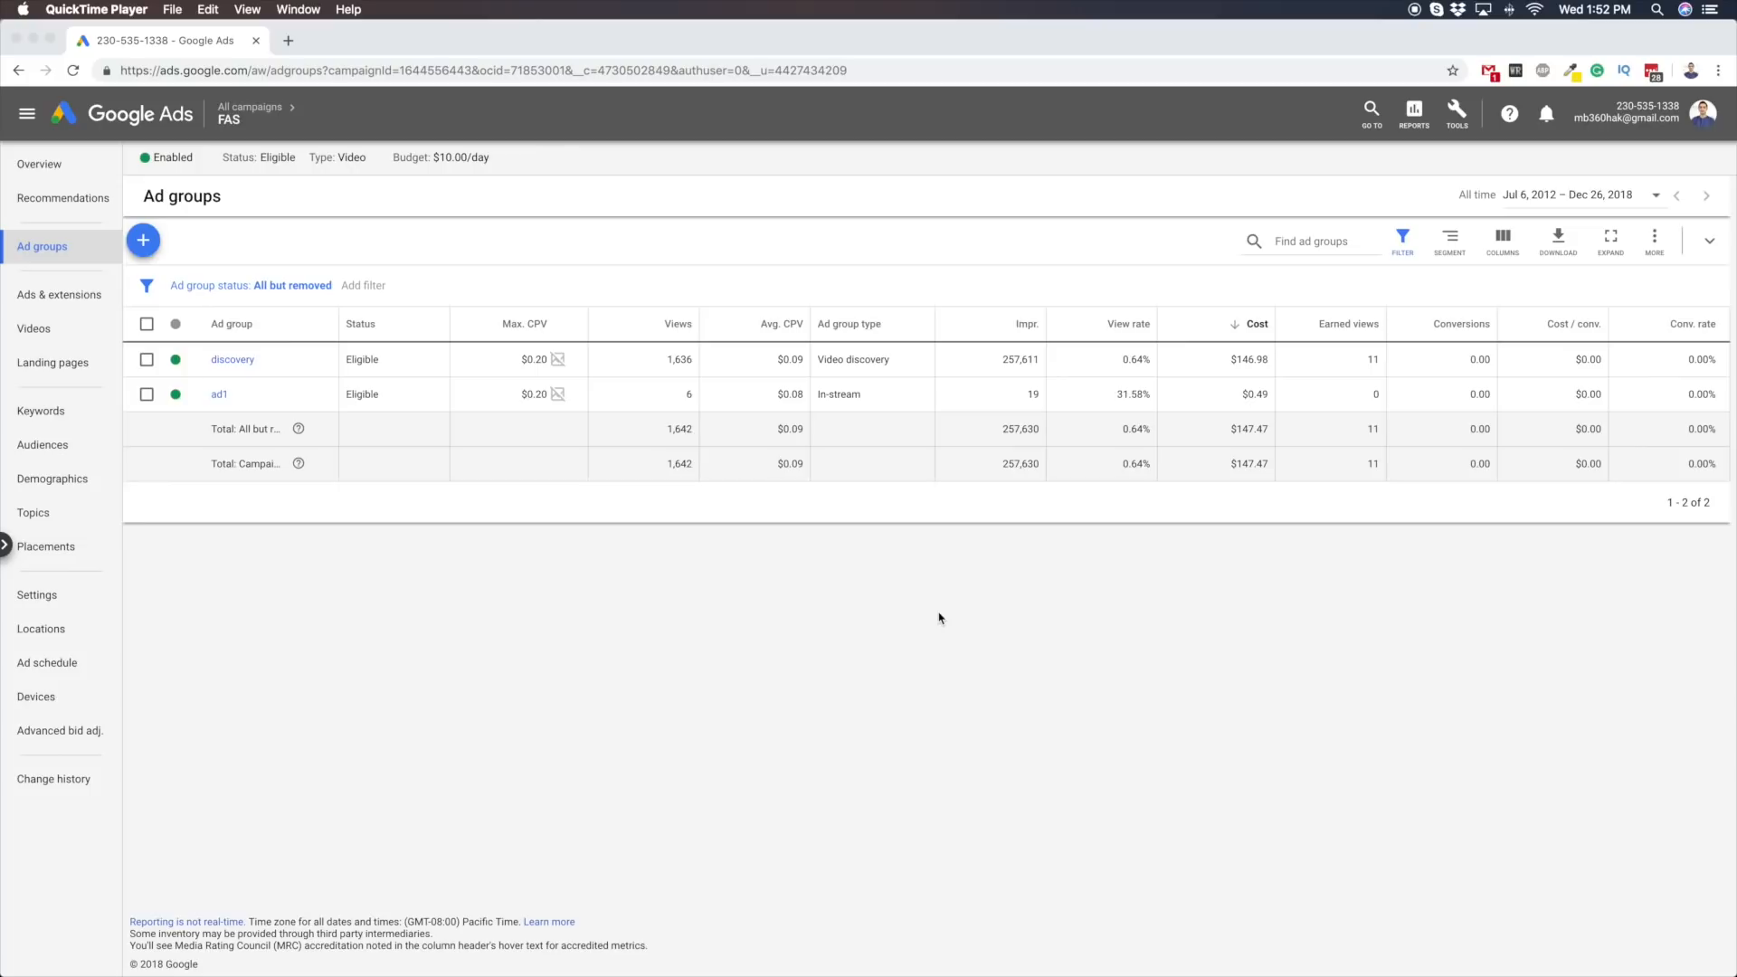
Switch to Sketchpad and create a new blank canvas of 2304 by 1251 px
mouse_move(905, 973)
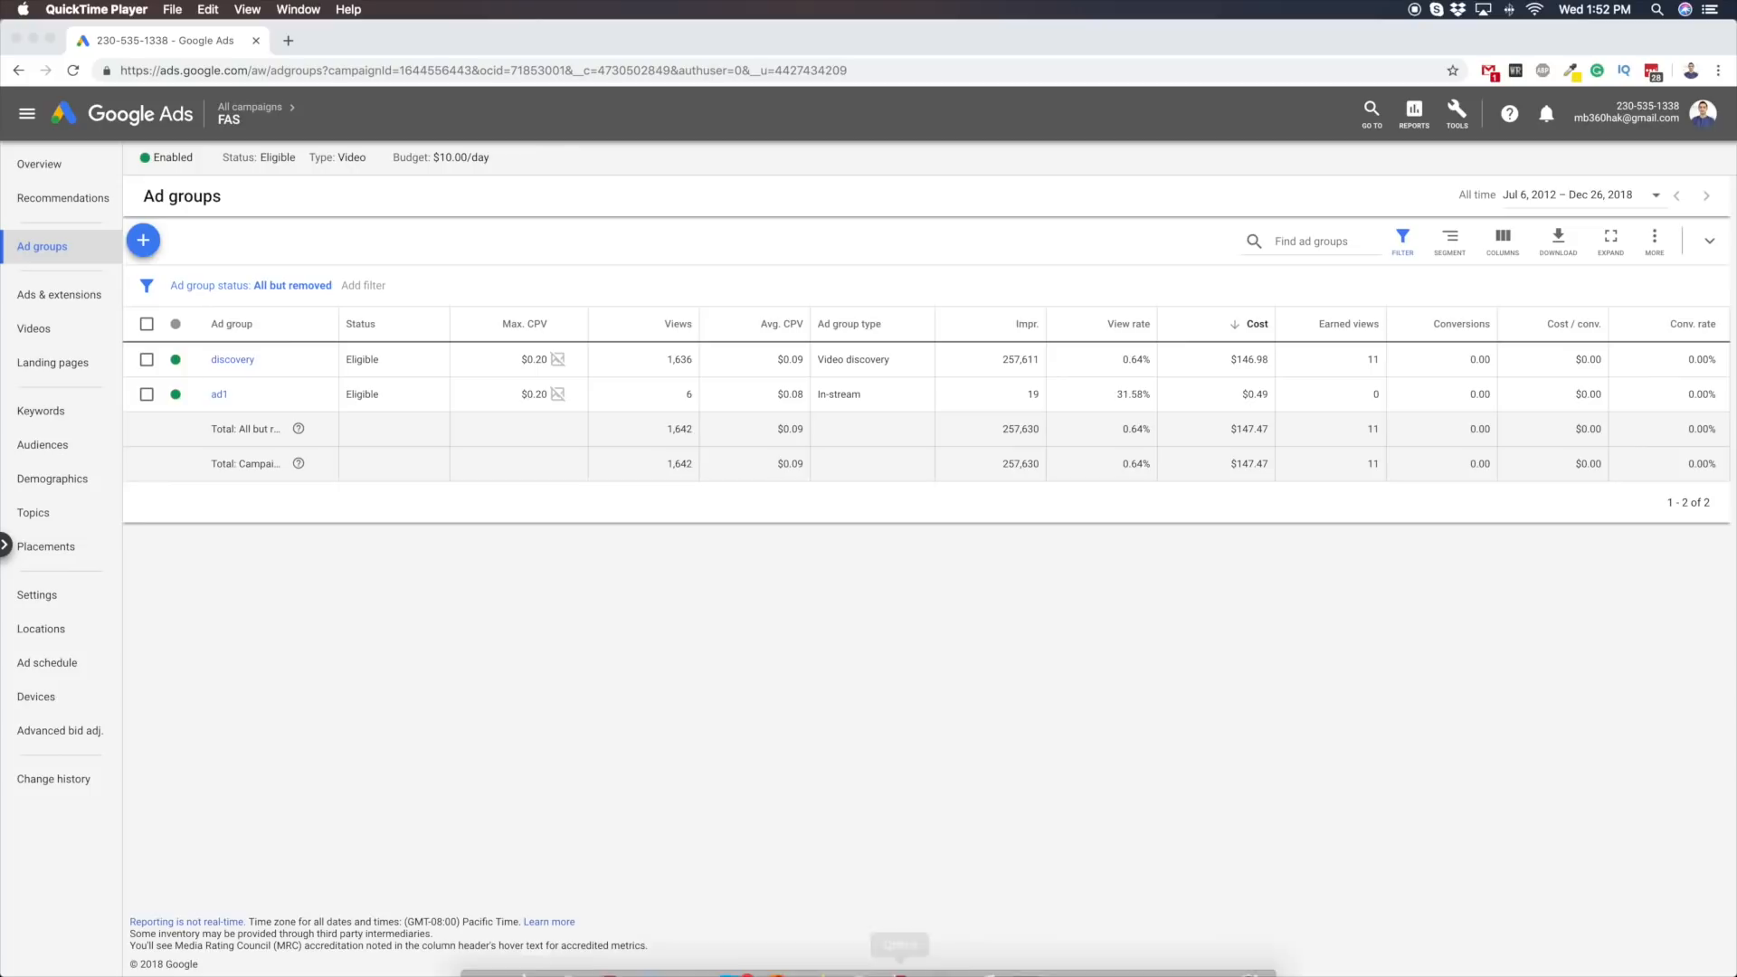
click(775, 963)
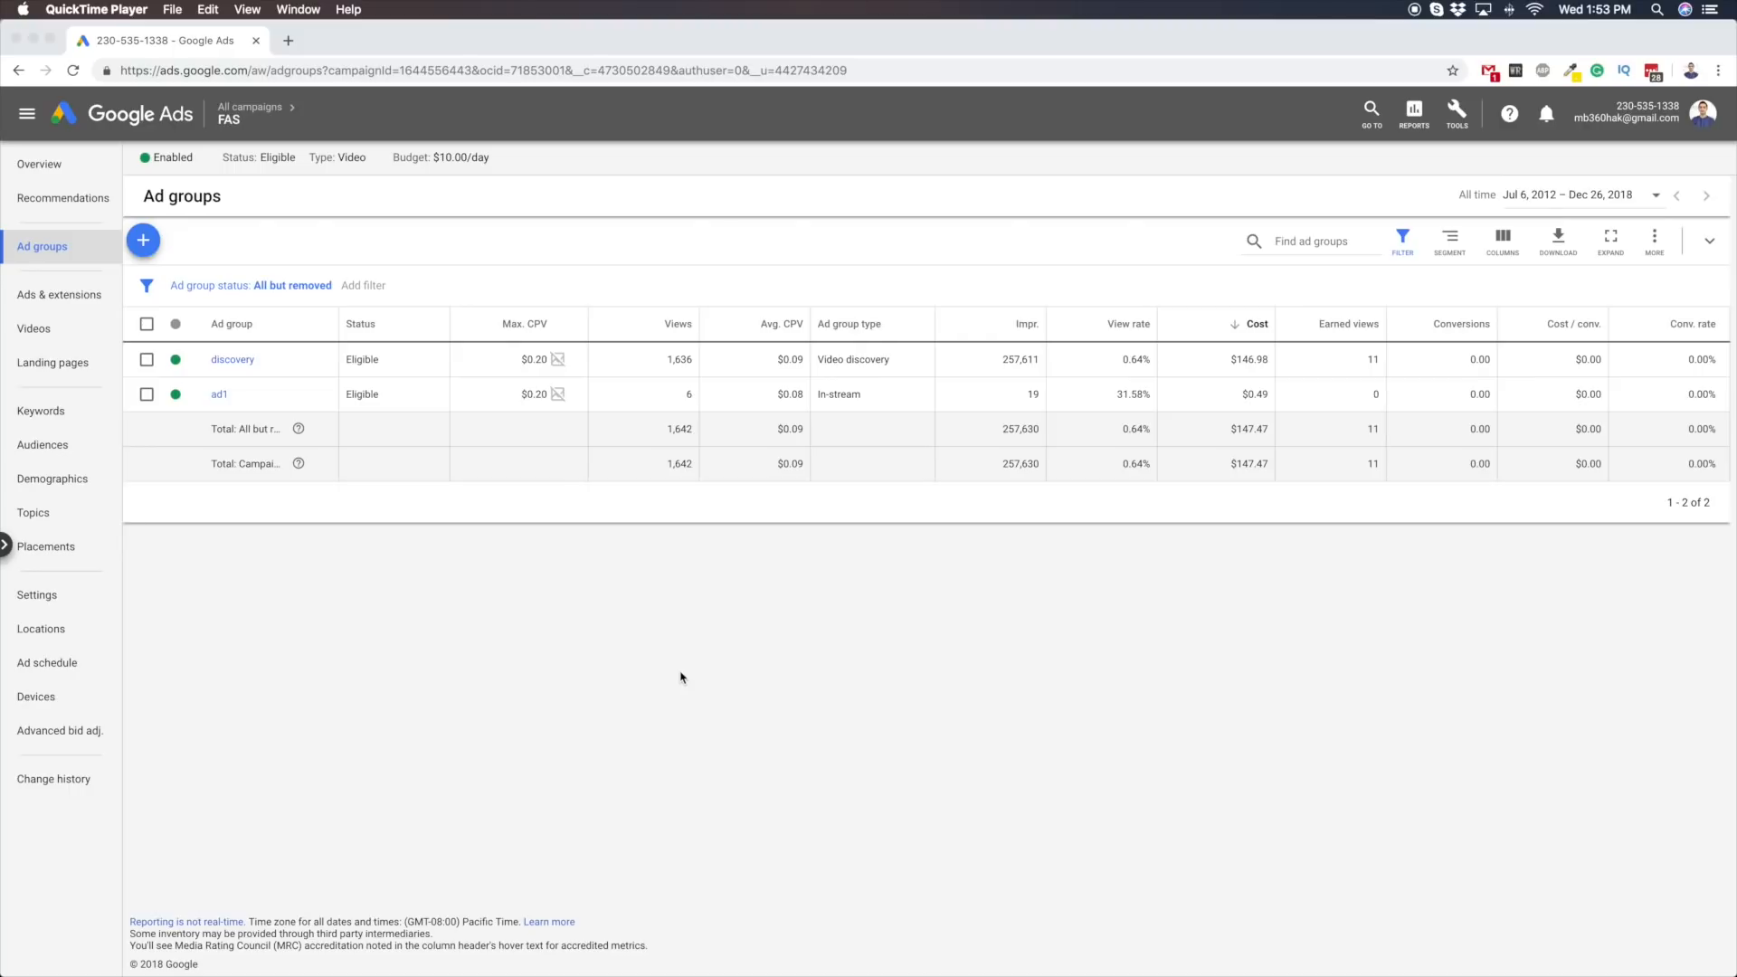
click(787, 963)
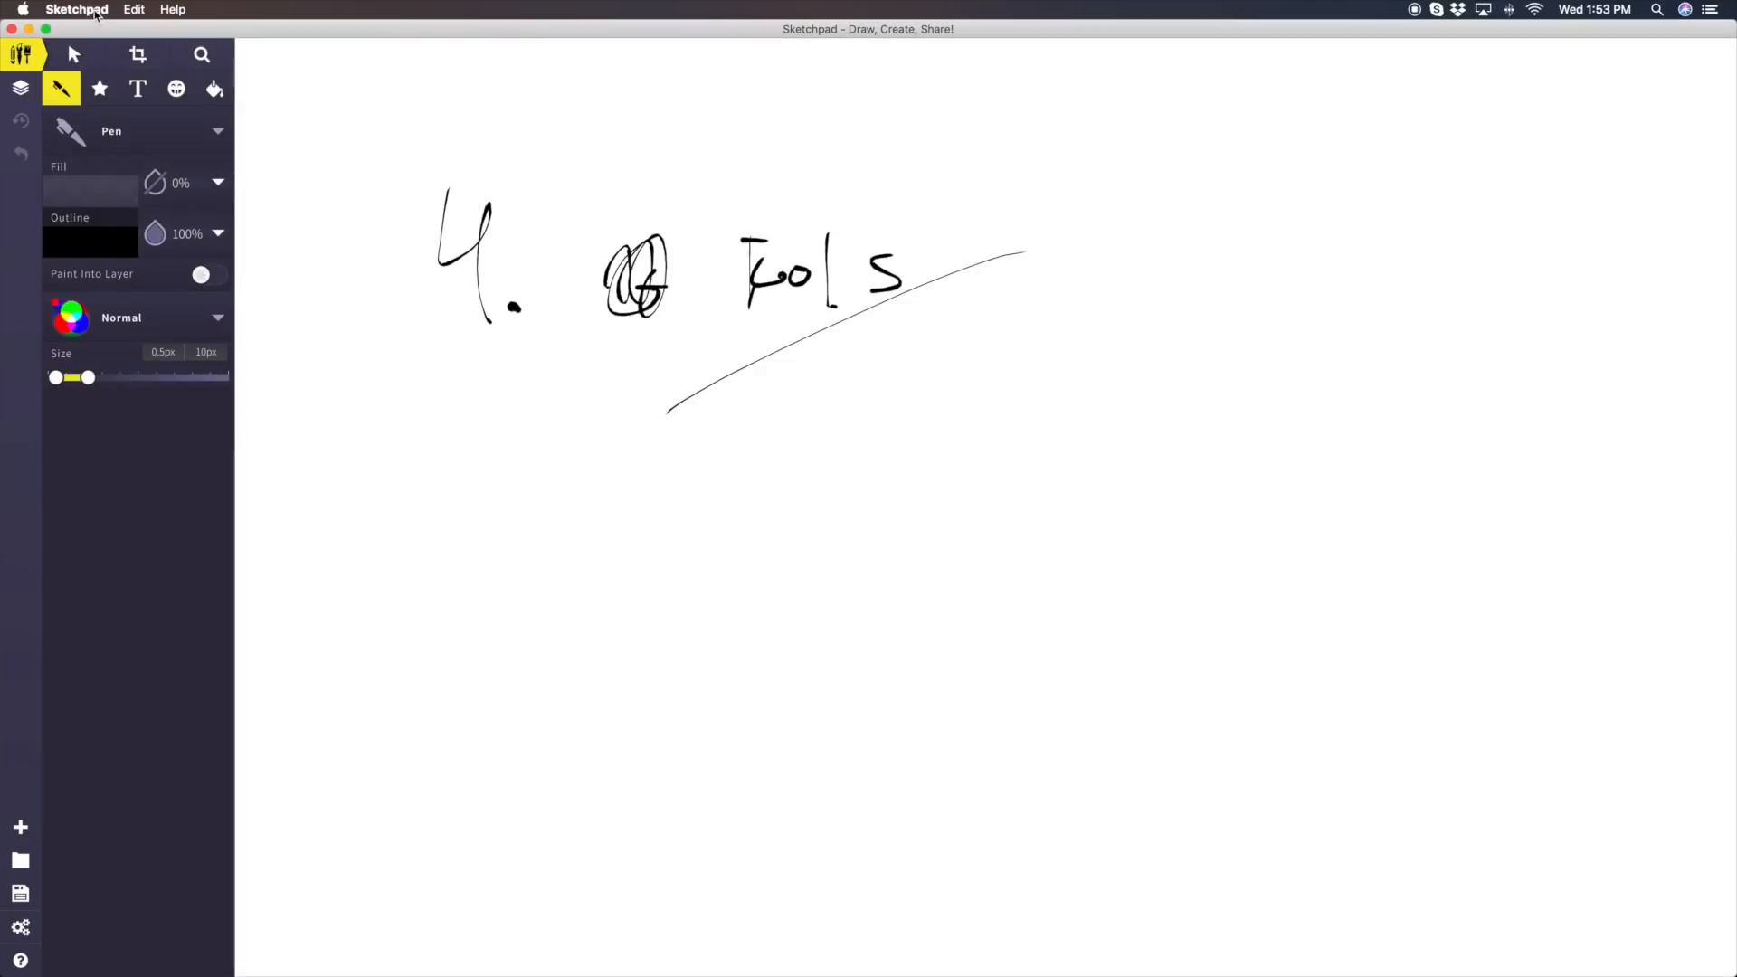
click(95, 14)
click(372, 426)
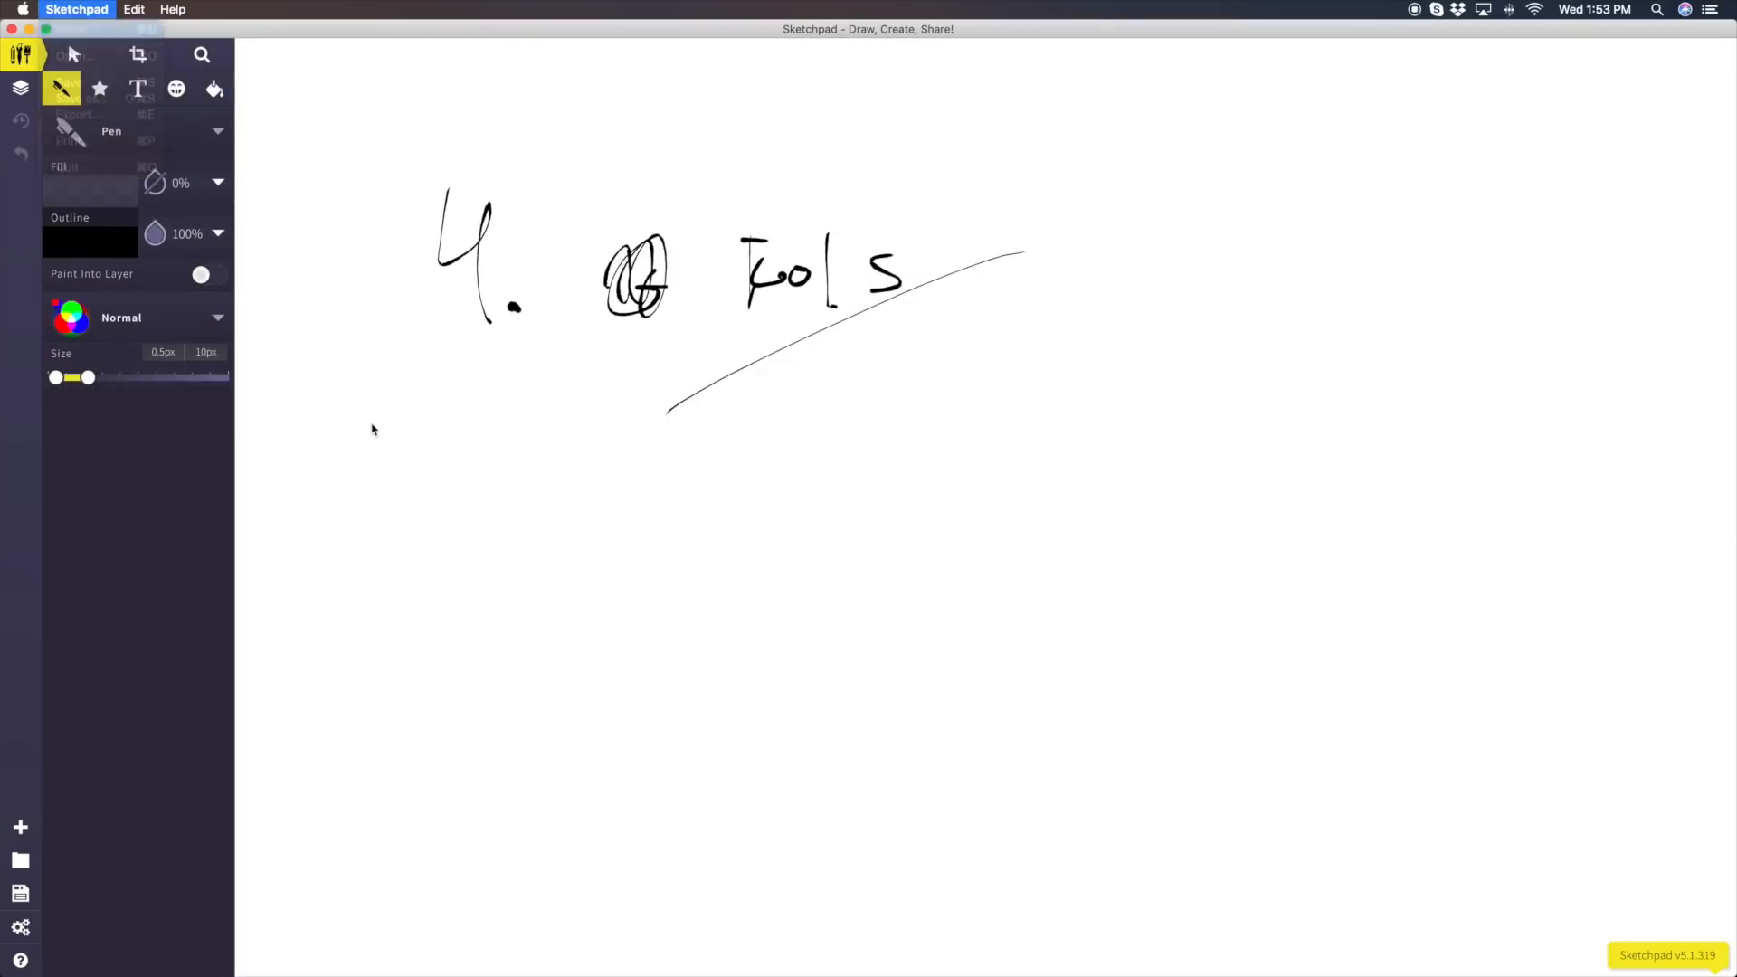
key(super+n)
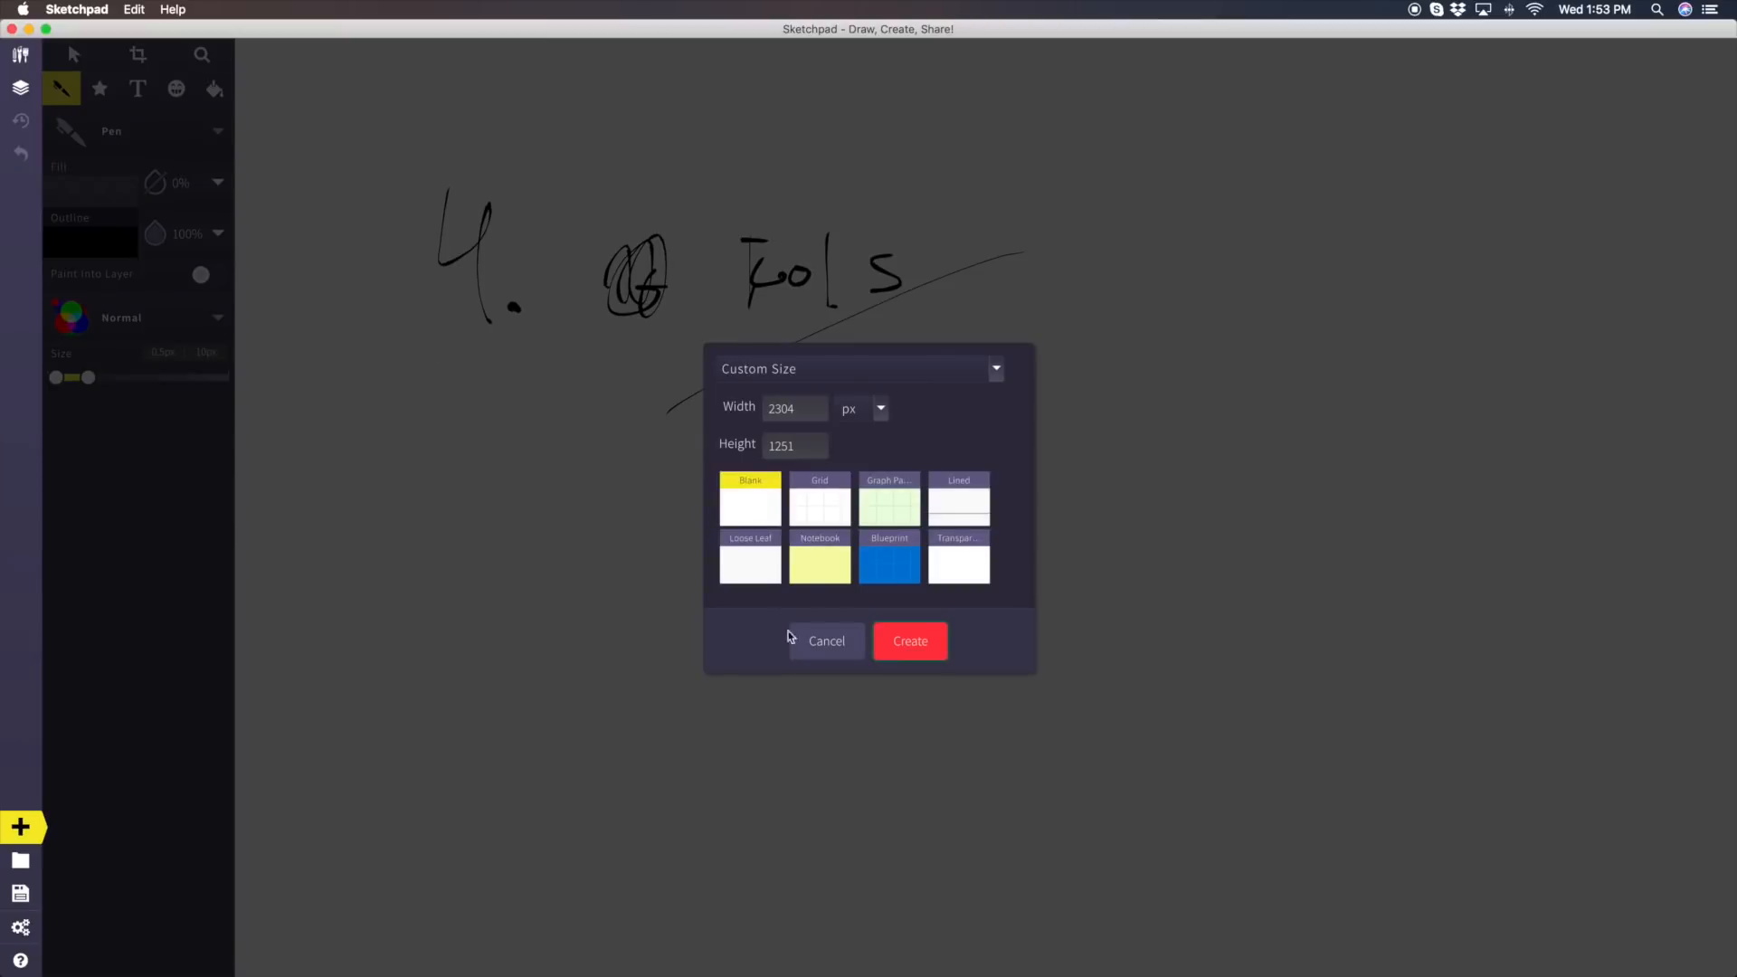
click(910, 639)
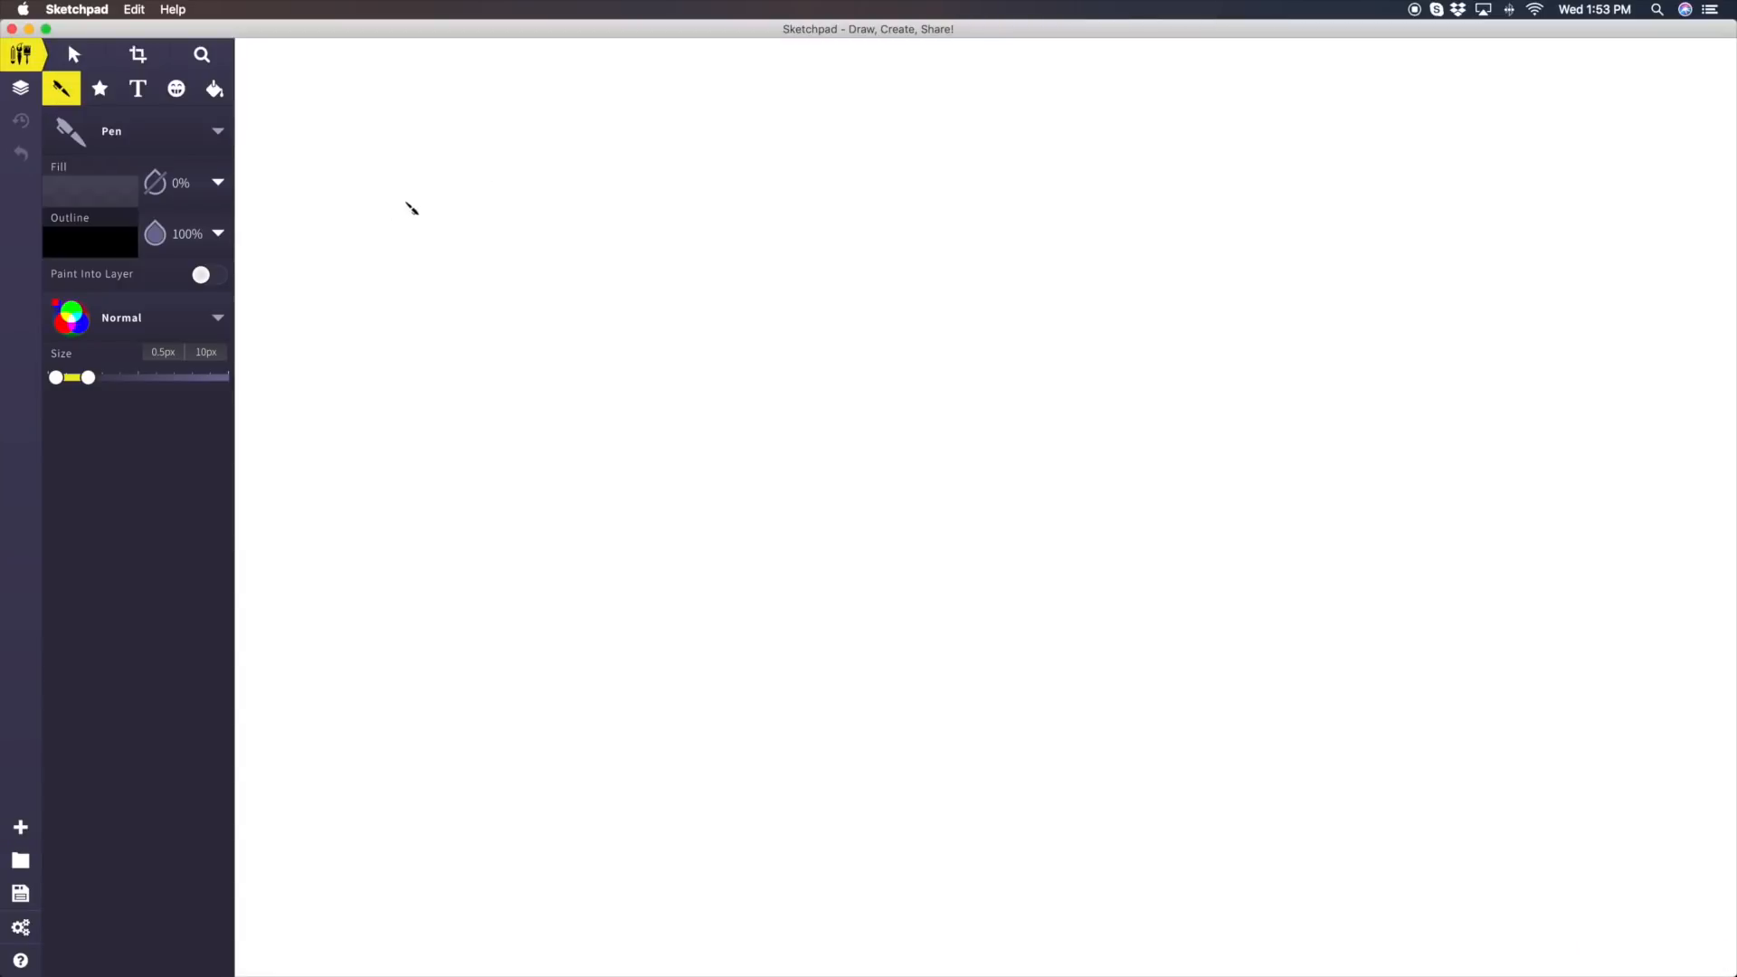
Handwrite "AD" in the upper-left part of the canvas with an arrow after it pointing right
mouse_move(444, 223)
mouse_down()
mouse_move(400, 326)
mouse_move(502, 319)
mouse_up()
drag(422, 275, 467, 275)
drag(556, 226, 543, 329)
mouse_move(537, 265)
mouse_down()
mouse_move(606, 315)
mouse_move(544, 328)
mouse_up()
drag(675, 299, 769, 304)
Draw a tall page outline beside the arrow and fill it with horizontal strokes representing lines of text
drag(819, 148, 1258, 136)
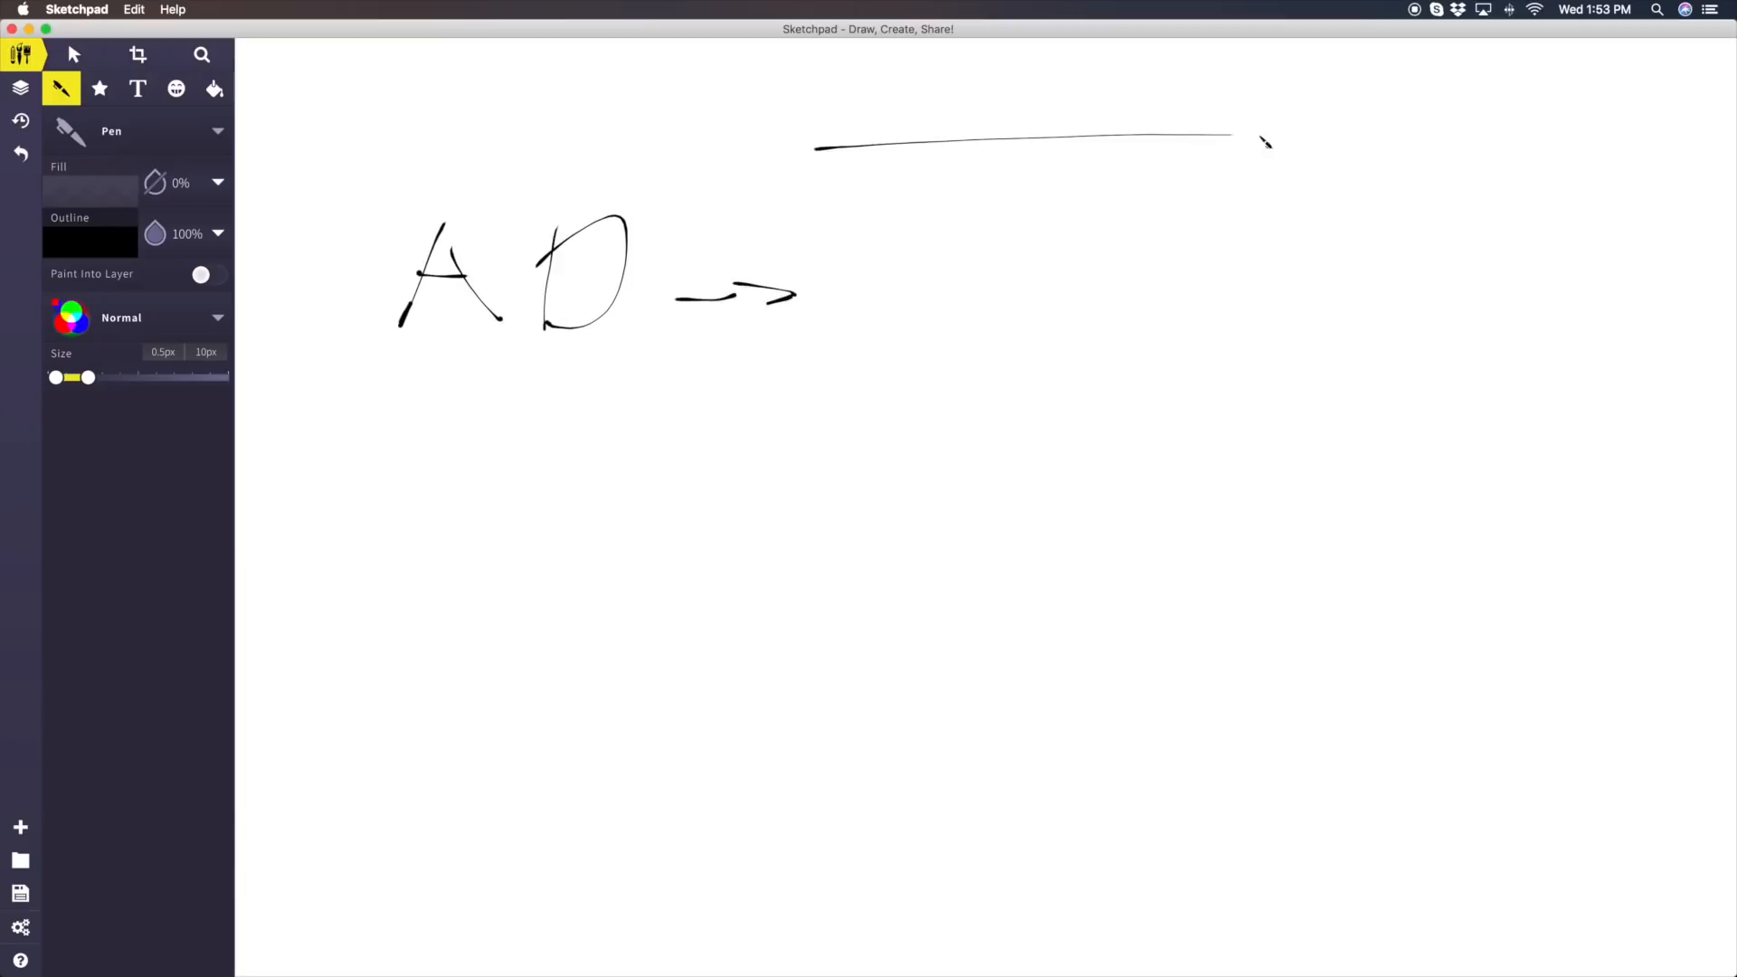
mouse_move(820, 147)
mouse_down()
mouse_move(836, 947)
mouse_move(1272, 916)
mouse_move(1191, 127)
mouse_up()
drag(1104, 228, 1110, 222)
drag(847, 268, 1069, 268)
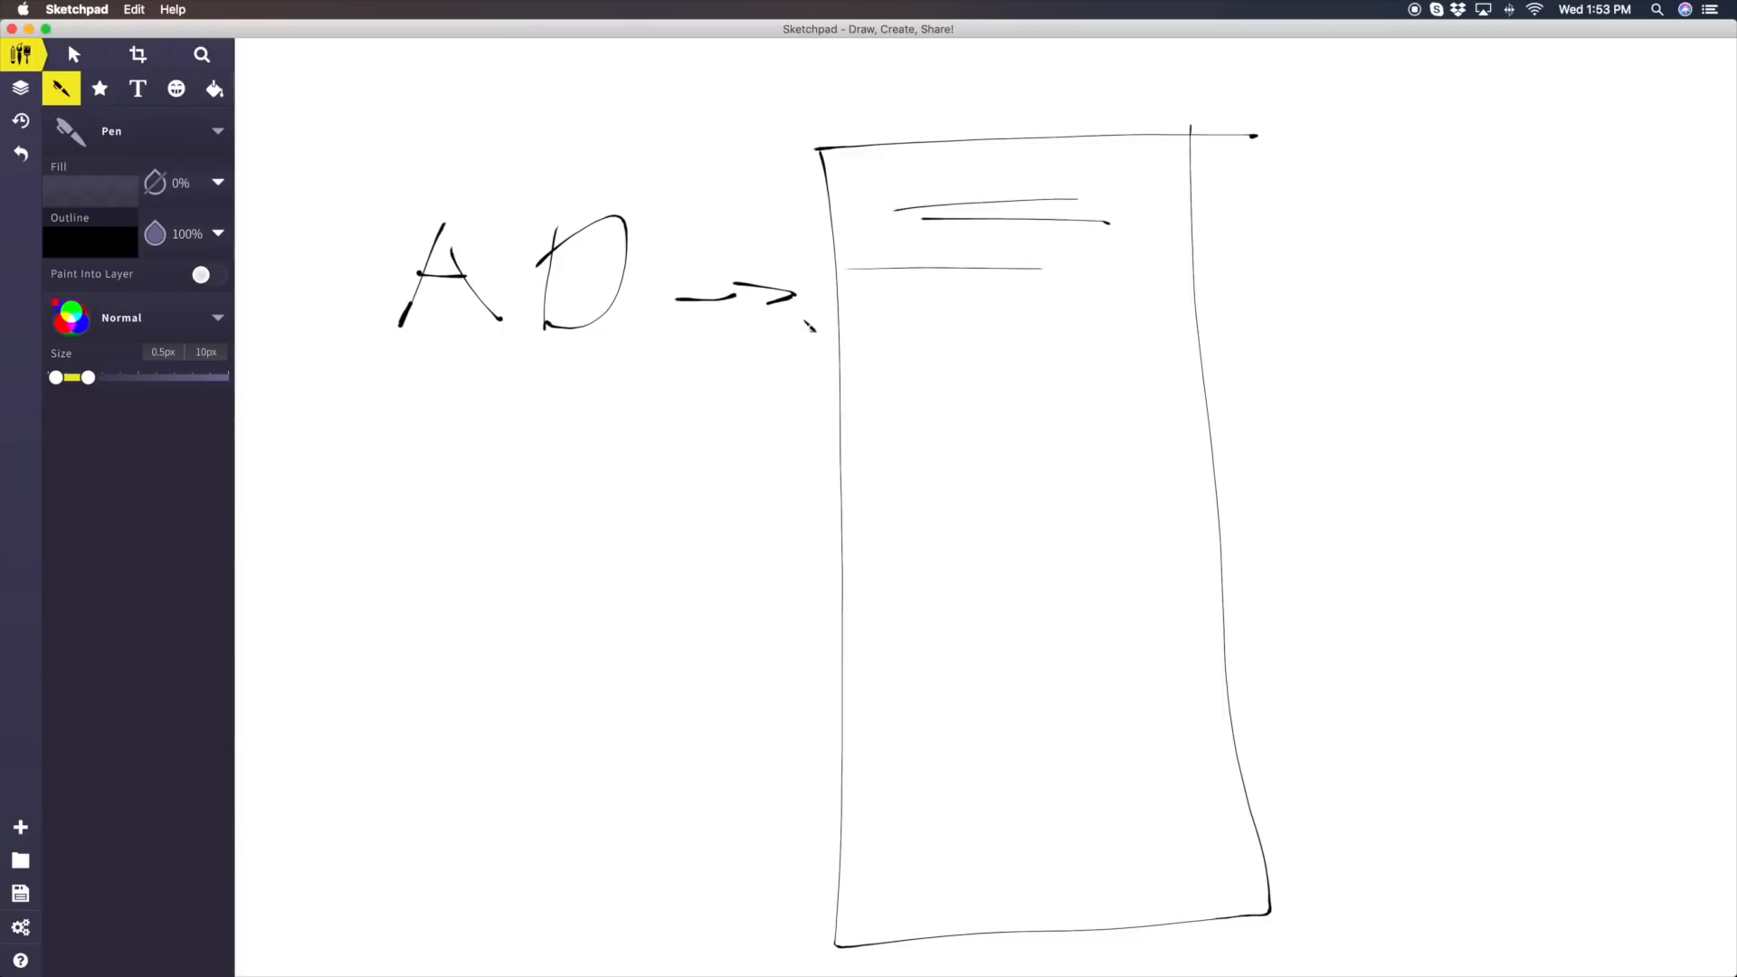
drag(808, 319, 1043, 320)
drag(785, 365, 1050, 364)
drag(881, 412, 1142, 423)
drag(878, 502, 1219, 518)
drag(902, 587, 1152, 605)
drag(852, 689, 949, 706)
Draw an arrow leading out of the page outline to a large dollar sign on its right
mouse_move(1002, 597)
mouse_down()
mouse_move(1333, 584)
mouse_move(1239, 619)
mouse_up()
mouse_move(1585, 403)
mouse_down()
mouse_move(1425, 415)
mouse_move(1420, 532)
mouse_up()
drag(1480, 328, 1491, 641)
drag(1509, 360, 1514, 640)
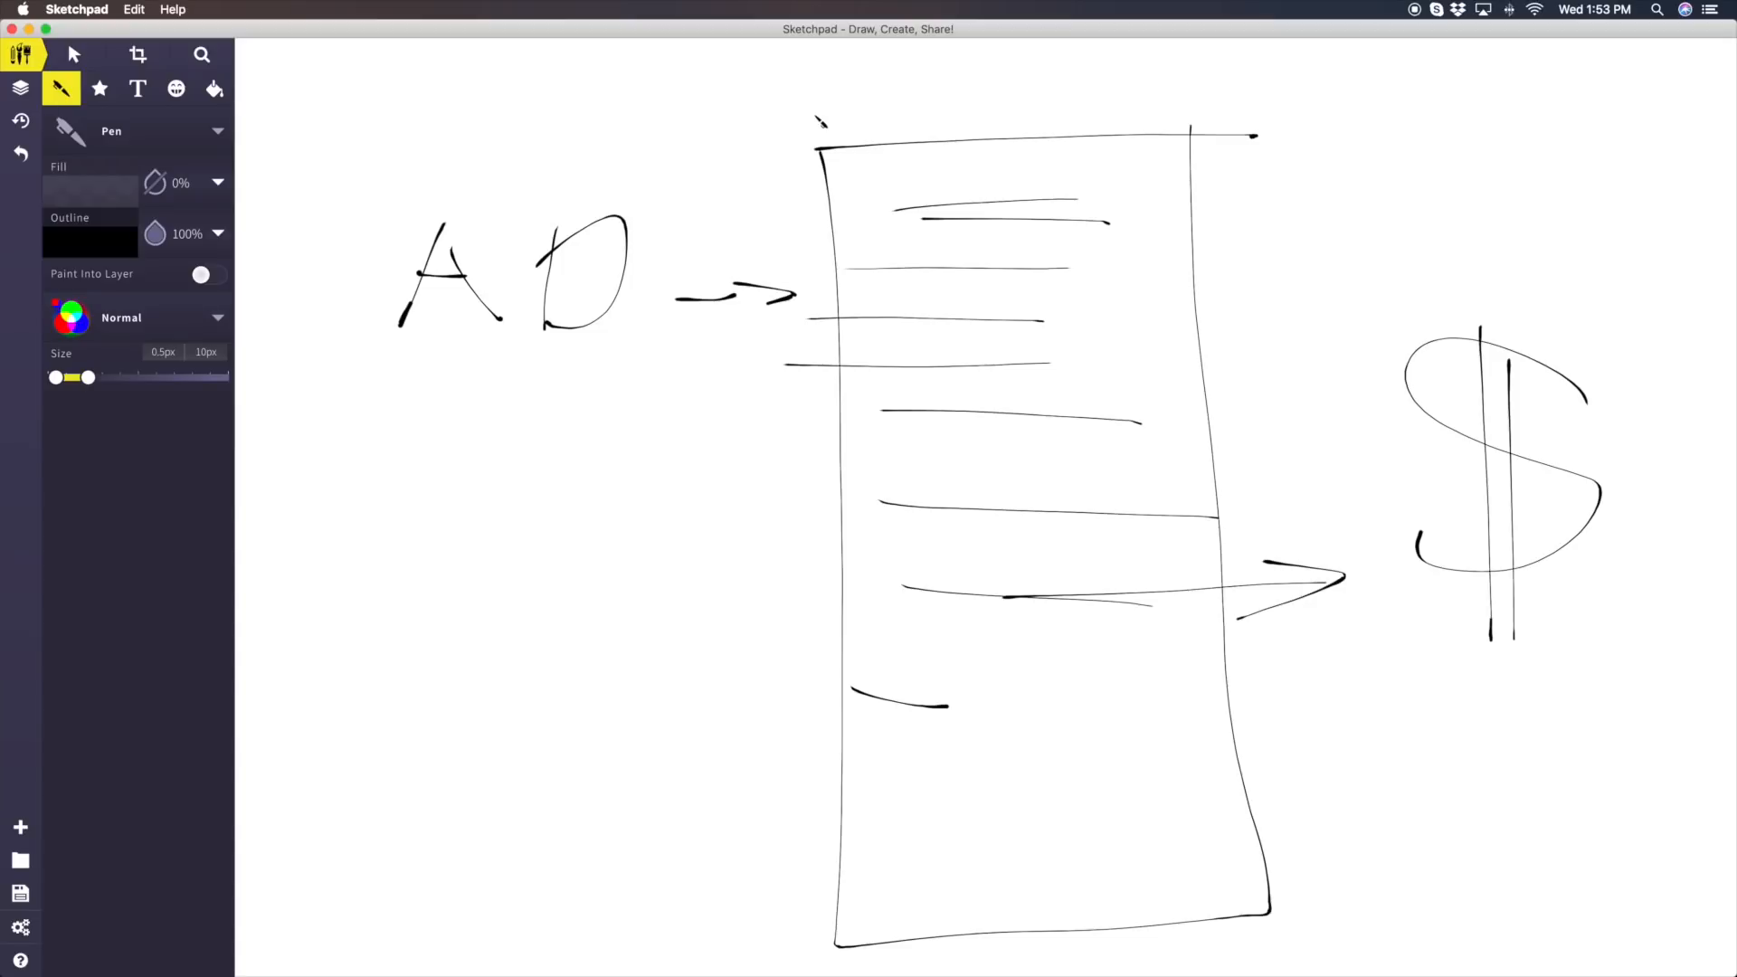
Circle the handwritten "AD" and the dollar sign
scroll(821, 123, down, 1)
scroll(786, 128, up, 2)
scroll(786, 130, down, 1)
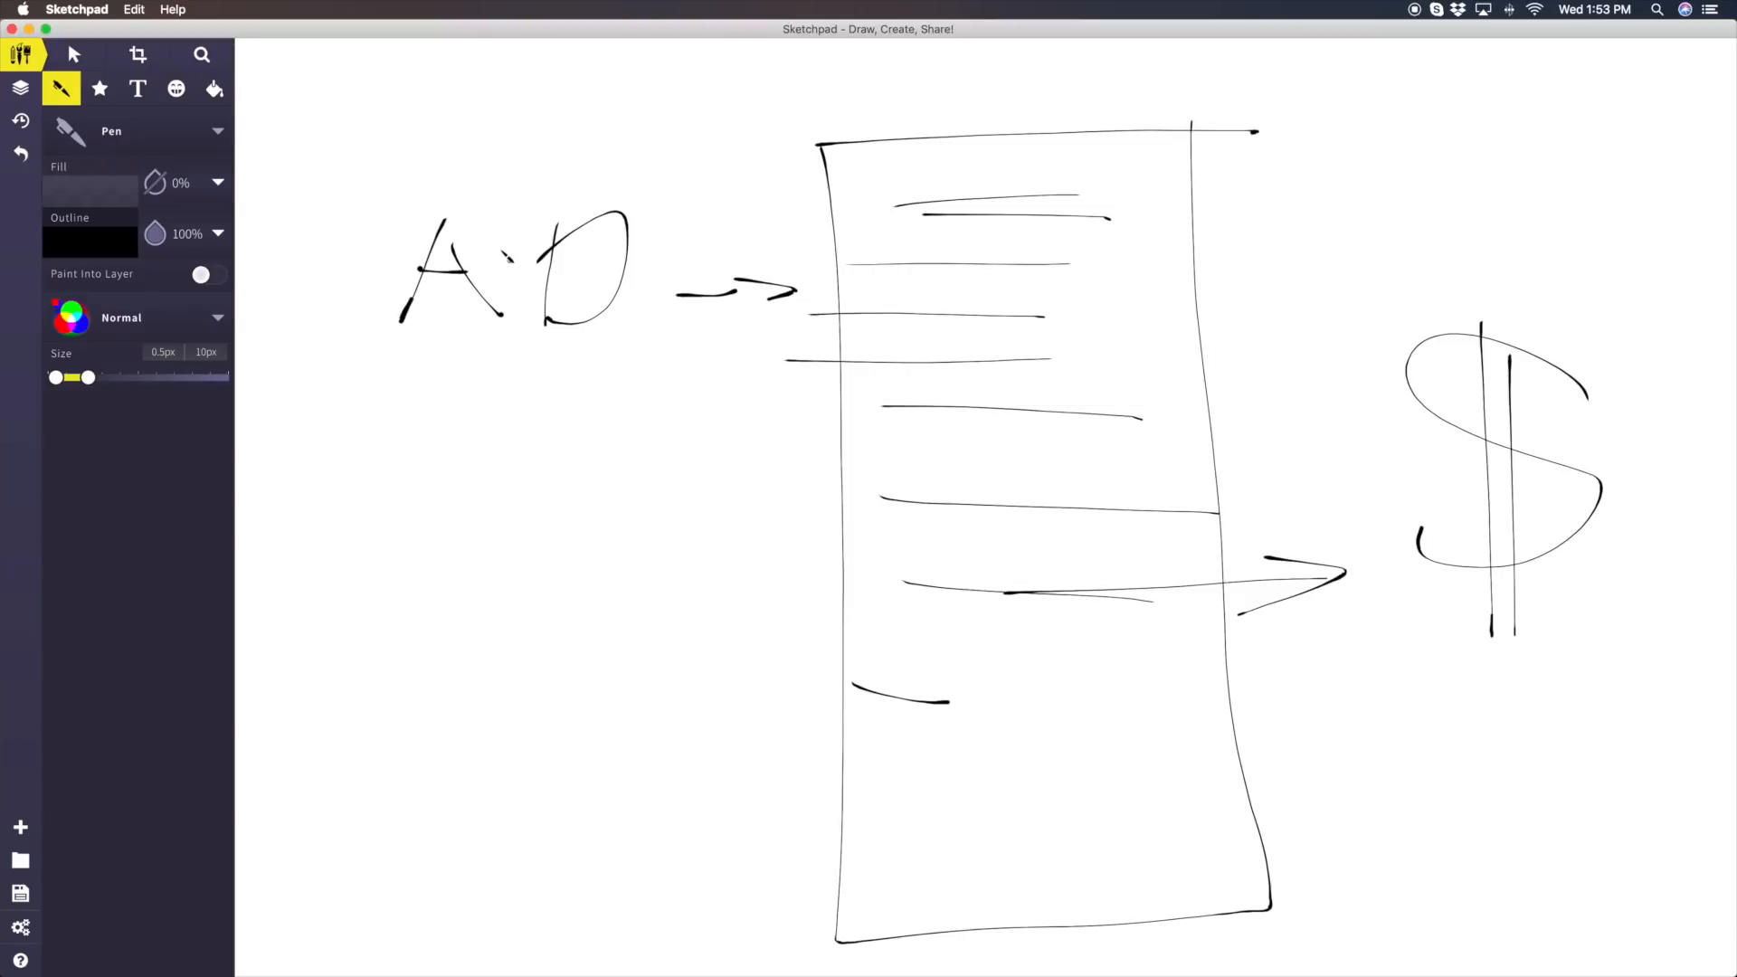
drag(654, 181, 368, 281)
mouse_move(430, 362)
mouse_down()
mouse_move(719, 271)
mouse_move(625, 176)
mouse_up()
mouse_move(1652, 360)
mouse_down()
mouse_move(1321, 480)
mouse_move(1683, 448)
mouse_up()
drag(1544, 331, 1331, 440)
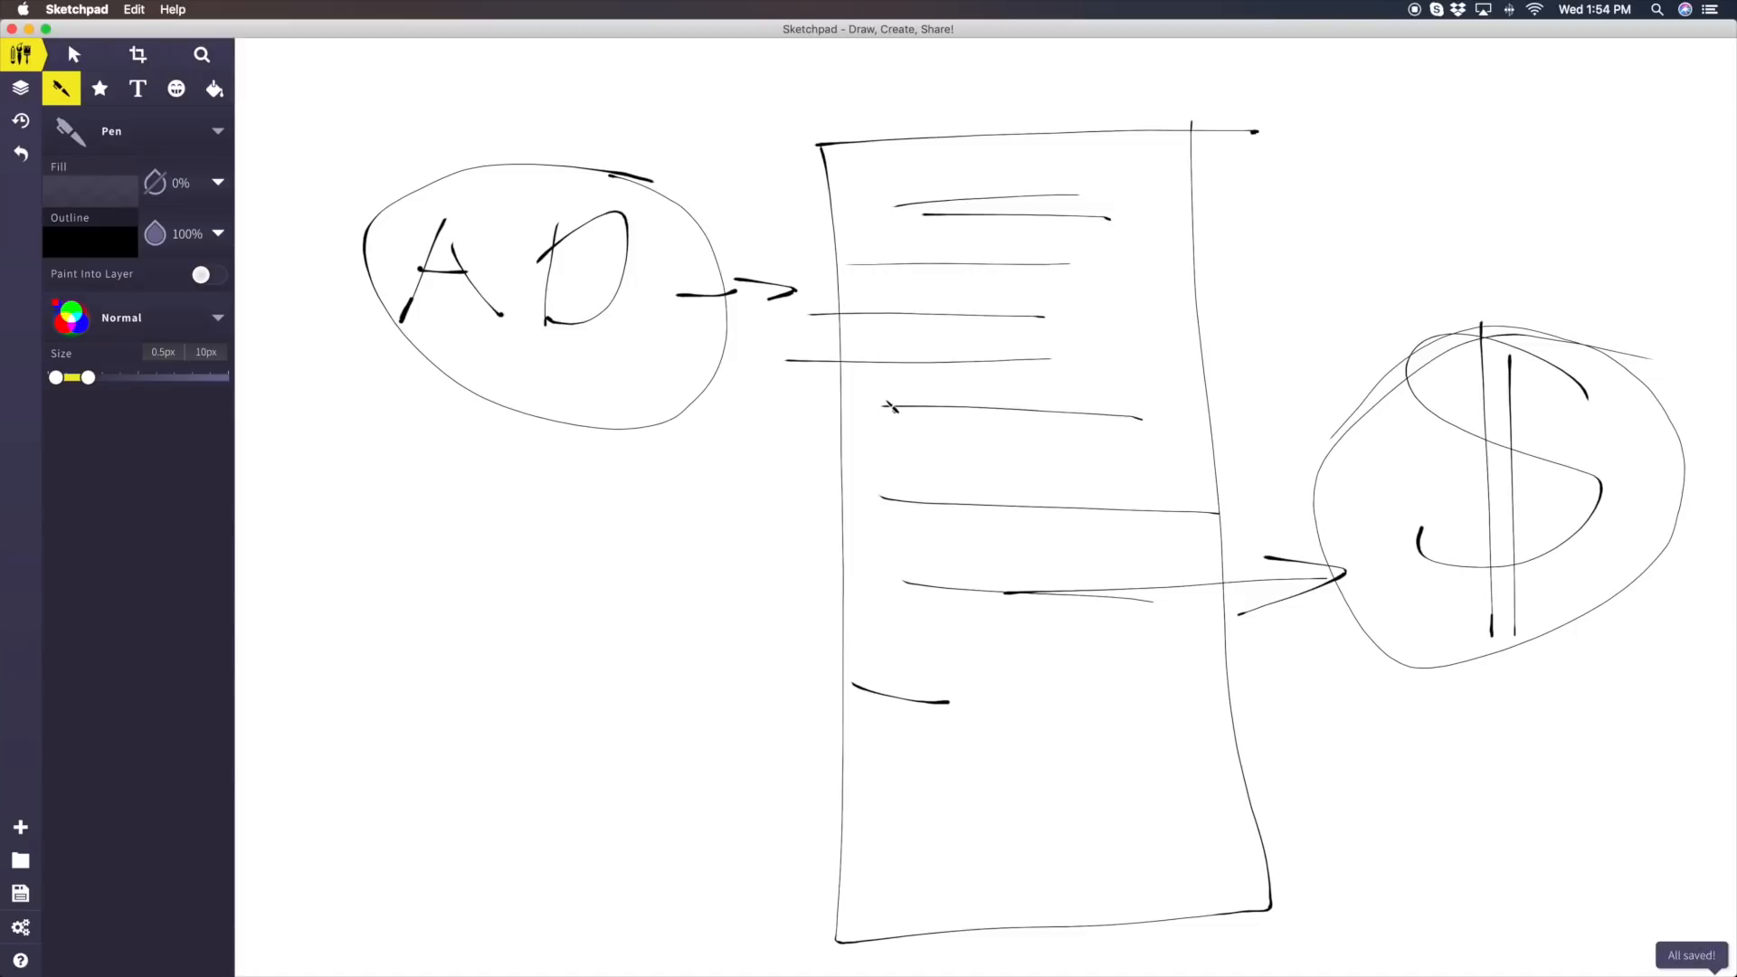
Leave Sketchpad for Google Ads in Chrome and compare the ad group types of the discovery and ad1 ad groups
click(68, 13)
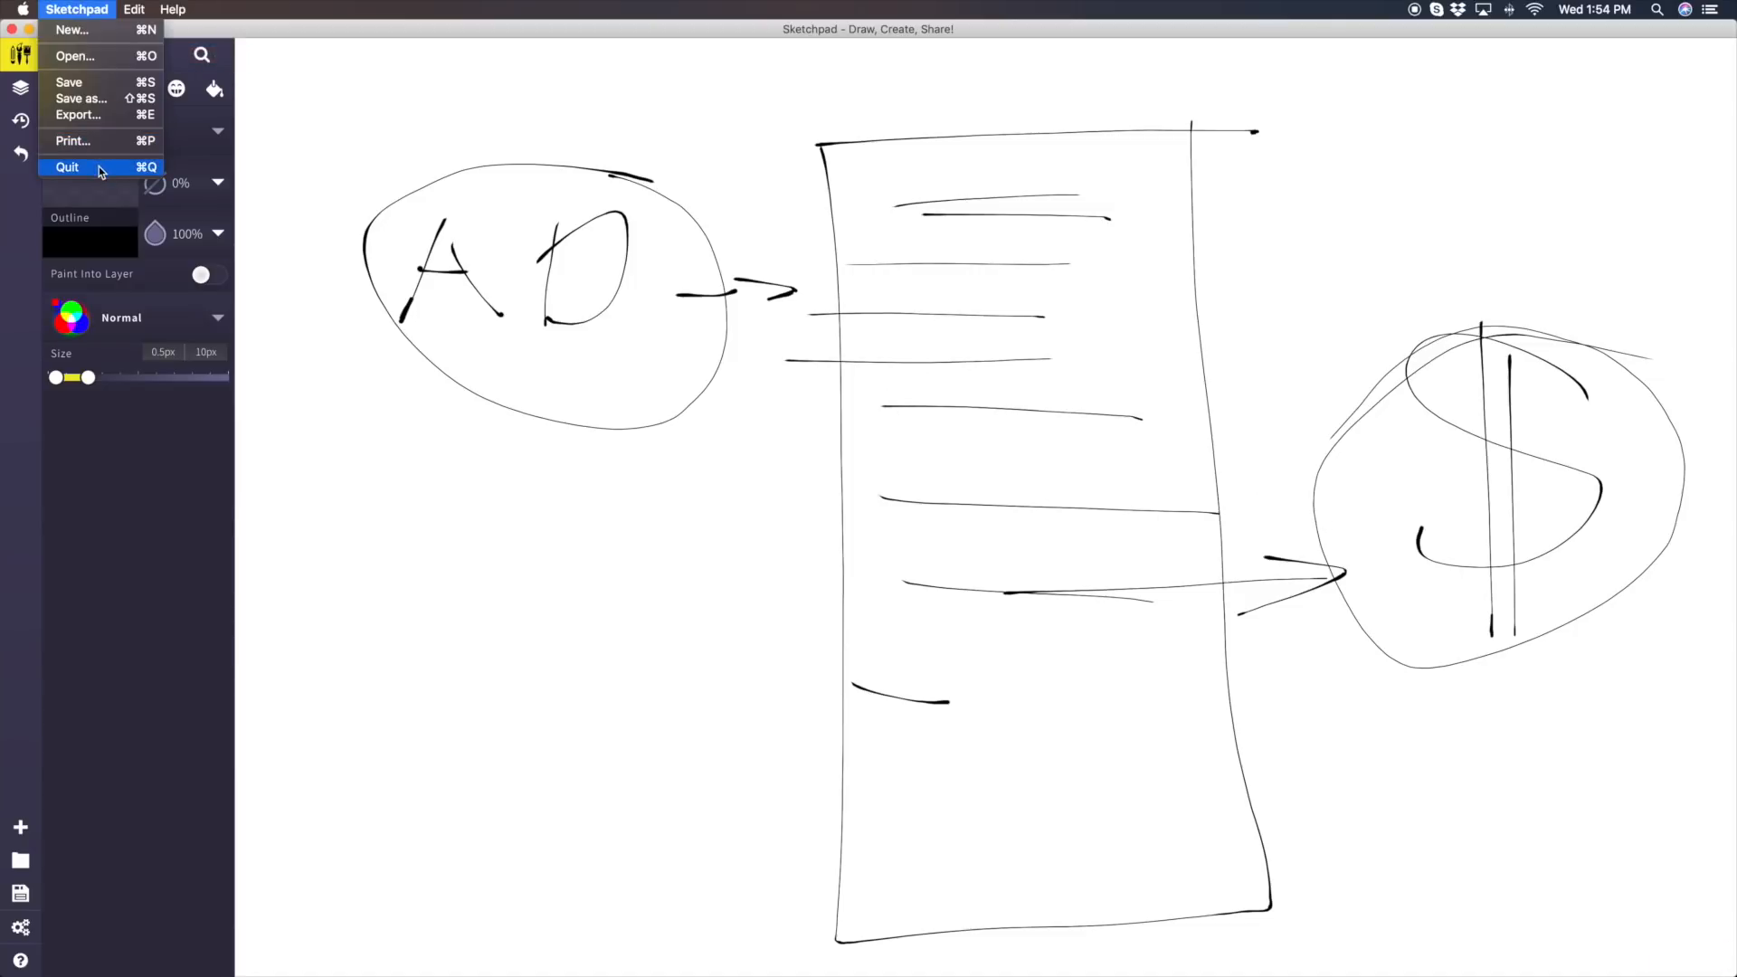
click(224, 231)
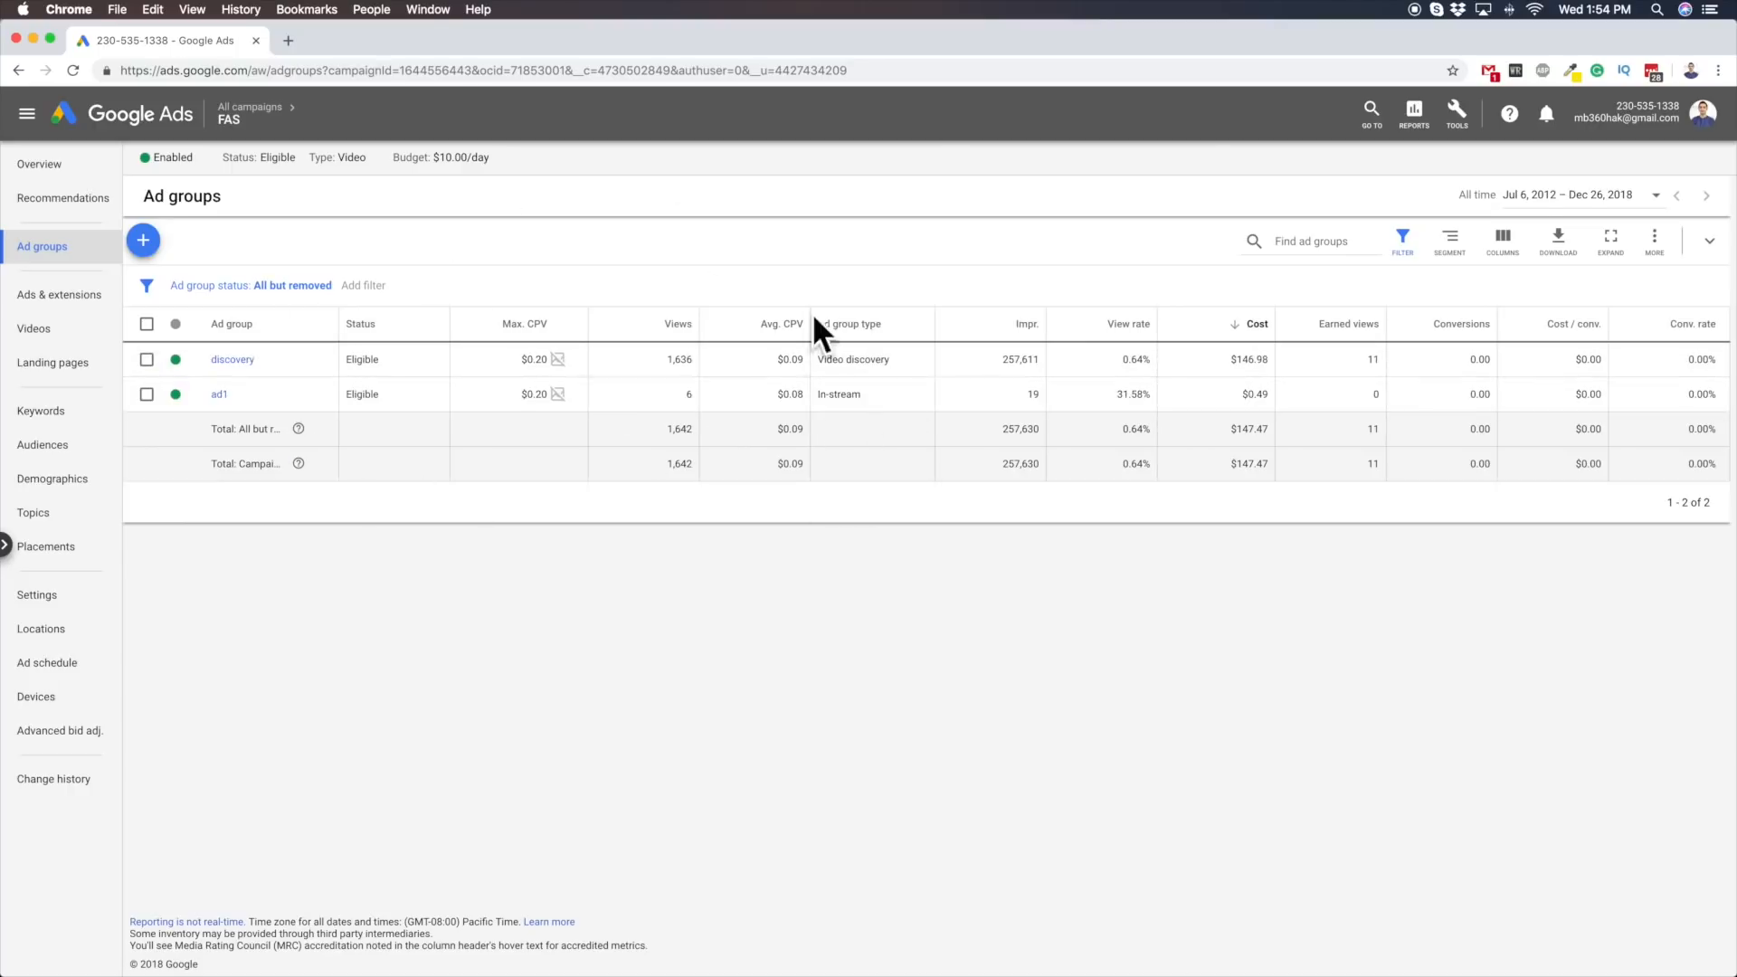
mouse_move(820, 362)
mouse_down()
mouse_move(893, 363)
mouse_move(820, 392)
mouse_up()
double_click(895, 369)
triple_click(847, 393)
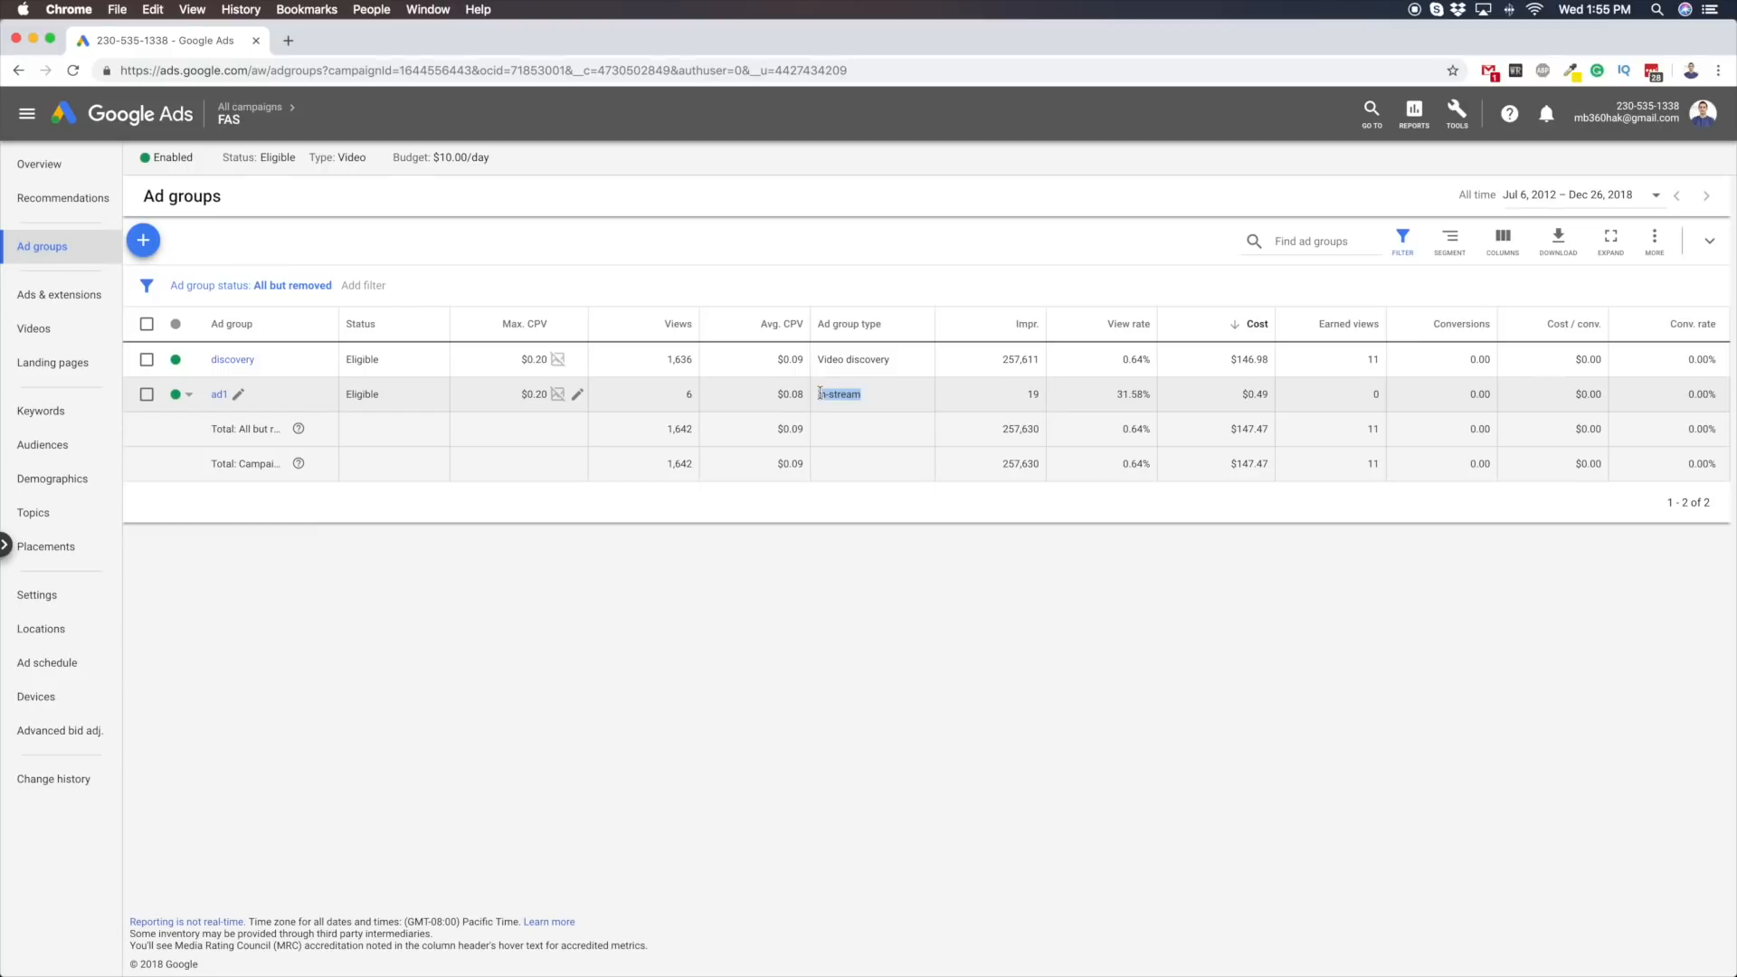
drag(820, 358, 888, 359)
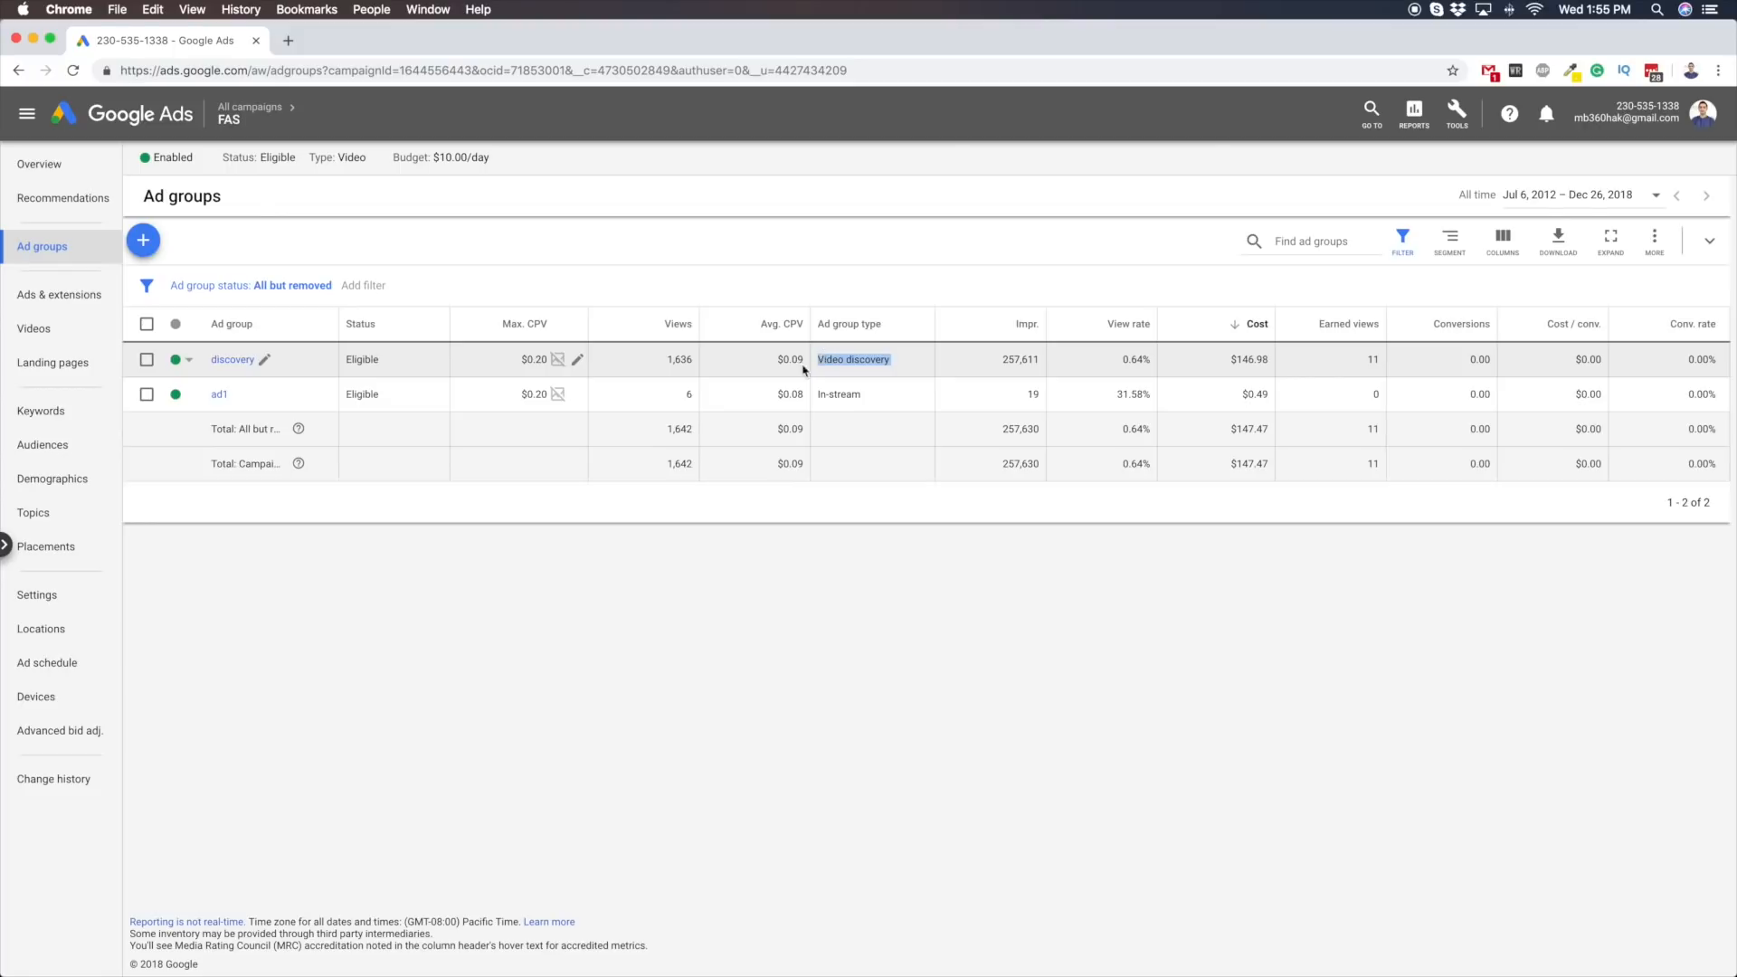
double_click(831, 362)
drag(830, 362, 869, 363)
drag(865, 394, 820, 393)
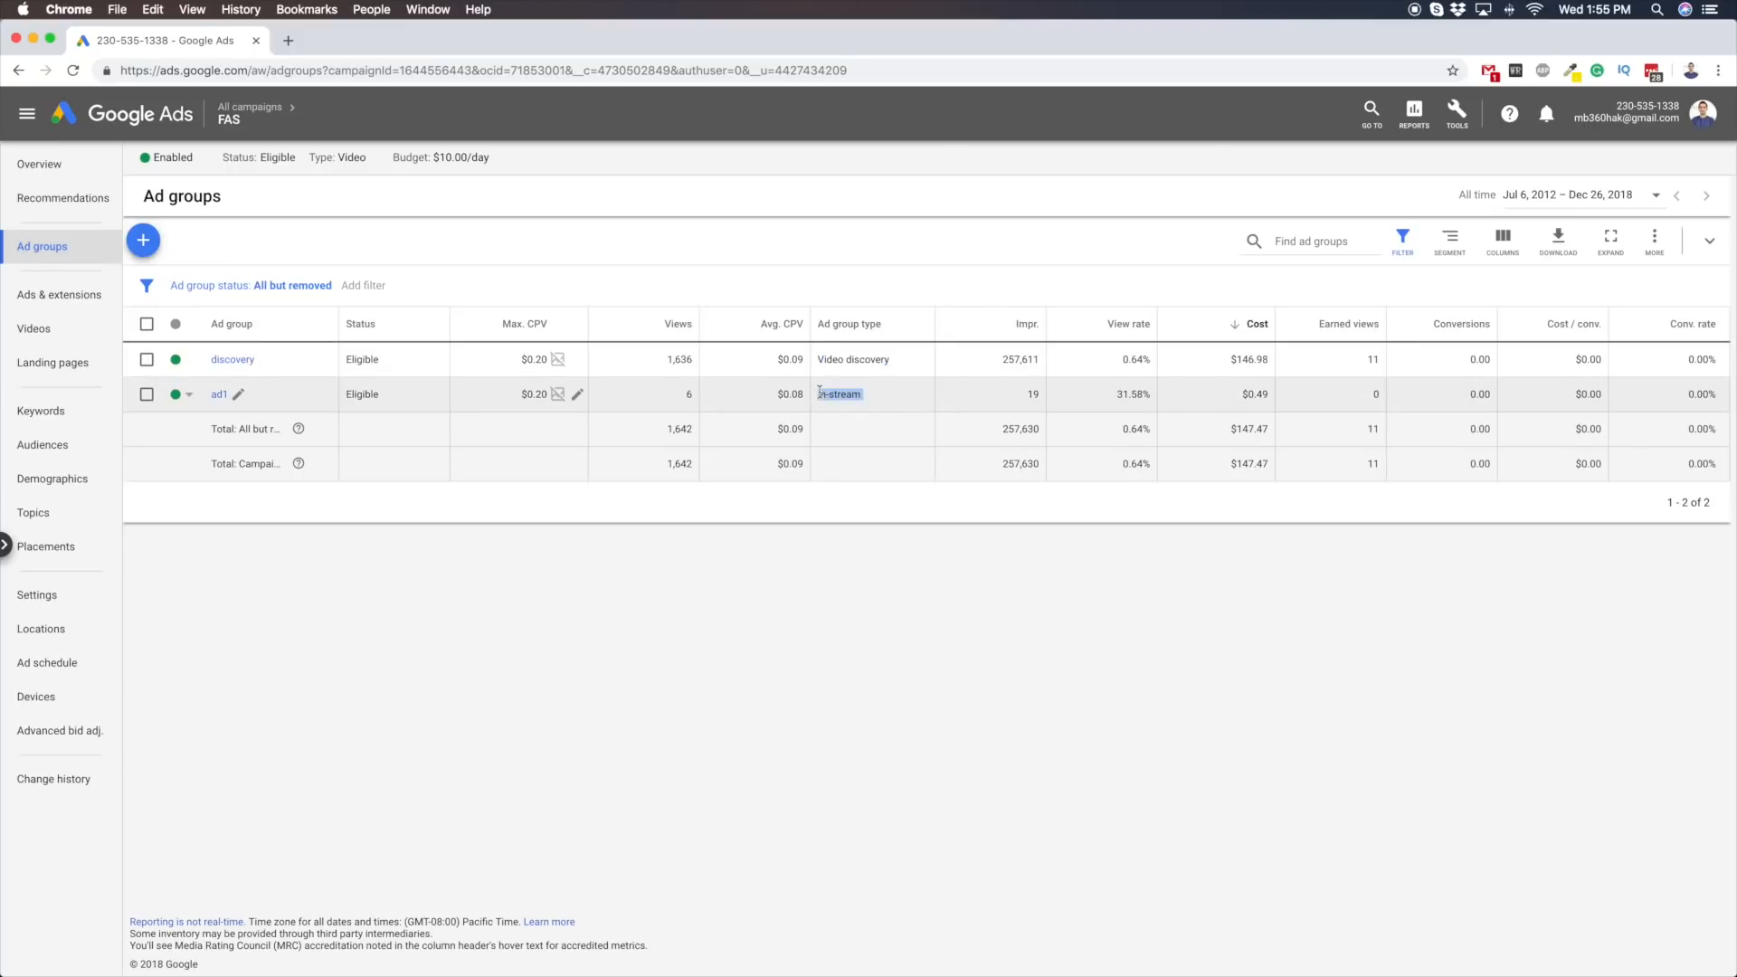
drag(825, 394, 855, 395)
drag(860, 395, 818, 396)
triple_click(858, 358)
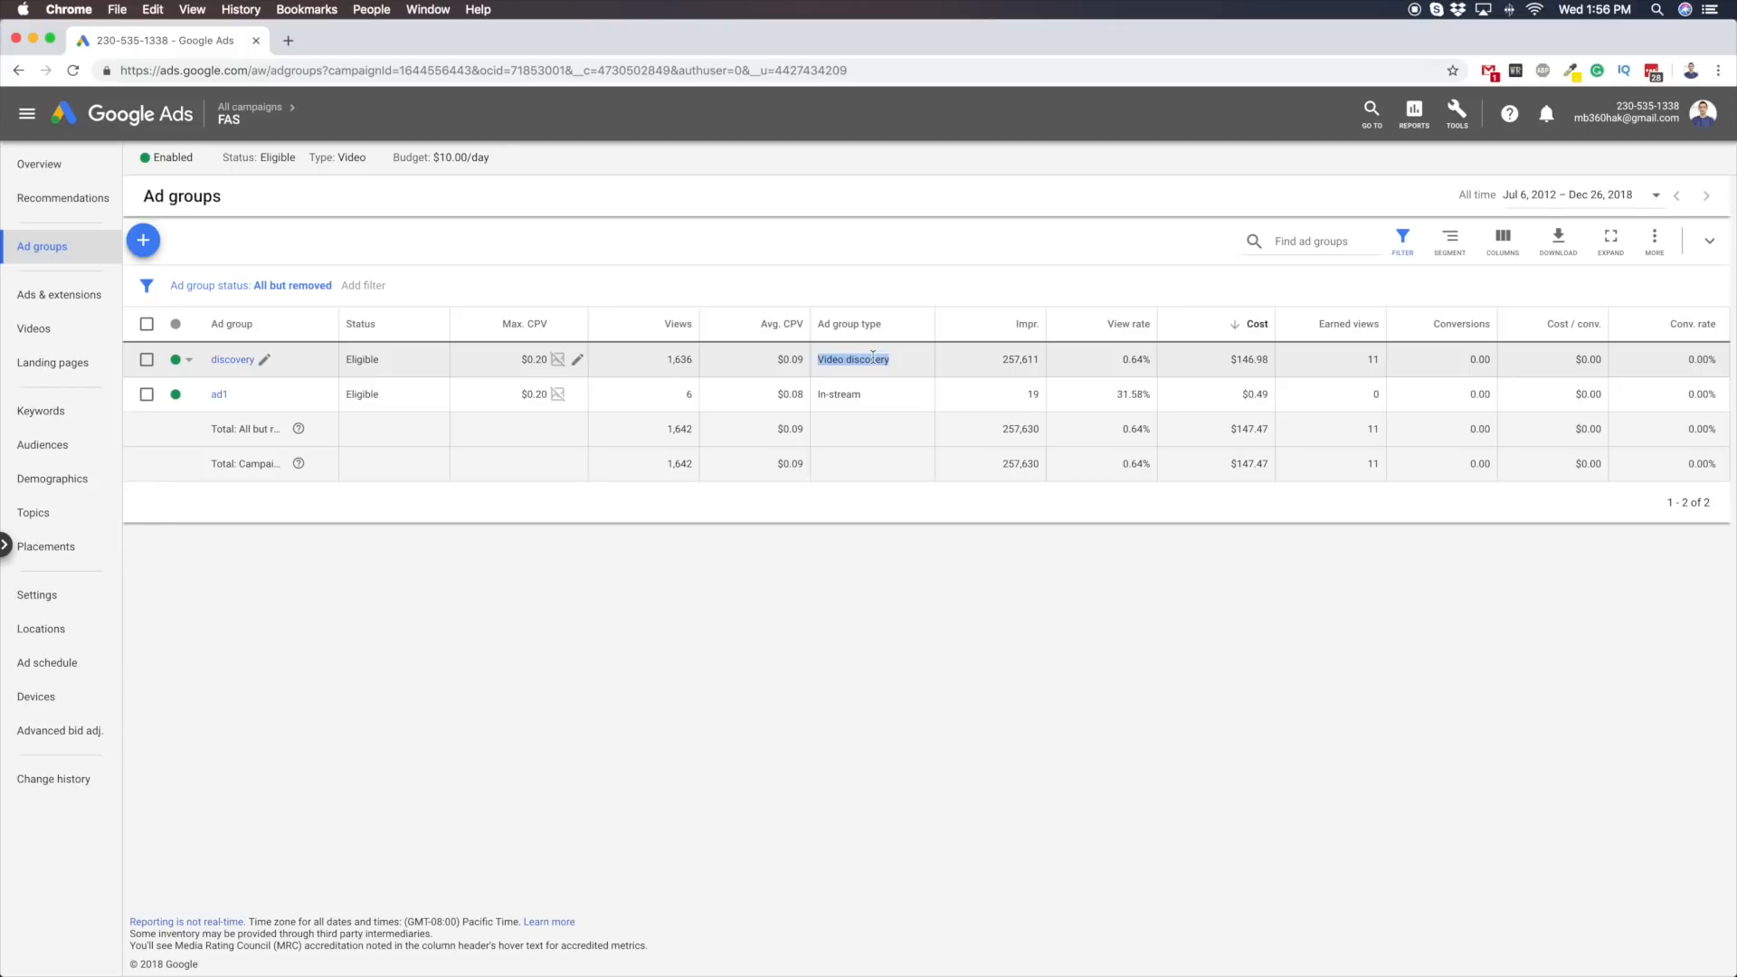
drag(888, 359, 819, 361)
click(815, 372)
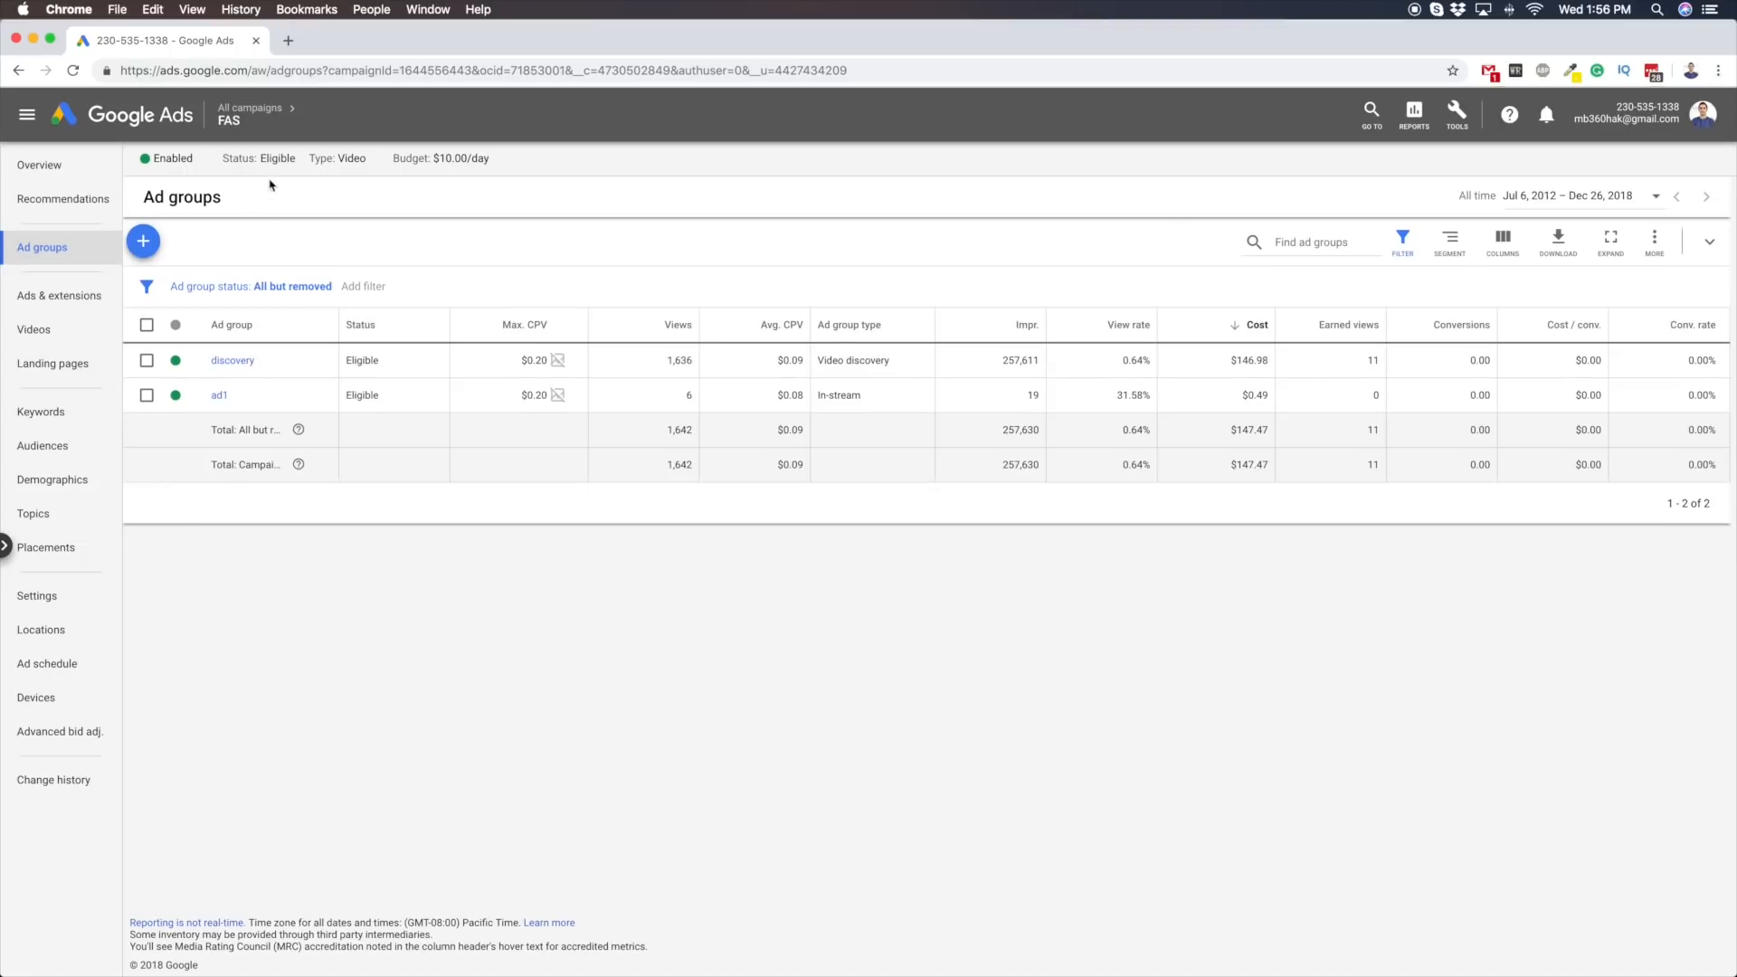
Open the "affiliates - search" campaign and examine its total cost, conversions, cost per conversion and conversion value
click(250, 106)
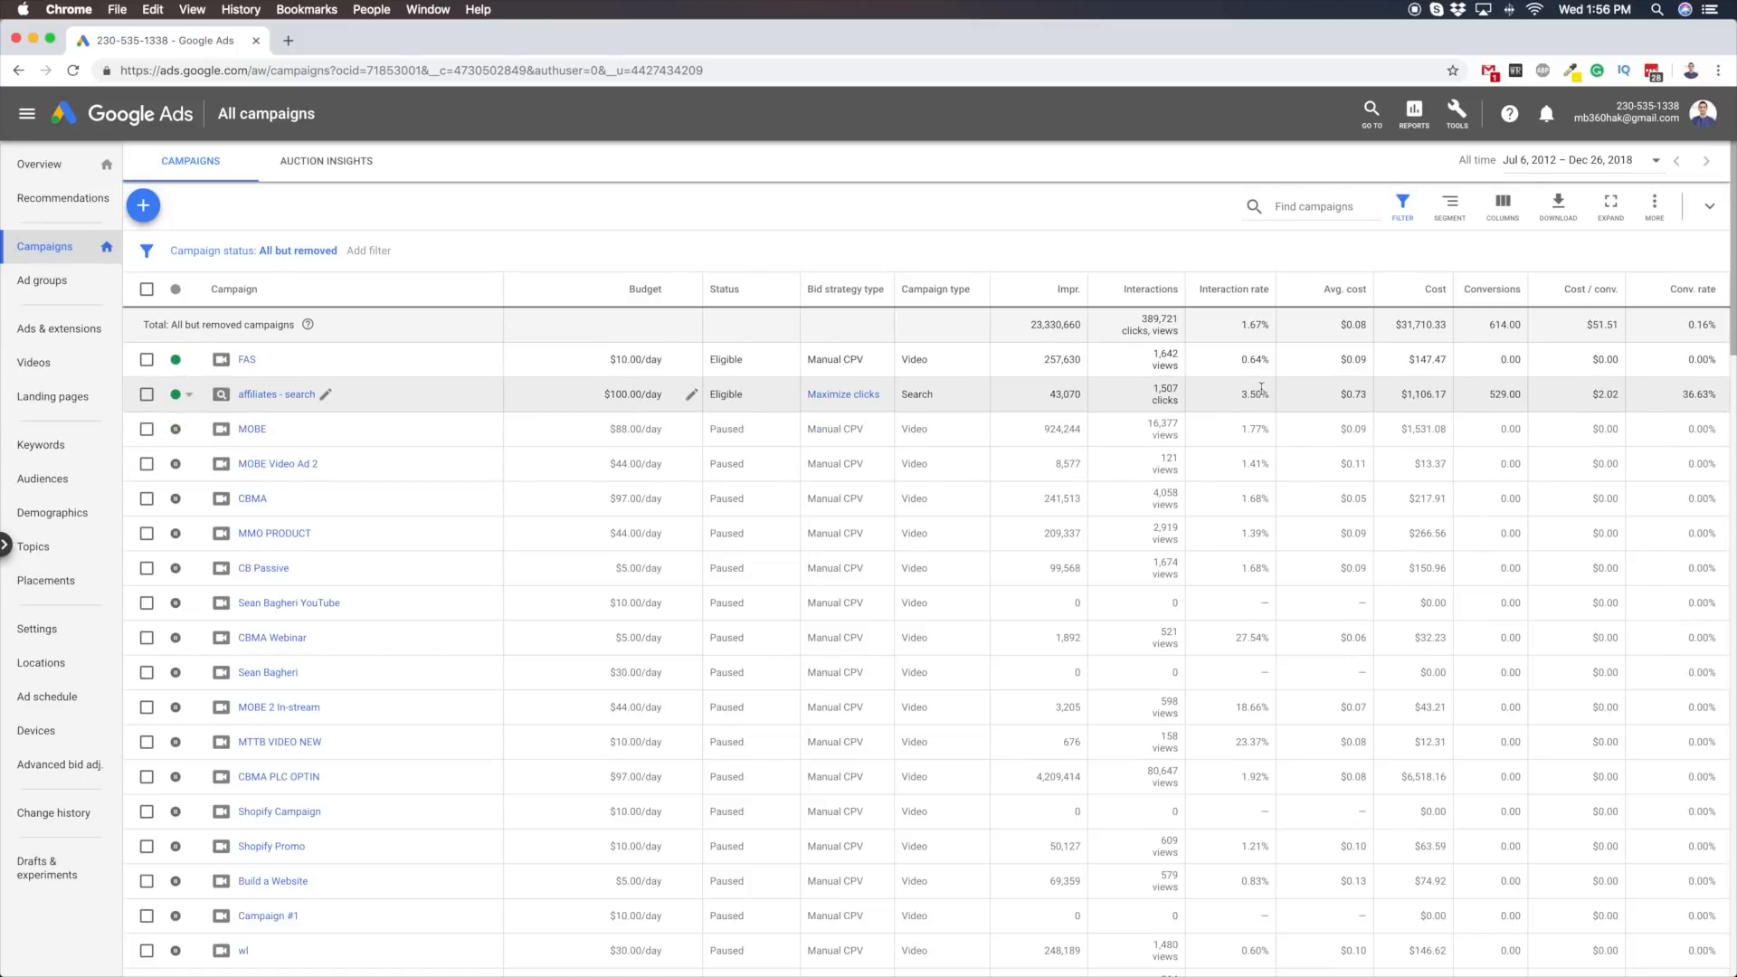
click(260, 399)
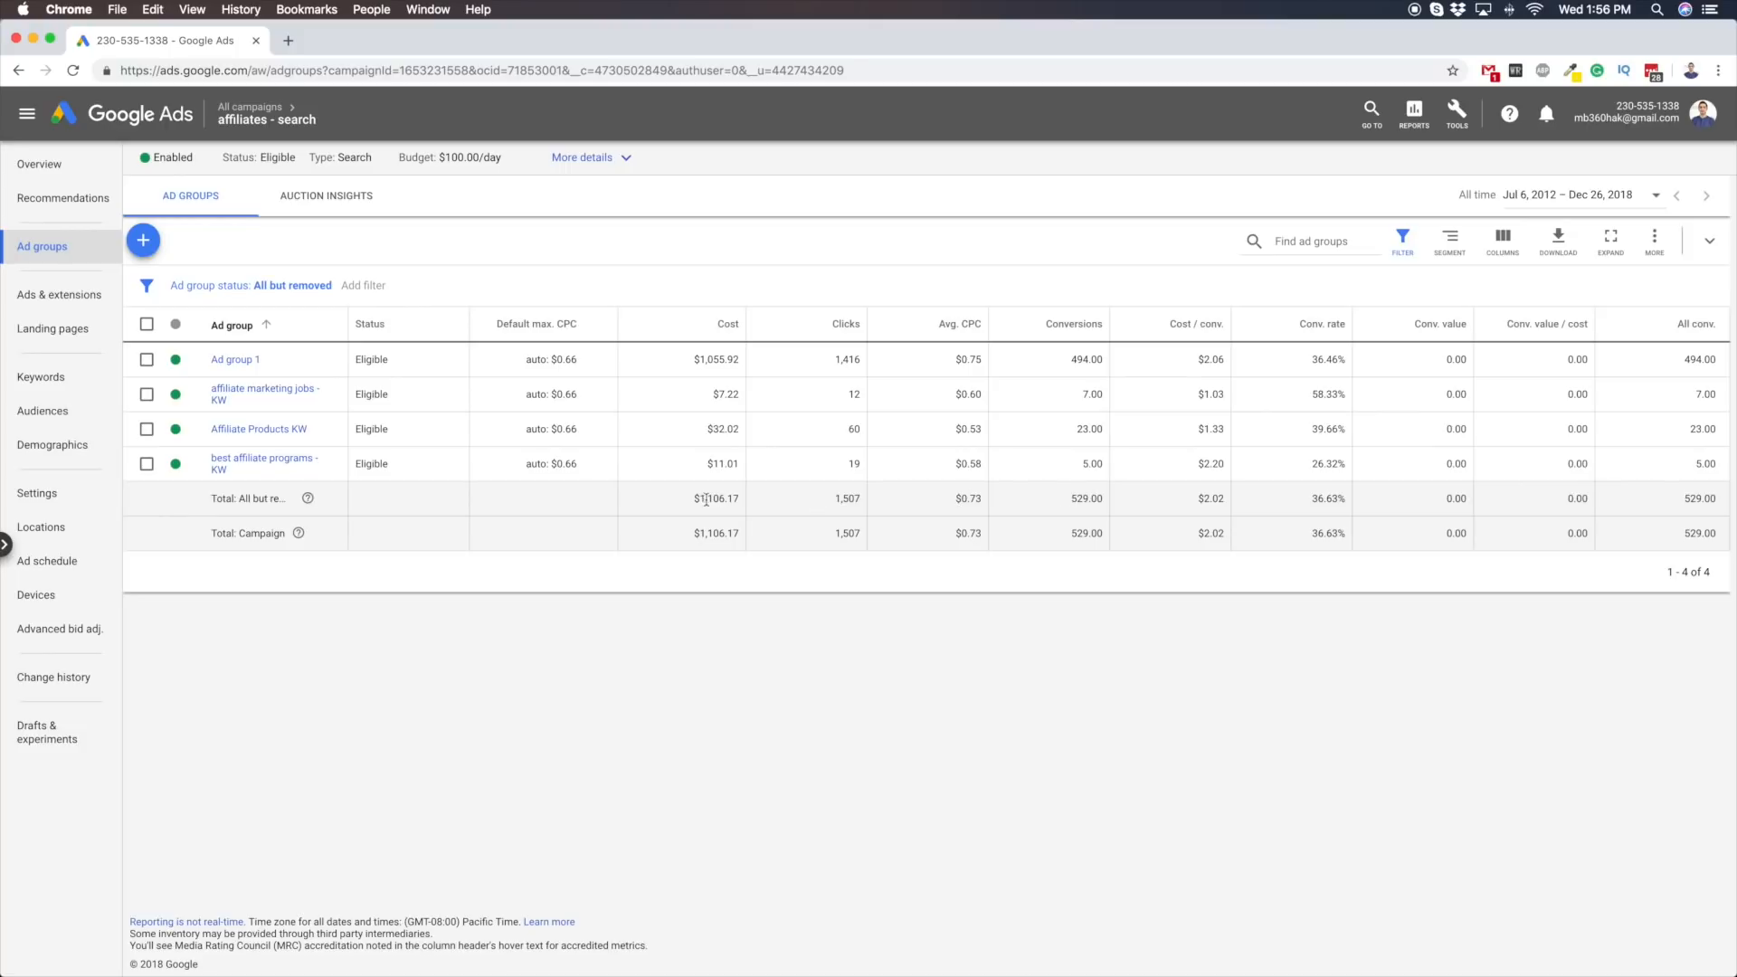
drag(698, 499, 738, 499)
double_click(1086, 498)
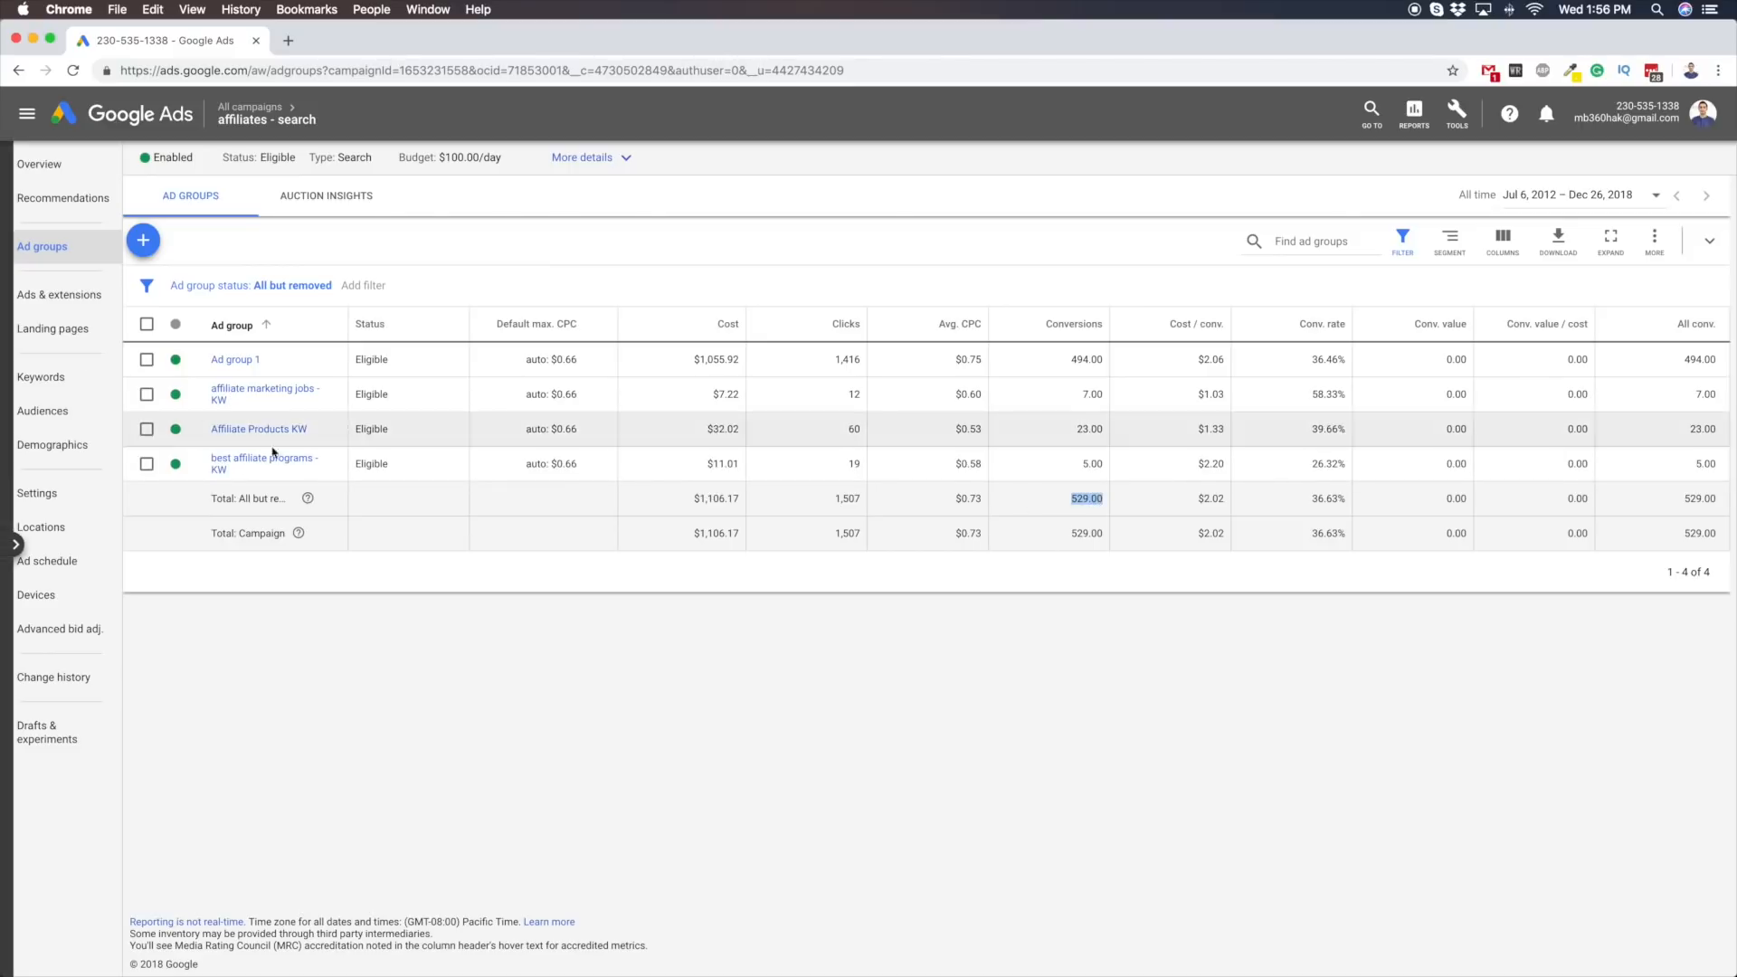
scroll(317, 564, down, 1)
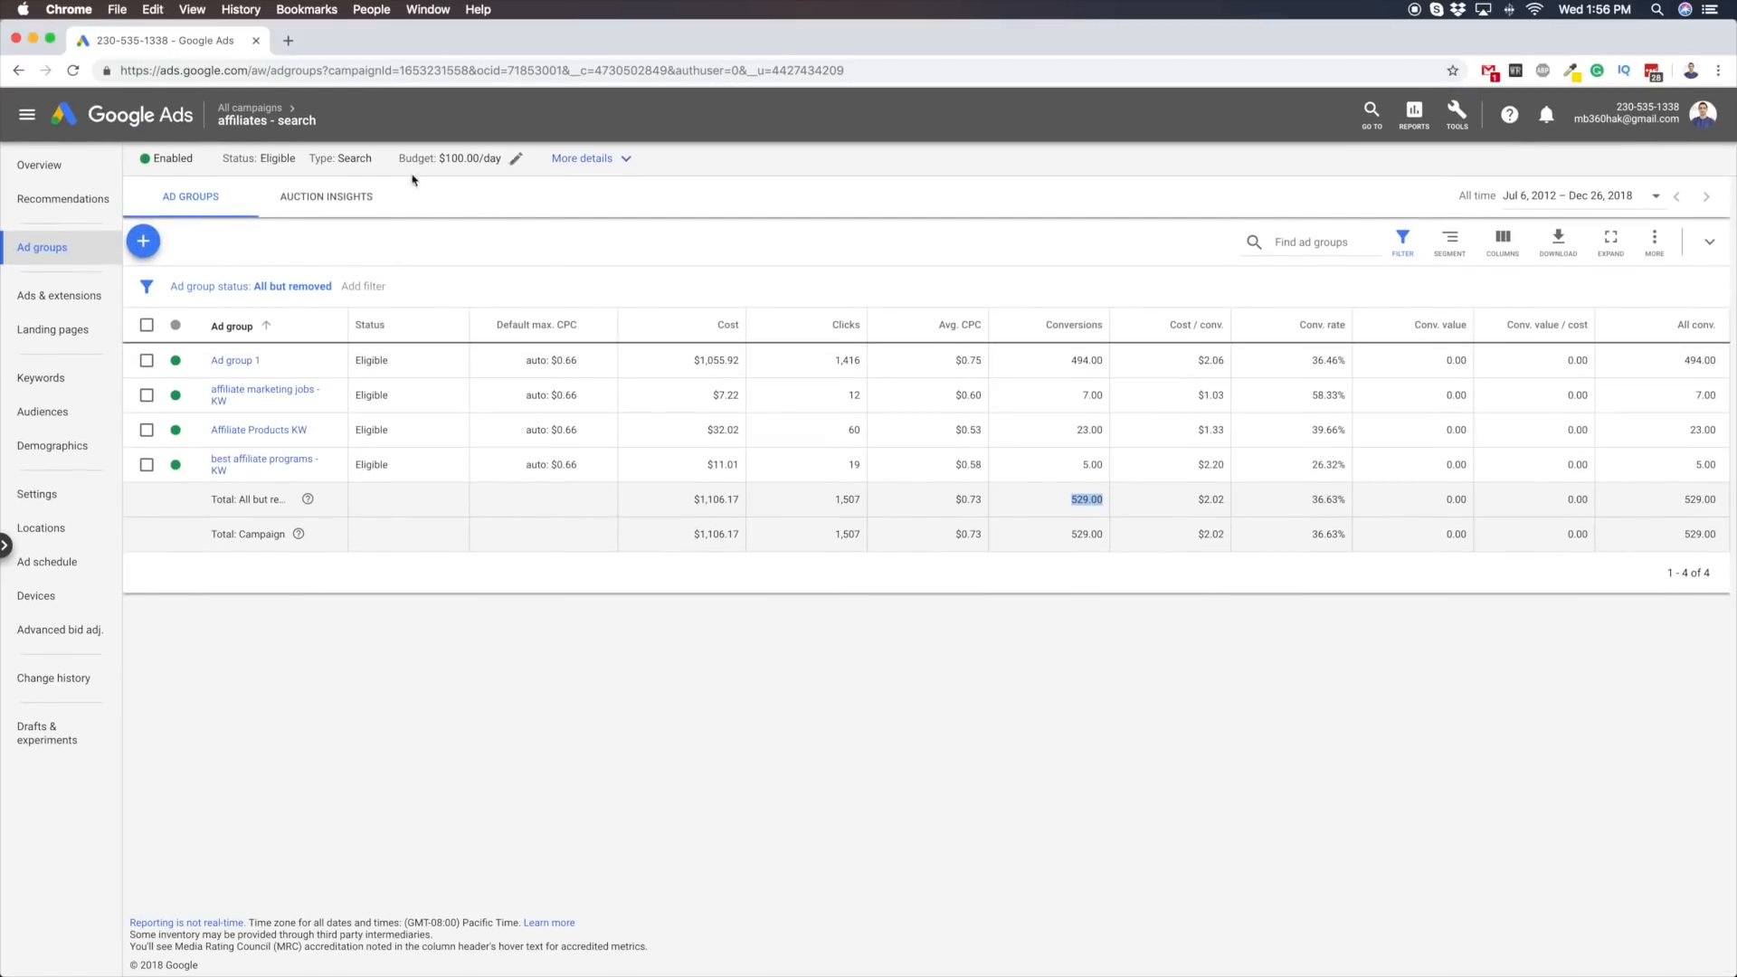
mouse_move(247, 110)
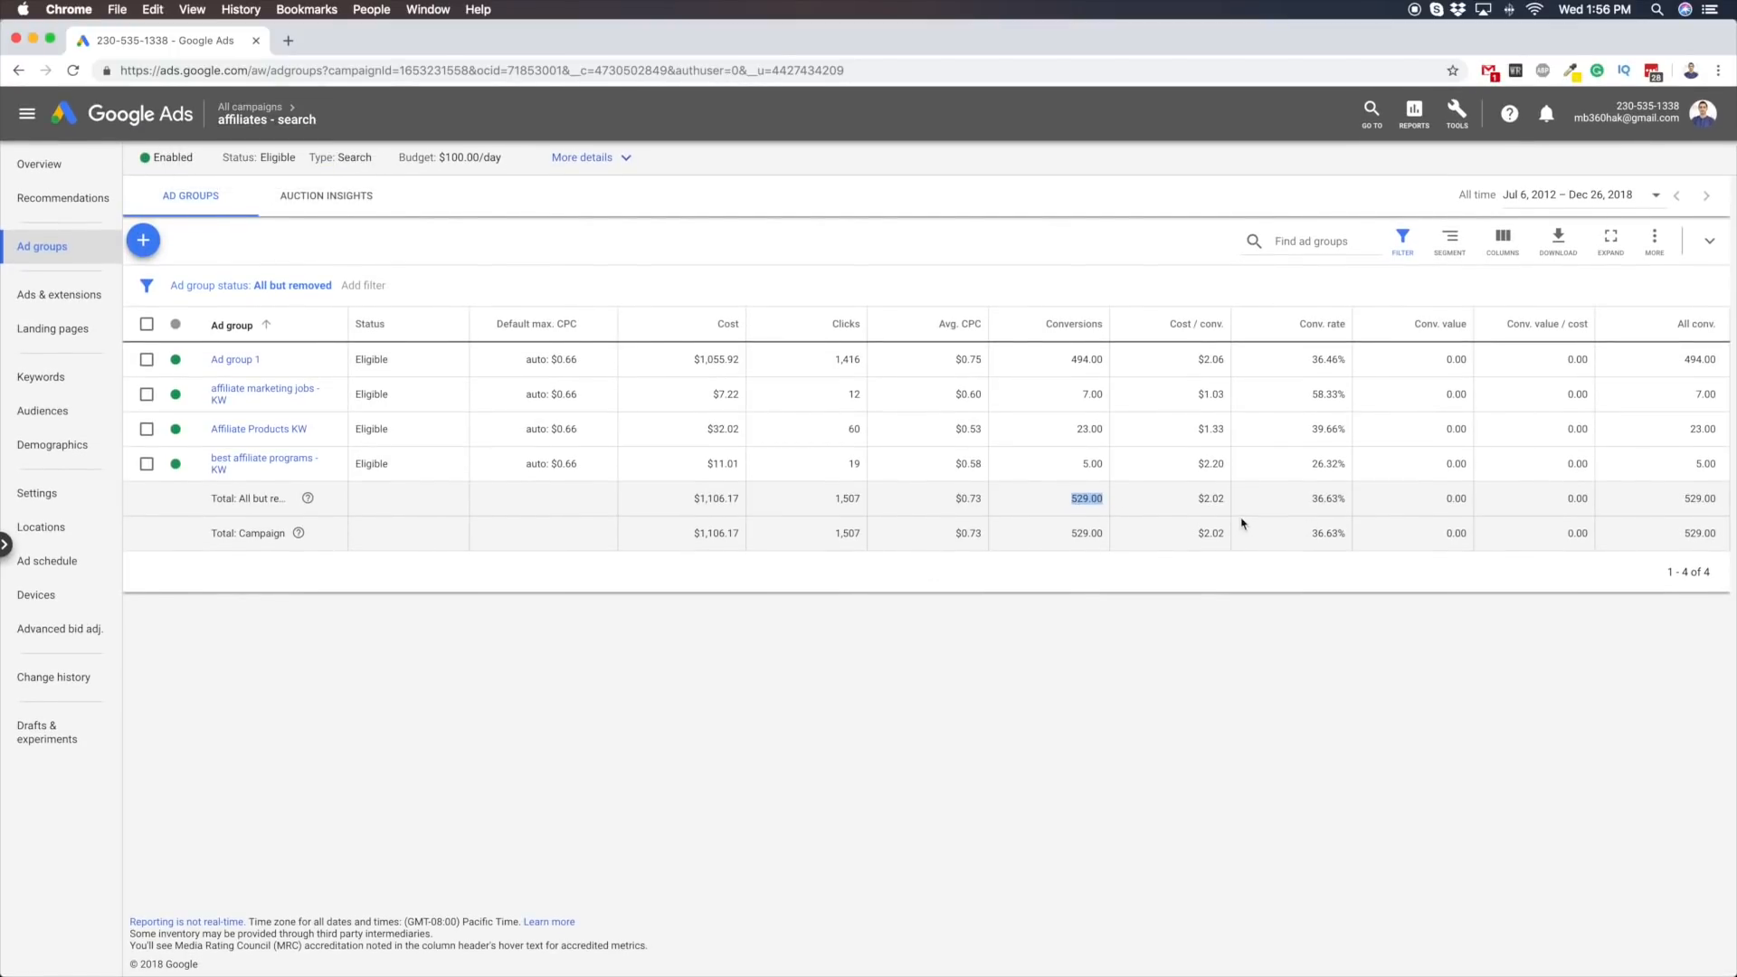
double_click(1221, 501)
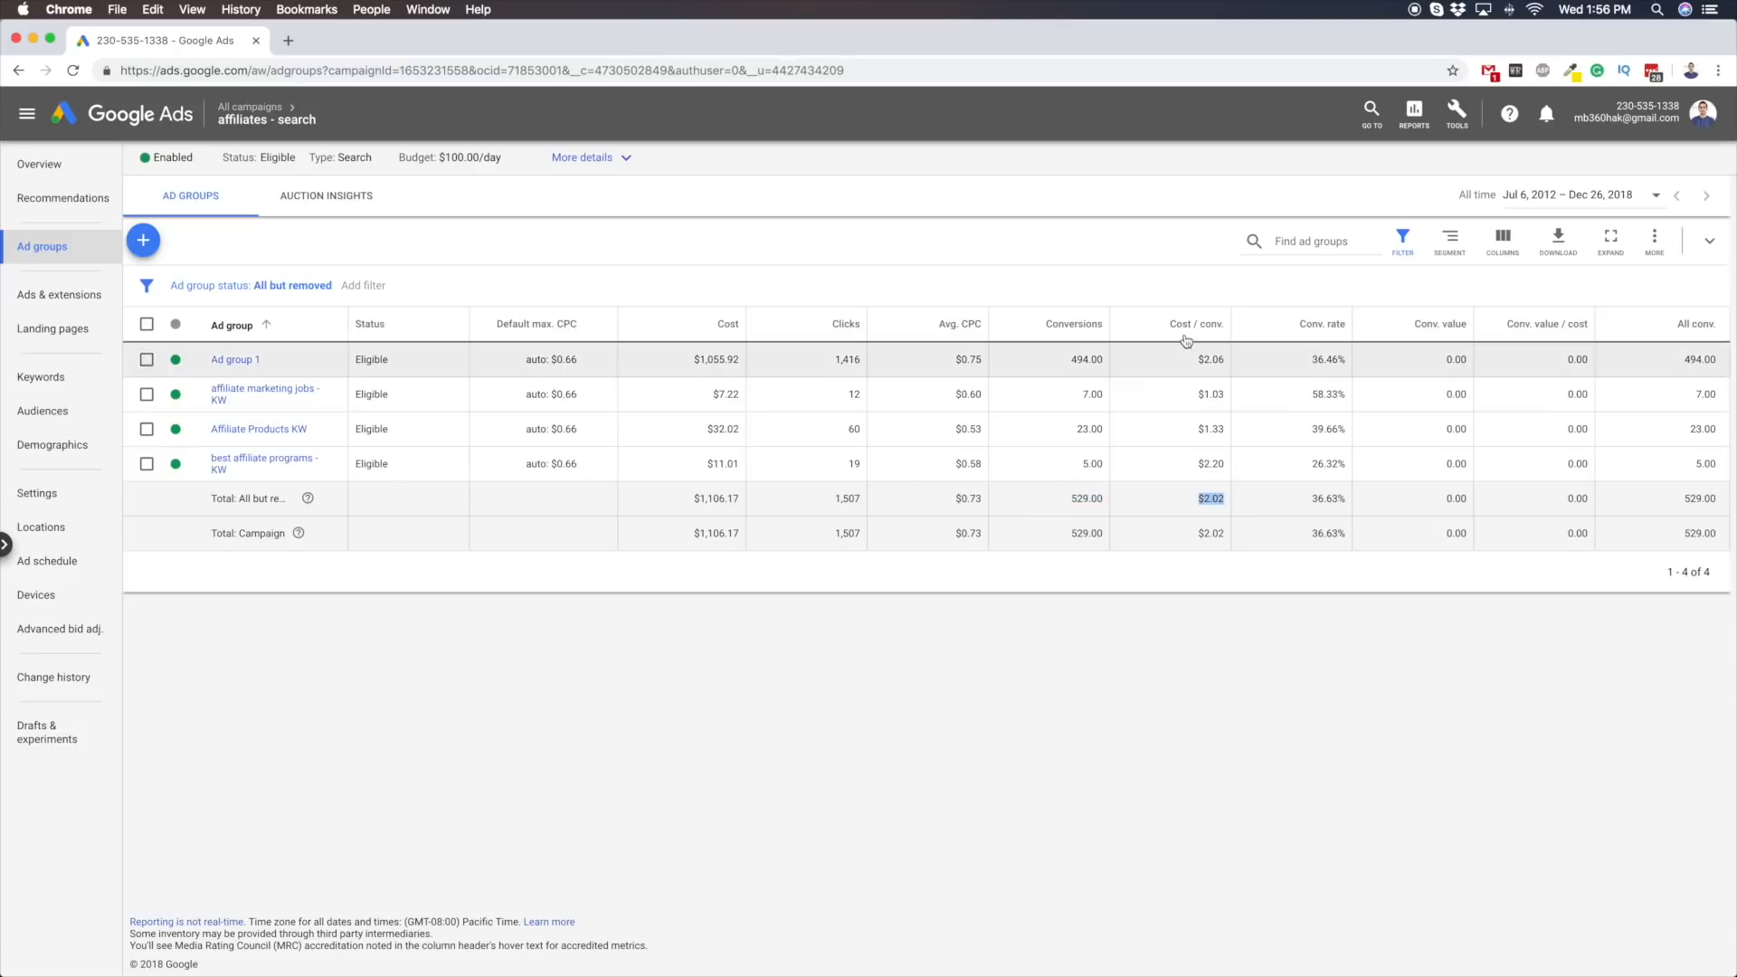
double_click(1457, 500)
click(1571, 499)
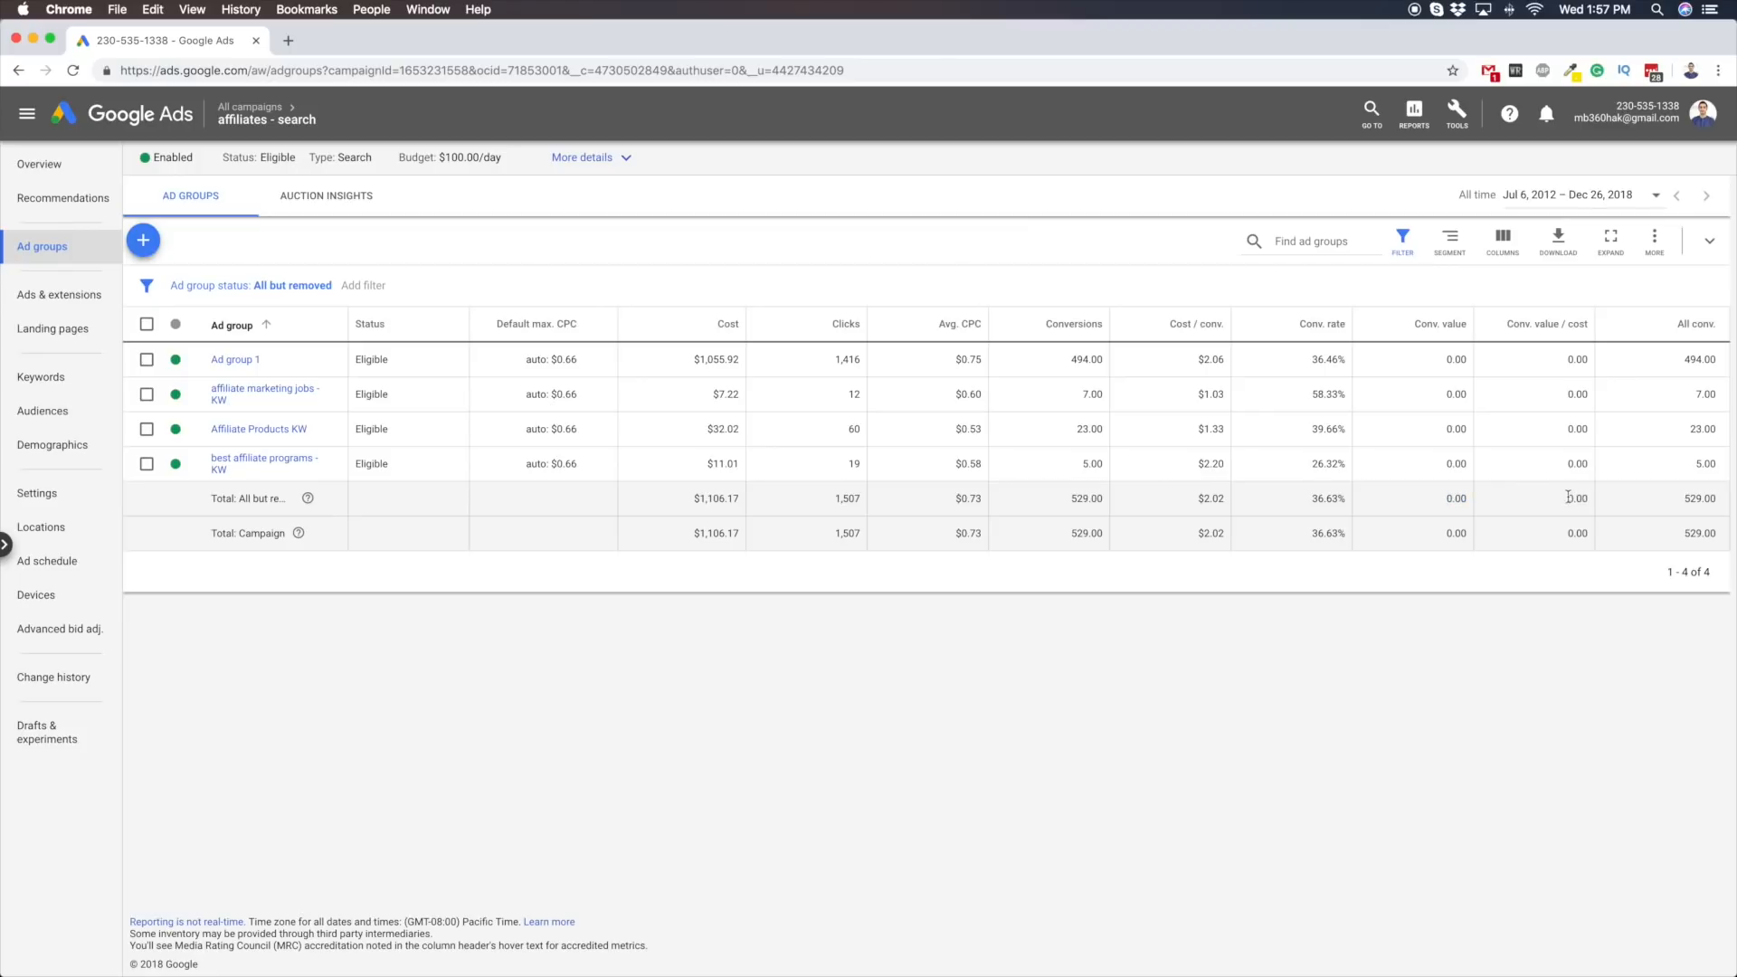
double_click(1070, 501)
click(1201, 497)
drag(1201, 498, 1220, 498)
drag(1221, 497, 1206, 500)
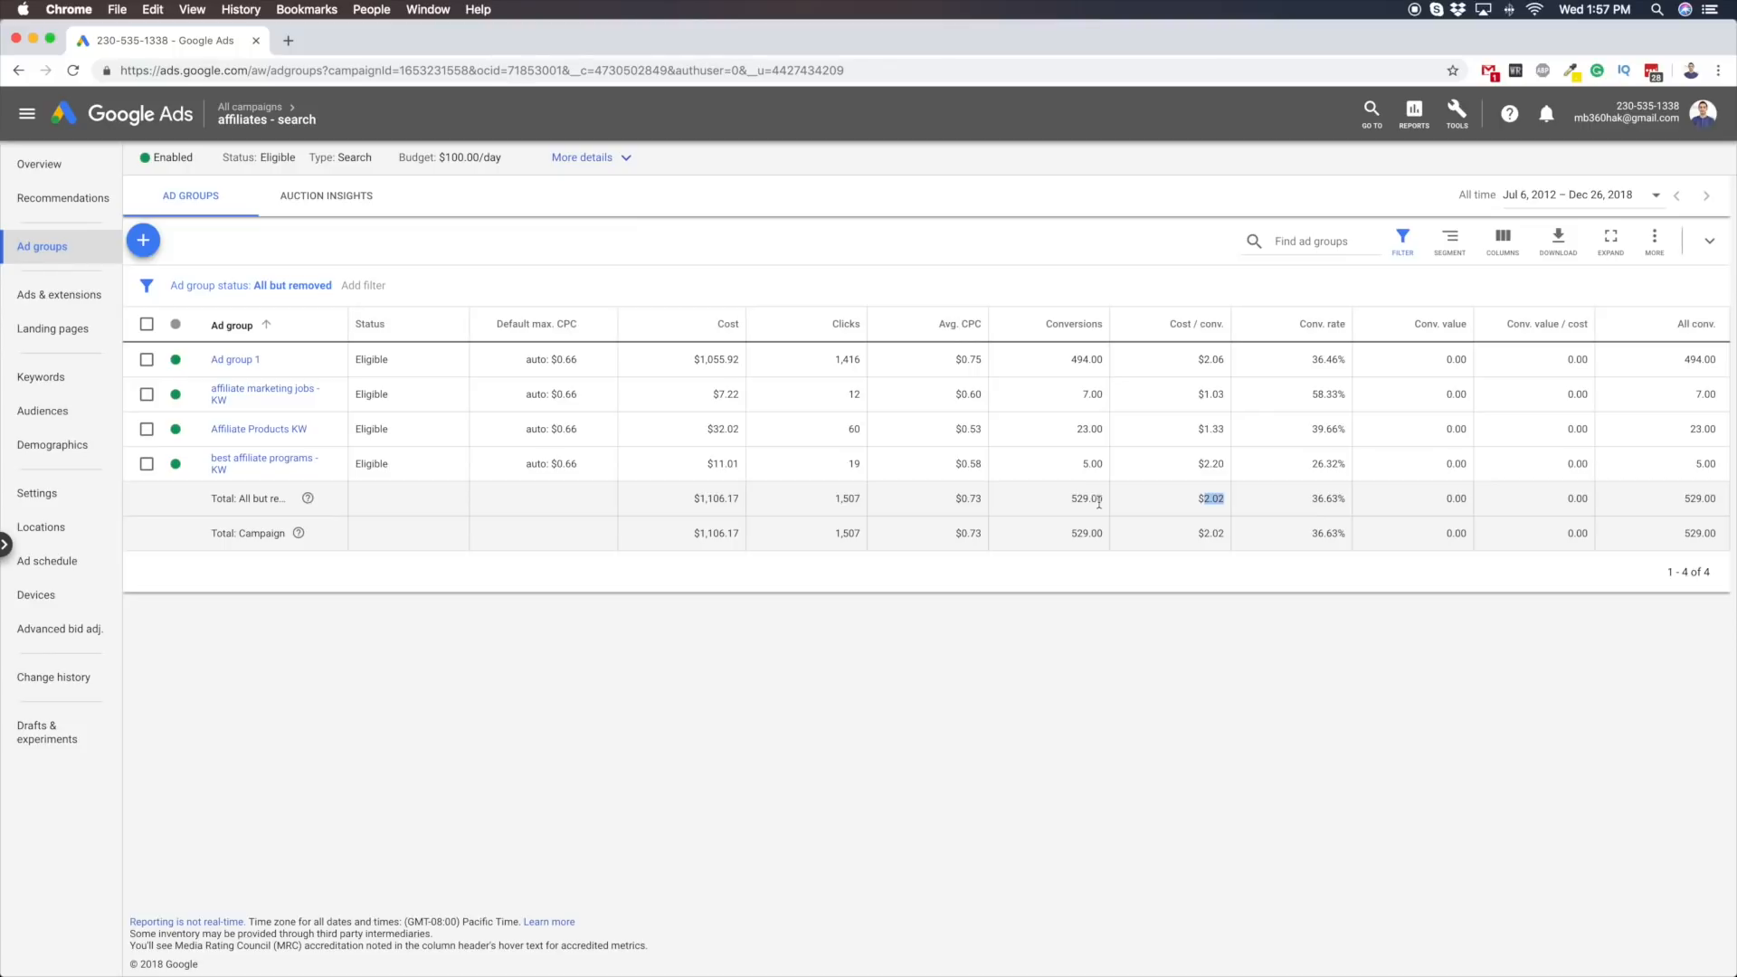
Start a new campaign from the all-campaigns overview without a goal's guidance, using the Video type and the Standard video campaign subtype
click(251, 108)
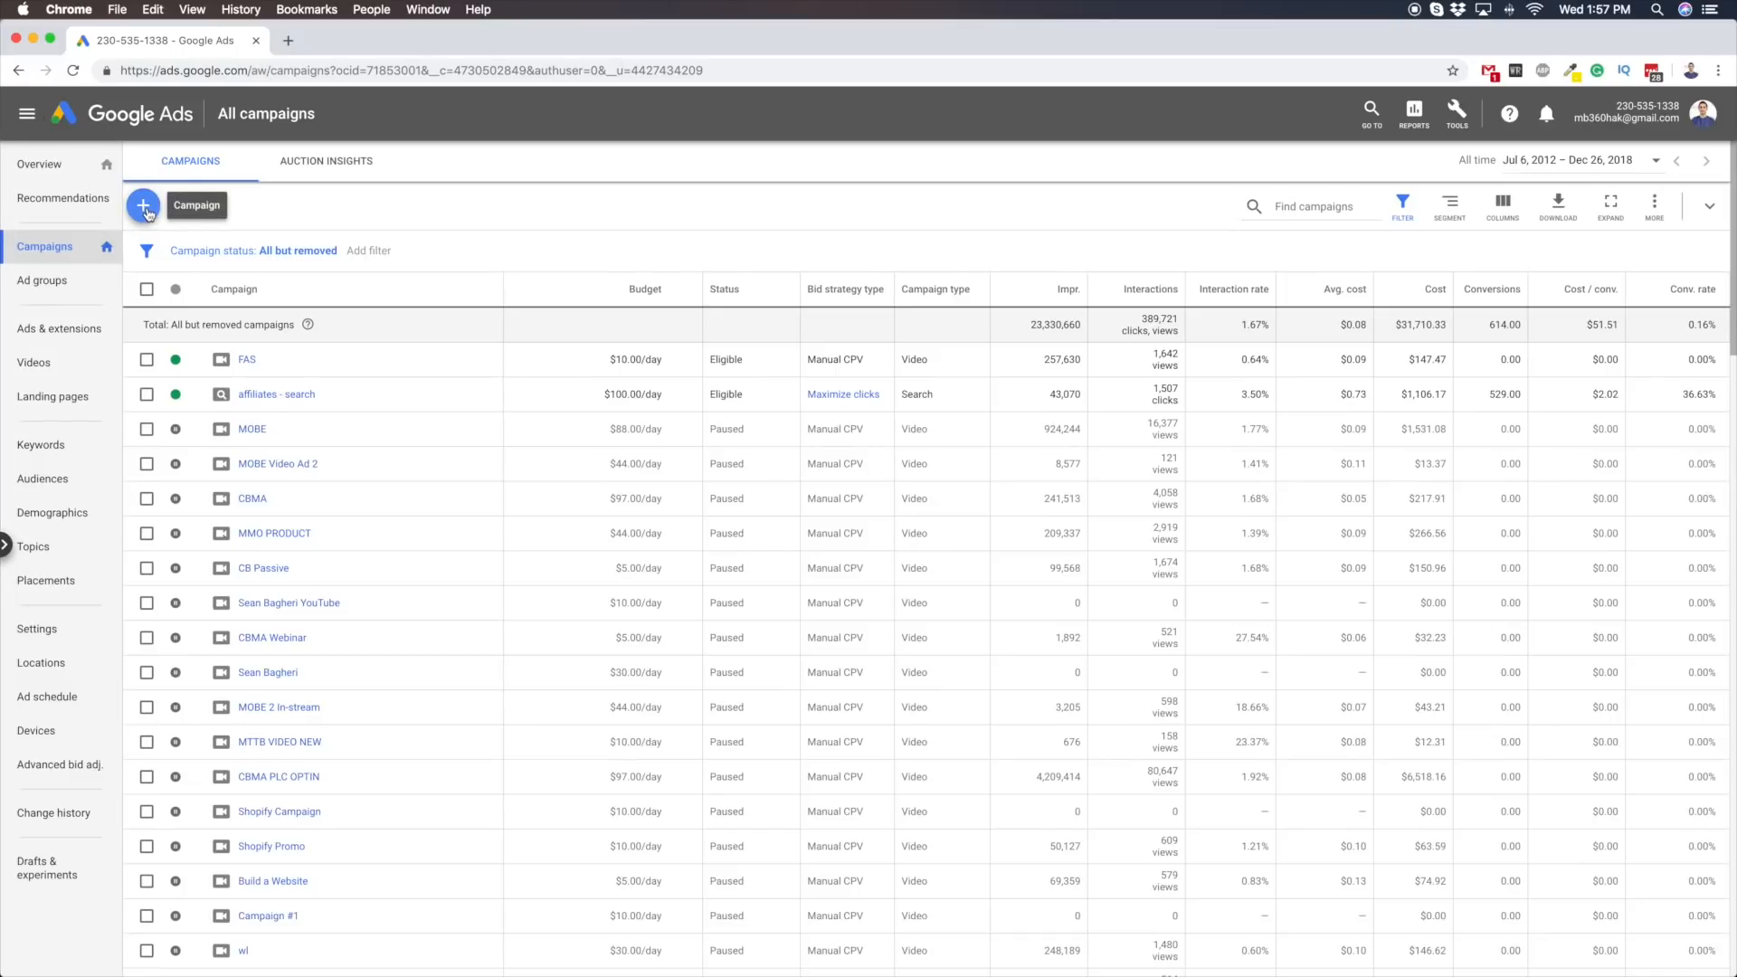
click(147, 211)
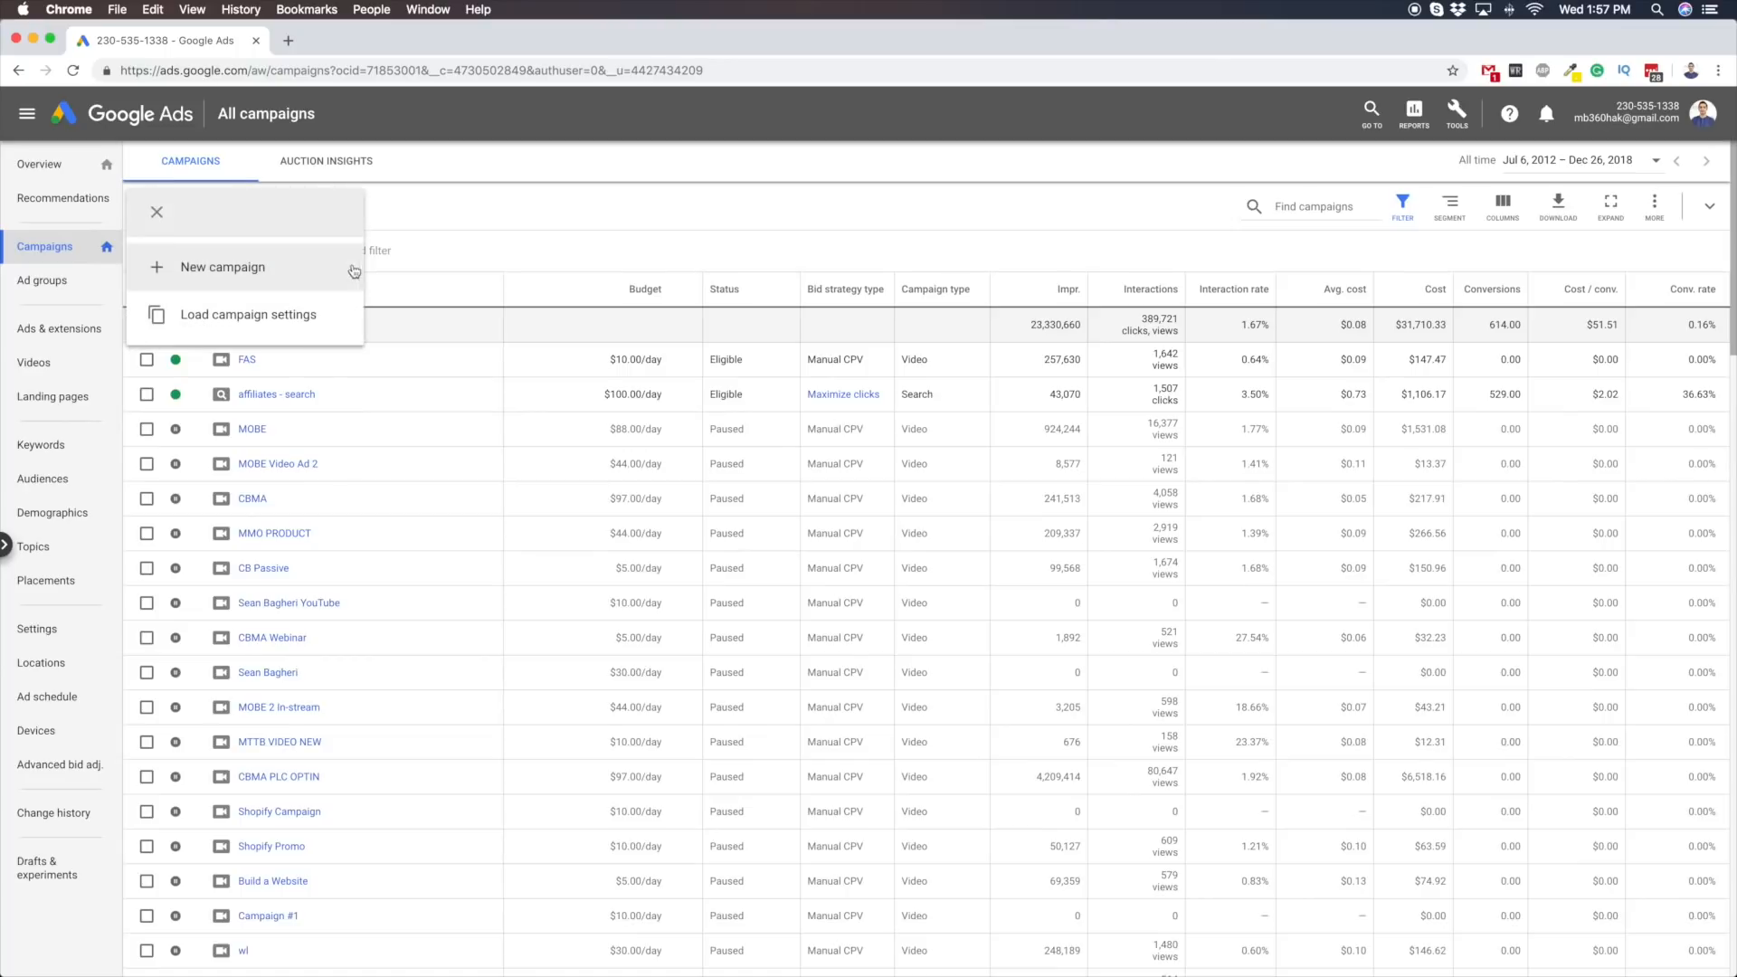
click(145, 214)
click(151, 214)
click(232, 269)
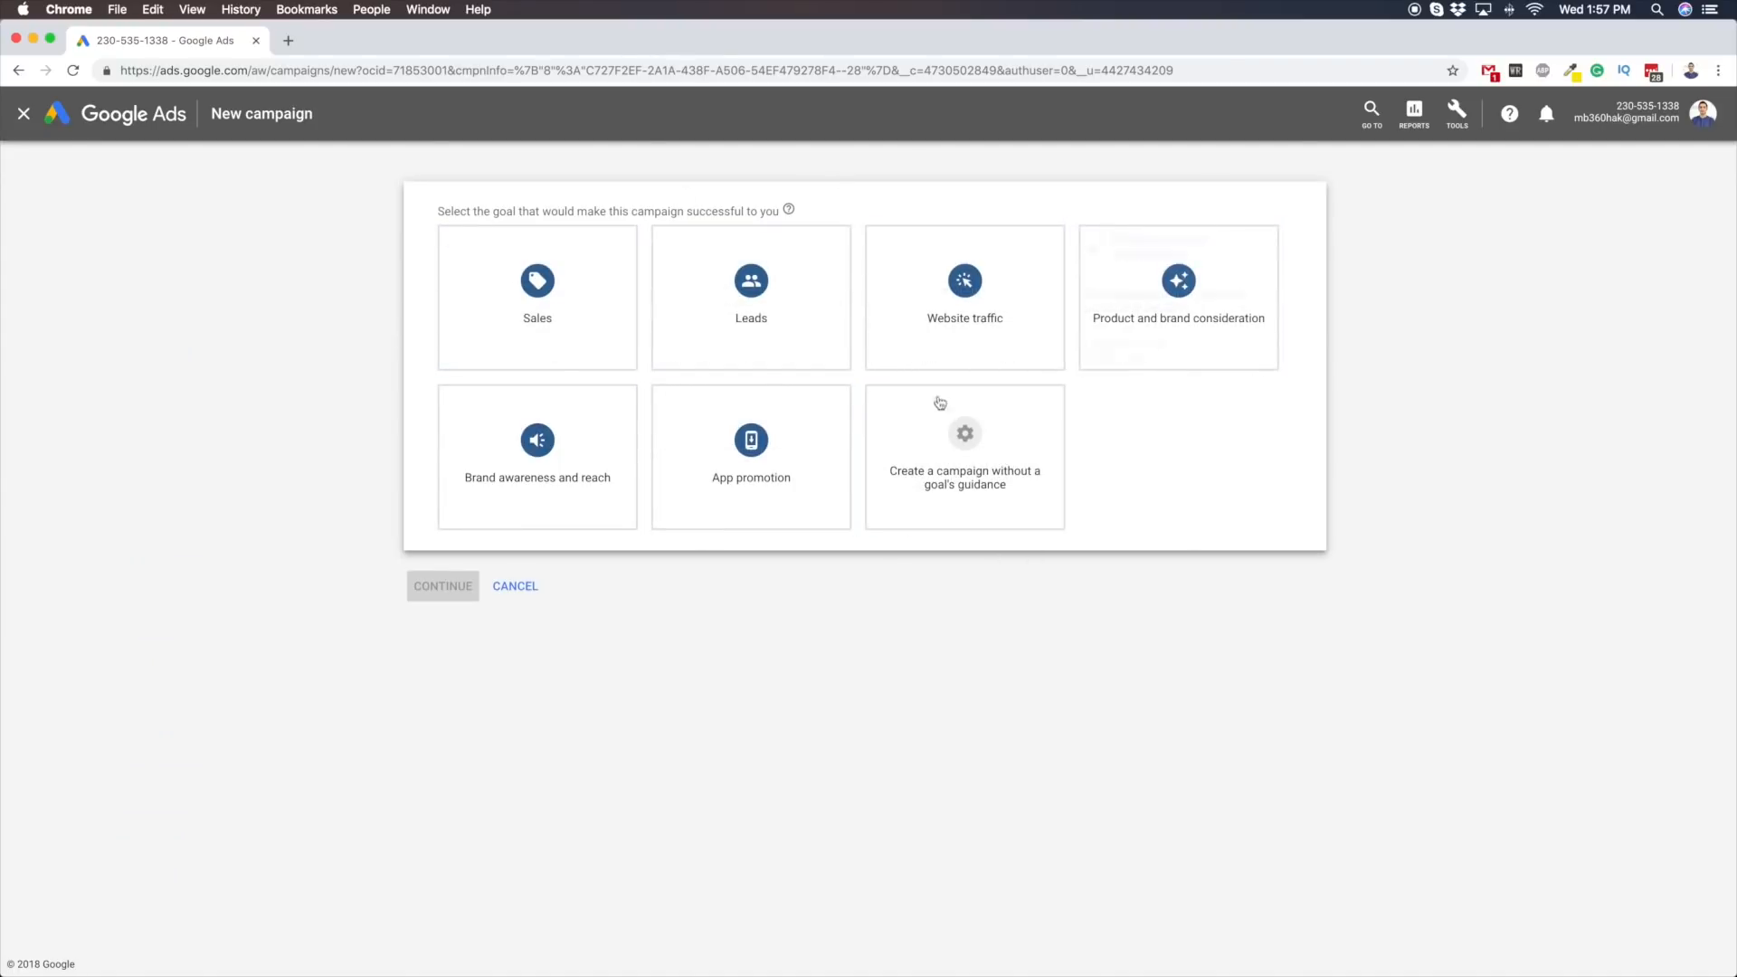
click(954, 472)
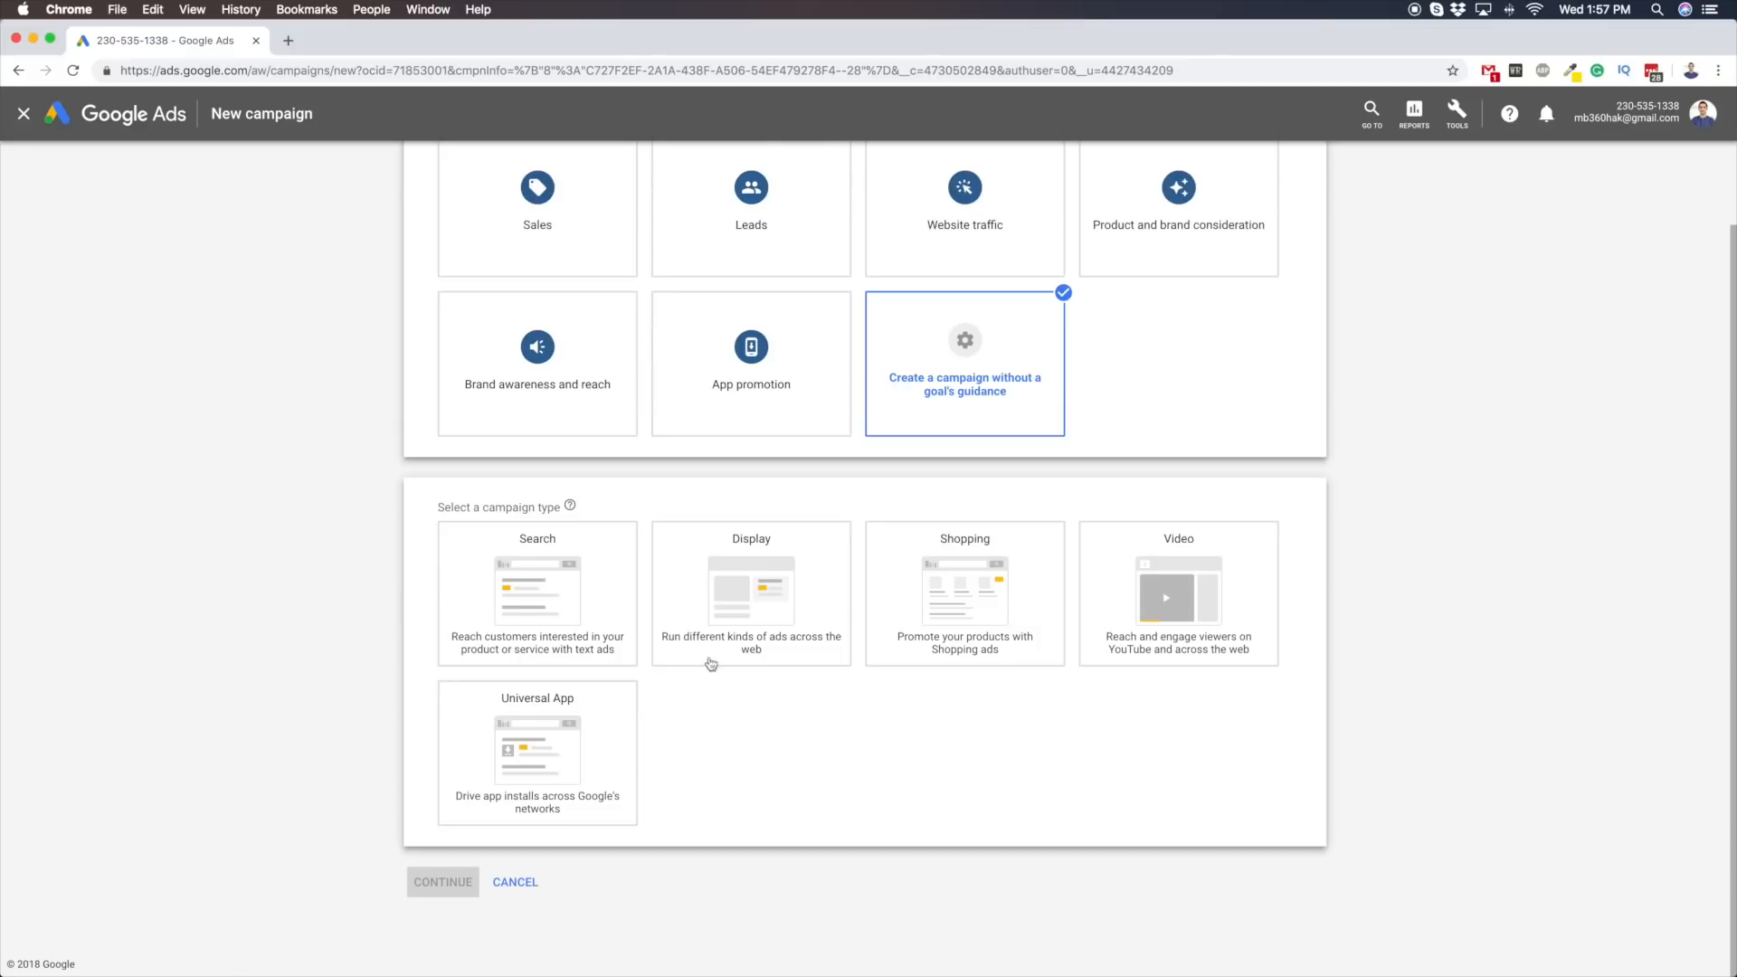
click(1176, 598)
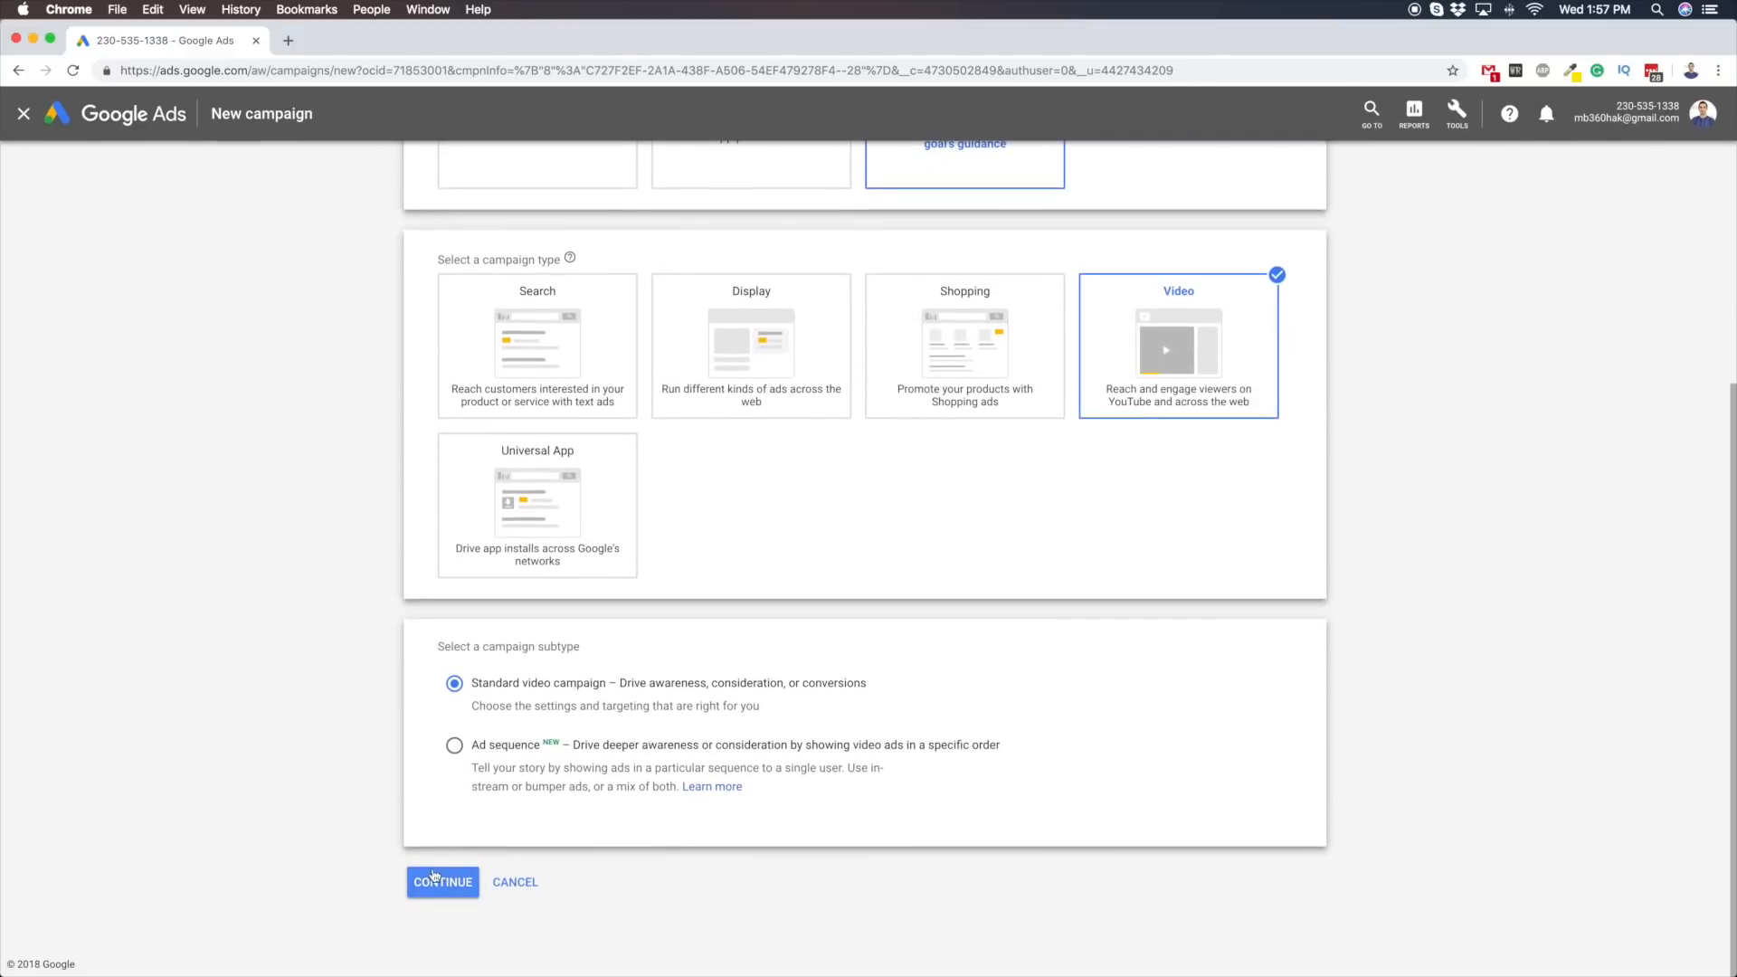
click(441, 878)
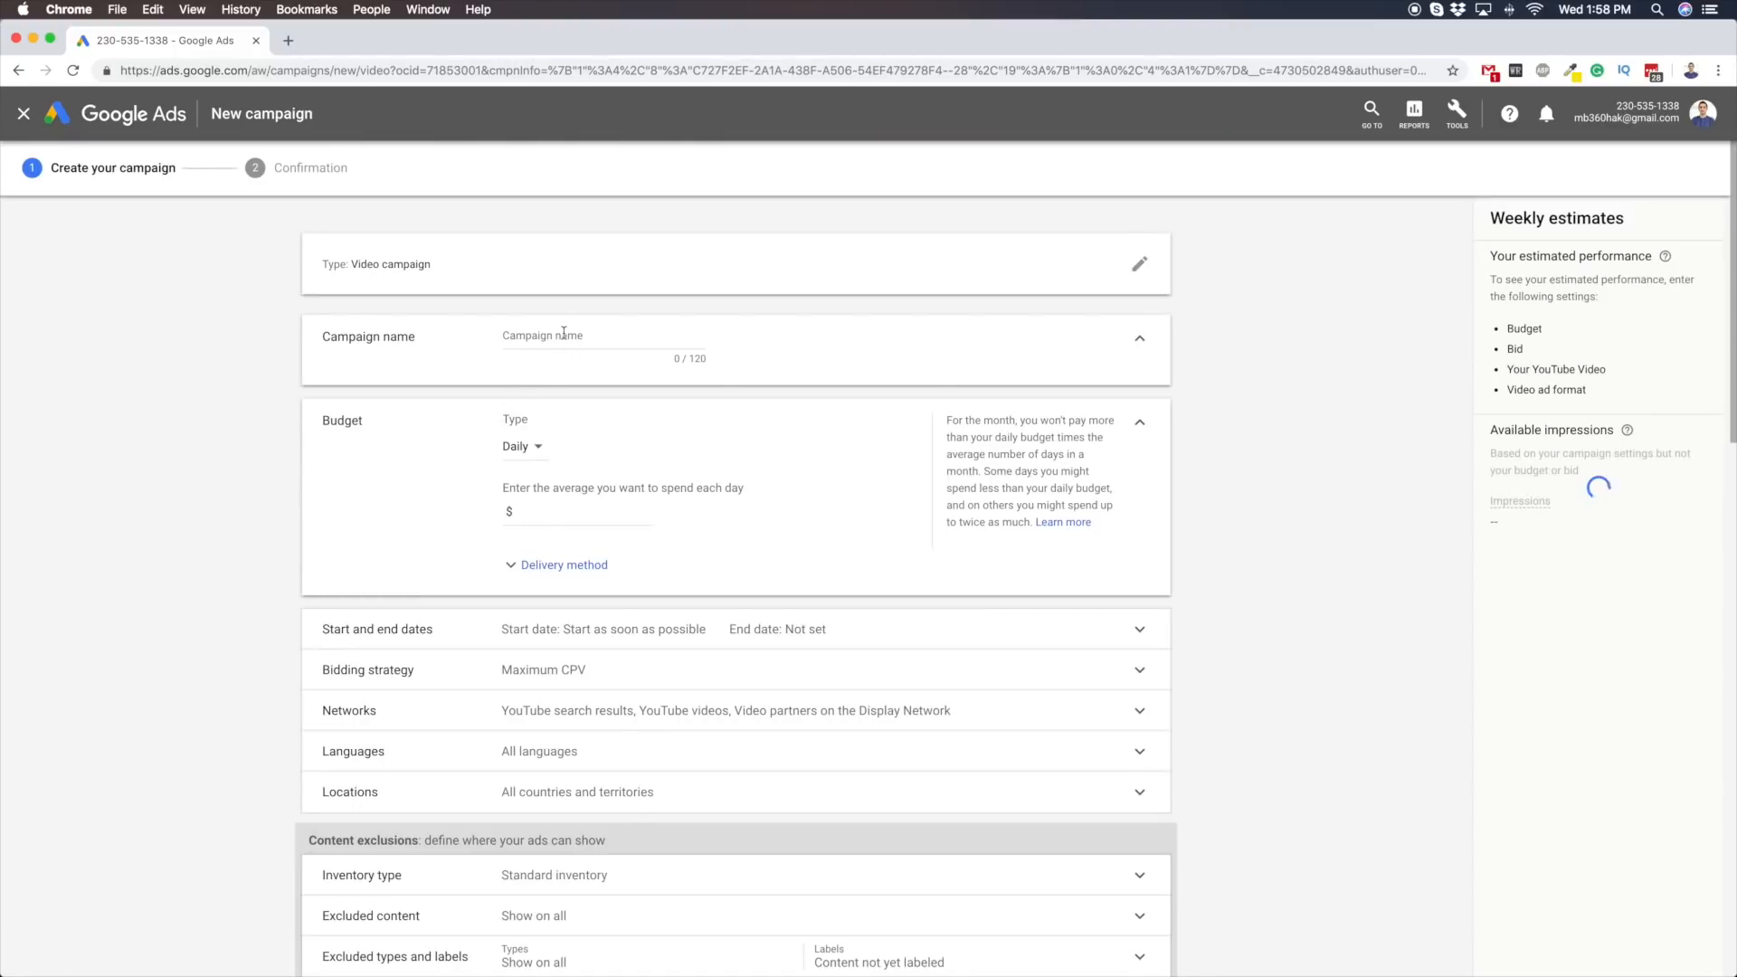
Name the campaign "test 6" and set its daily budget to $24.00, keeping the Daily budget type
click(563, 334)
text(test 6)
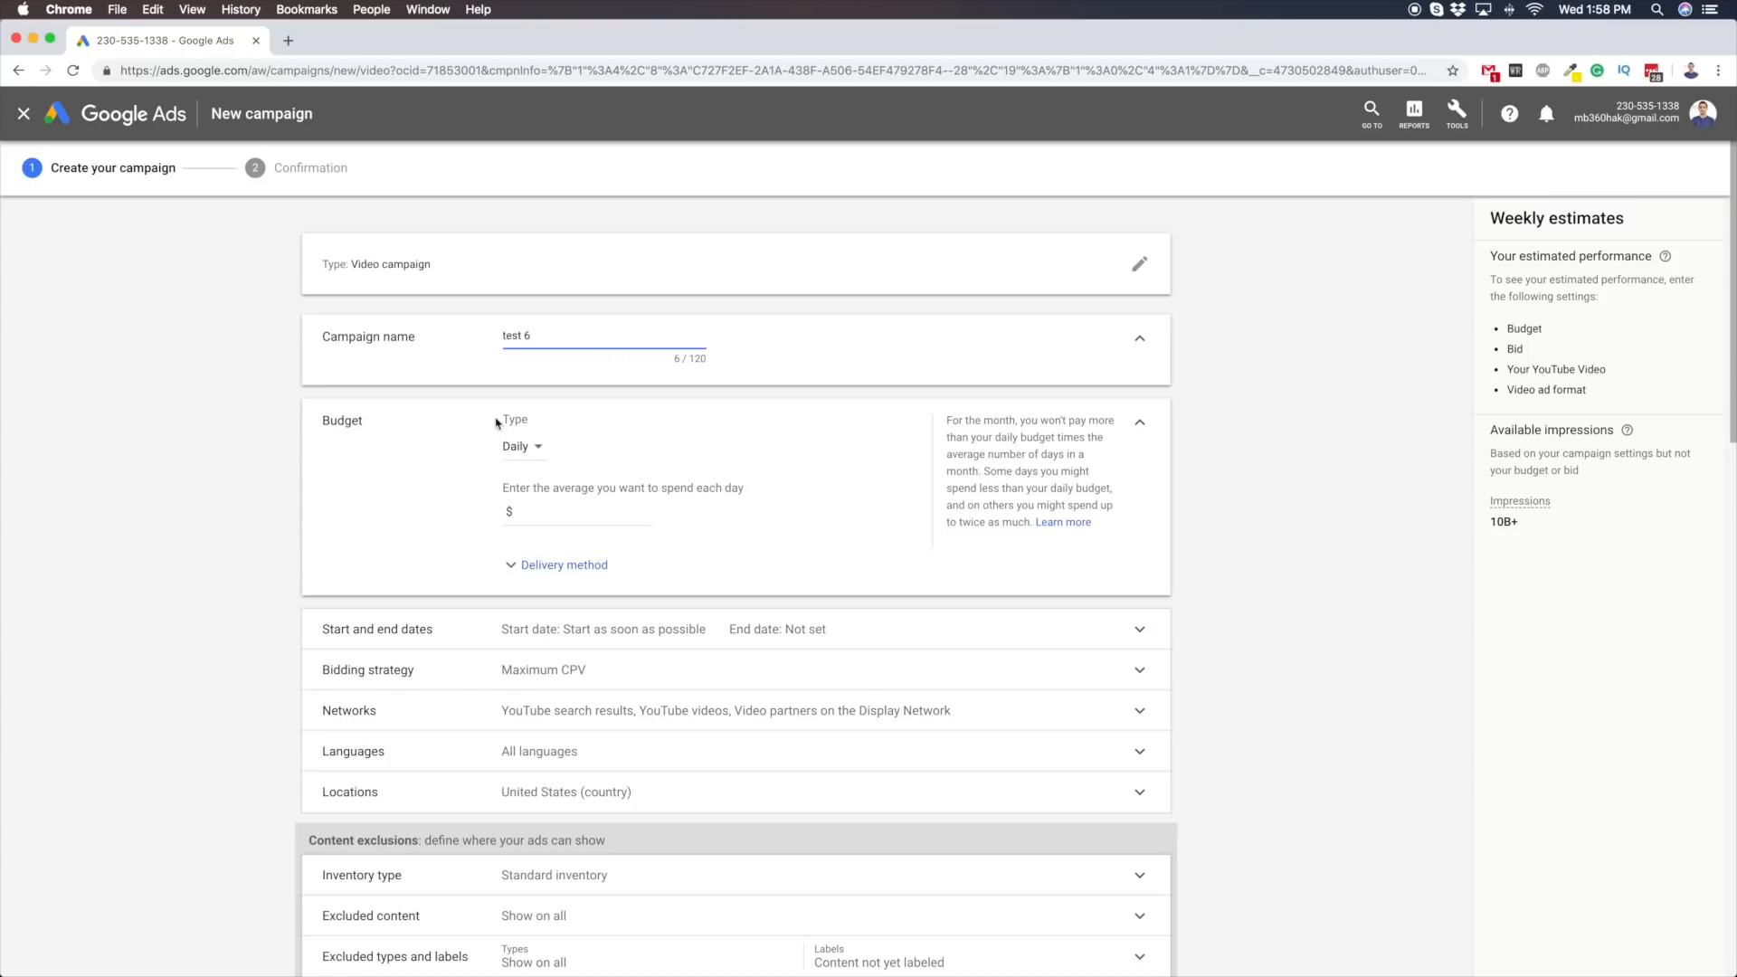
drag(337, 421, 396, 434)
click(397, 435)
click(523, 452)
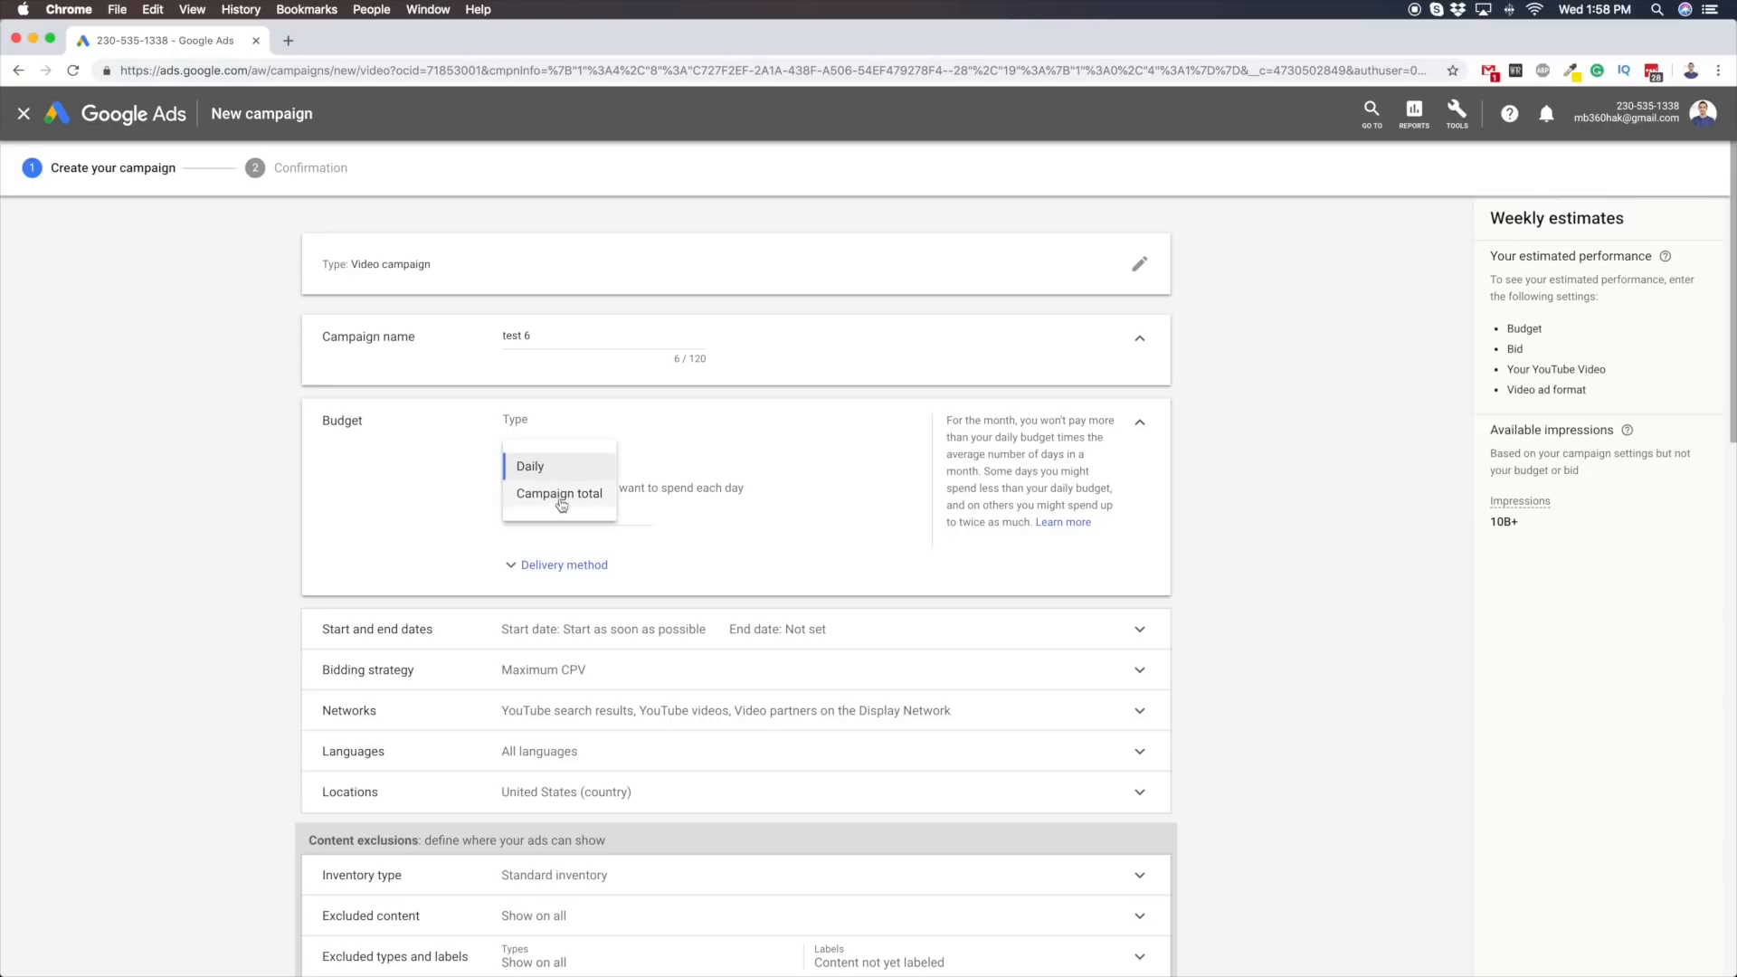
click(410, 480)
click(517, 451)
click(709, 434)
click(534, 516)
text(24.00)
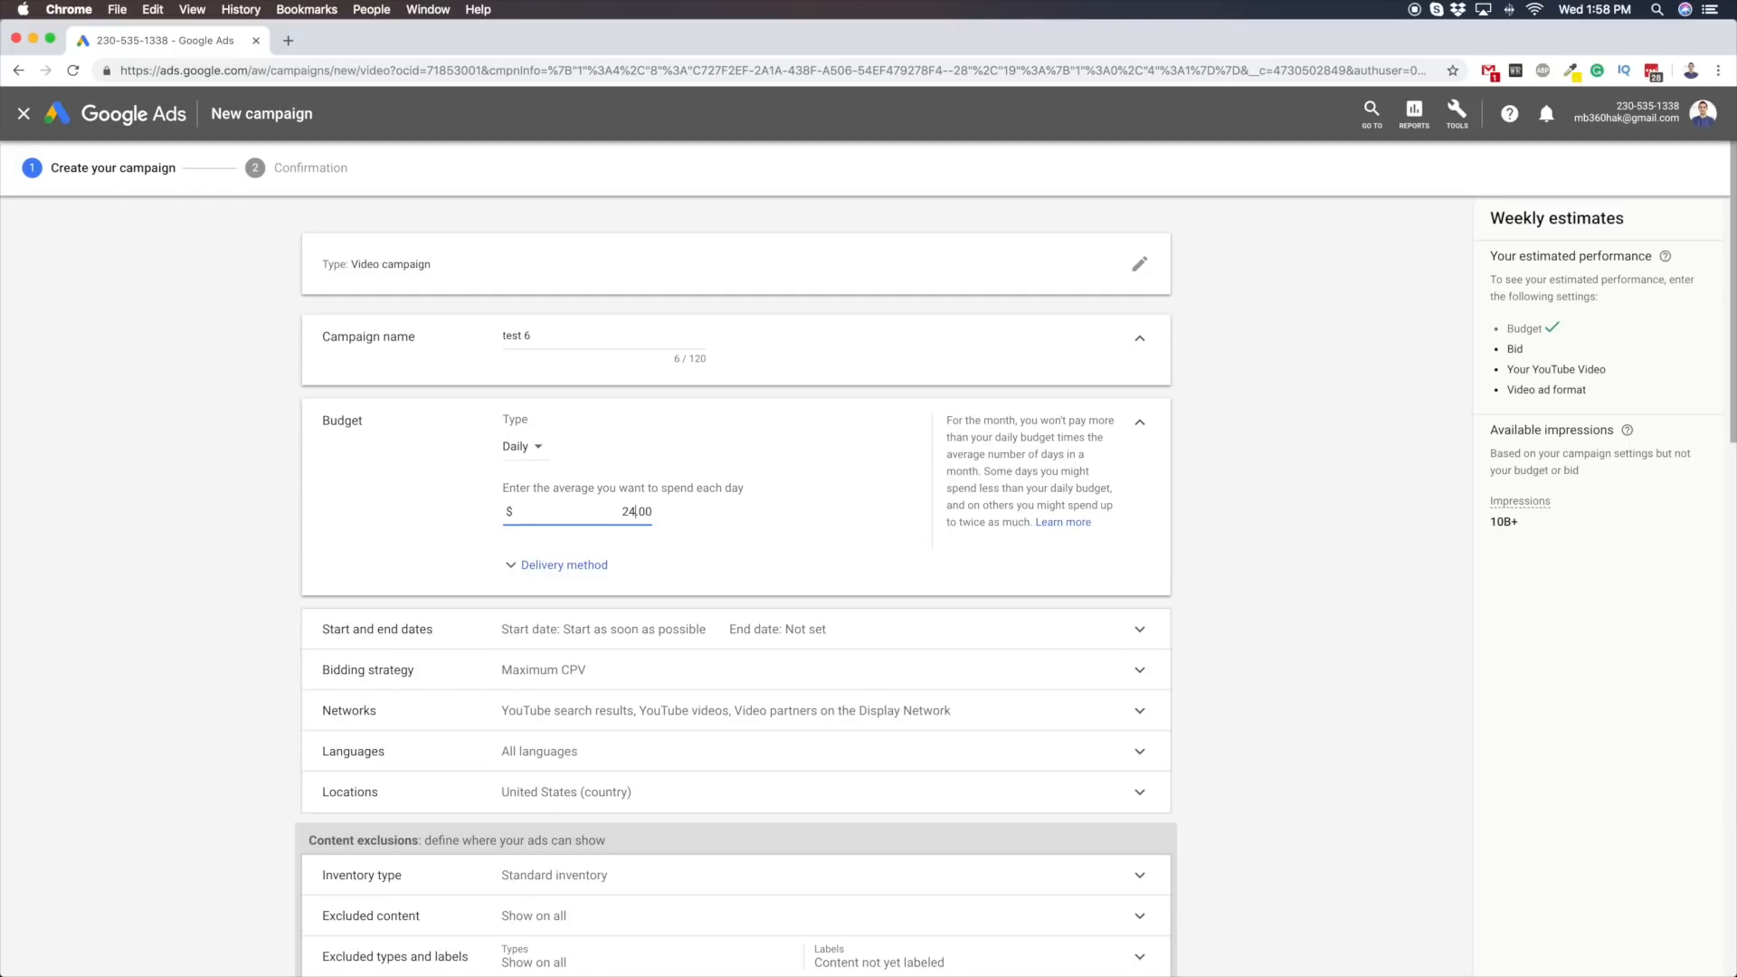
text(40)
Set the daily budget to $40.00 and expand the delivery method, keeping Standard
key(BackSpace)
key(BackSpace)
key(BackSpace)
text(4)
click(547, 565)
scroll(548, 543, down, 2)
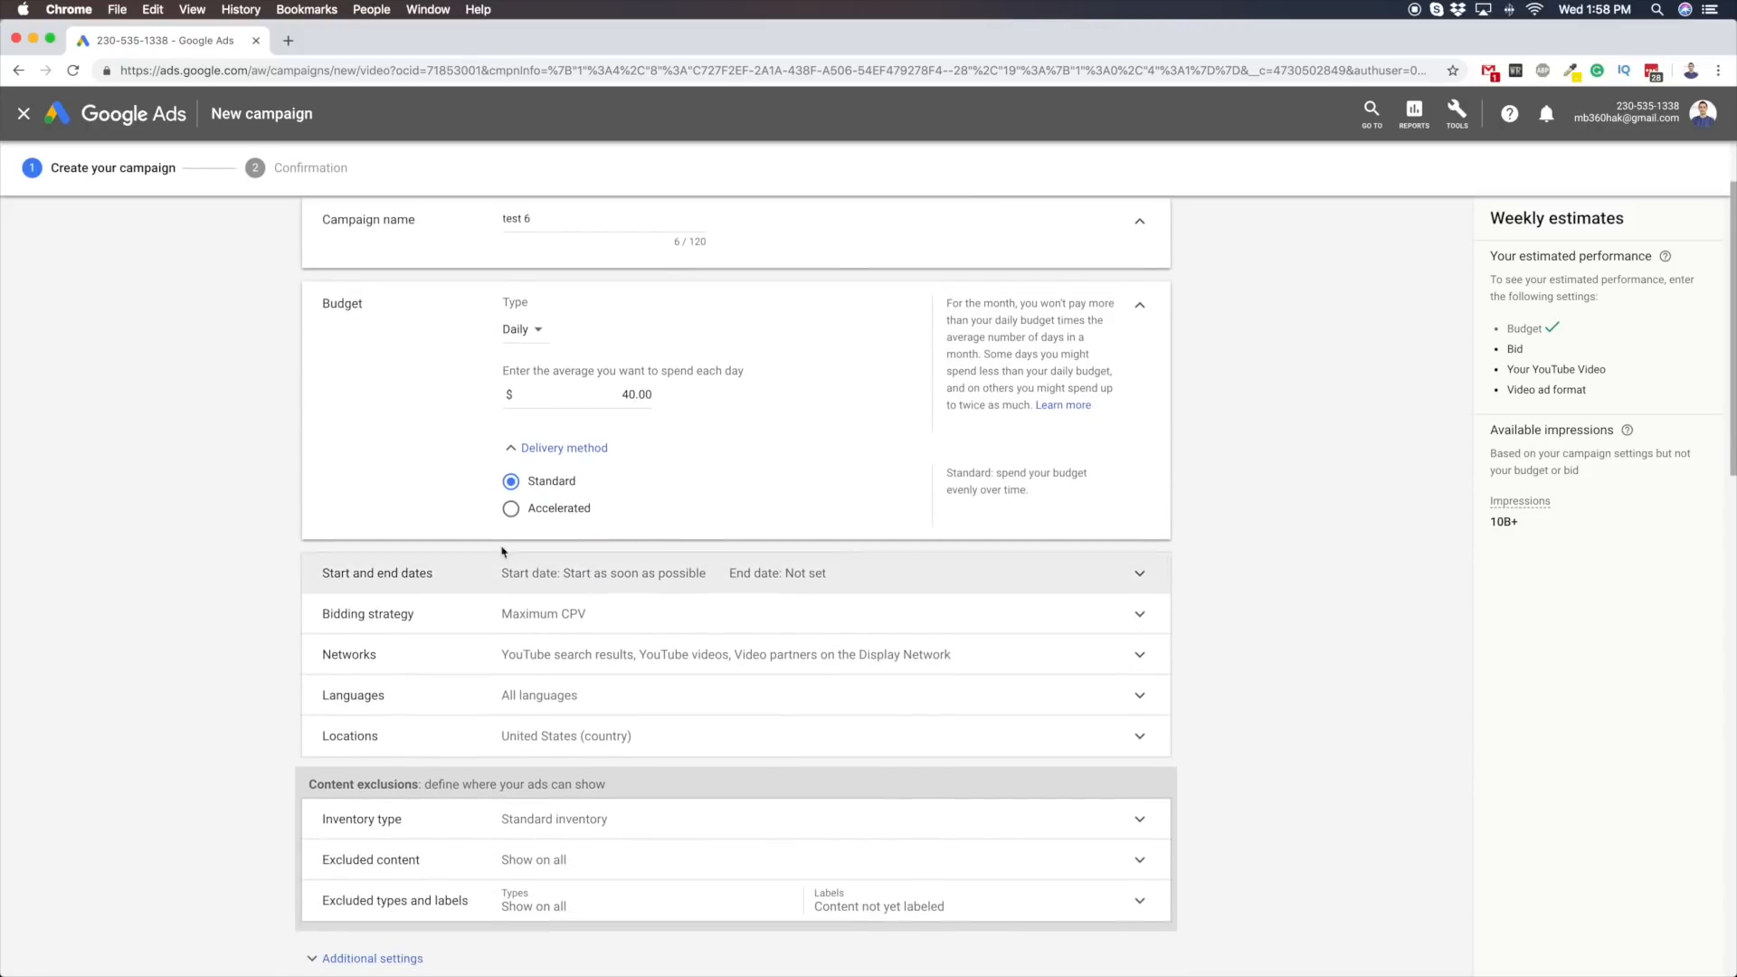
drag(620, 395, 628, 395)
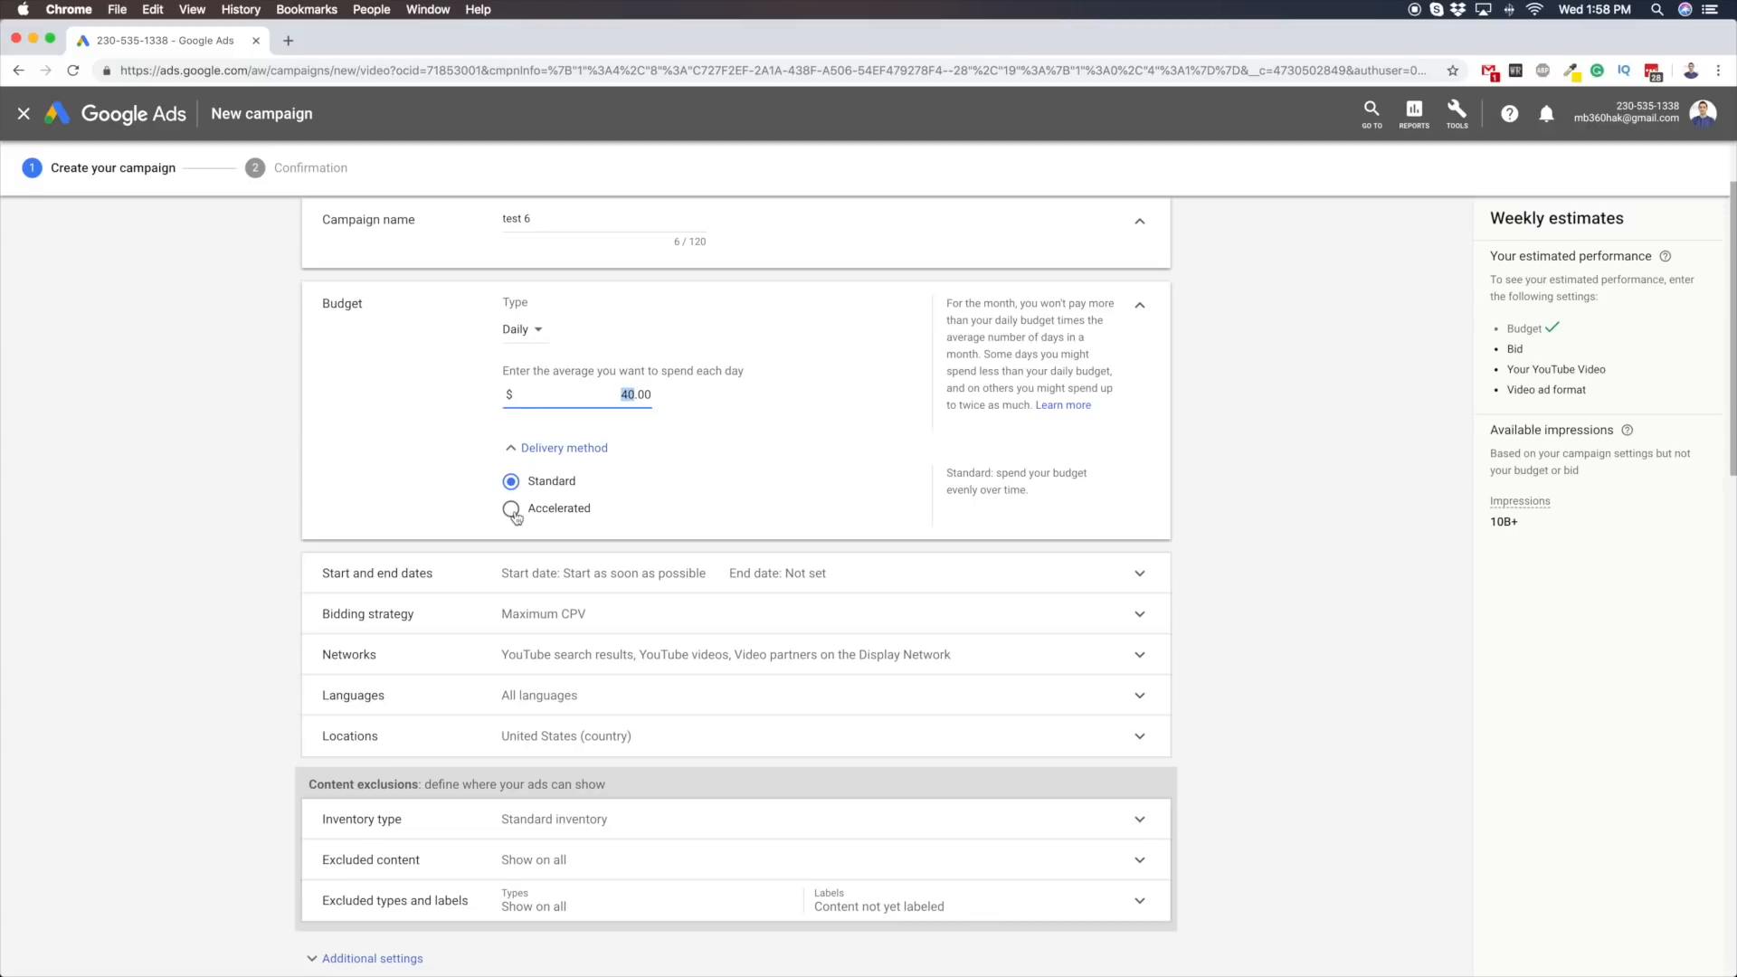
click(418, 438)
Expand the start and end dates, keeping the start as soon as ads are approved and no end date
click(426, 573)
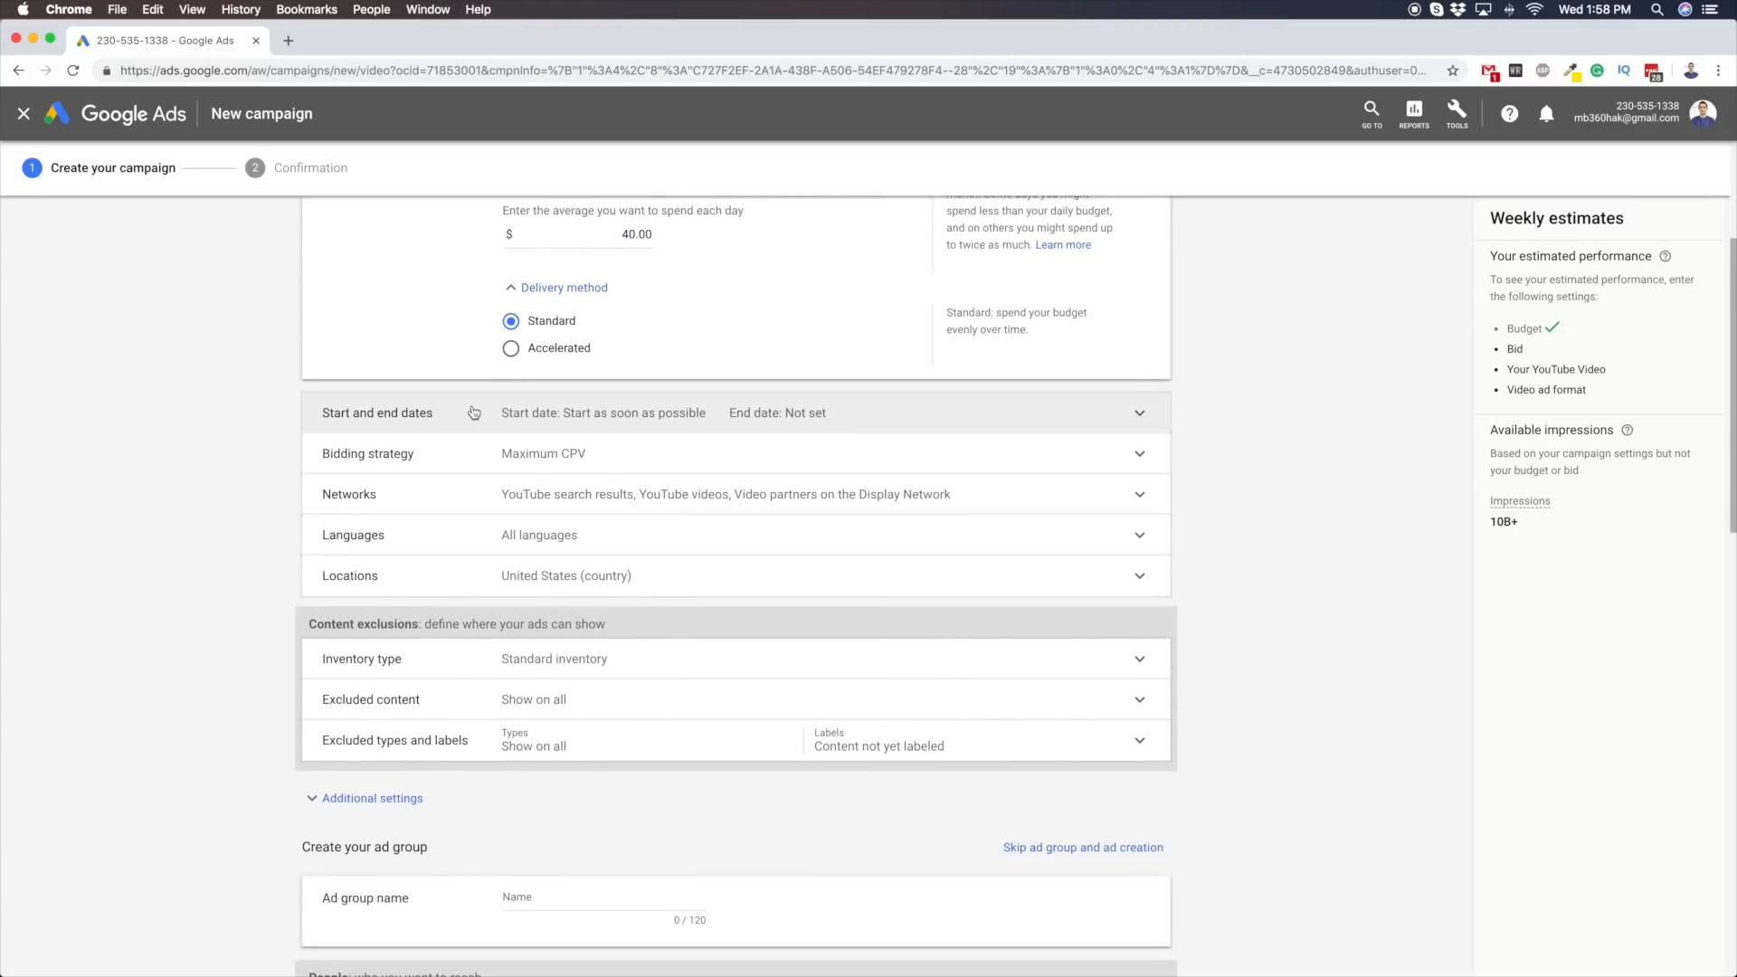
scroll(312, 507, down, 3)
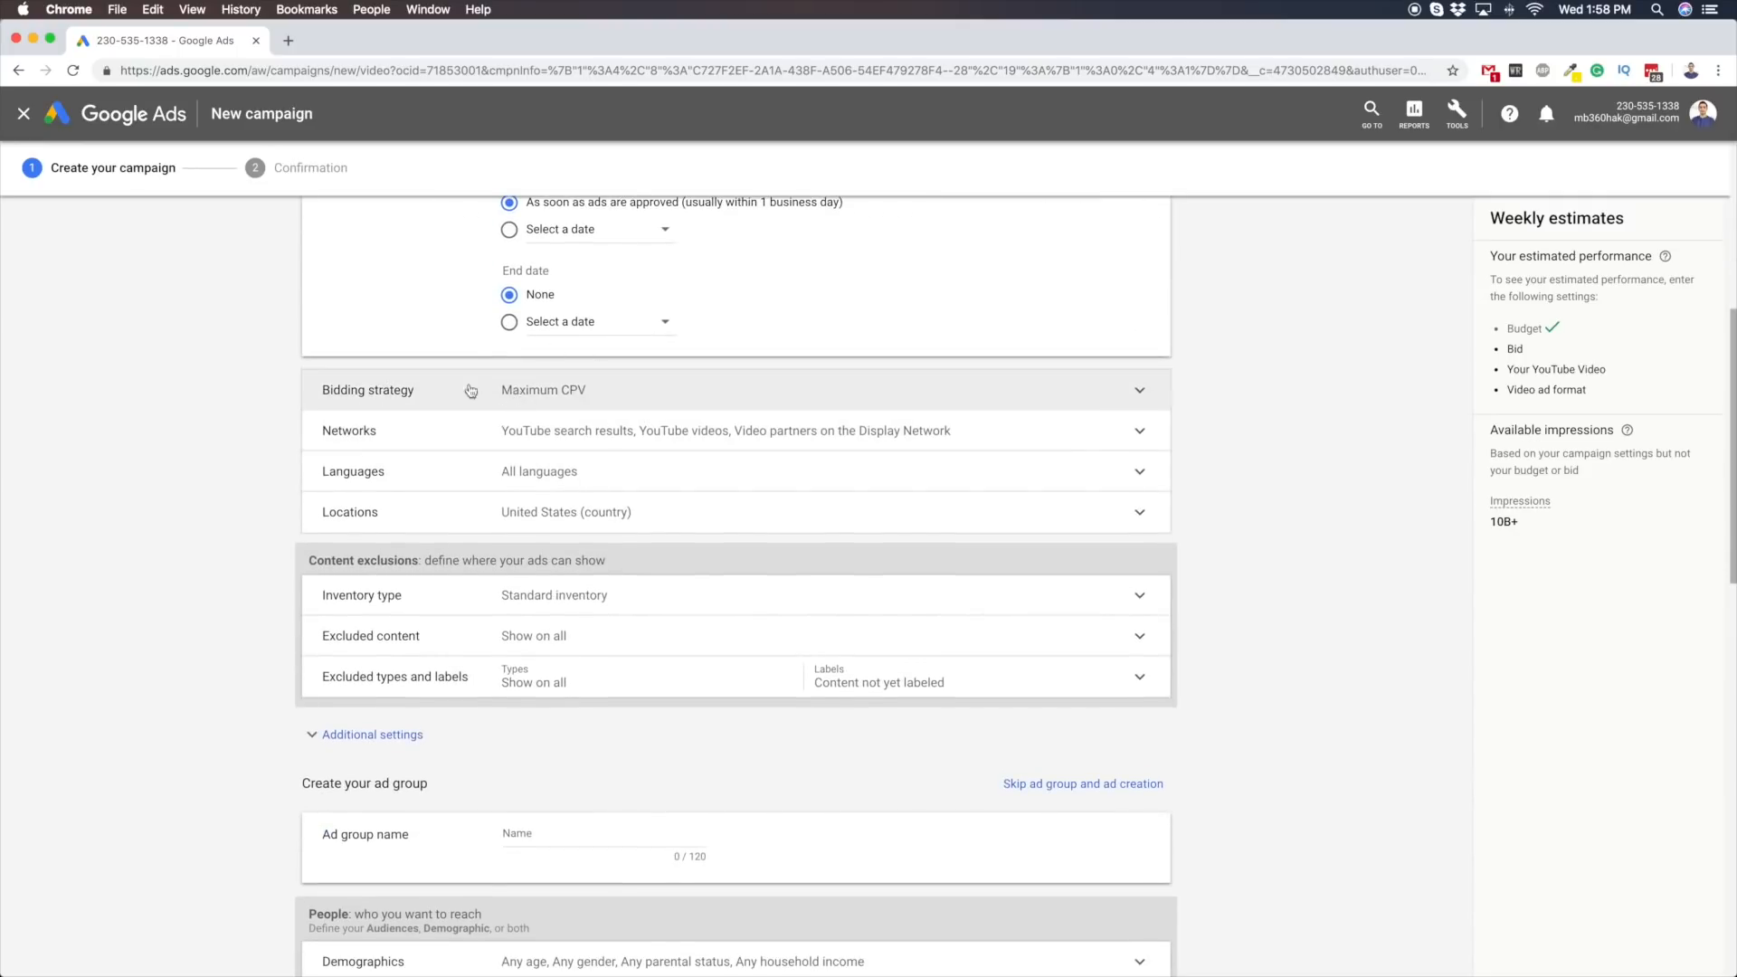
scroll(326, 525, up, 4)
scroll(220, 541, down, 2)
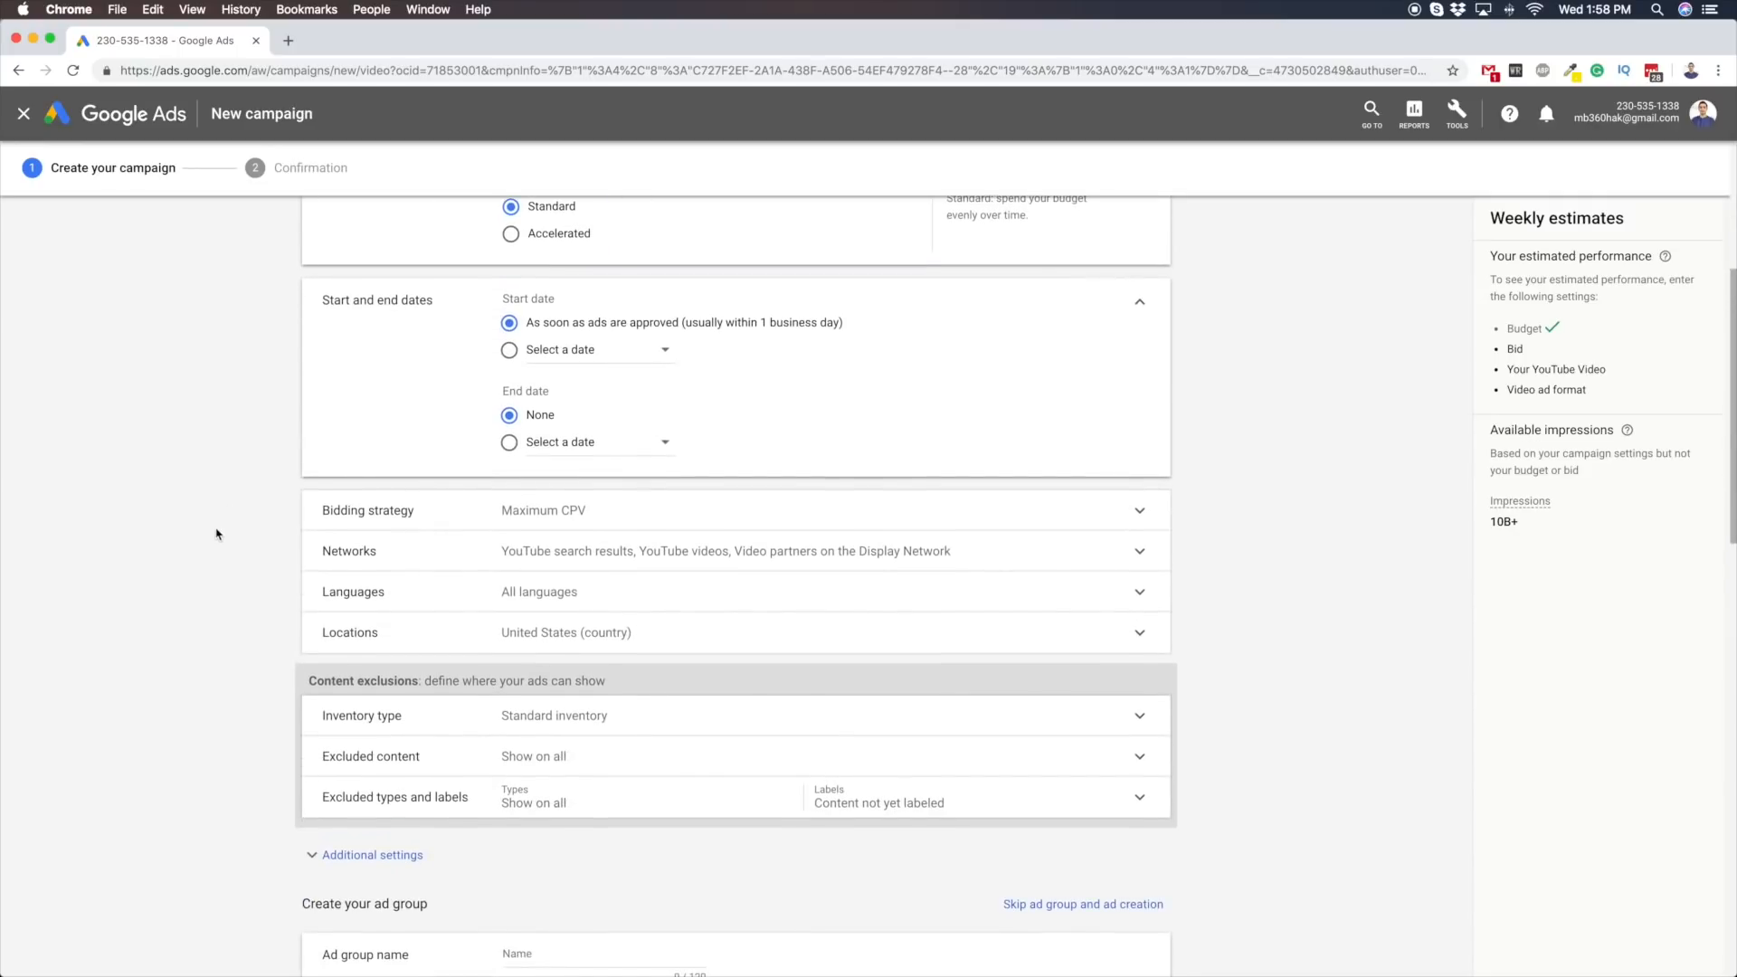
scroll(72, 561, up, 1)
scroll(100, 562, down, 2)
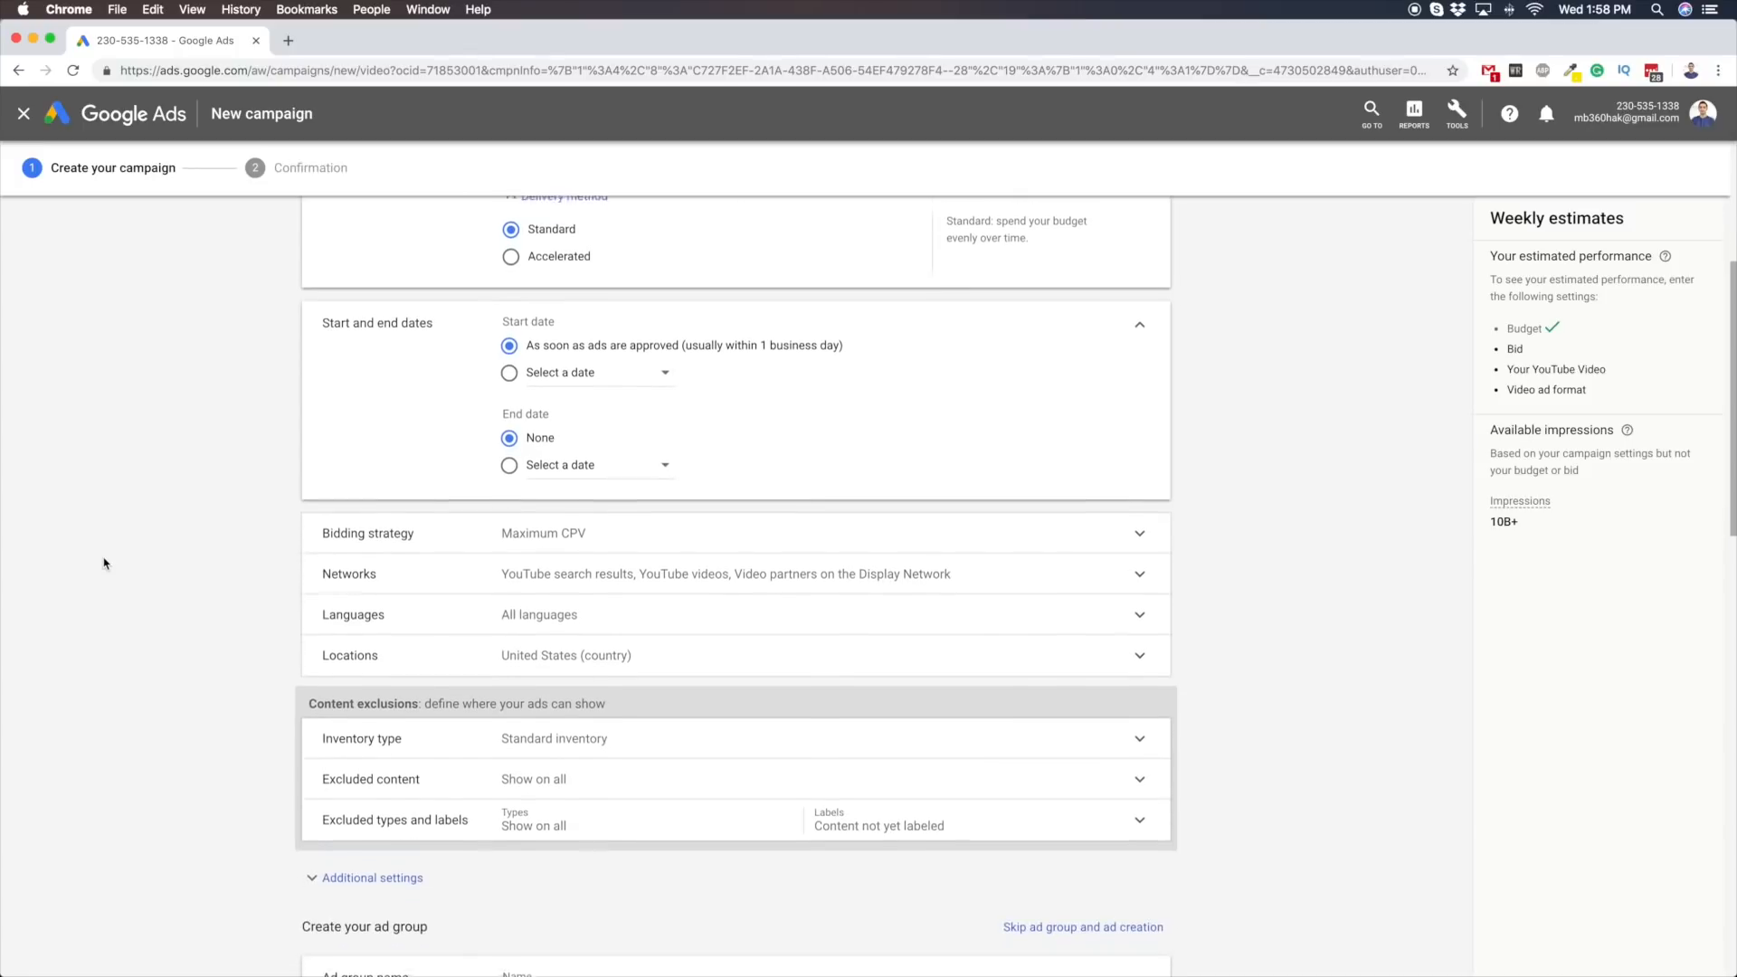
Expand the bidding strategy, review the available bid strategies and keep Maximum CPV
click(427, 532)
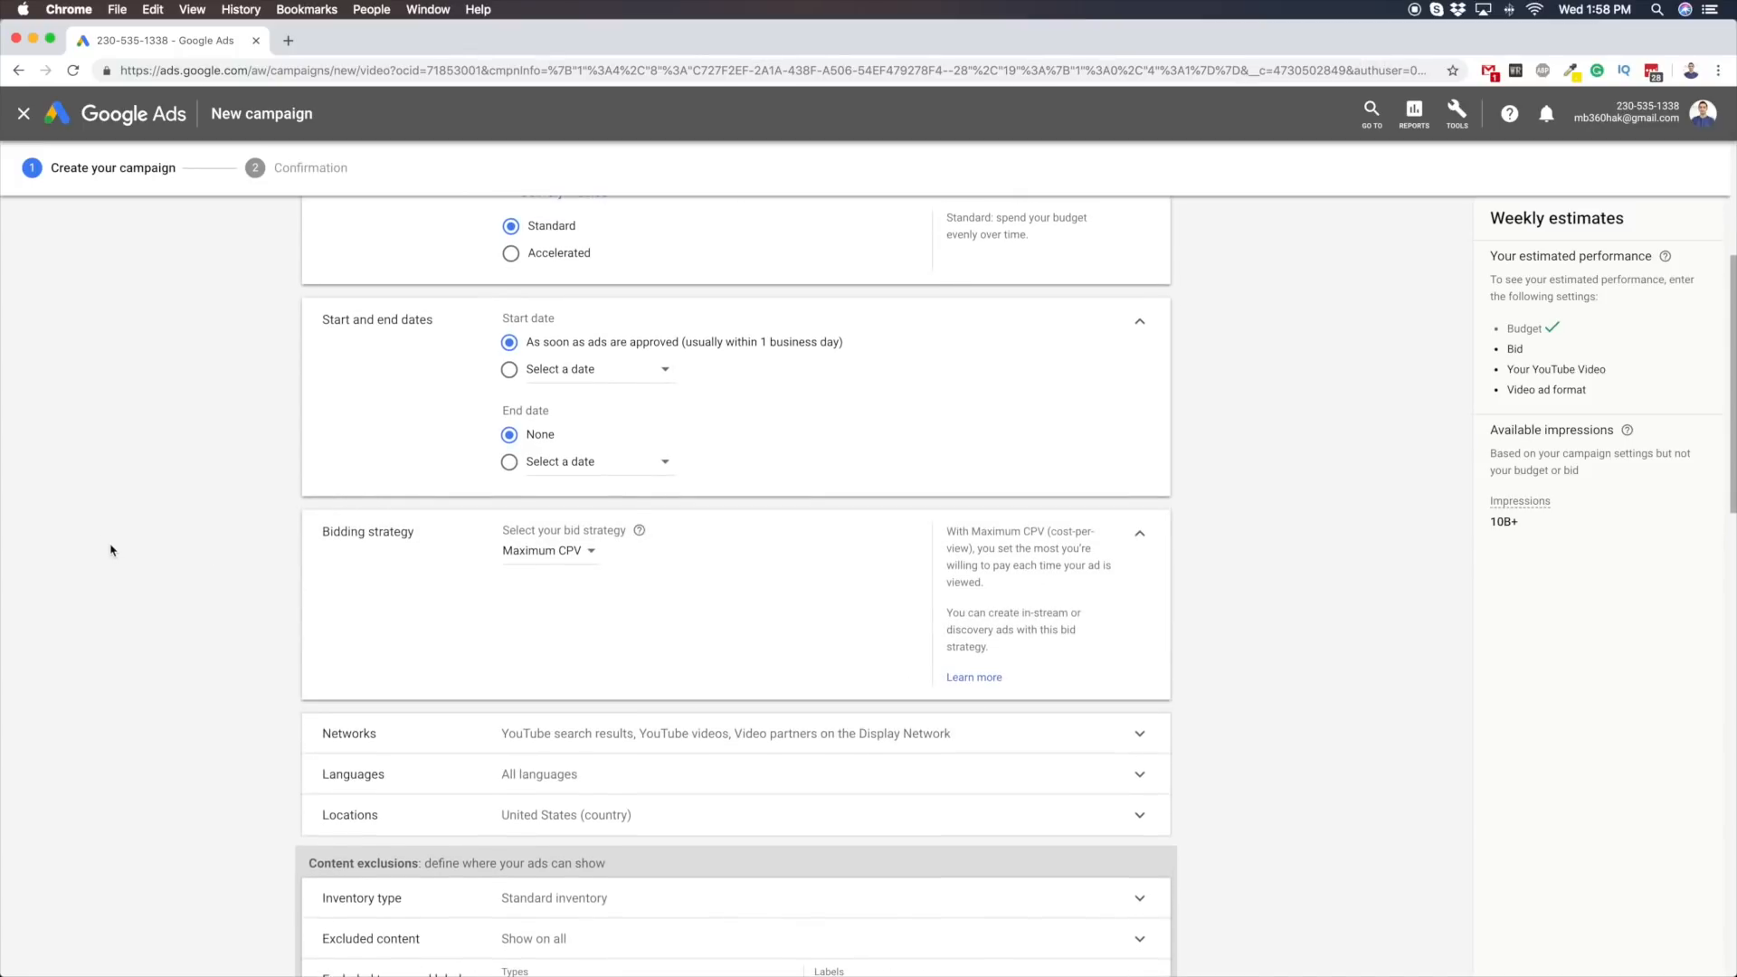
scroll(110, 547, down, 1)
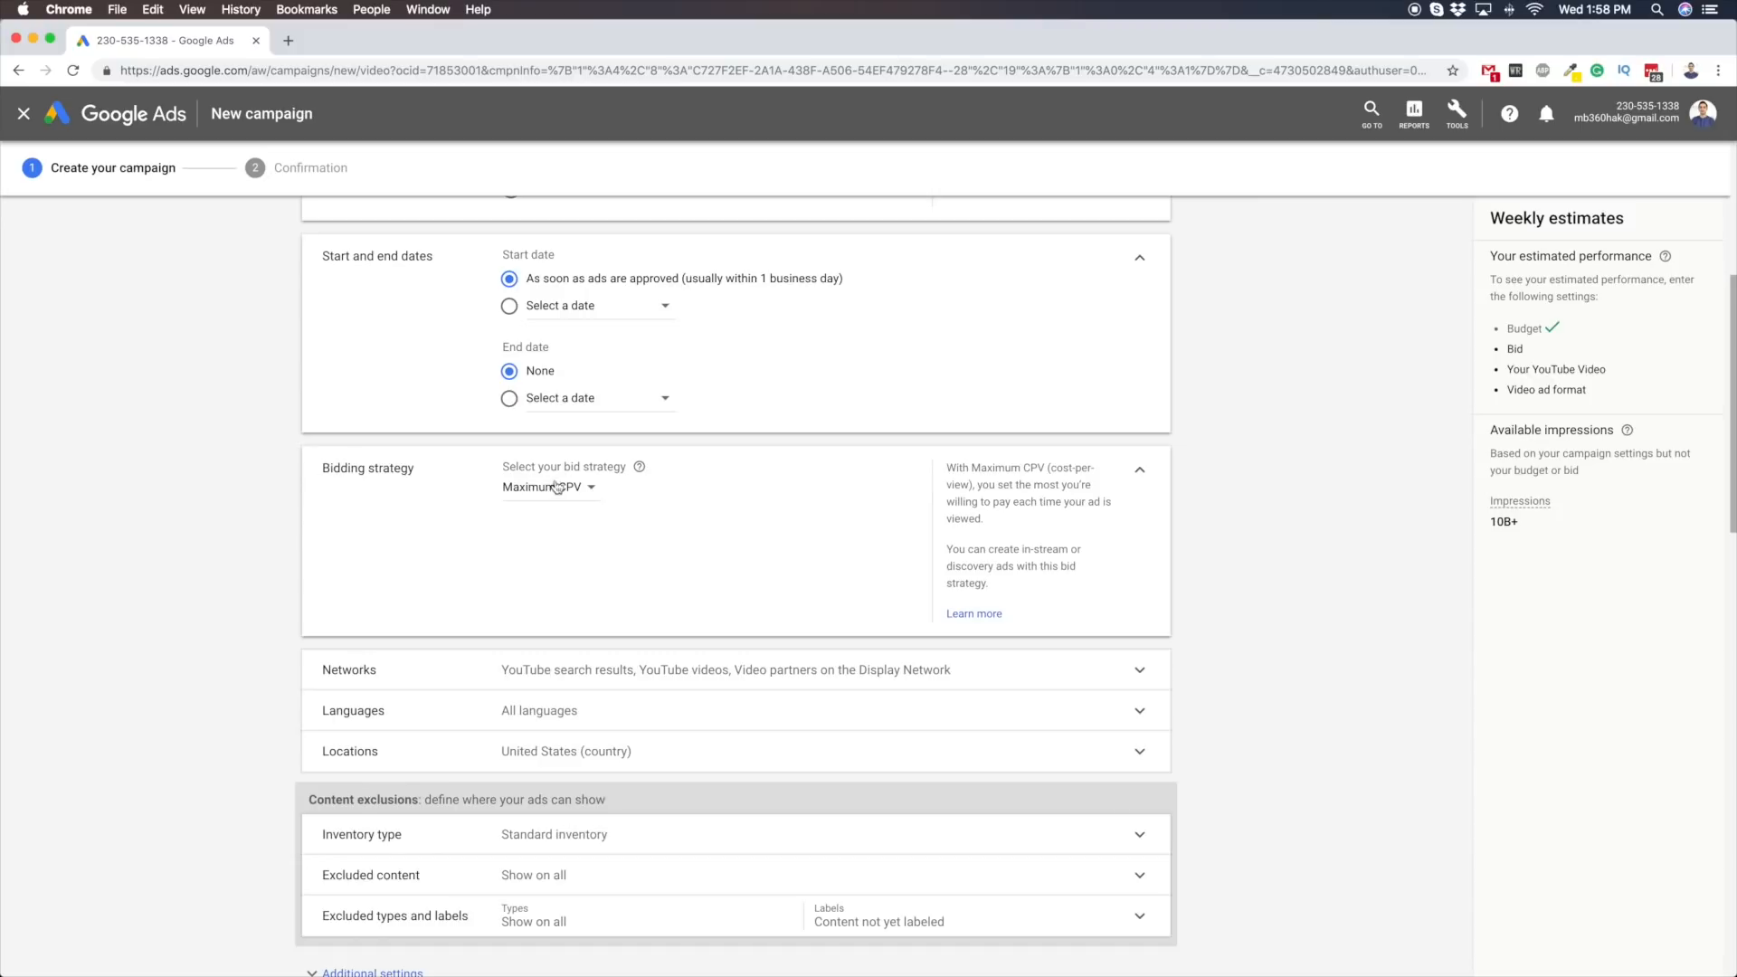
triple_click(329, 470)
drag(503, 466, 605, 467)
click(536, 487)
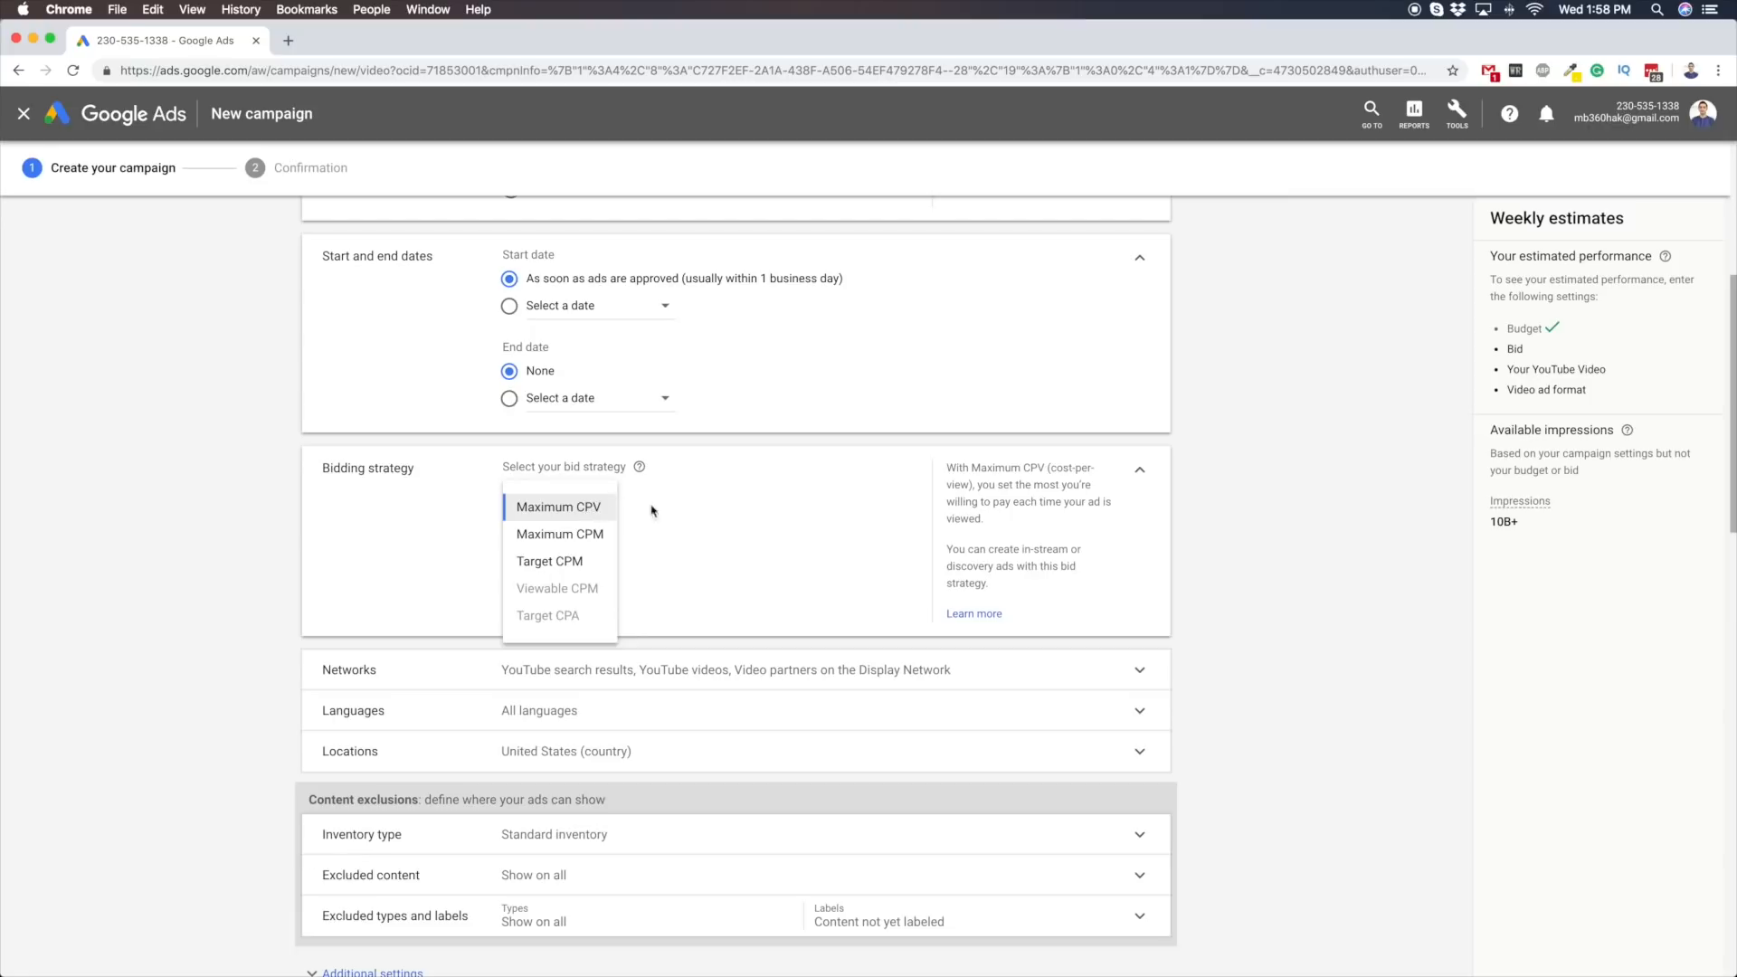
click(846, 520)
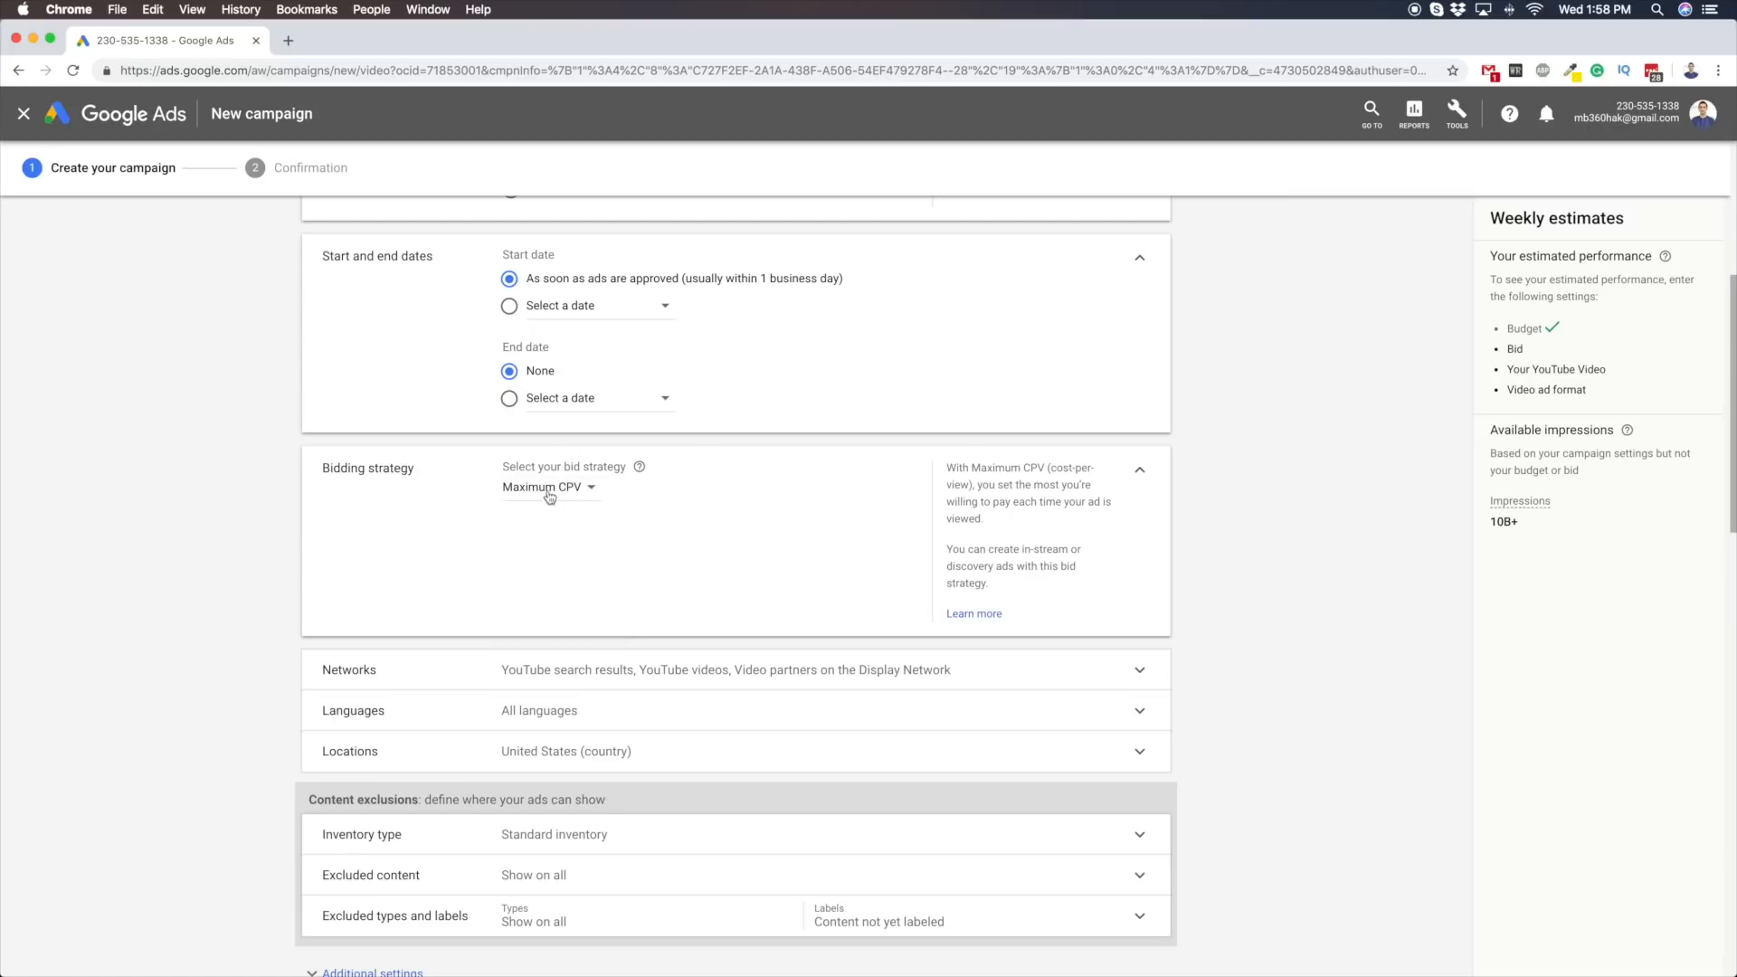
scroll(552, 453, up, 5)
scroll(431, 426, down, 10)
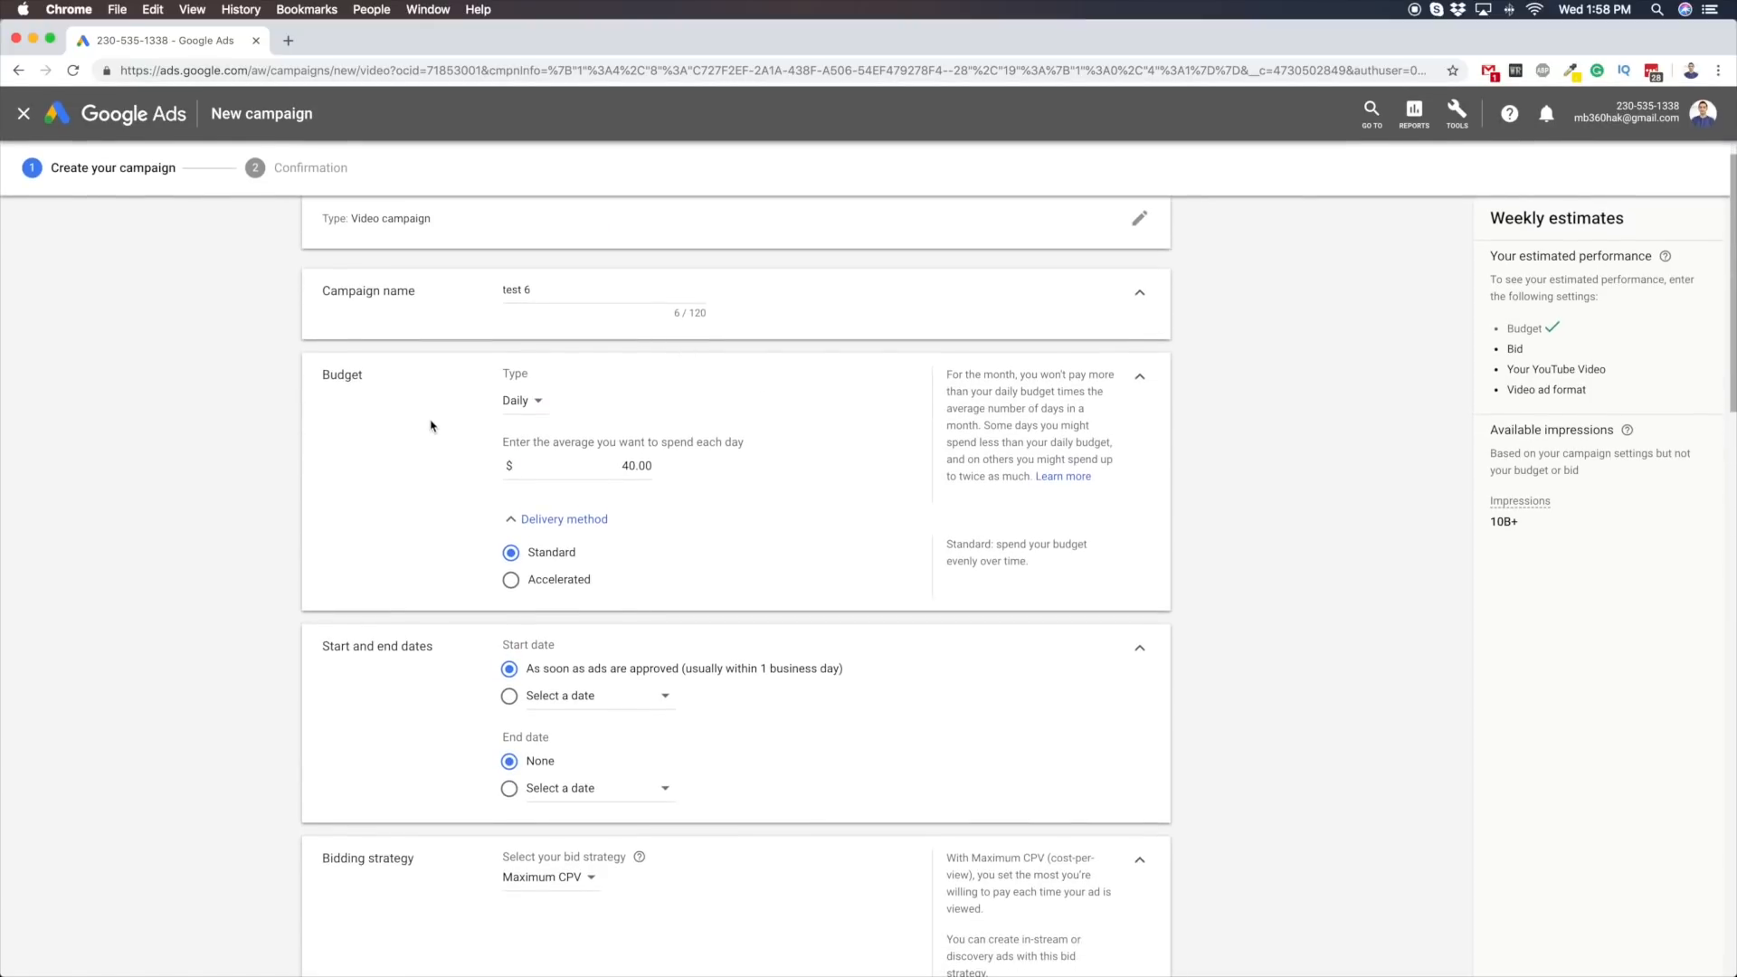
scroll(432, 435, up, 8)
scroll(443, 448, down, 3)
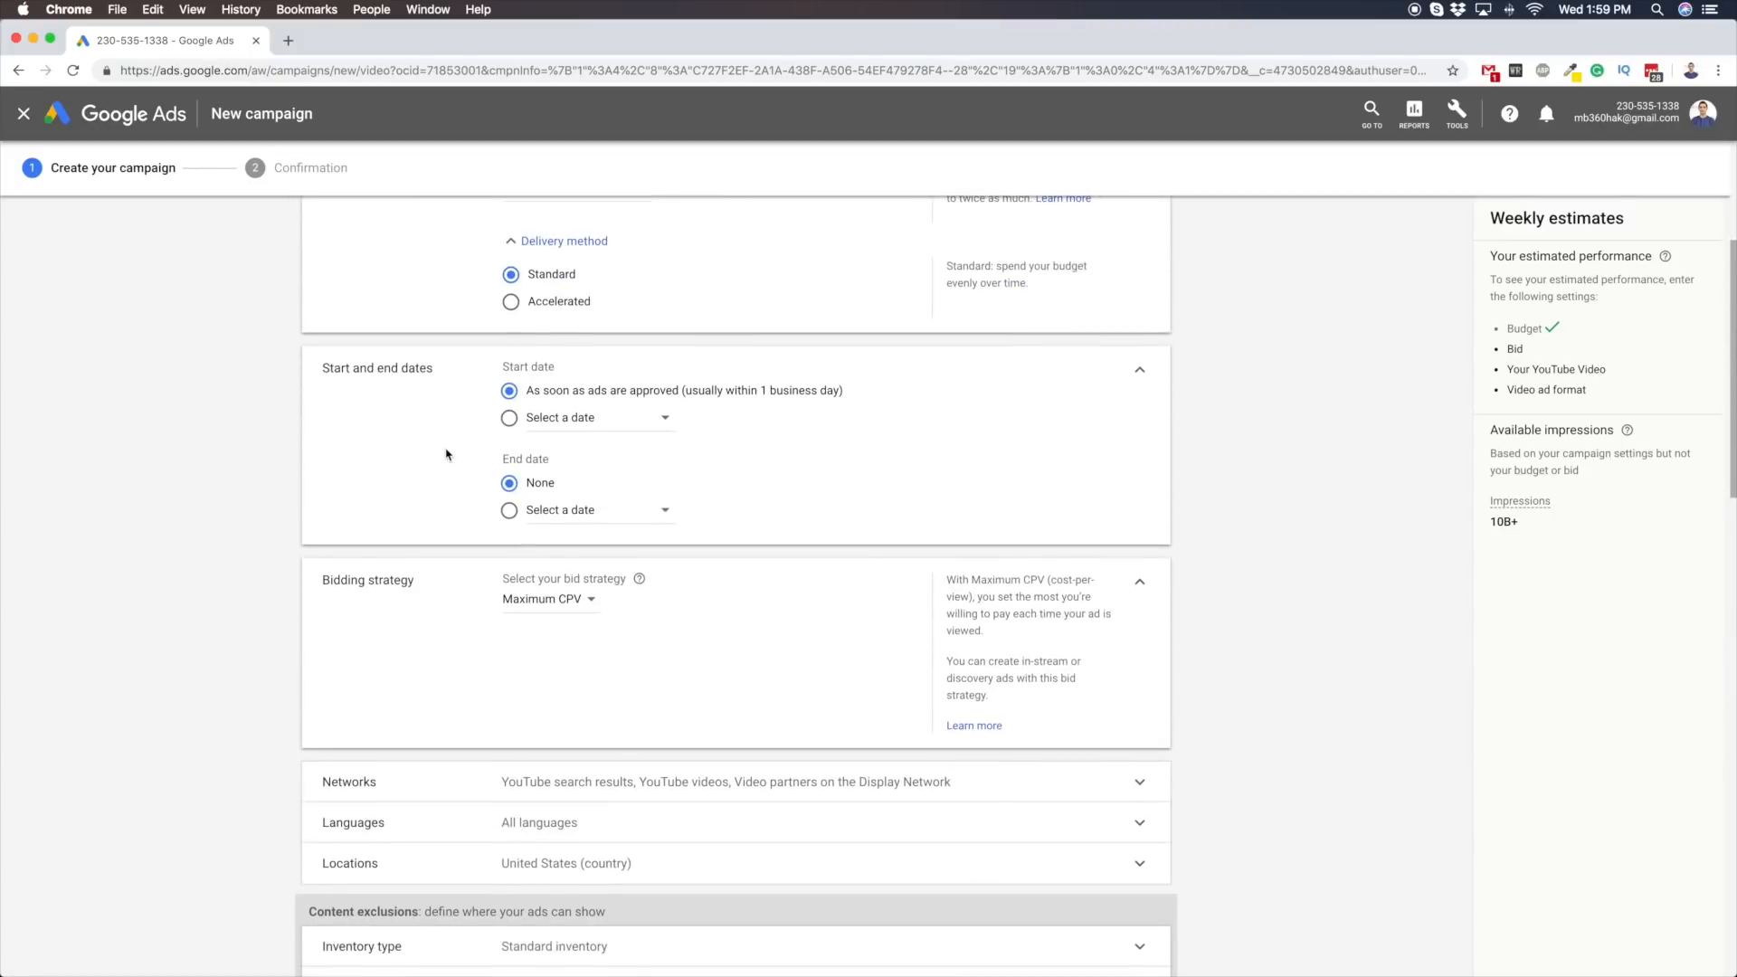
click(557, 608)
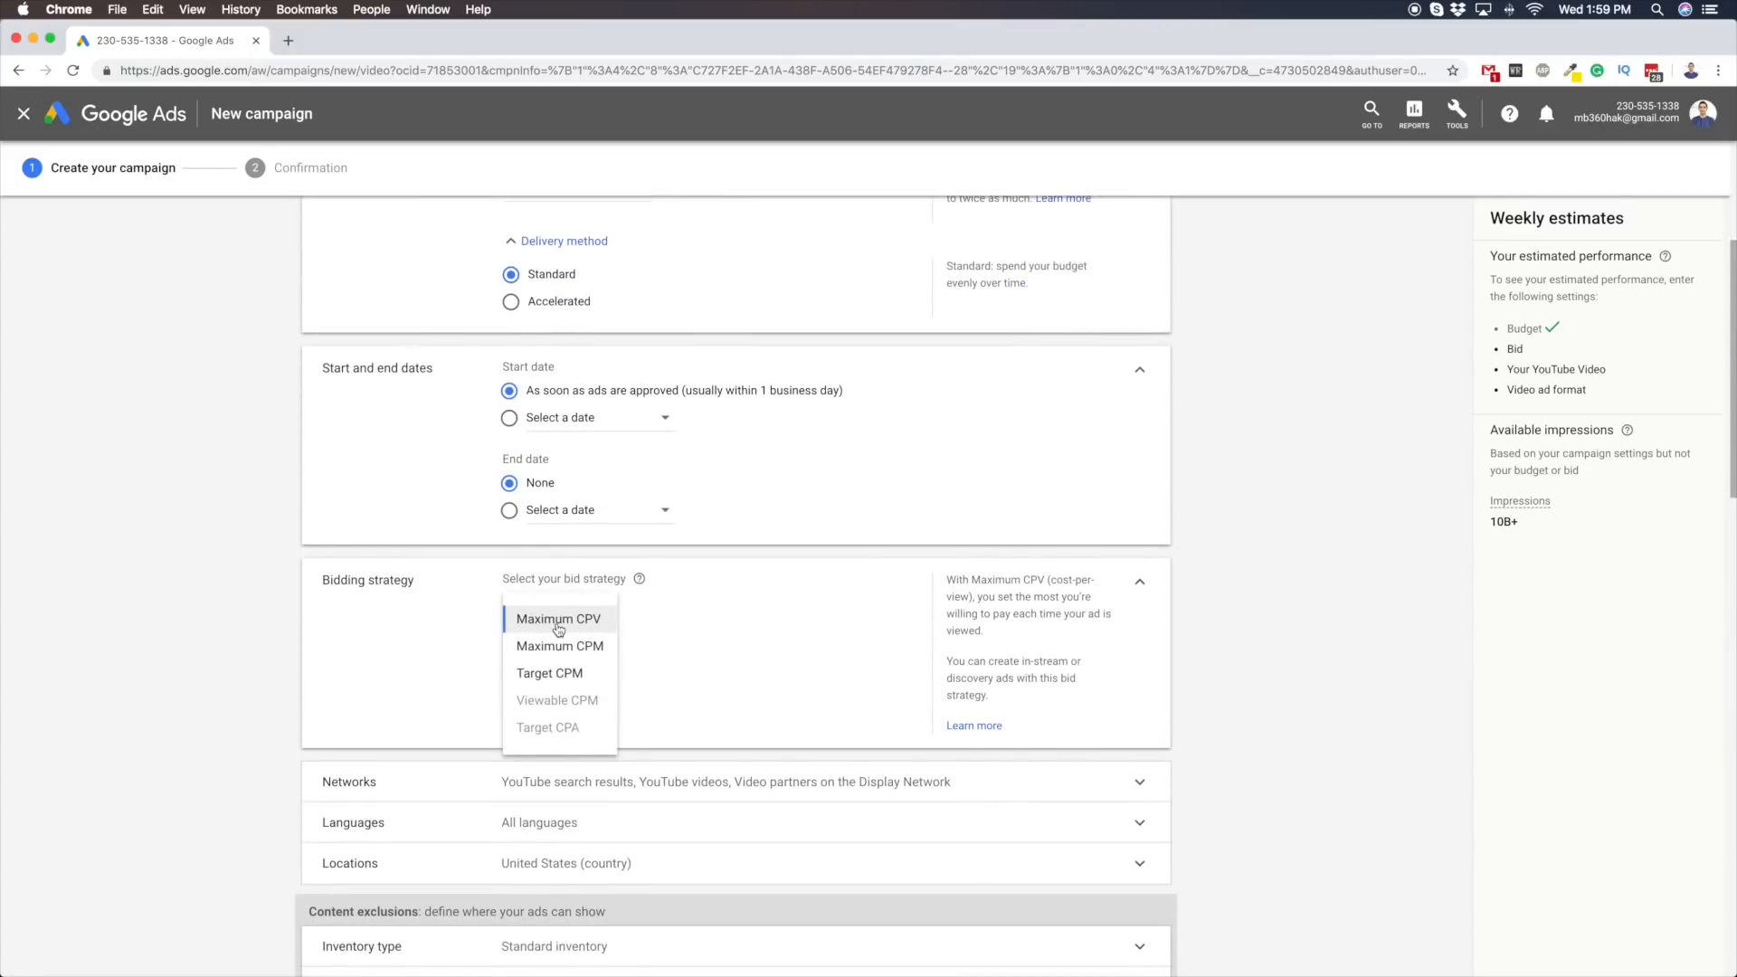
click(606, 625)
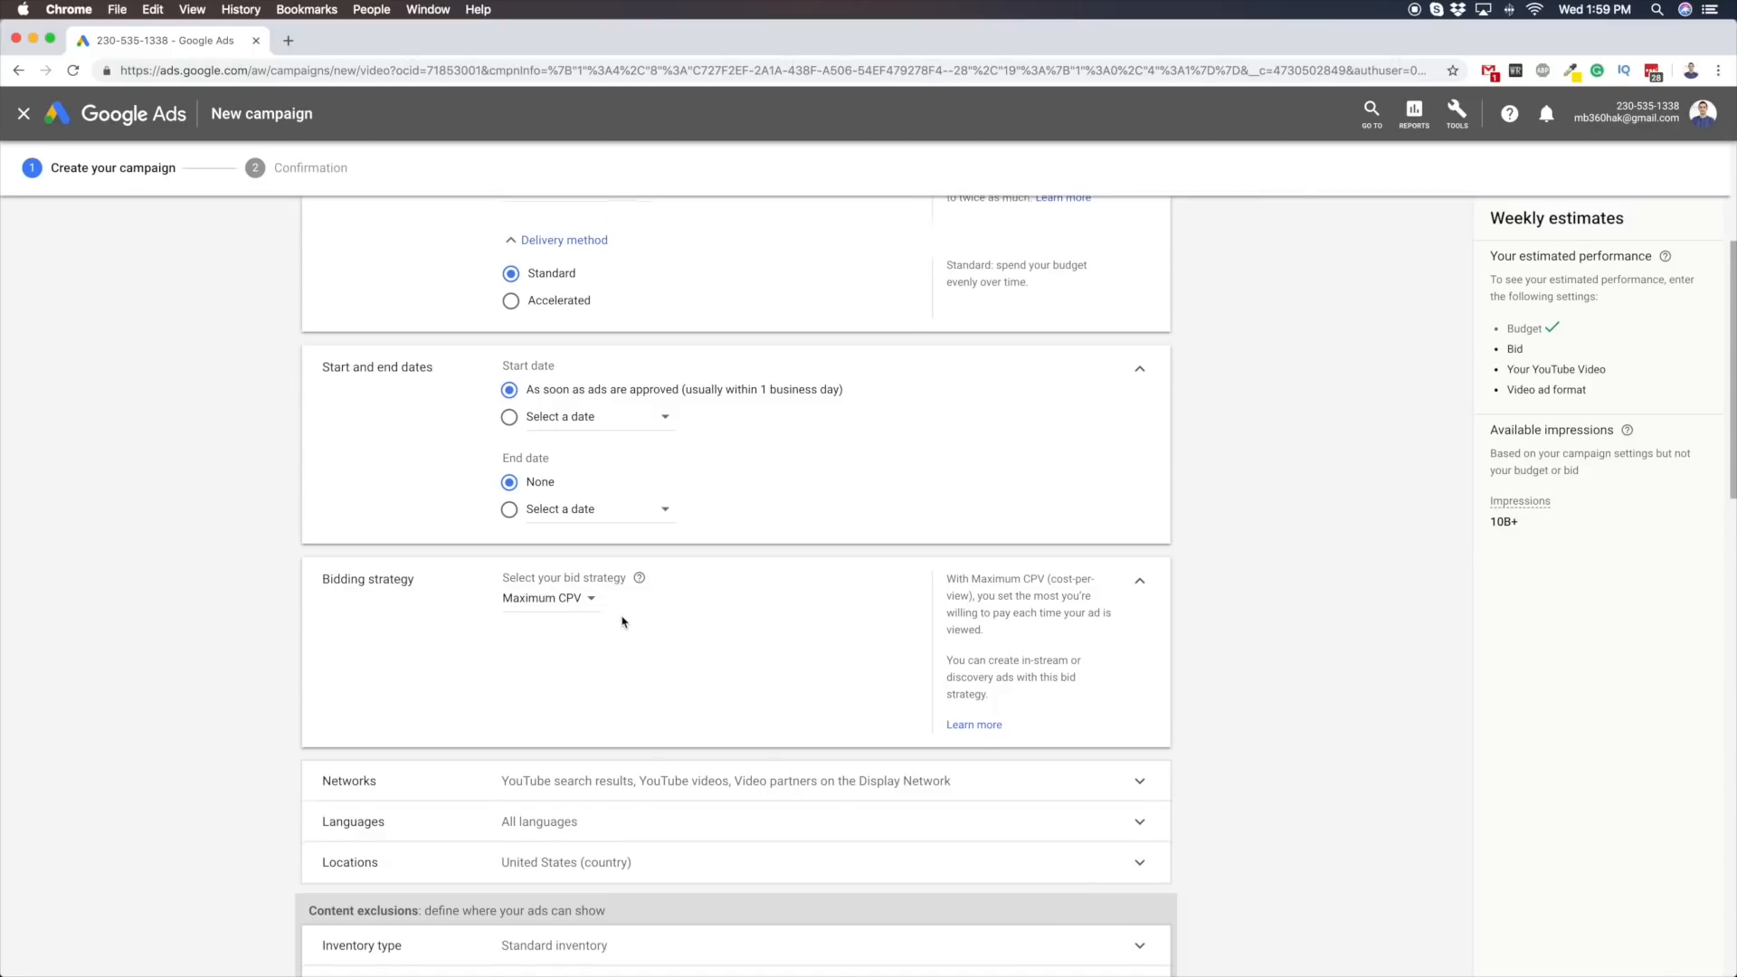
Exclude Video partners on the Display Network from the campaign's networks, keeping YouTube search results and YouTube videos
scroll(622, 621, up, 4)
scroll(588, 606, down, 6)
click(555, 580)
scroll(438, 667, down, 3)
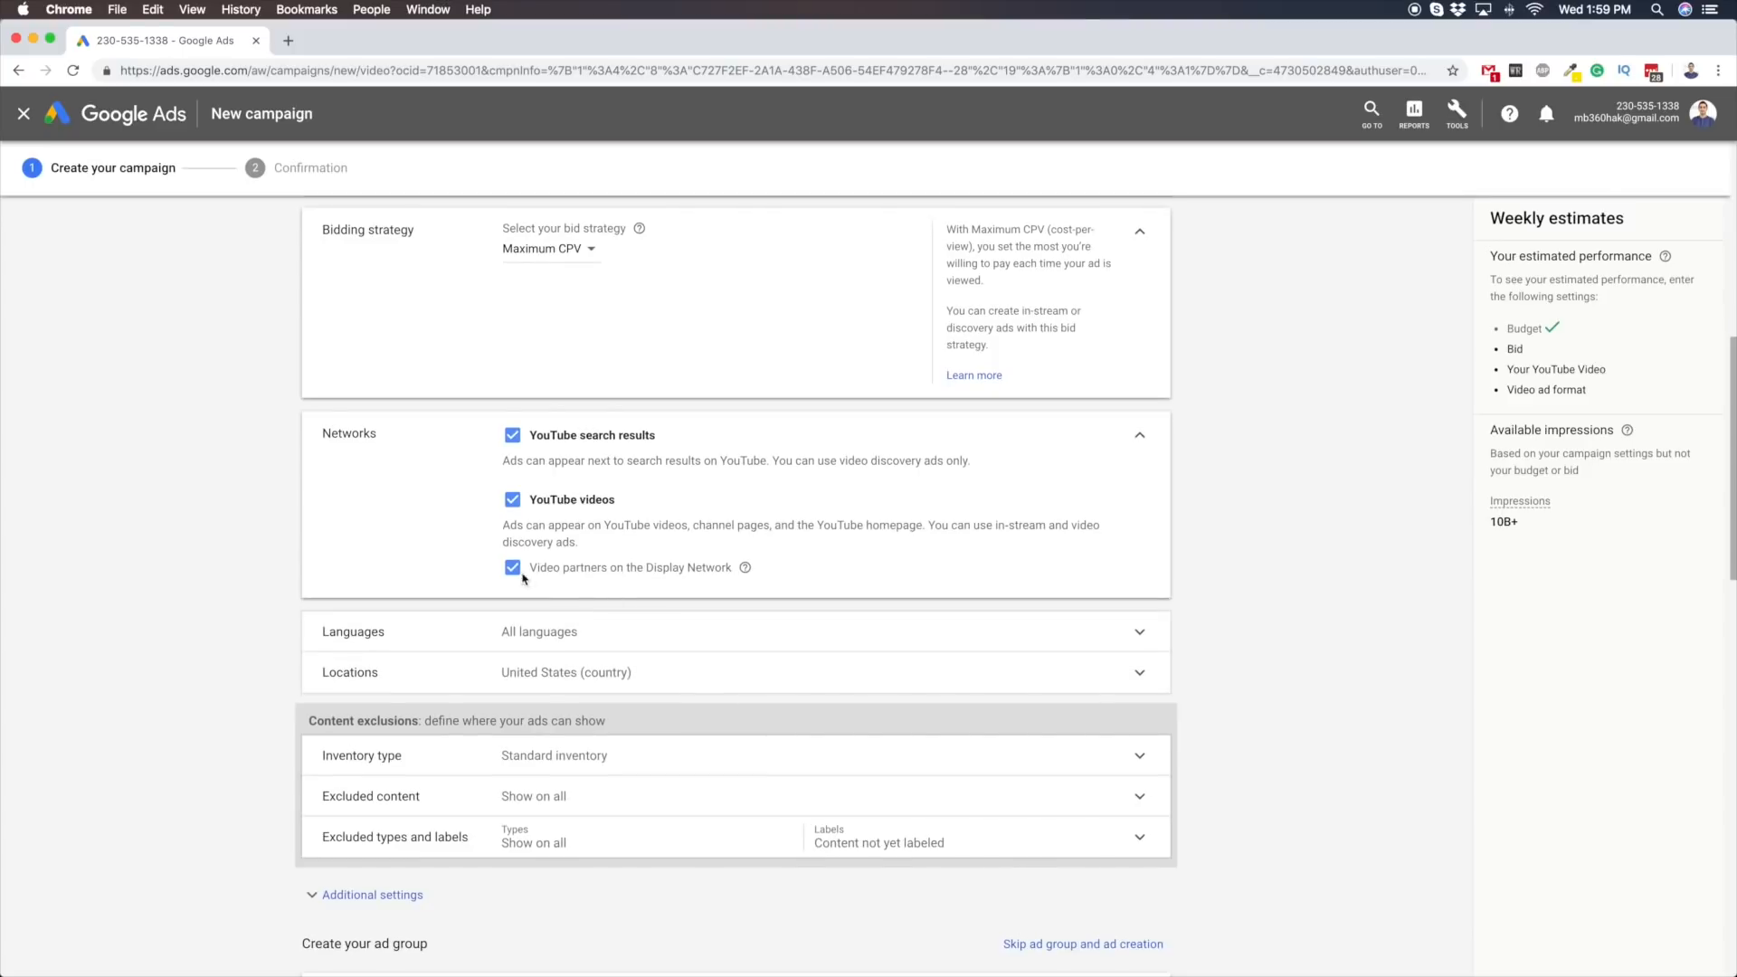
click(568, 570)
scroll(515, 612, down, 2)
scroll(698, 485, down, 3)
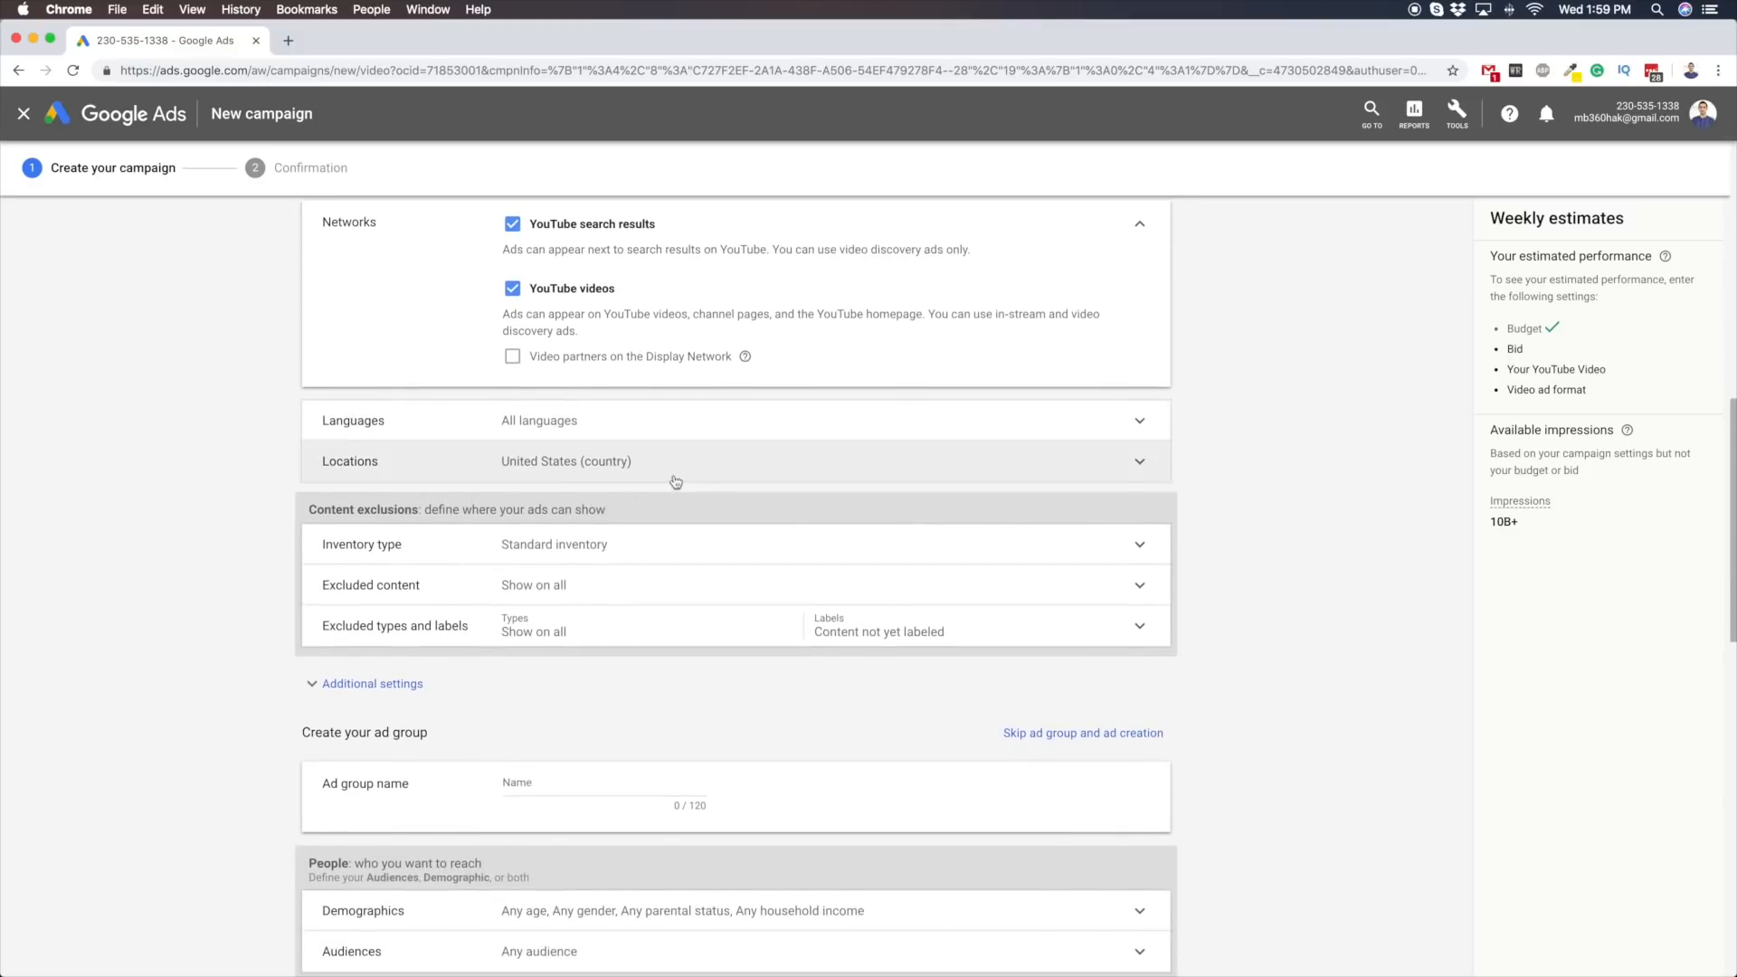
Expand the location and language targeting, keeping United States and All languages
click(593, 466)
click(567, 426)
scroll(260, 523, down, 8)
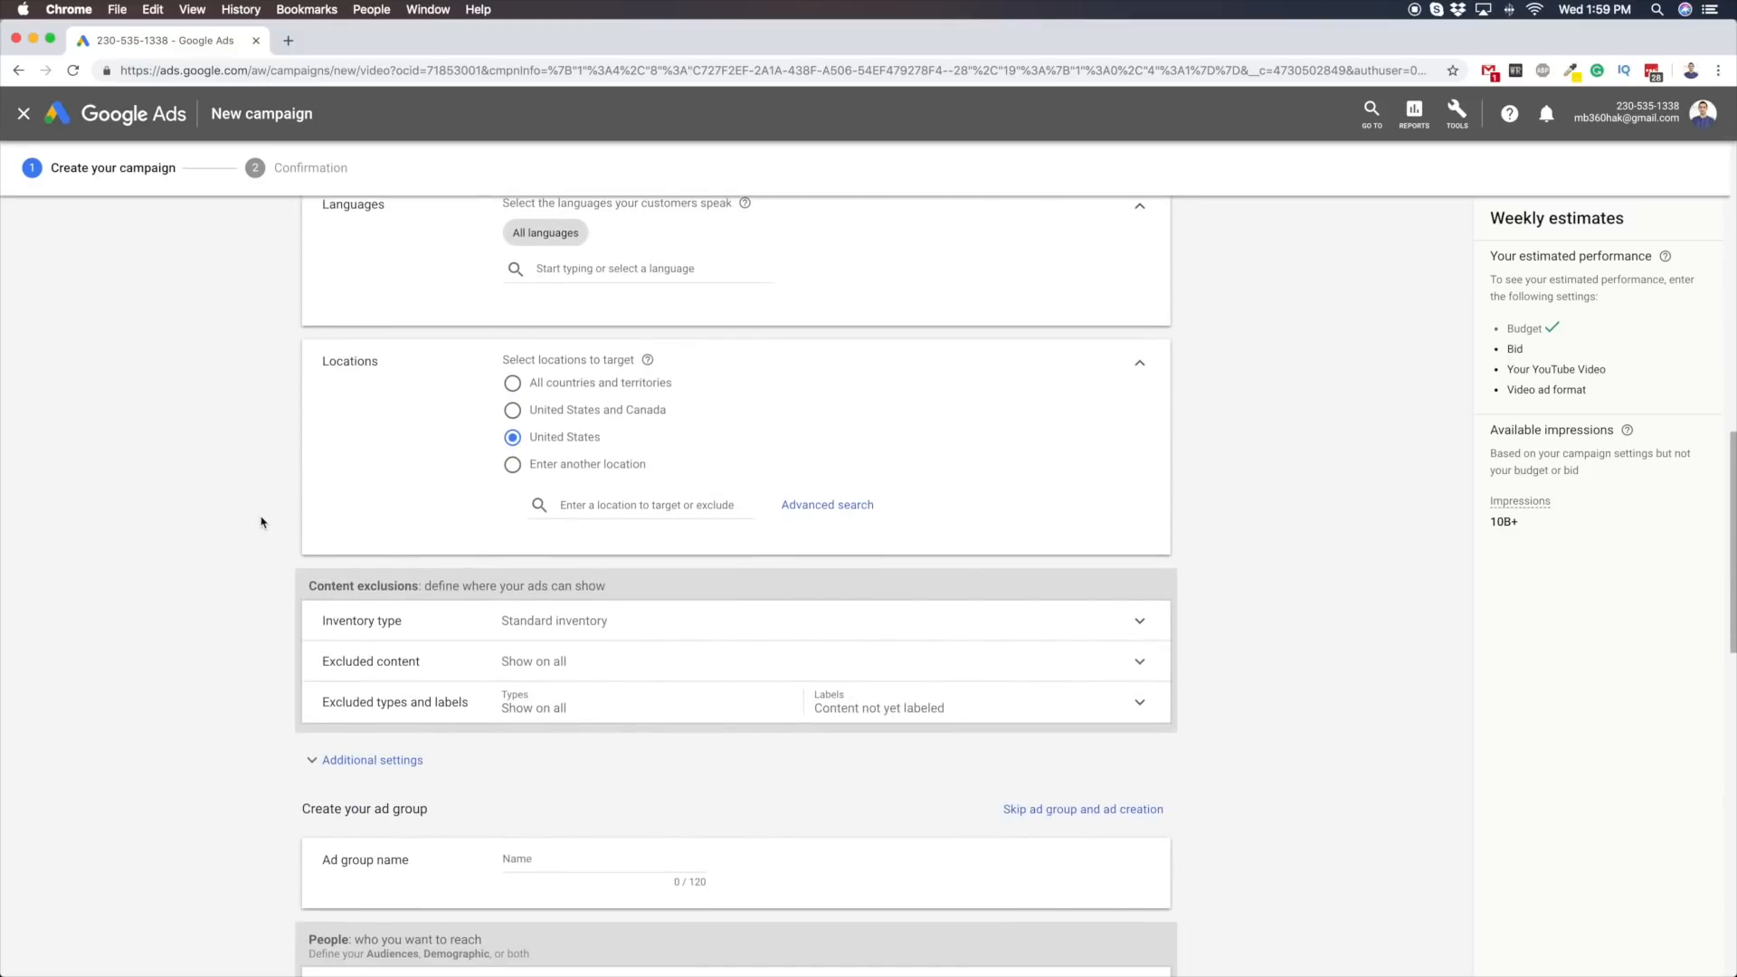
Set the inventory type to Expanded inventory and expand the excluded content categories, leaving all of them unselected
click(321, 493)
scroll(322, 546, down, 5)
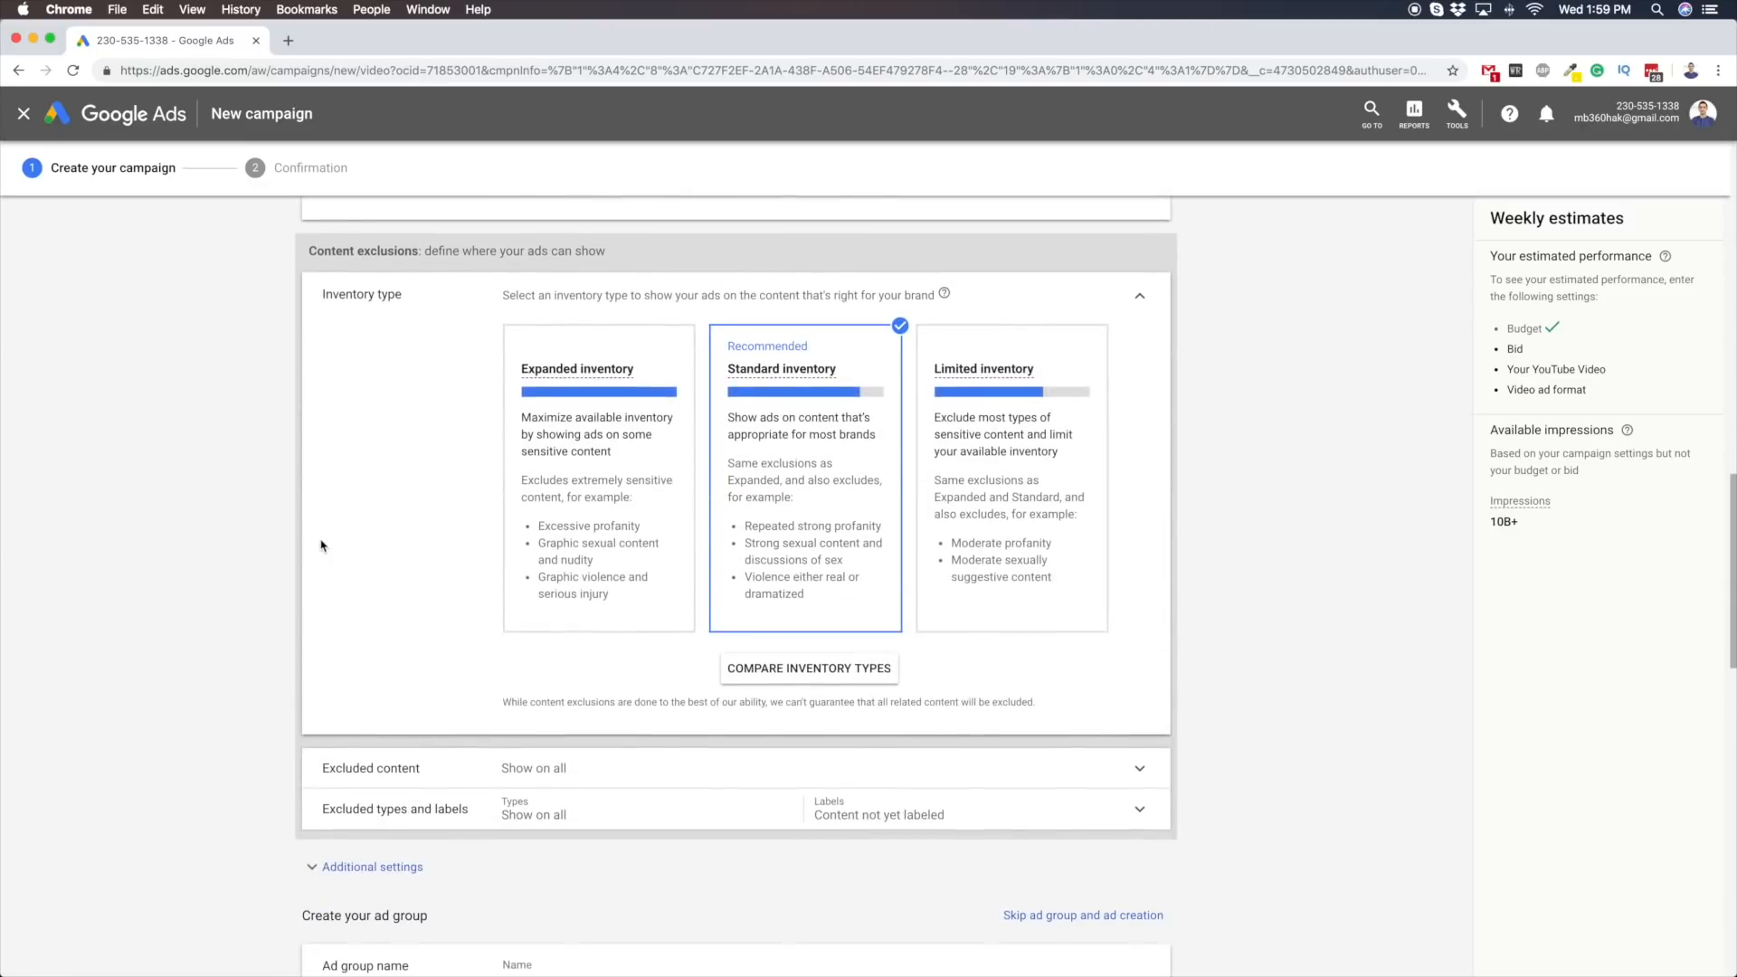
click(633, 500)
scroll(543, 524, down, 5)
click(321, 579)
scroll(308, 574, down, 5)
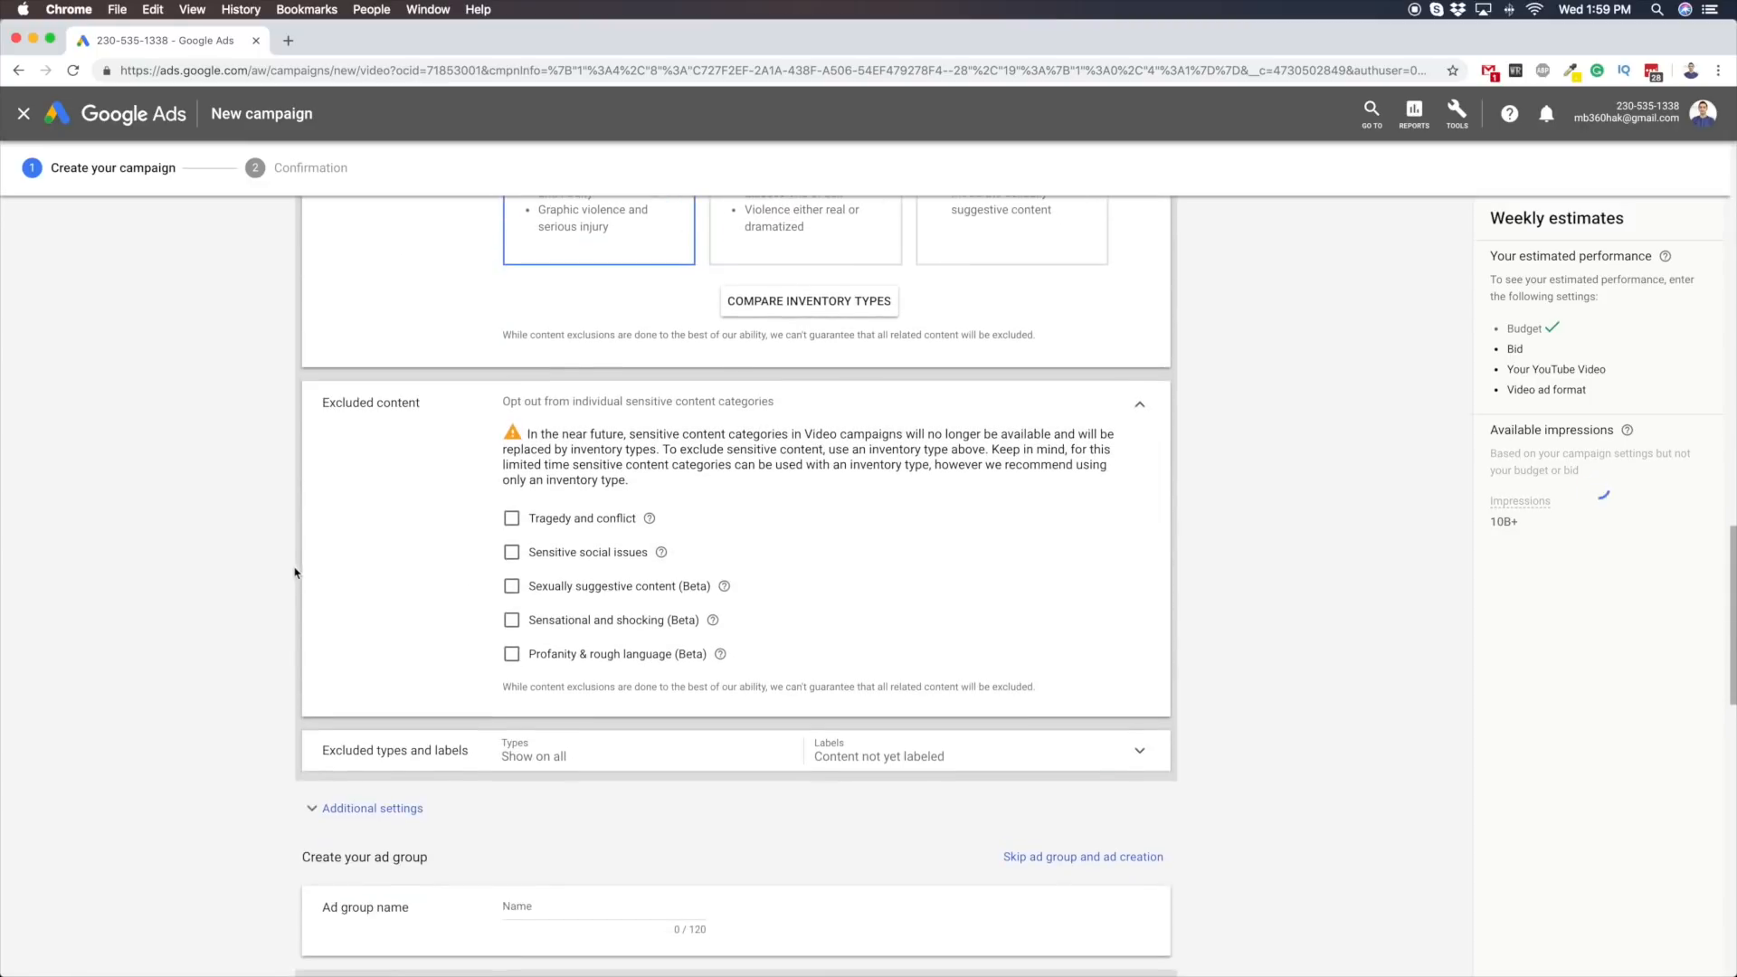
scroll(543, 579, down, 3)
Exclude embedded videos, live streaming videos and games as content types under the excluded types and labels
click(484, 616)
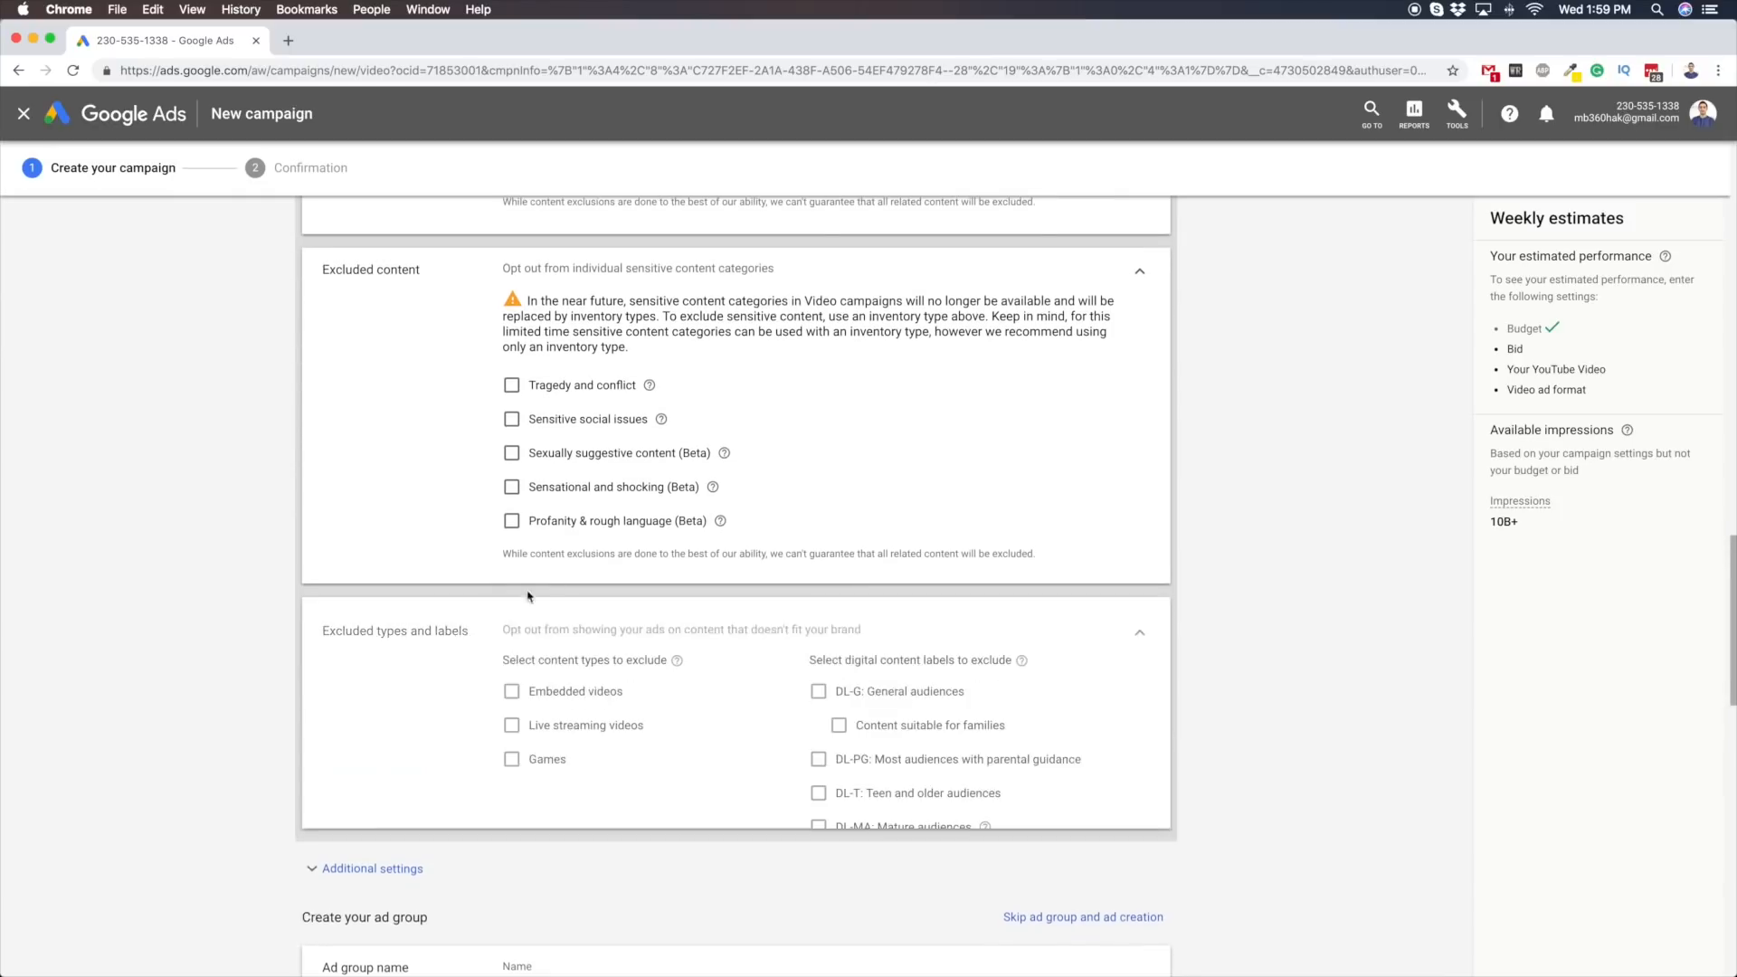
scroll(381, 493, down, 4)
scroll(306, 478, up, 6)
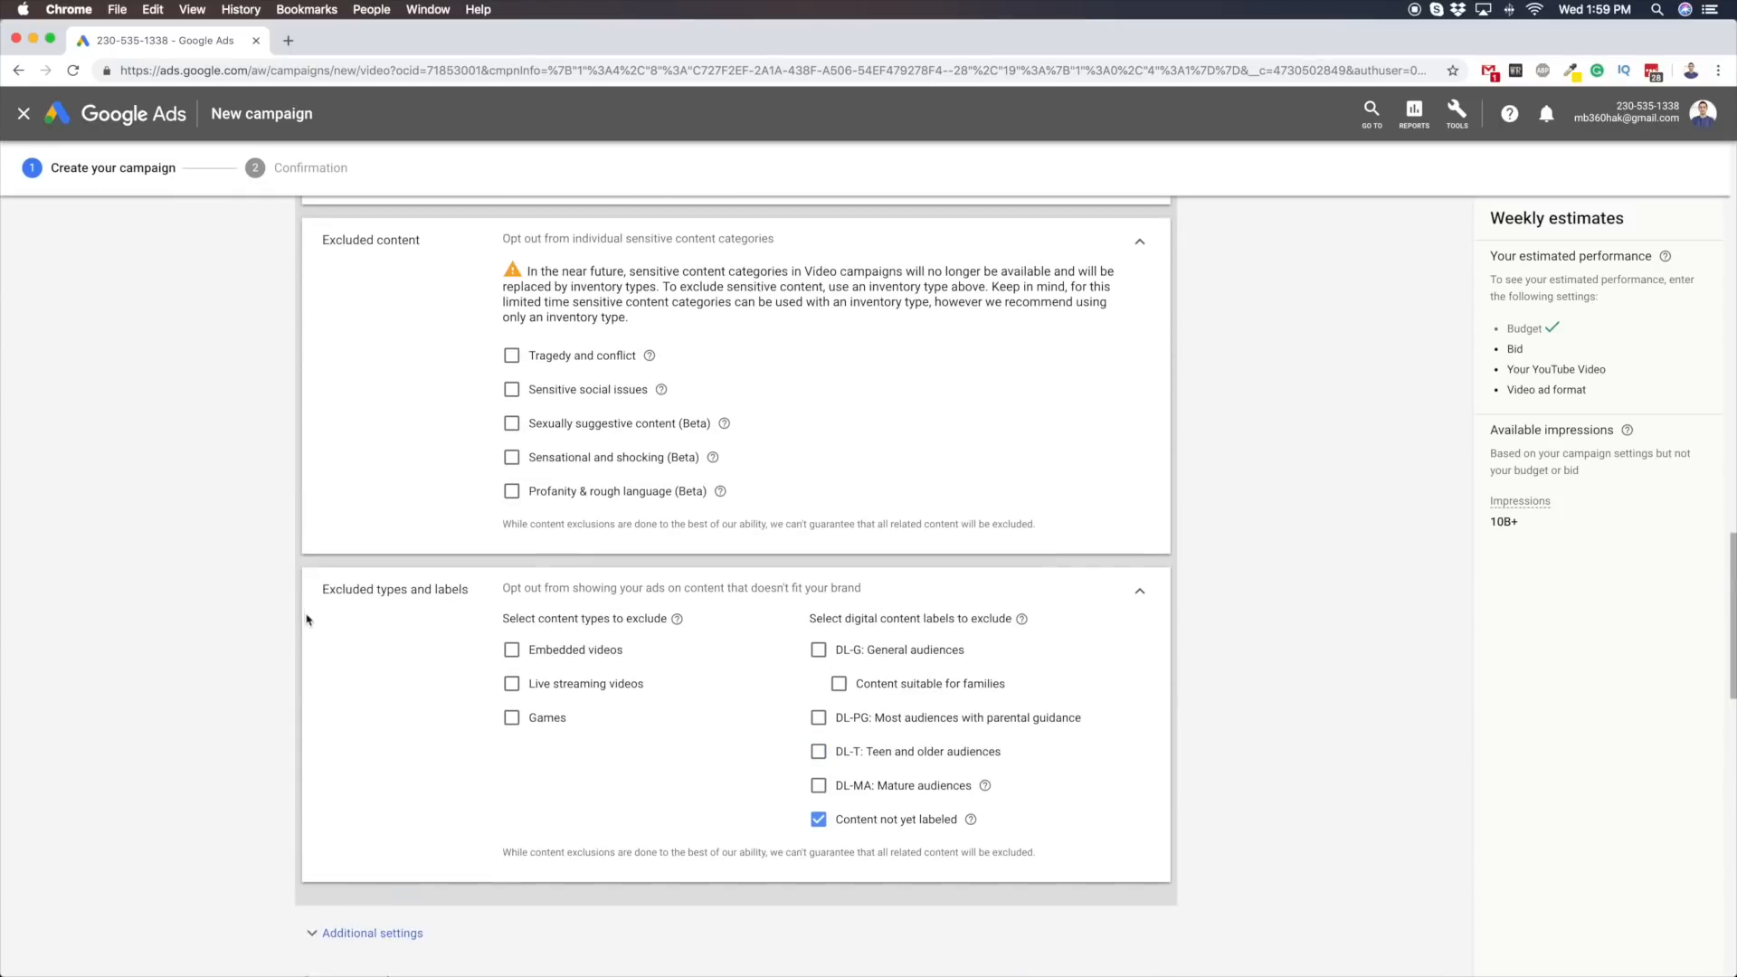
scroll(357, 612, down, 4)
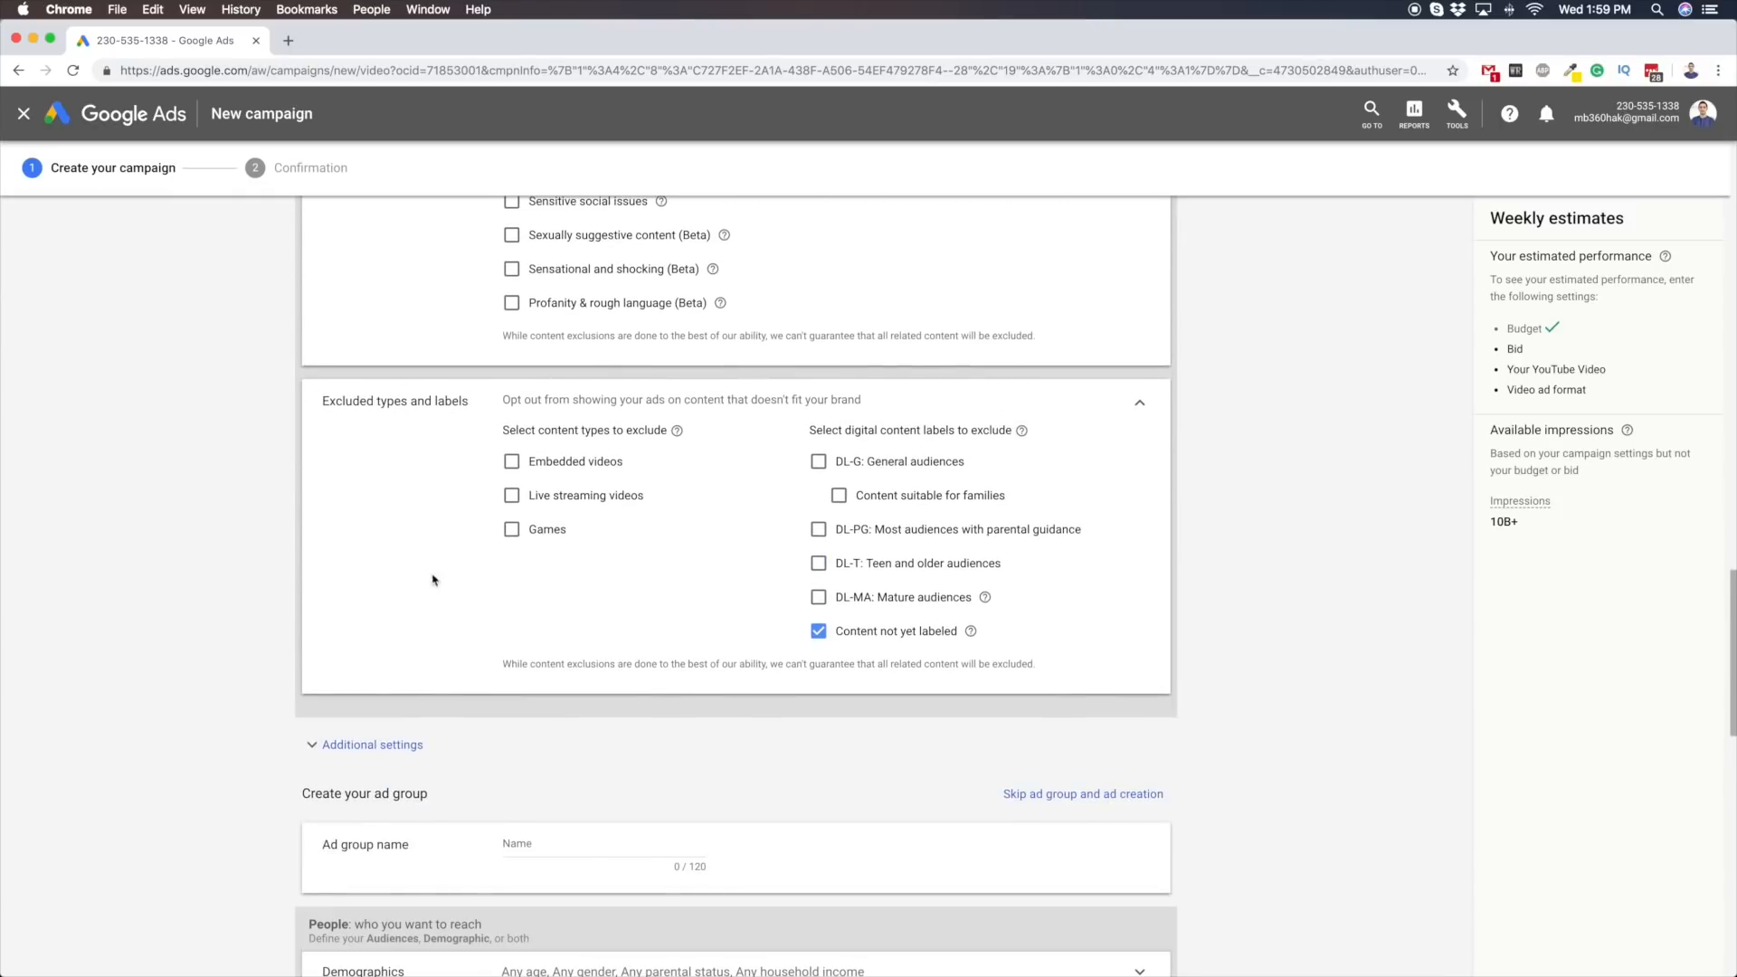
click(512, 462)
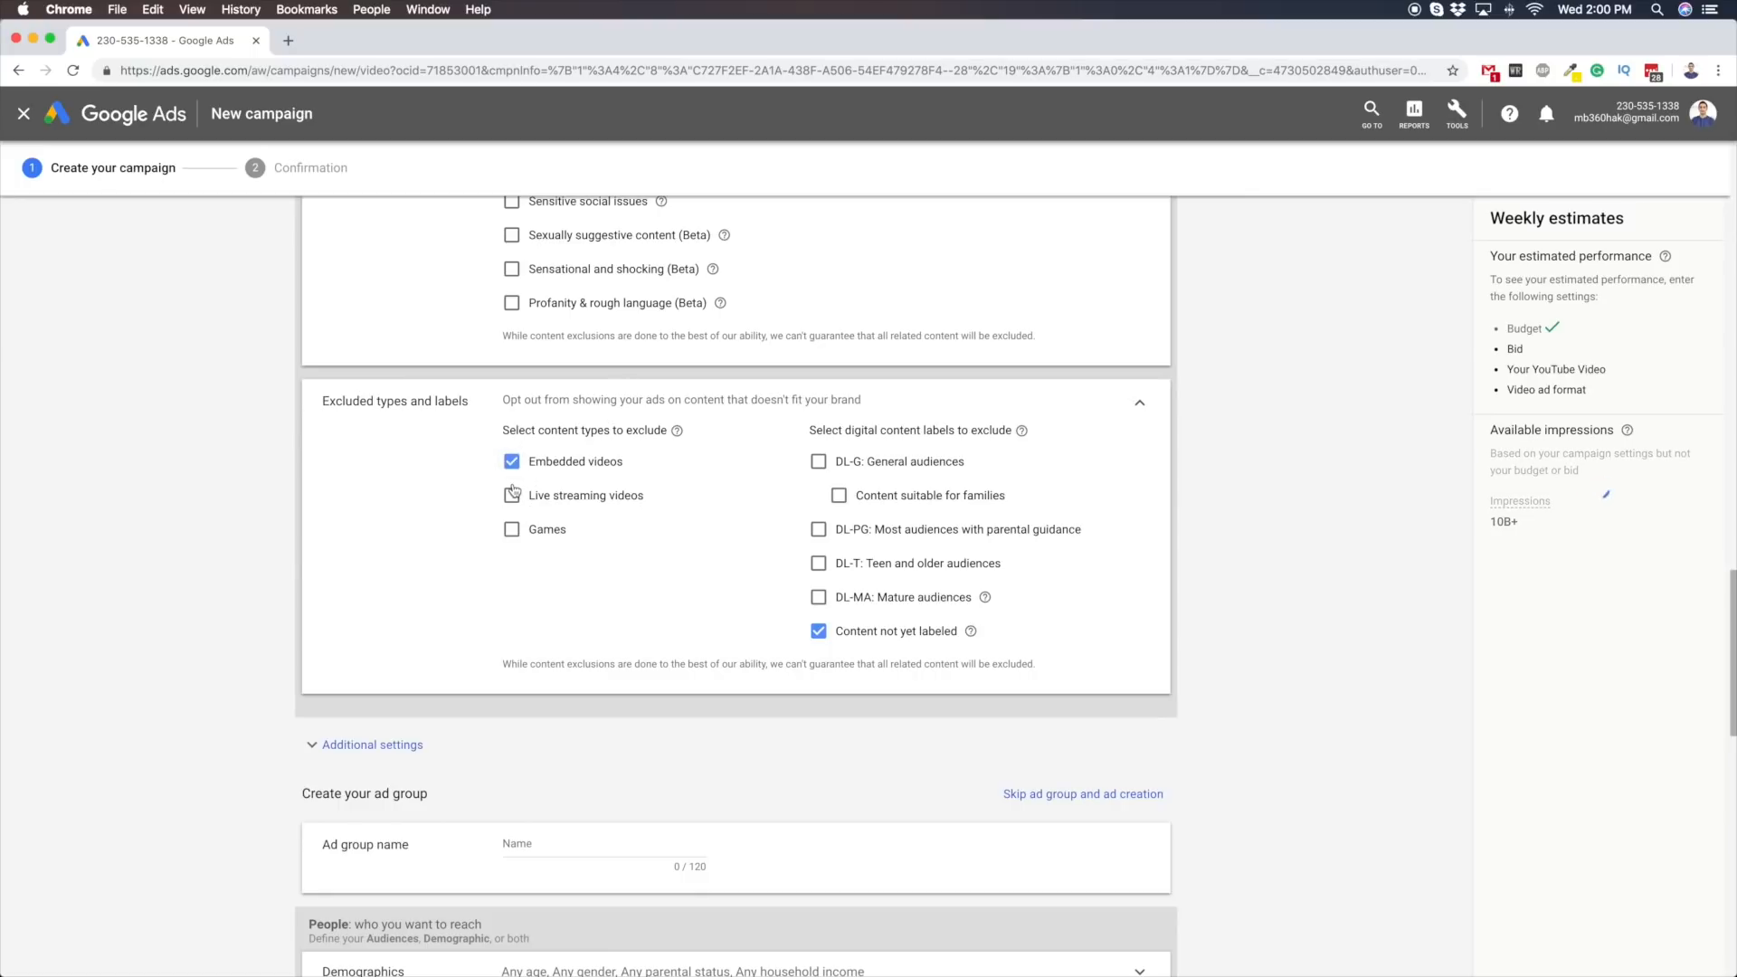
click(512, 496)
click(512, 530)
scroll(326, 538, down, 5)
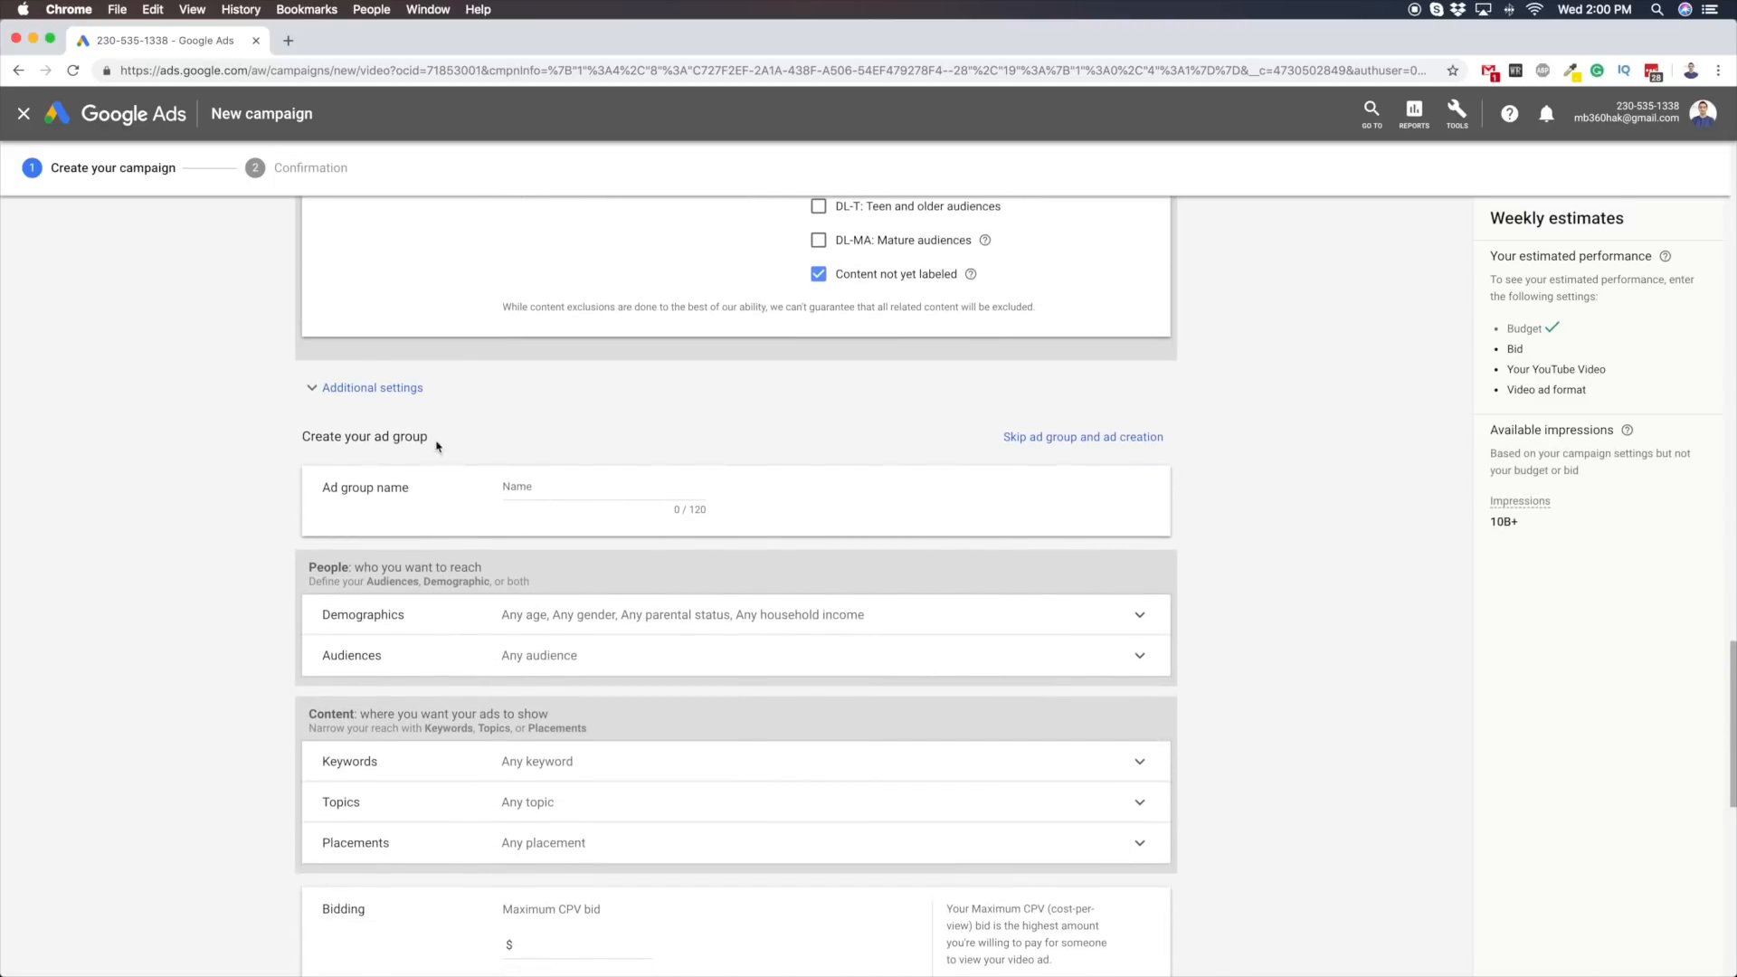
Expand the ad schedule in the additional settings and switch device targeting to specific targeting for mobile devices
click(407, 389)
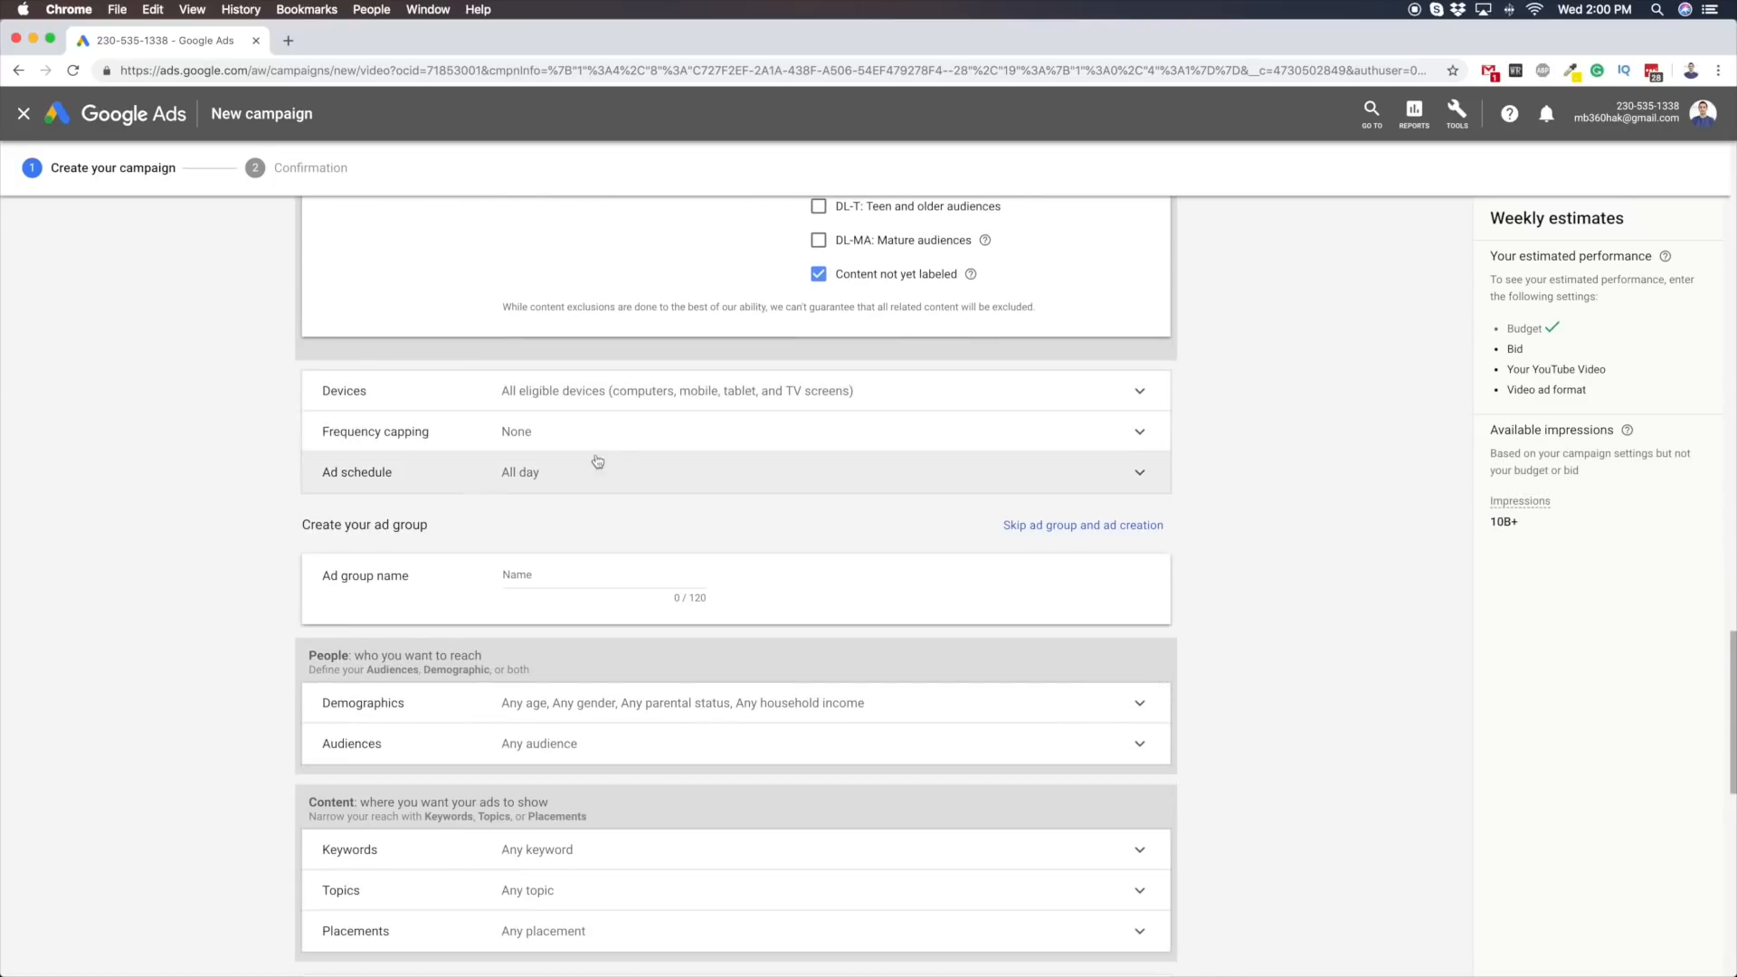
click(528, 473)
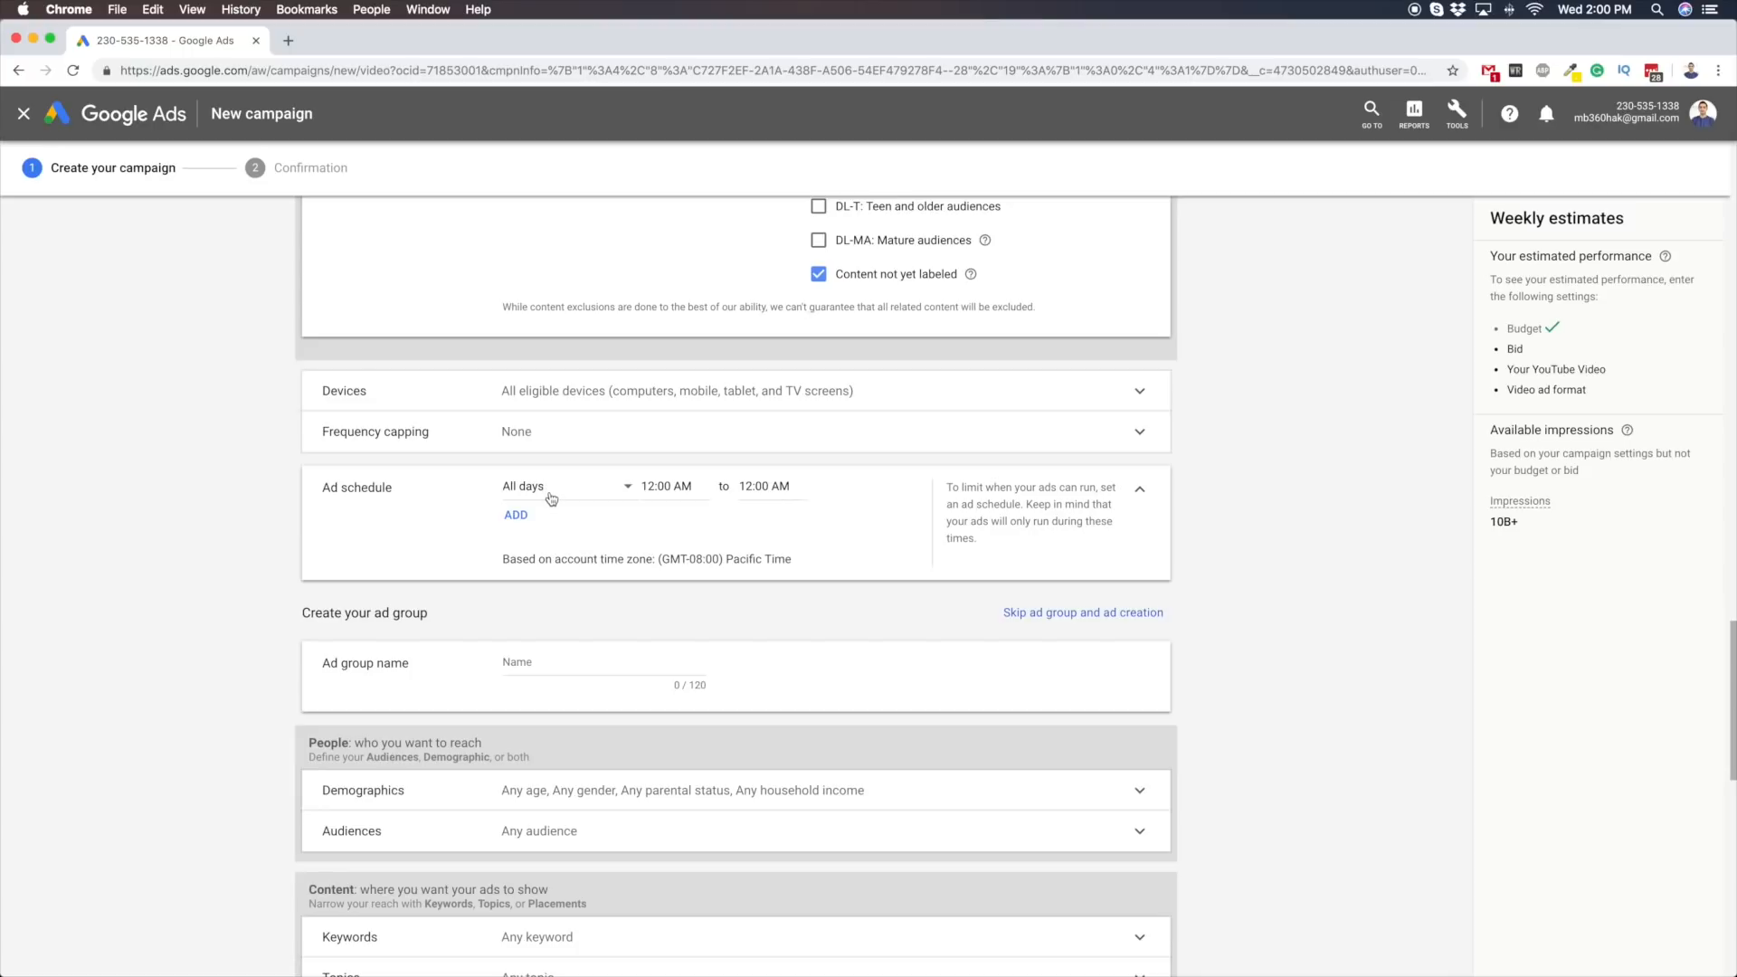
click(544, 405)
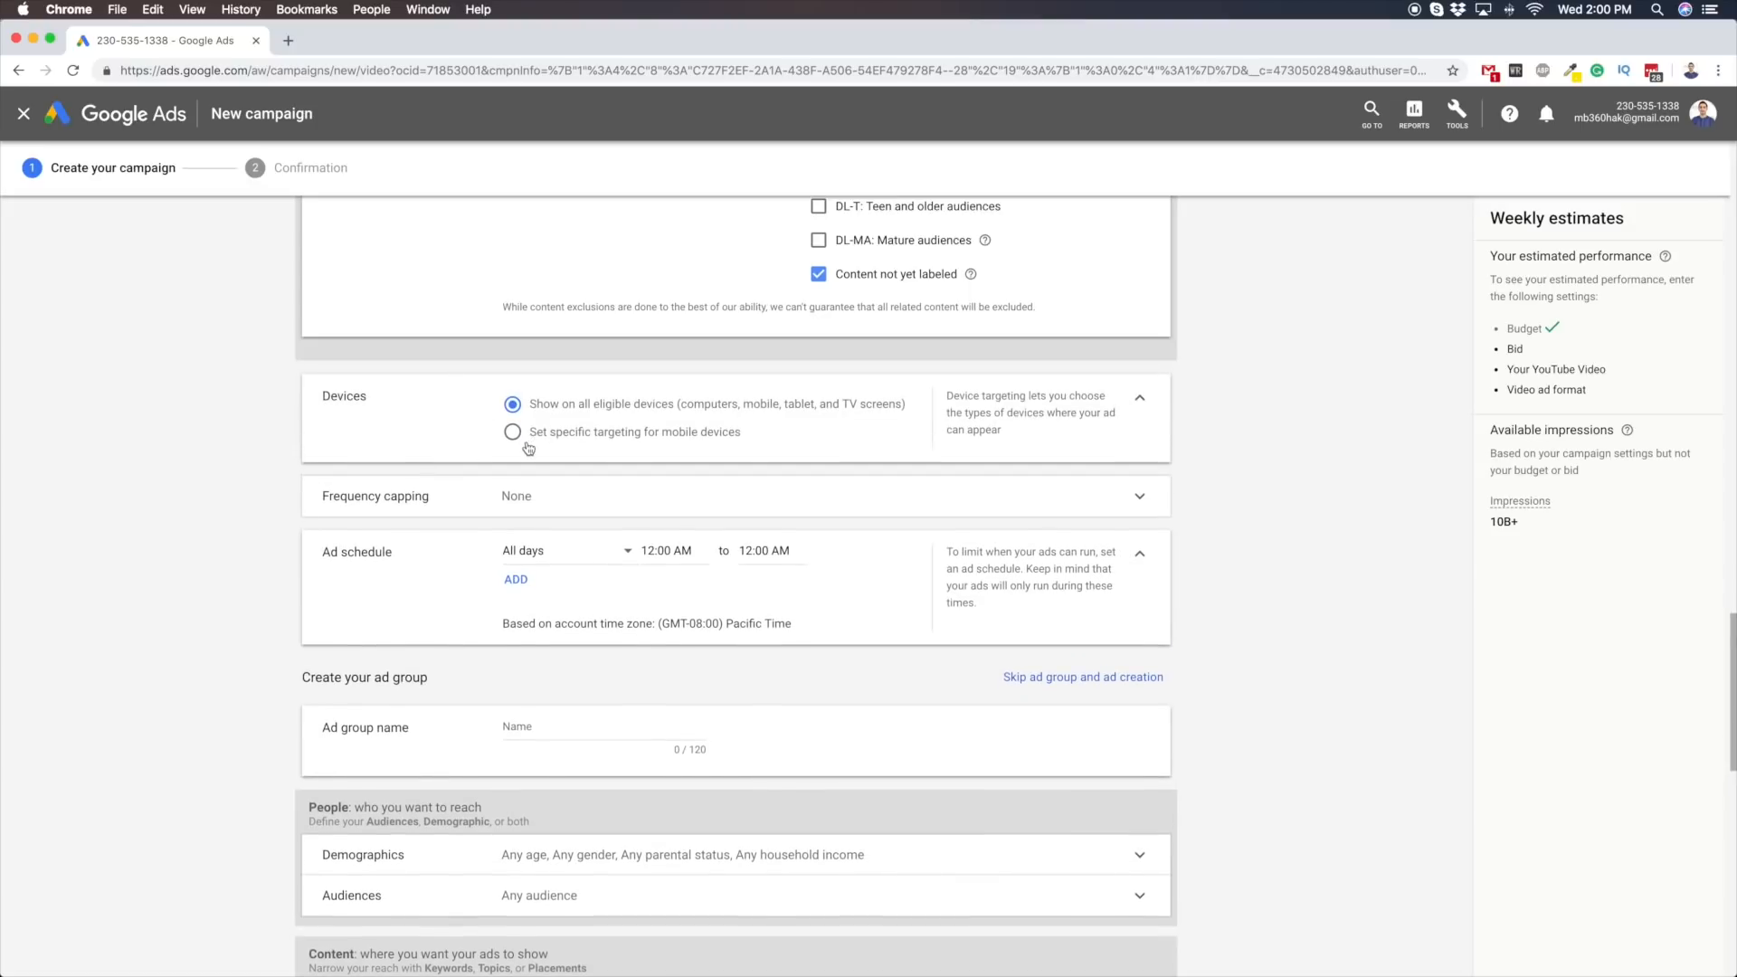
click(606, 433)
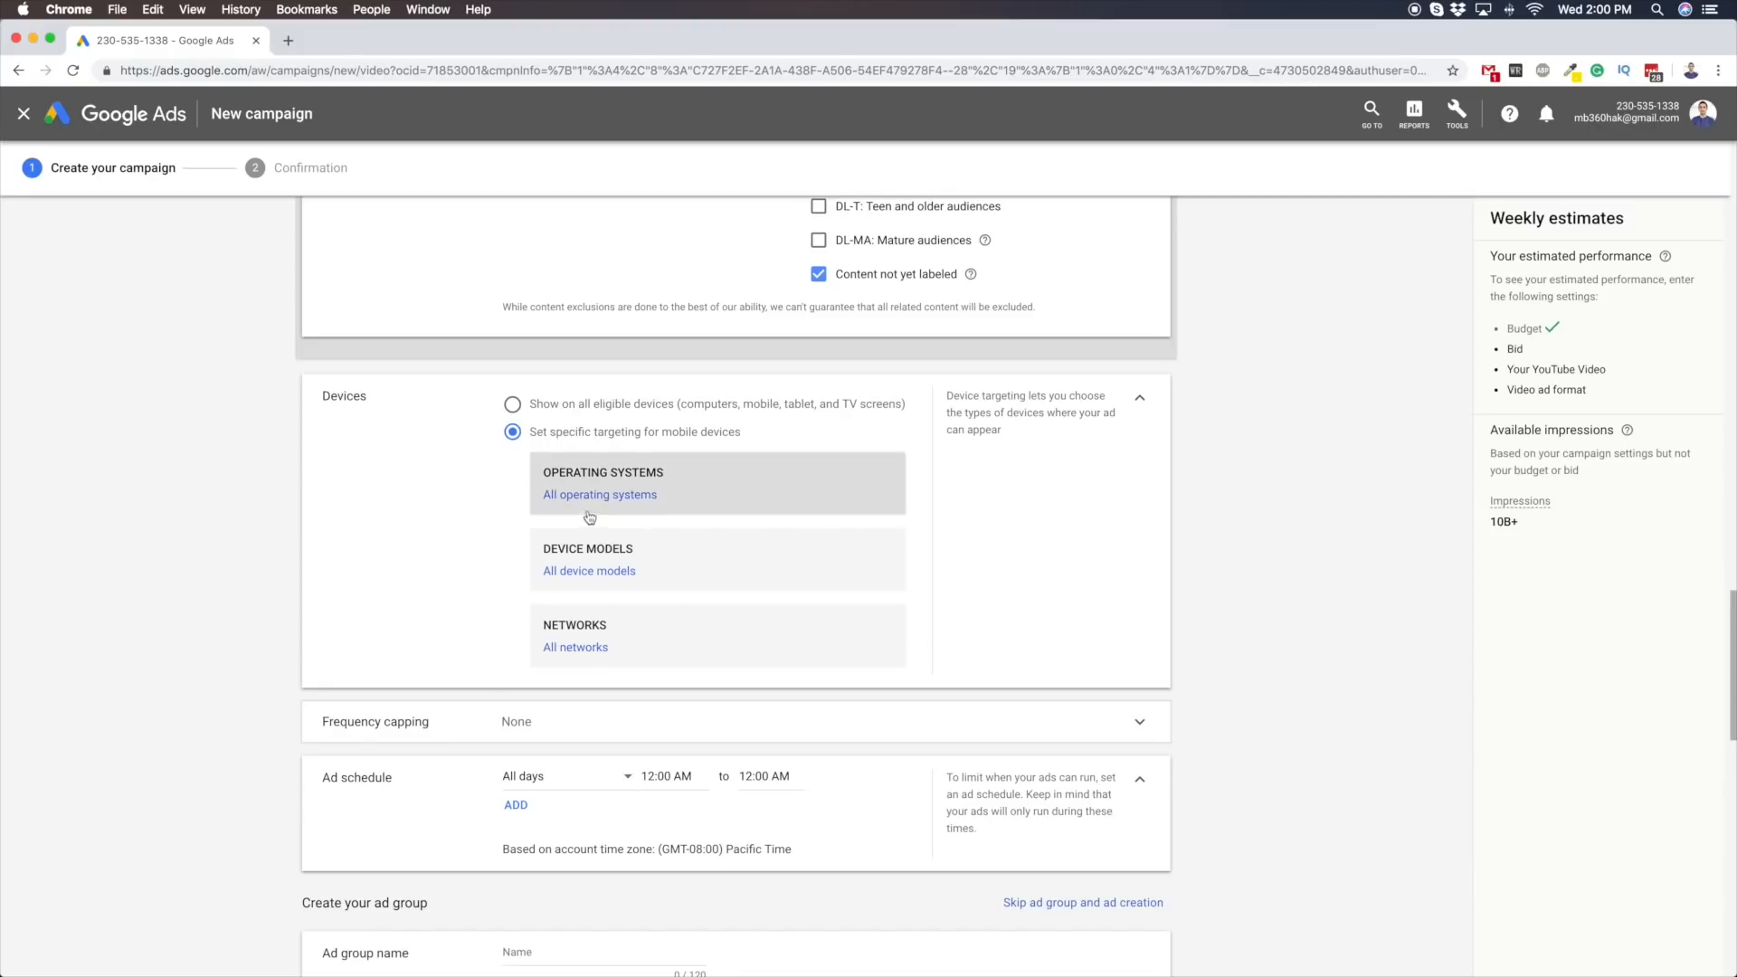
Restrict the mobile network targeting to Wifi, keeping all device models
click(639, 569)
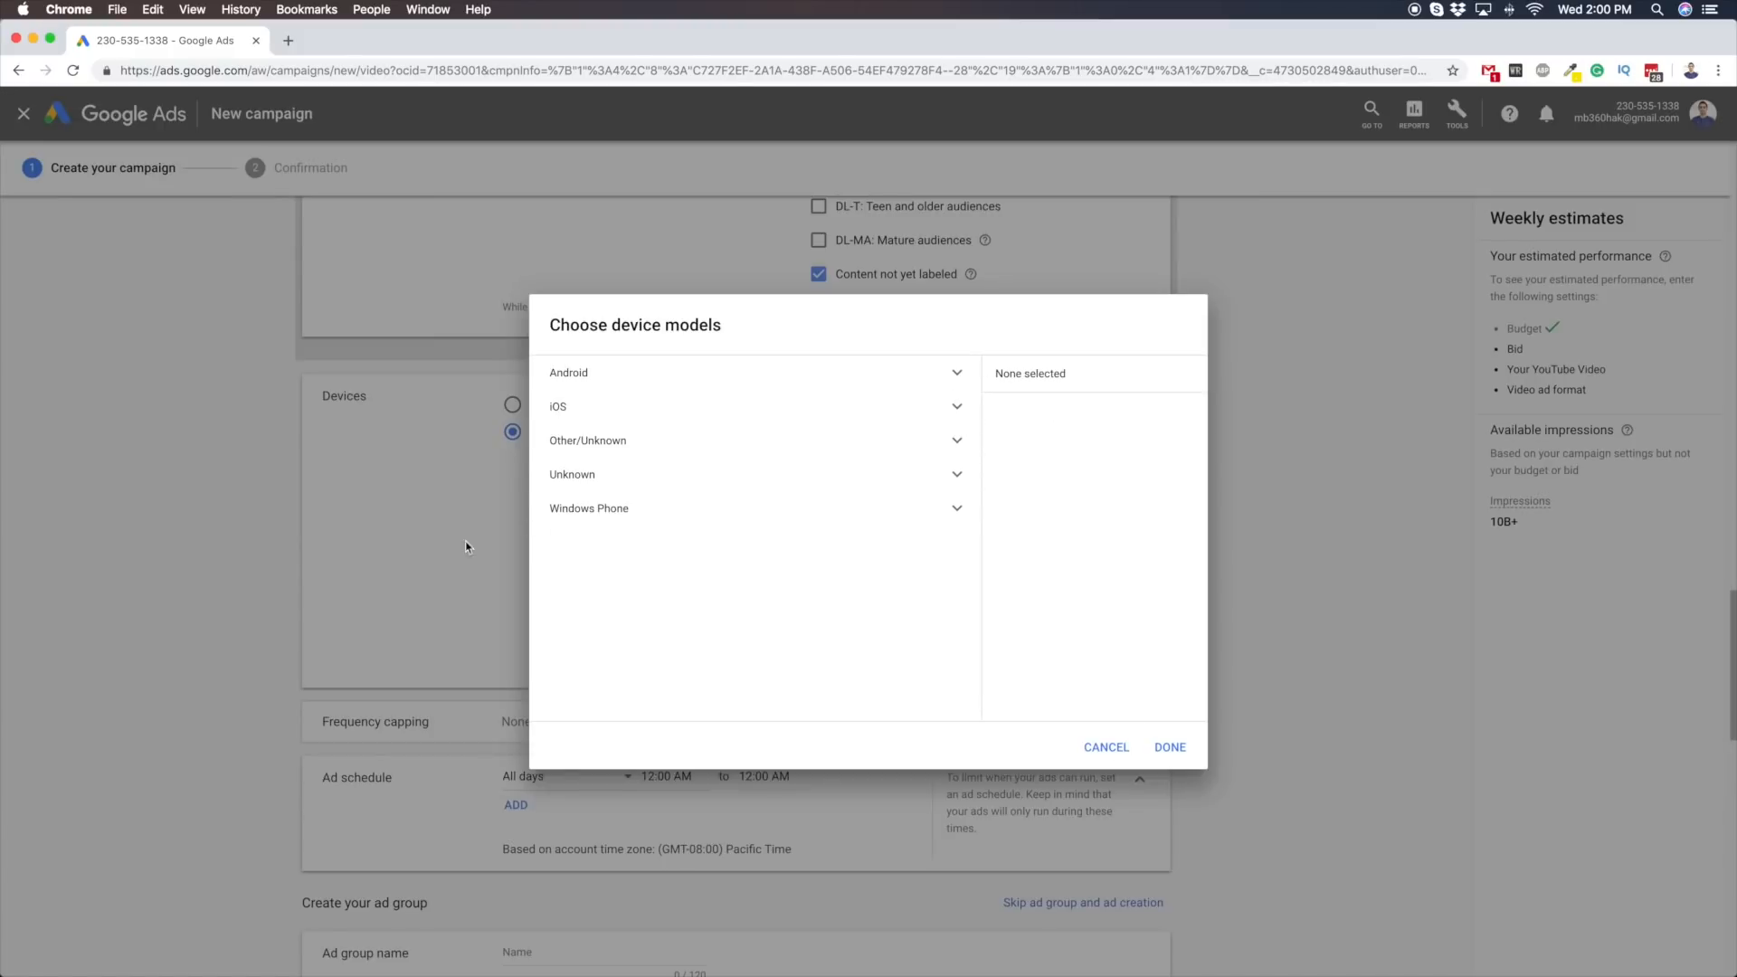
click(1108, 748)
click(697, 648)
click(589, 376)
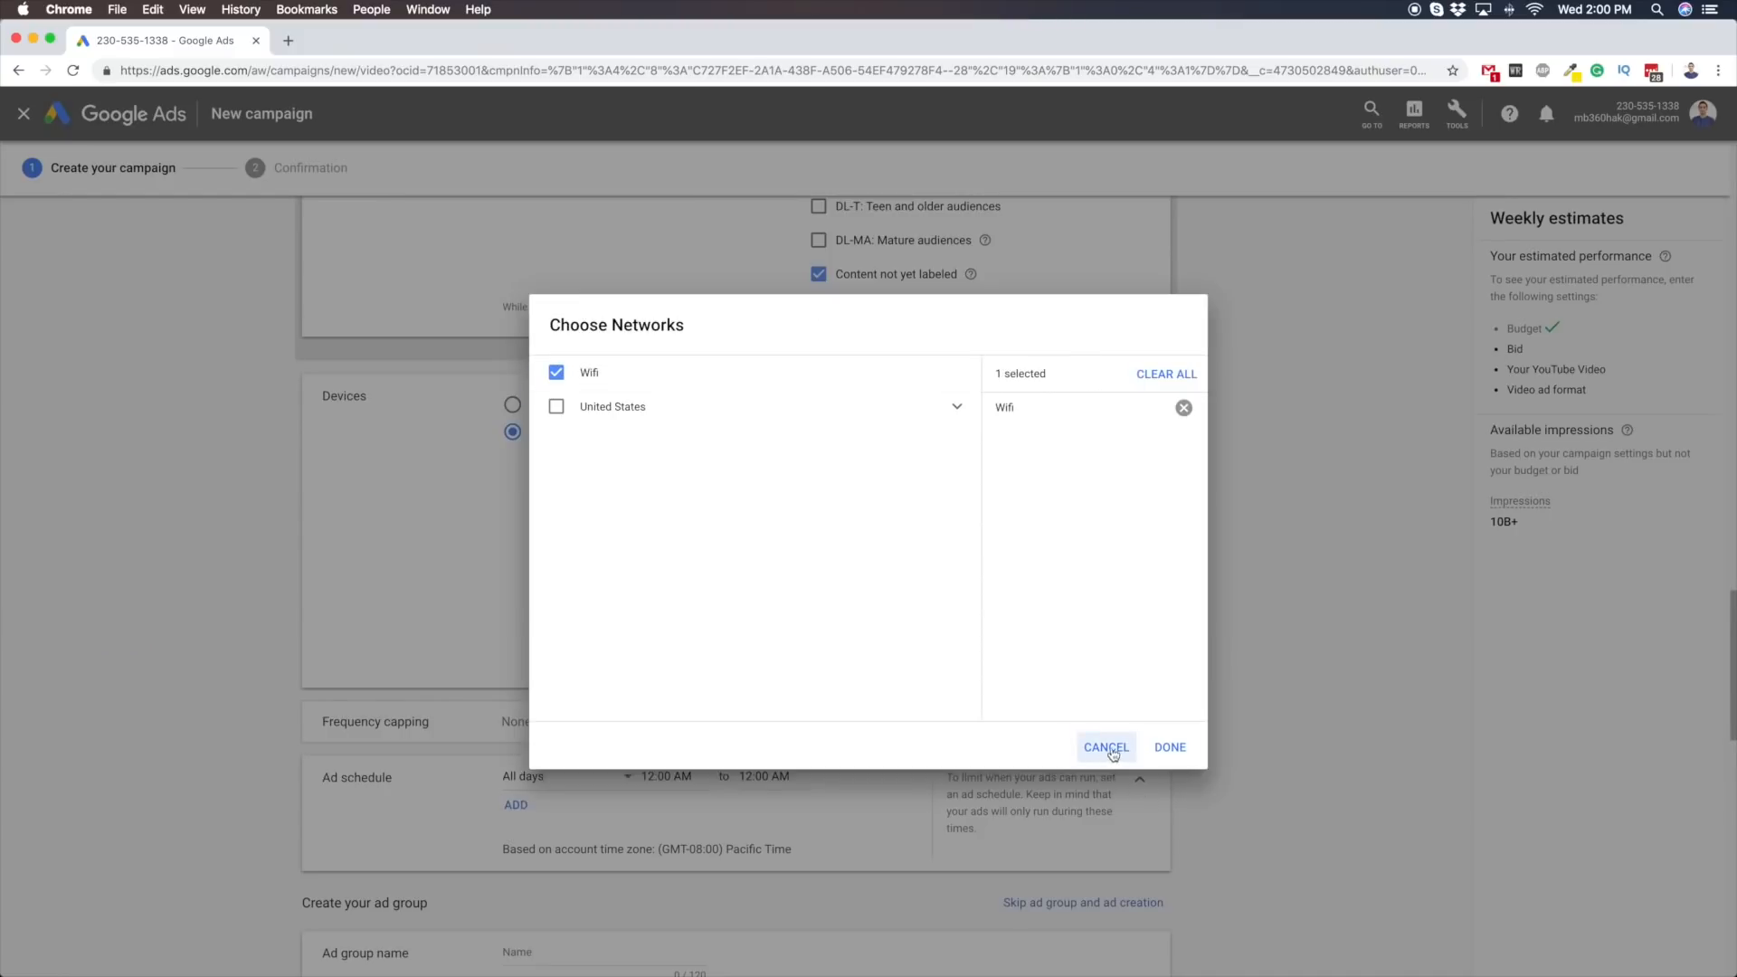
click(1168, 749)
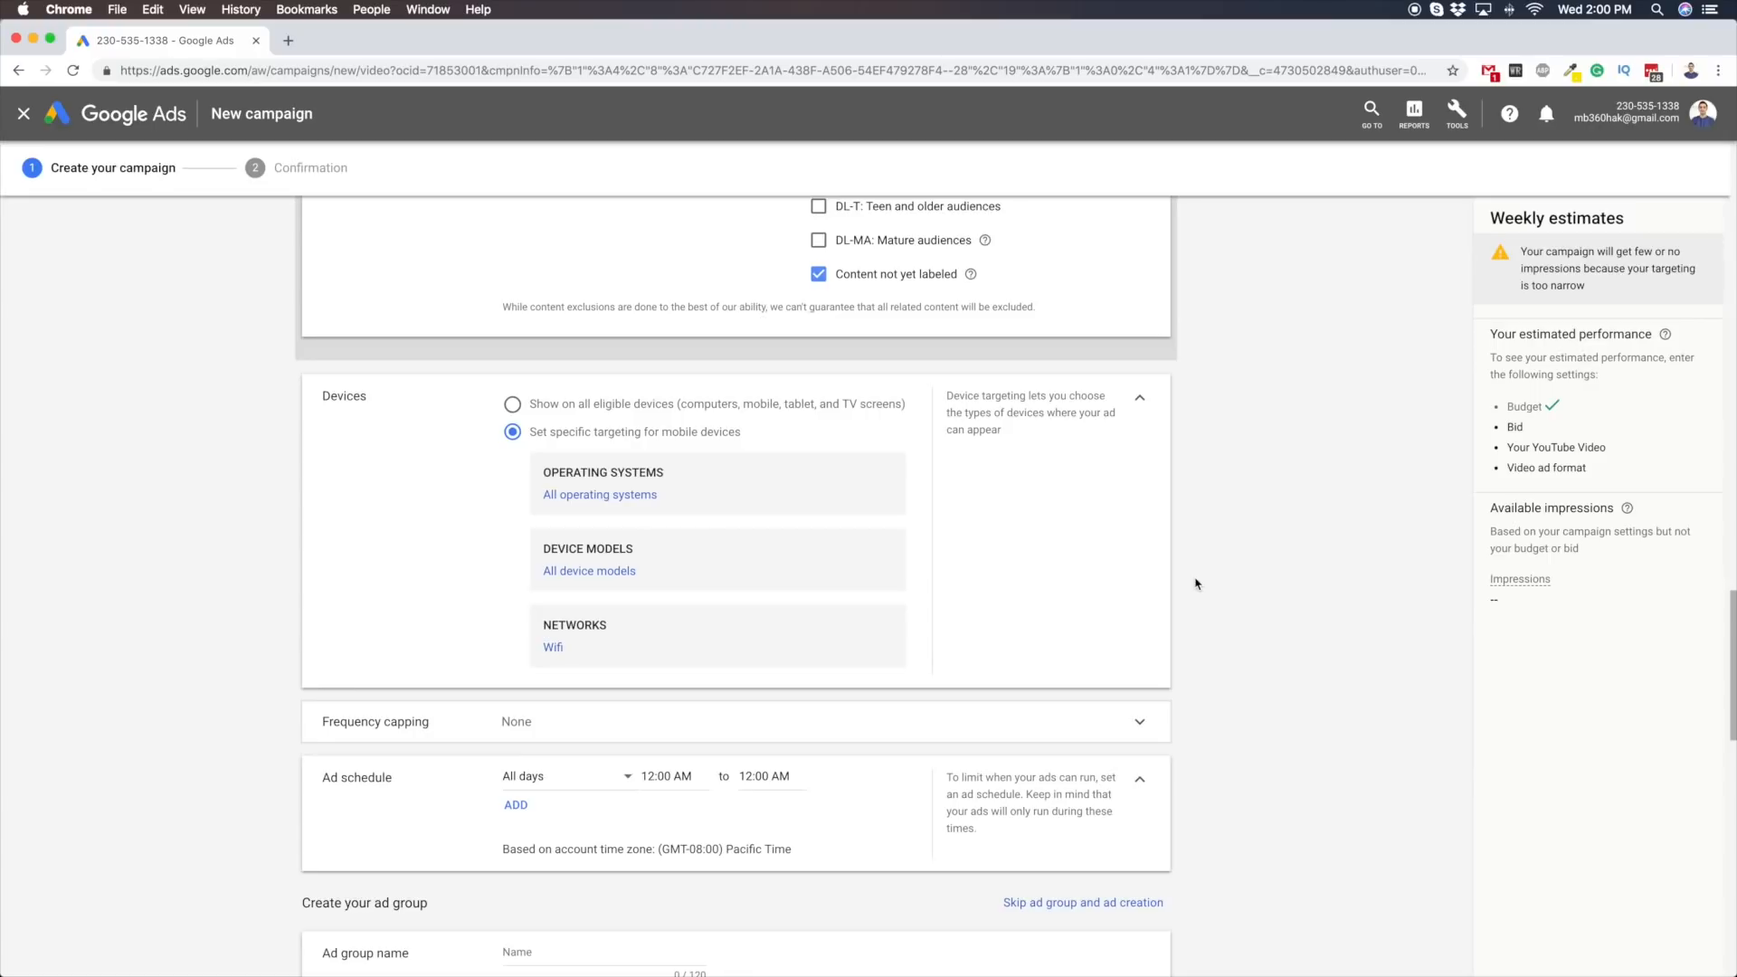
Name the new ad group asdg2
scroll(399, 311, down, 3)
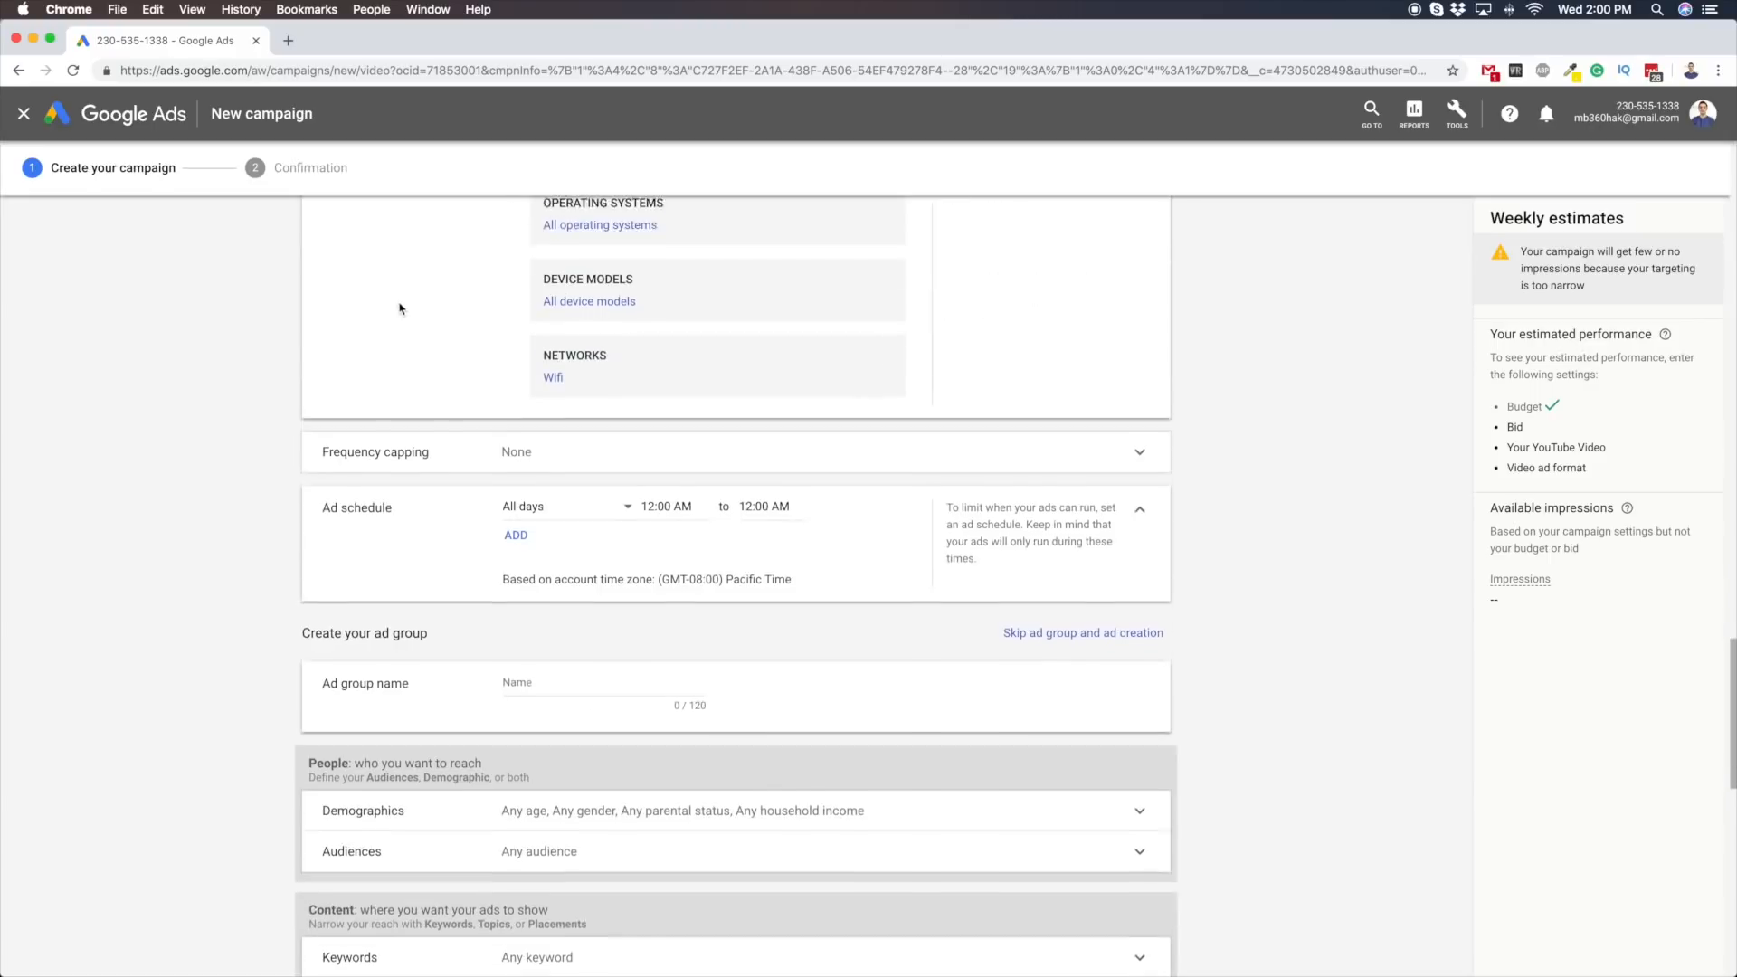
scroll(418, 372, up, 2)
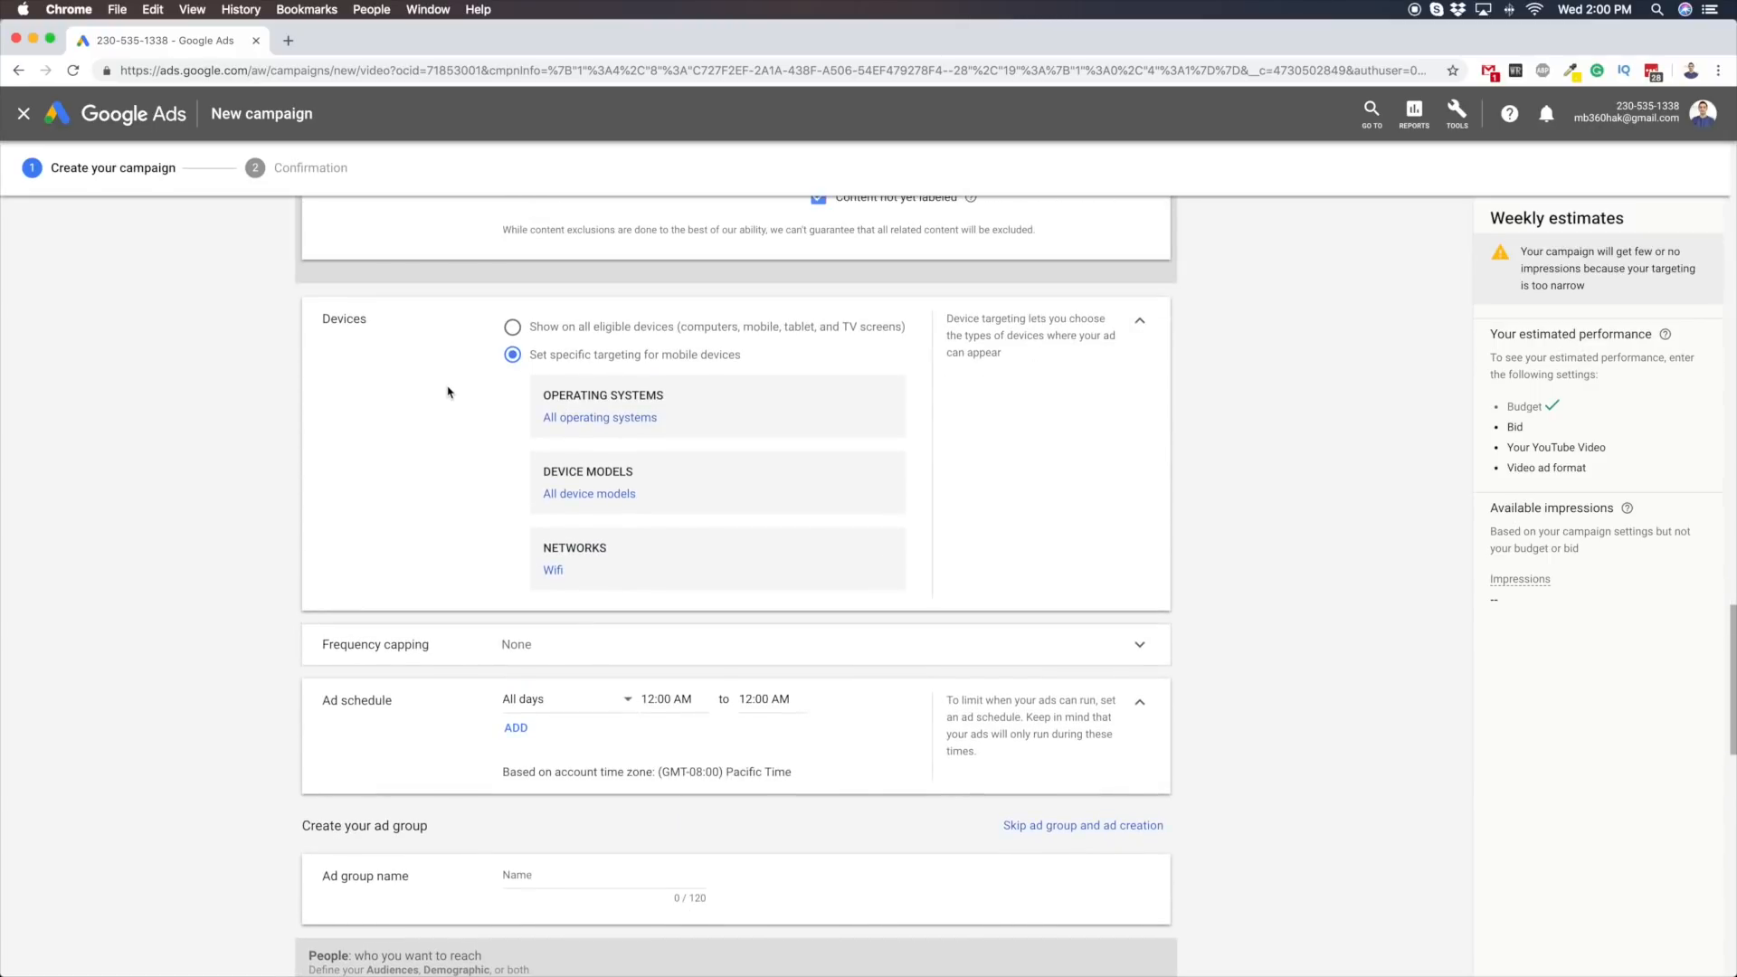
scroll(466, 398, down, 3)
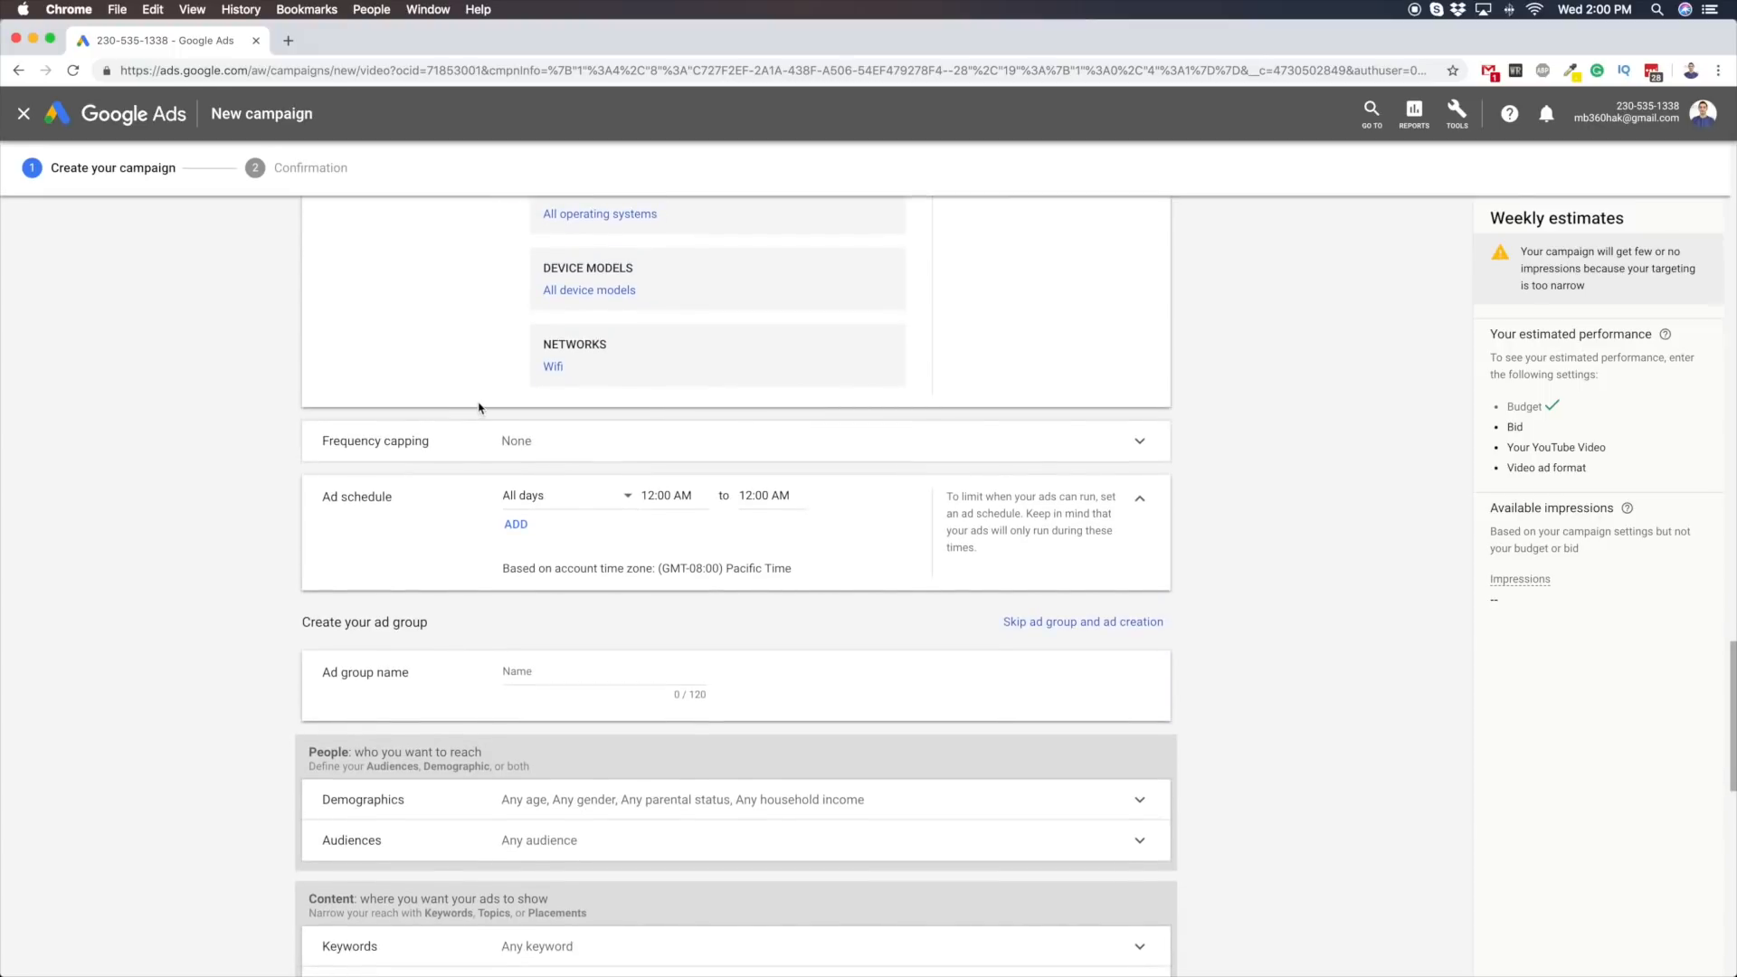
scroll(478, 409, down, 2)
click(549, 517)
click(188, 464)
click(555, 521)
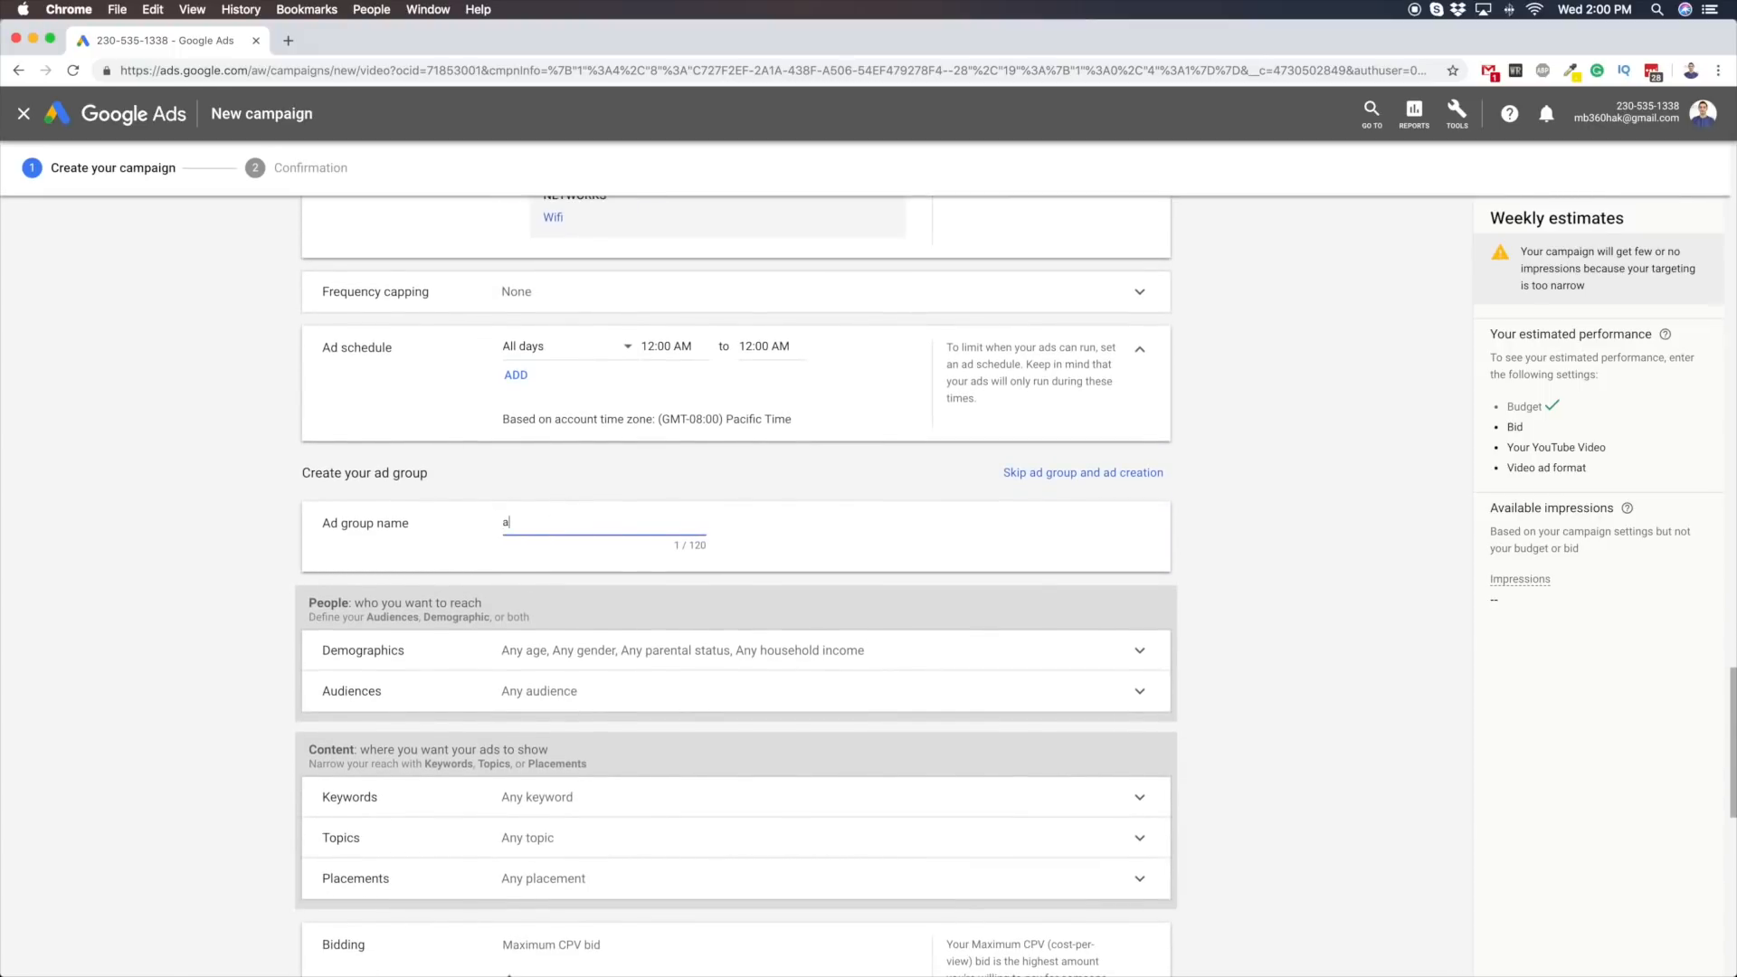
scroll(265, 544, down, 2)
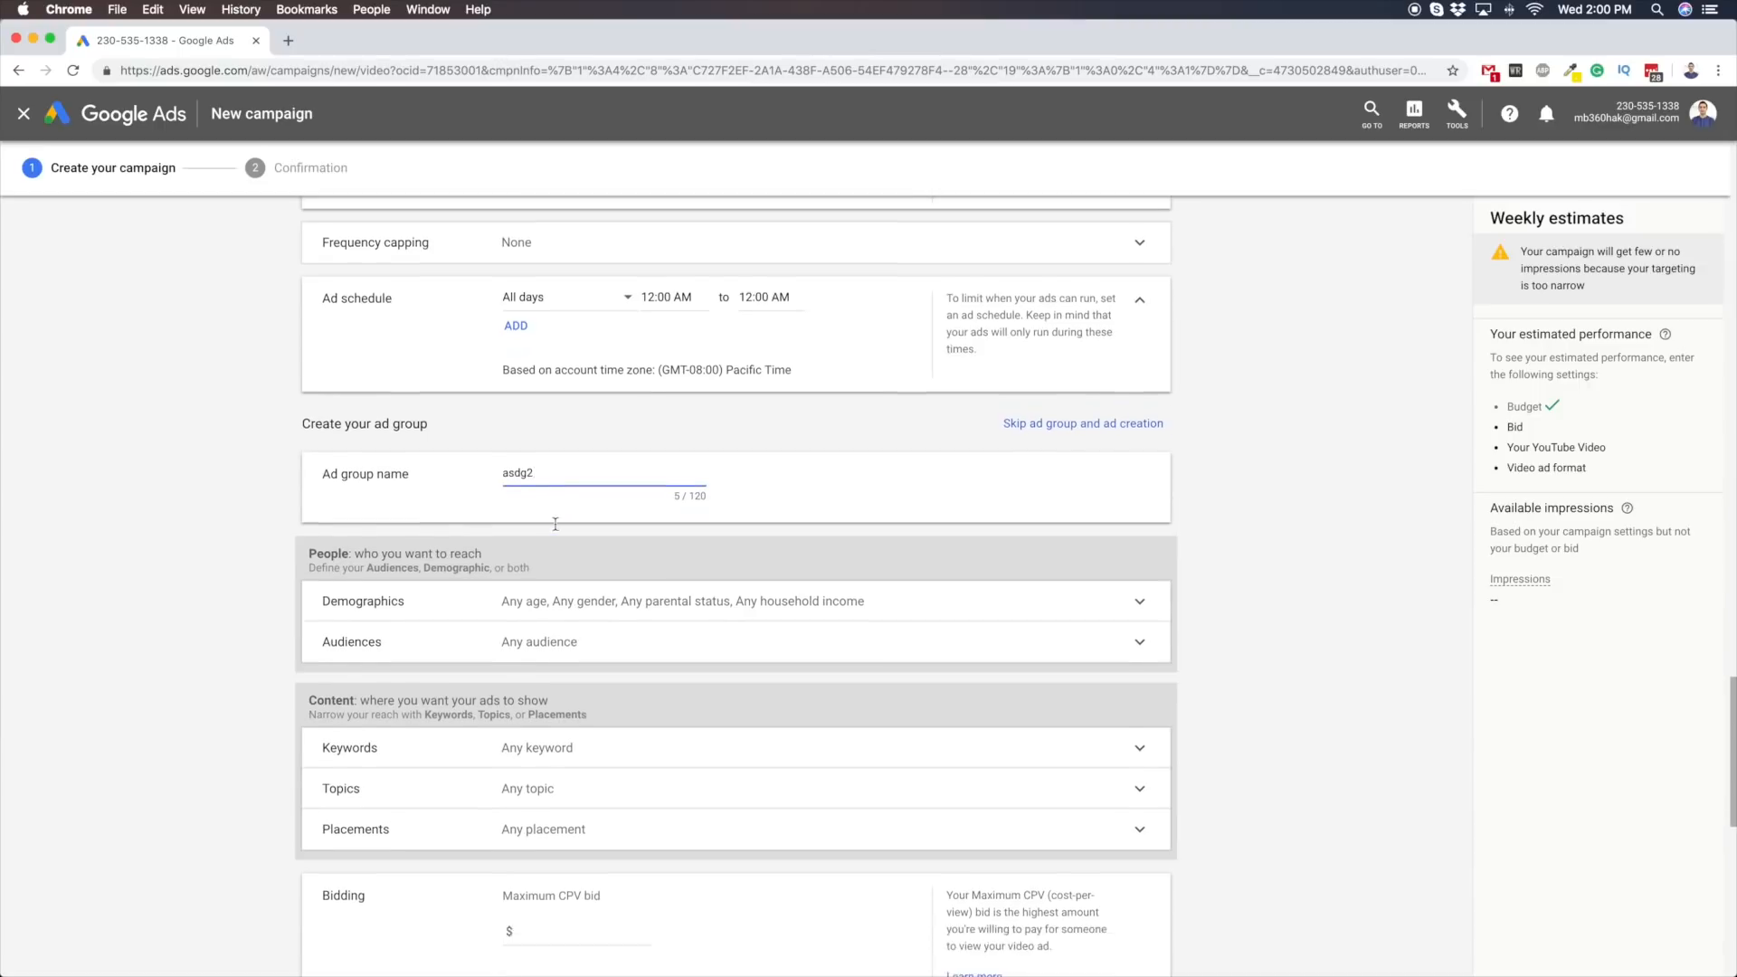
Expand the ad group's demographics and audiences to review the available people targeting options
scroll(265, 544, down, 2)
click(579, 489)
click(477, 660)
scroll(217, 636, up, 4)
scroll(217, 635, down, 5)
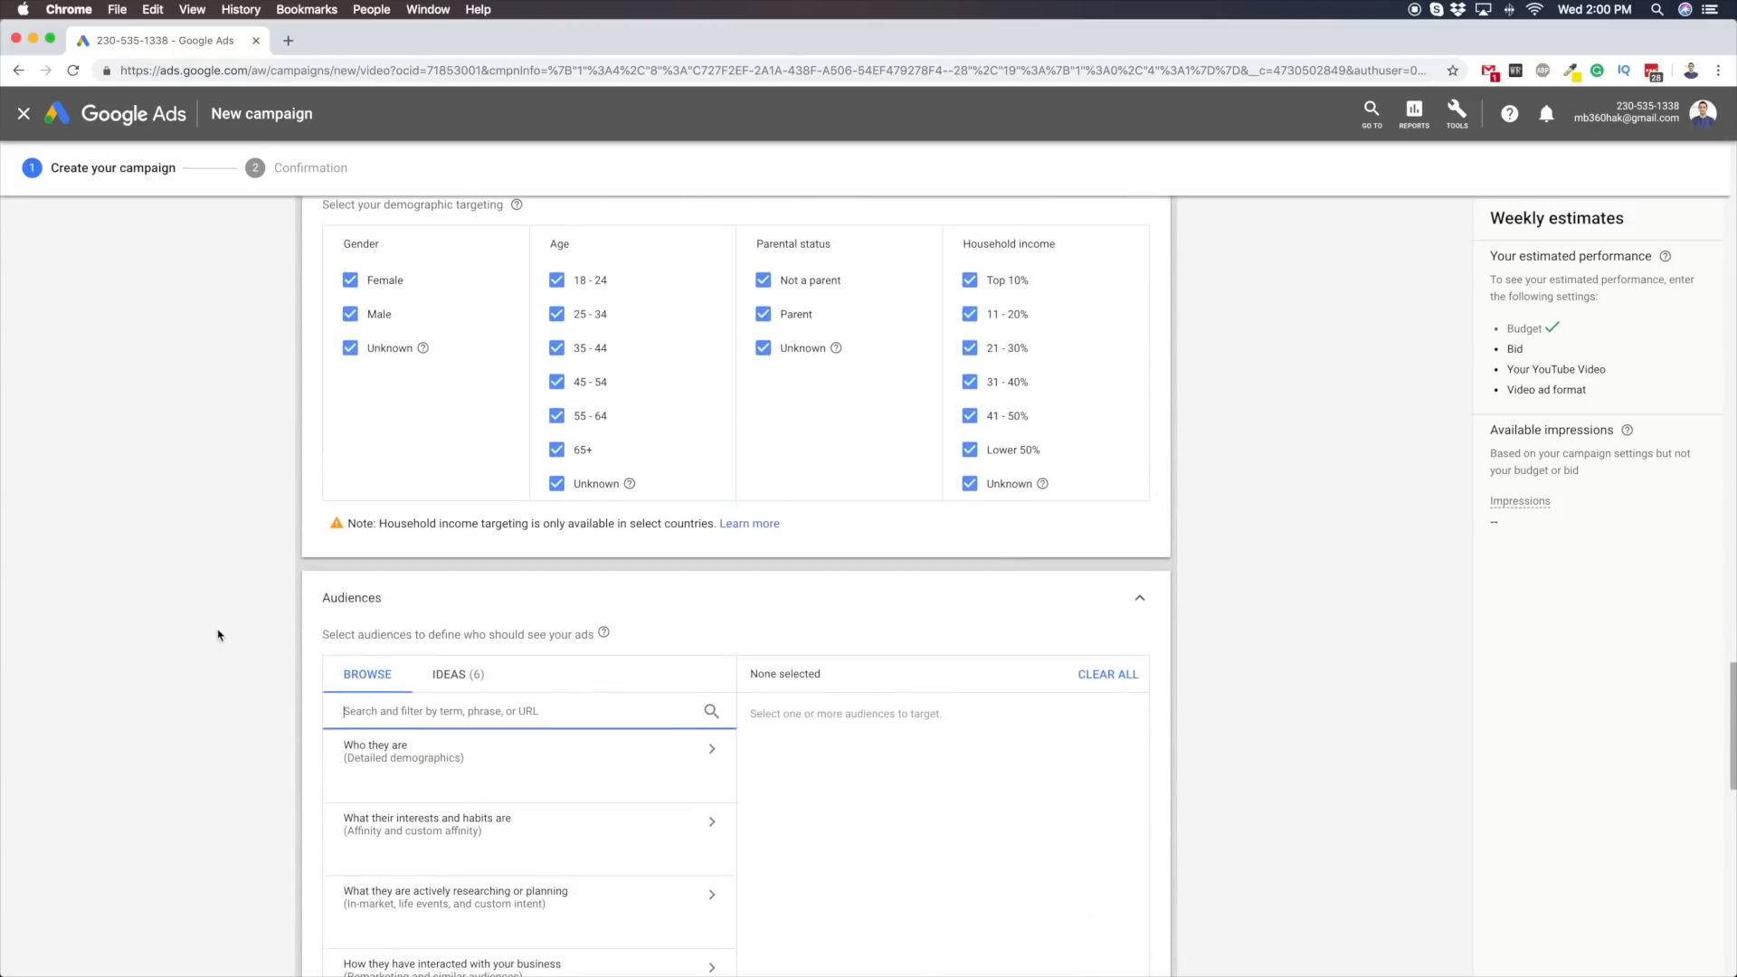
scroll(217, 635, down, 5)
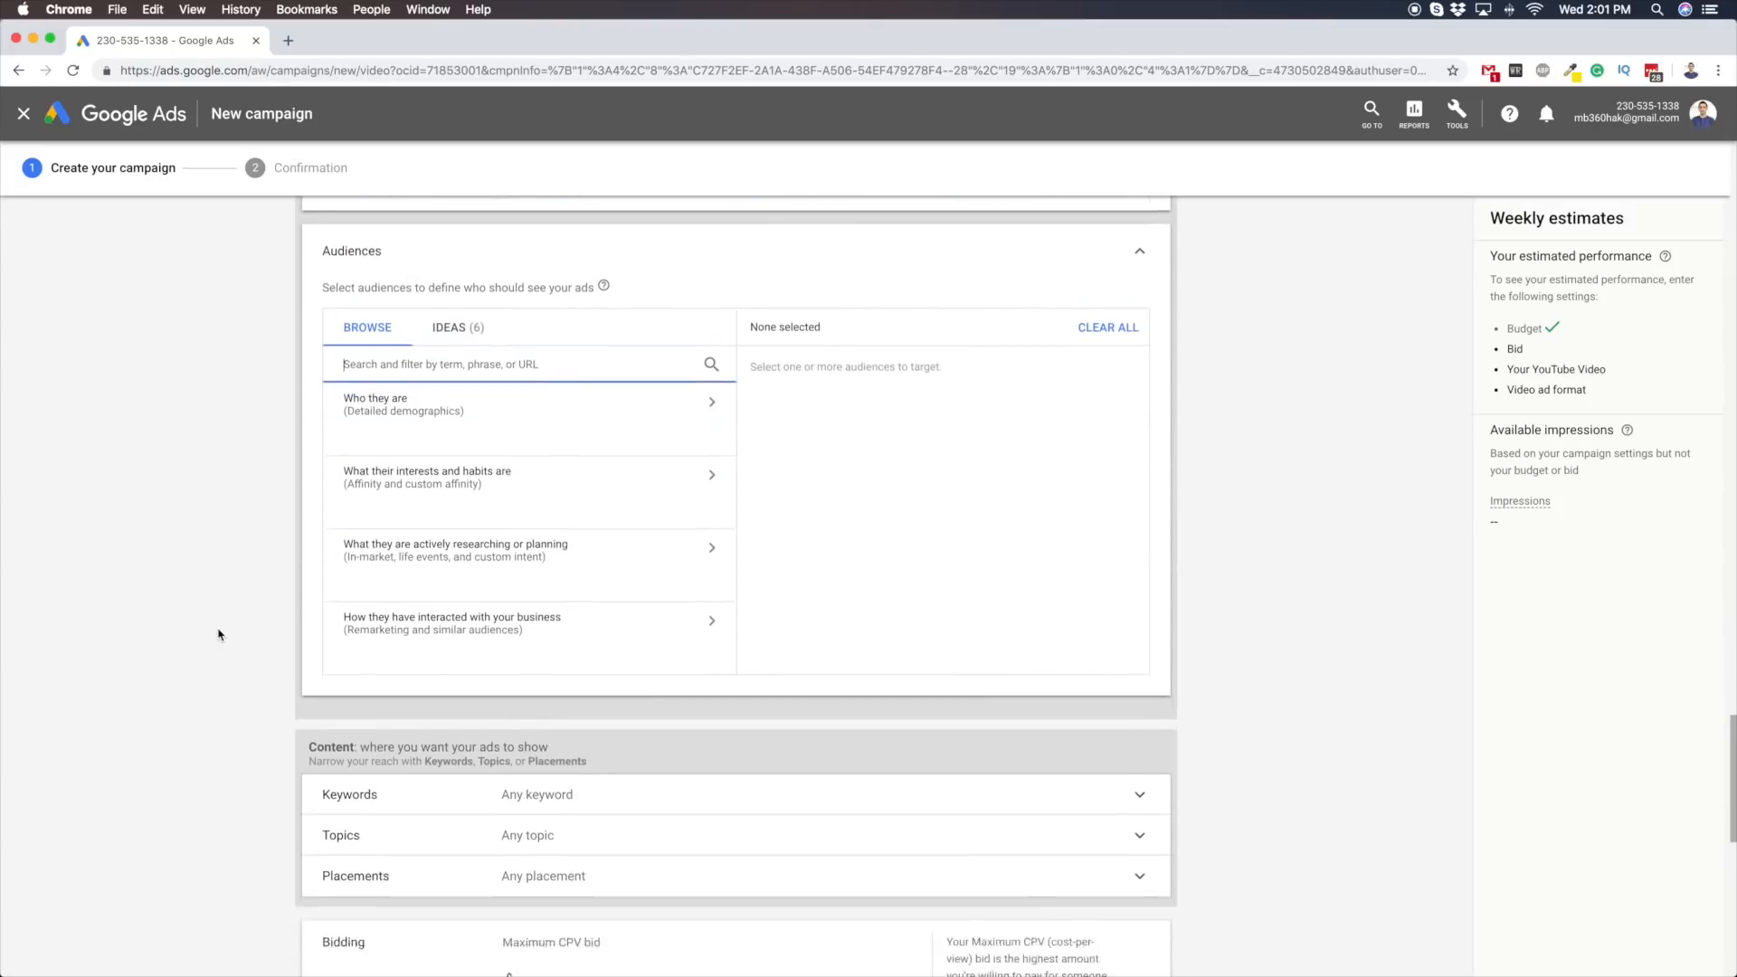
Expand the keywords and topics sections and look through the list of available topics
click(555, 645)
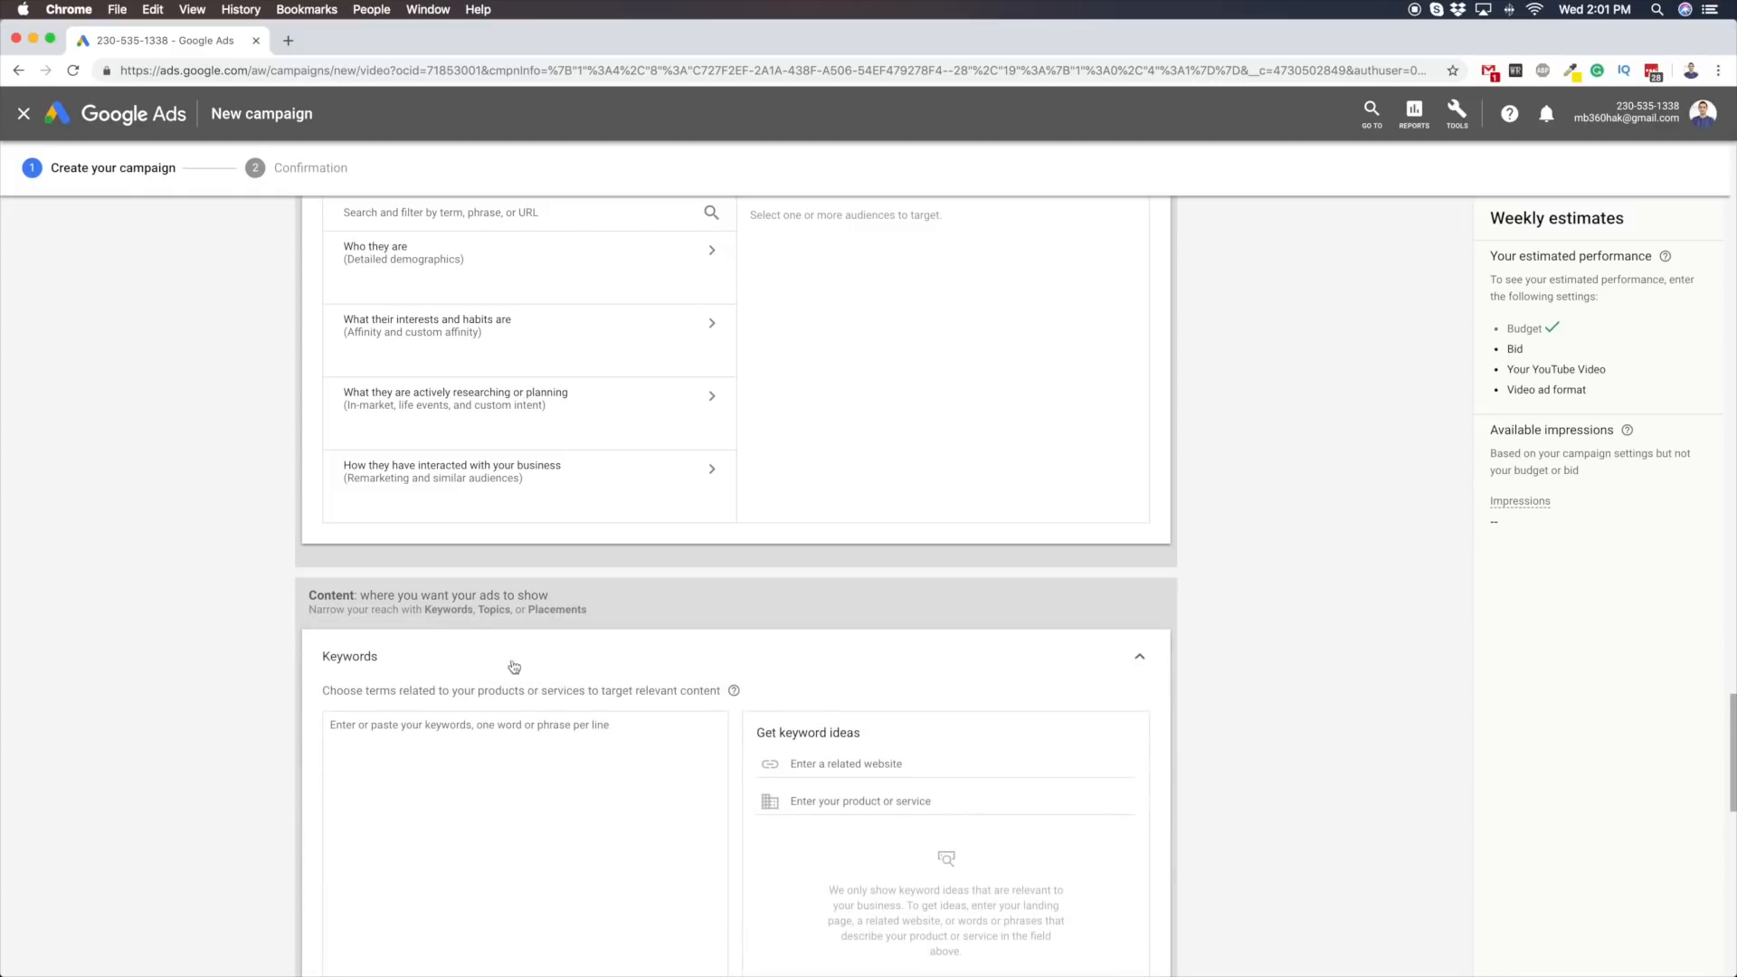
scroll(474, 620, down, 3)
click(473, 621)
scroll(475, 627, down, 3)
scroll(475, 626, up, 3)
scroll(496, 674, down, 3)
click(523, 769)
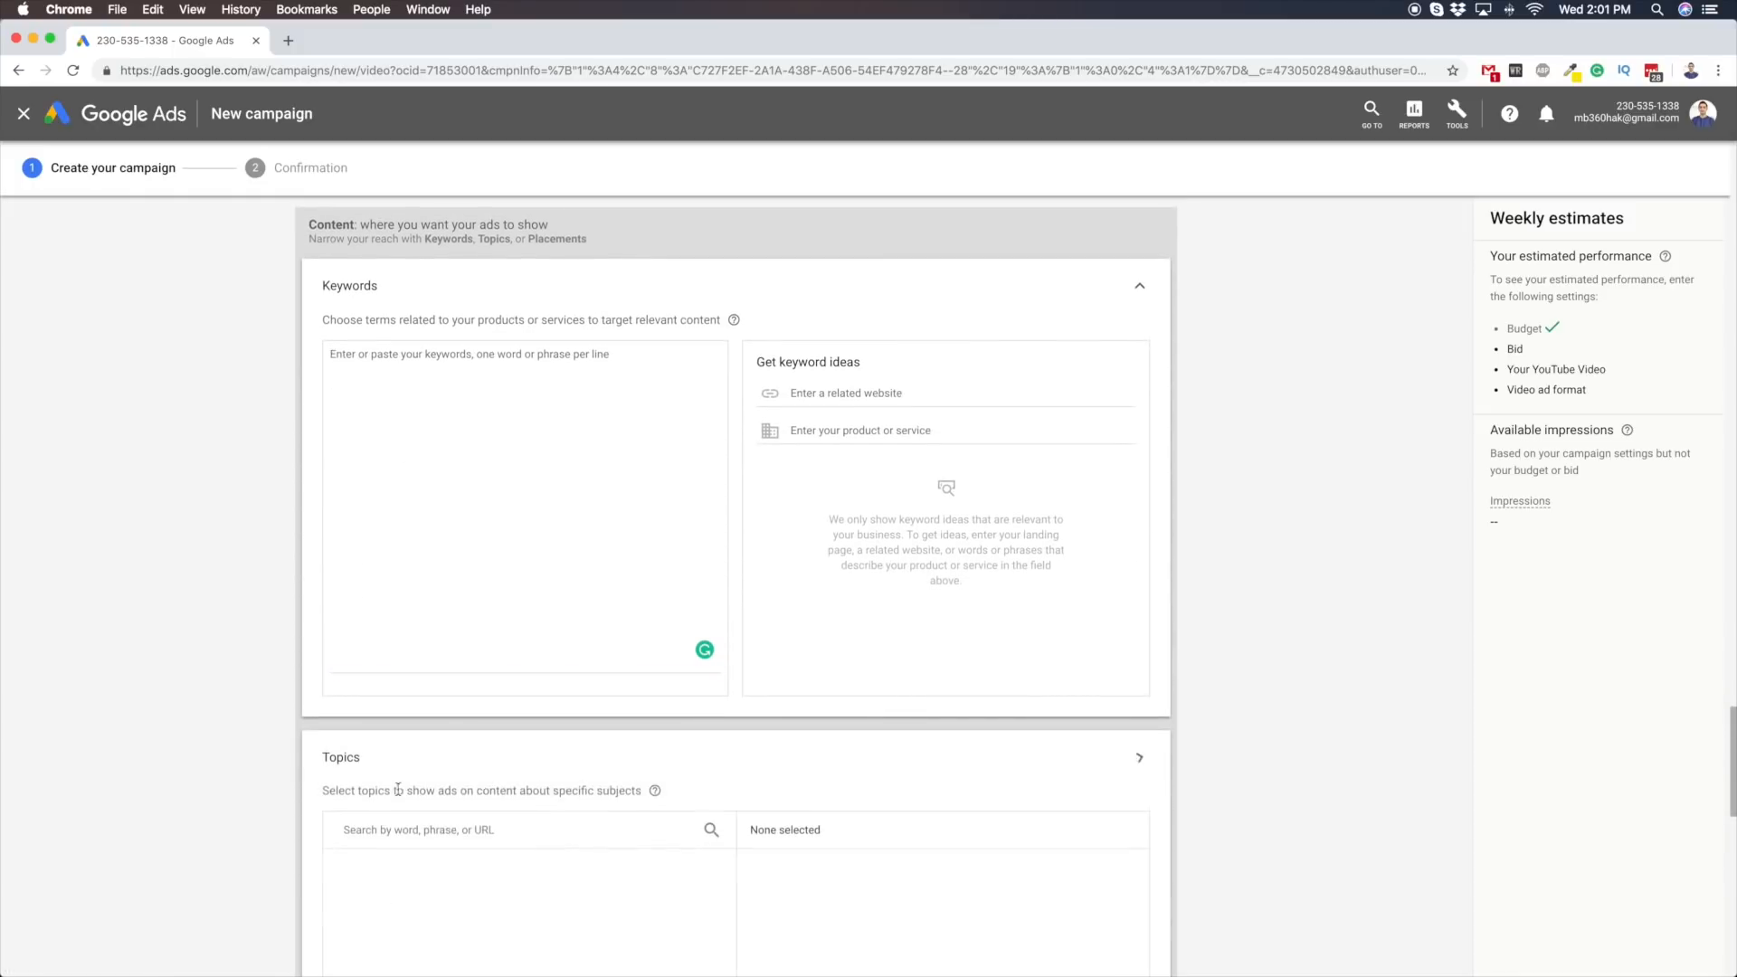
scroll(229, 810, down, 3)
scroll(253, 760, down, 3)
scroll(501, 543, down, 3)
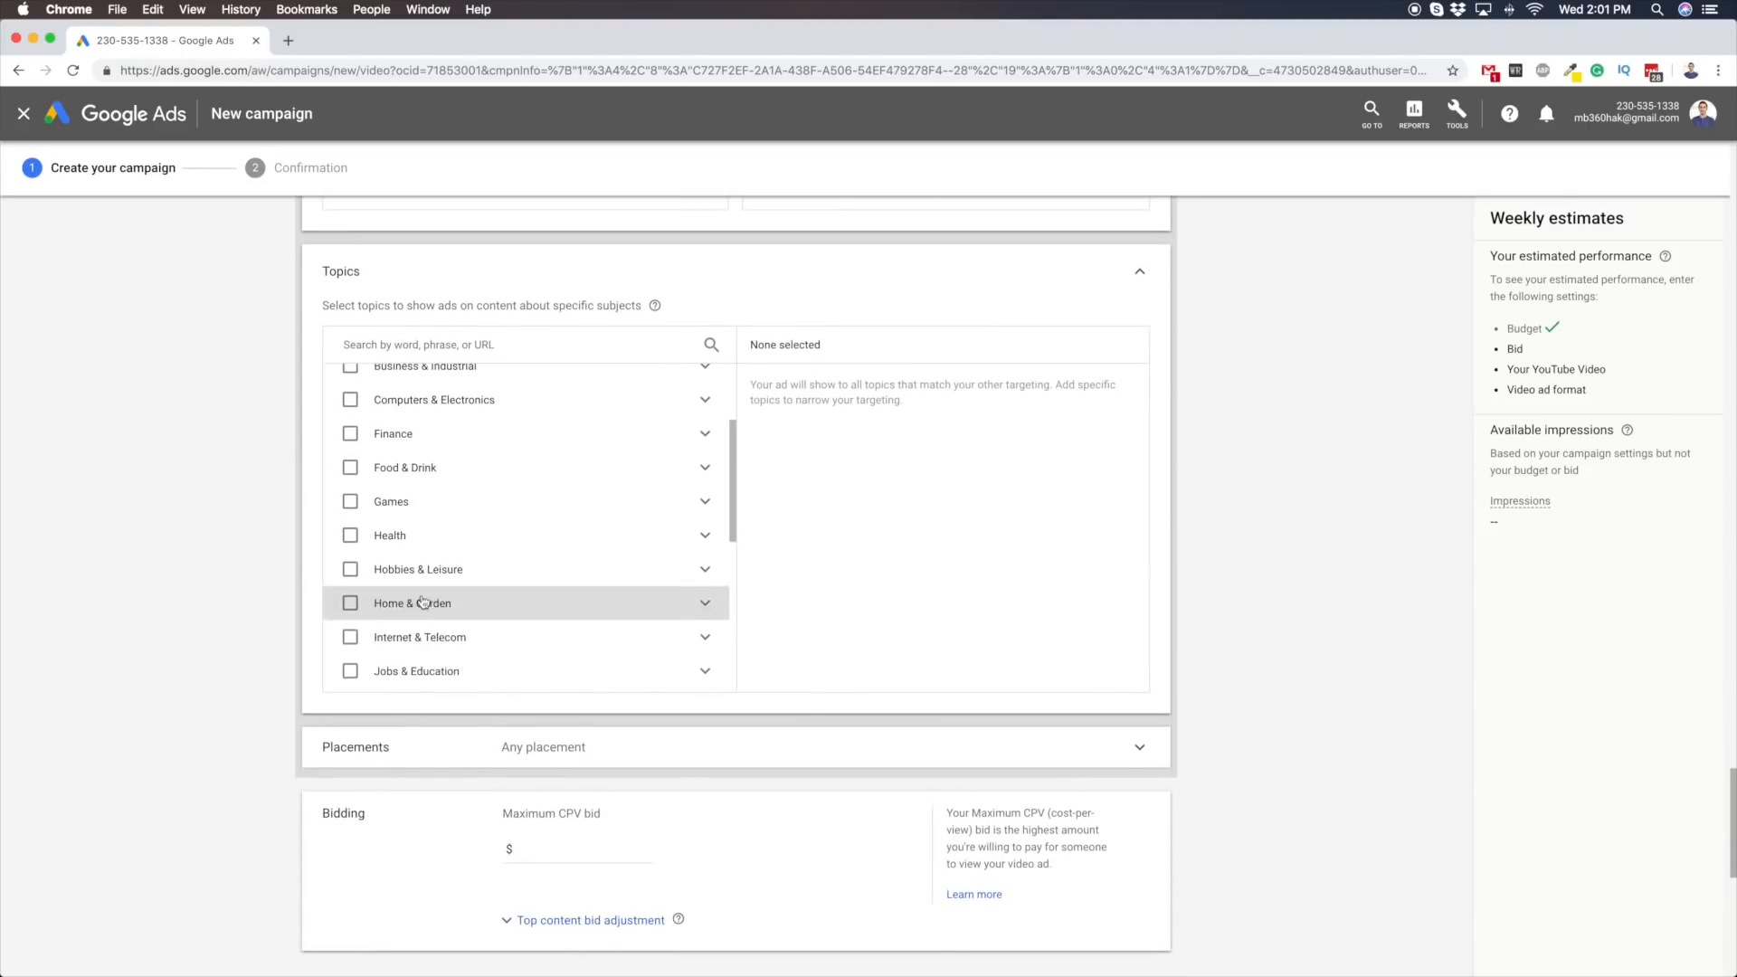
Expand placements and review the targeting choices for YouTube channels, videos, websites and apps
click(505, 751)
scroll(191, 722, down, 5)
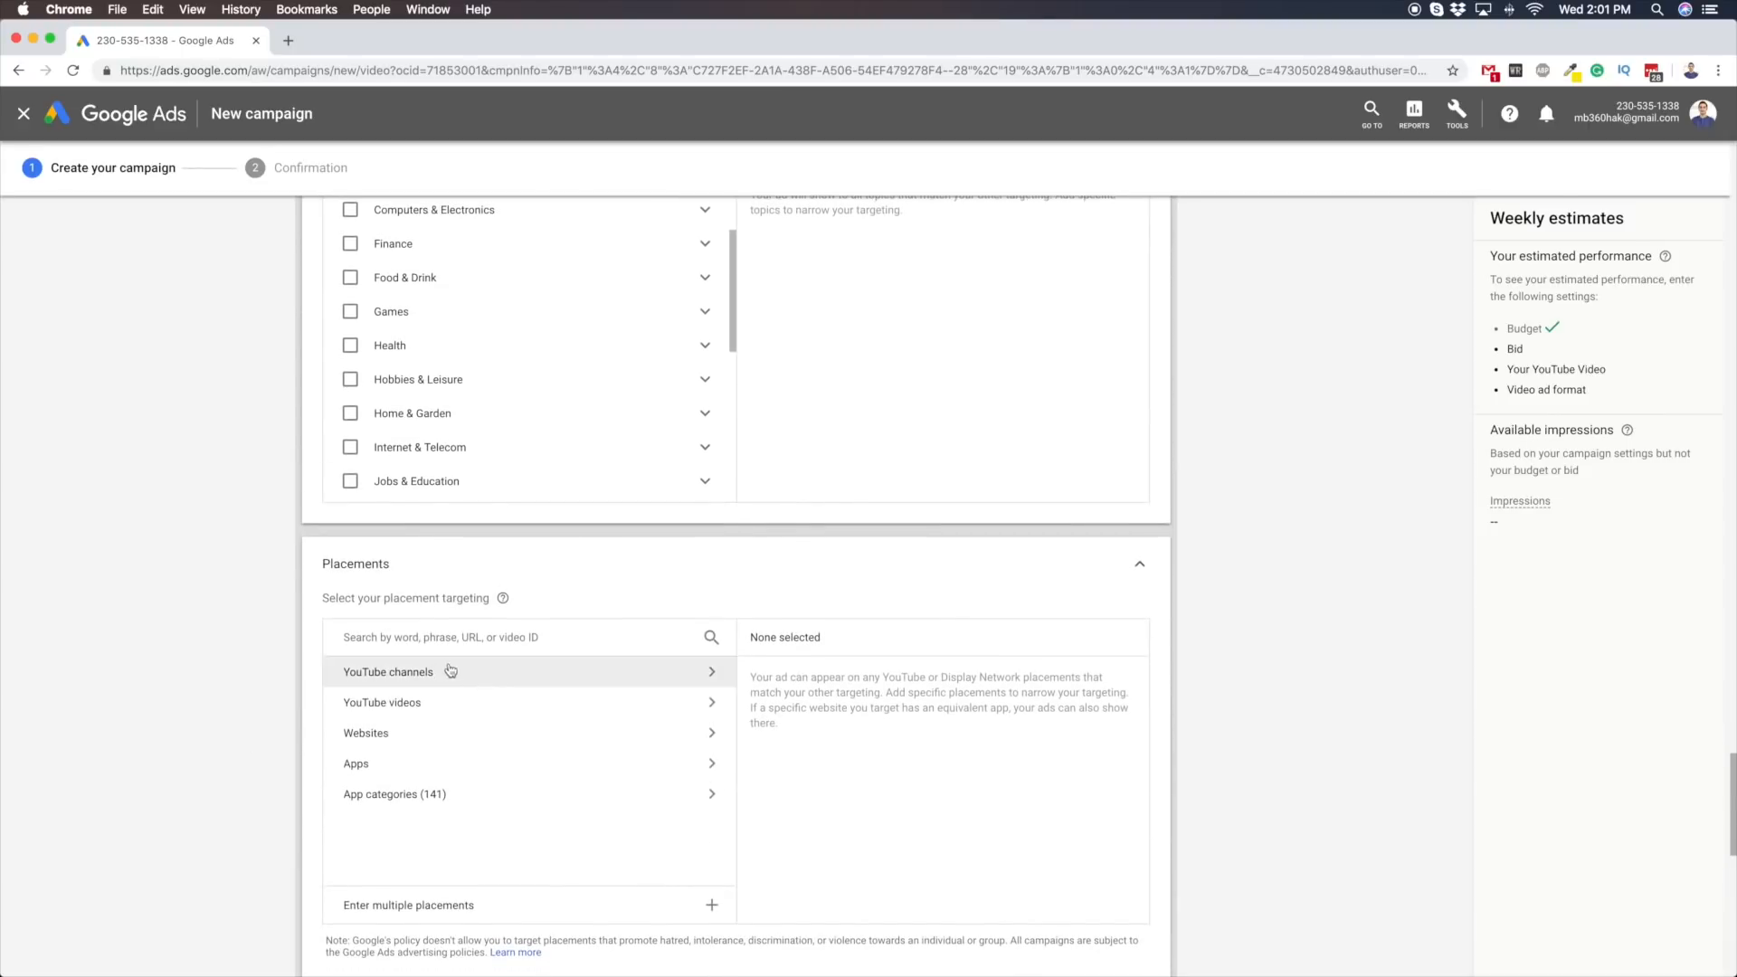
scroll(262, 625, down, 1)
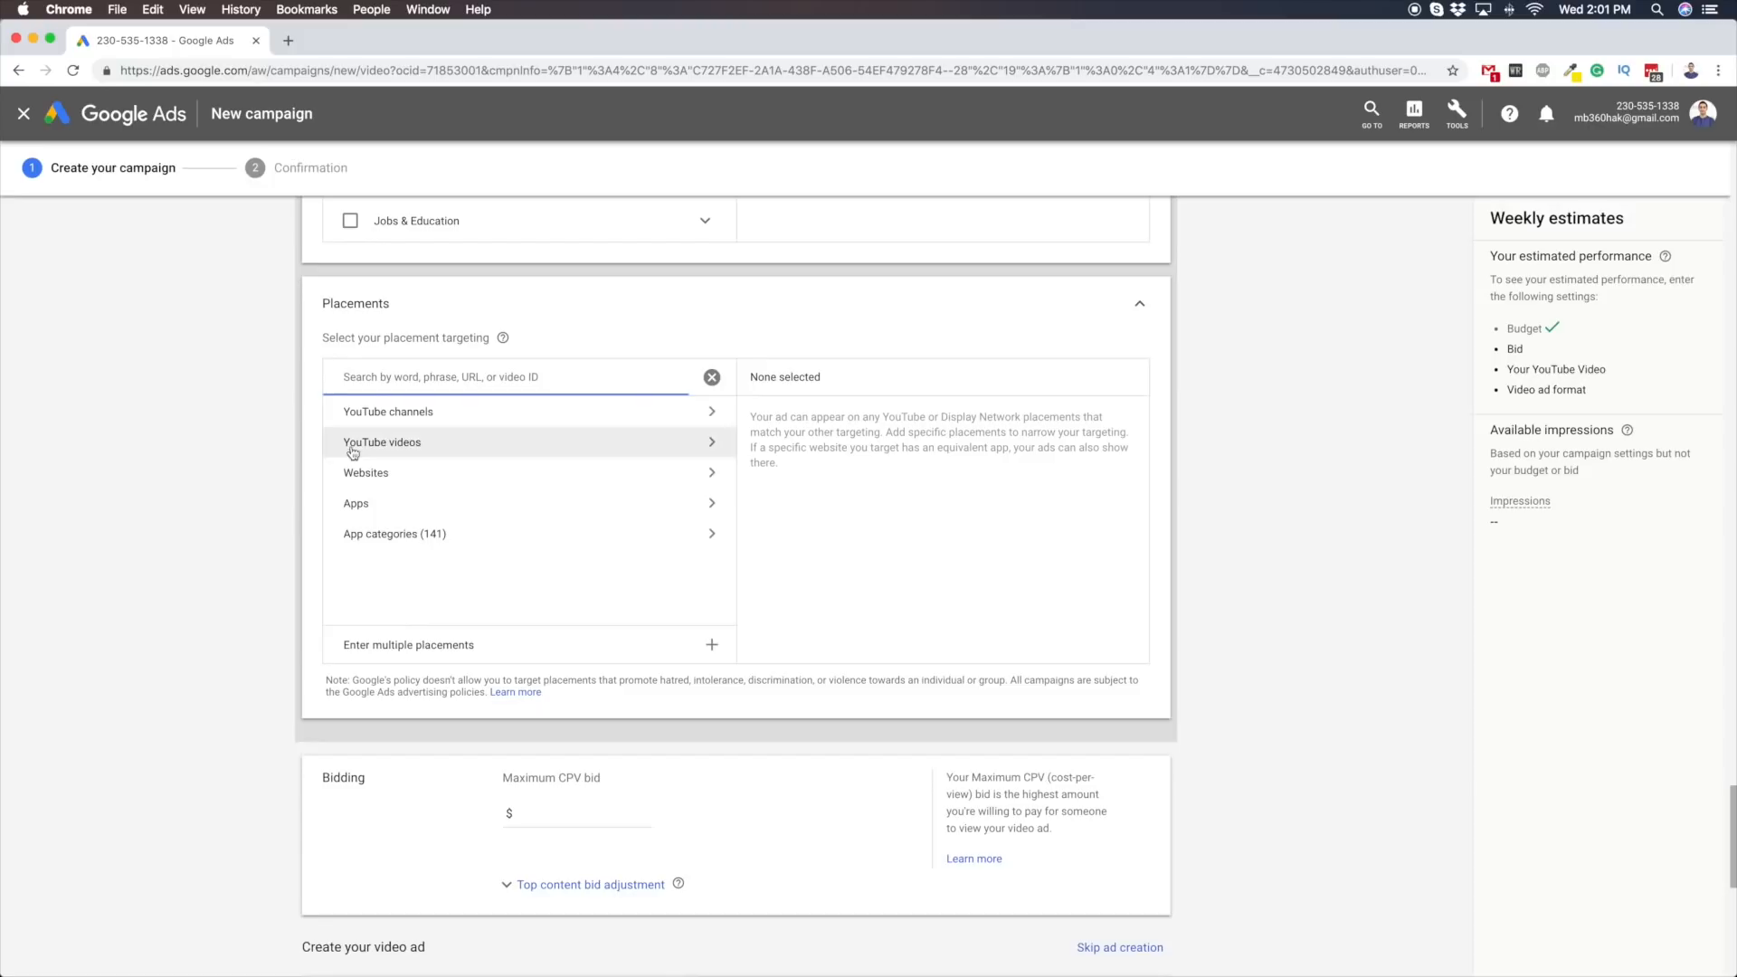
scroll(264, 512, down, 1)
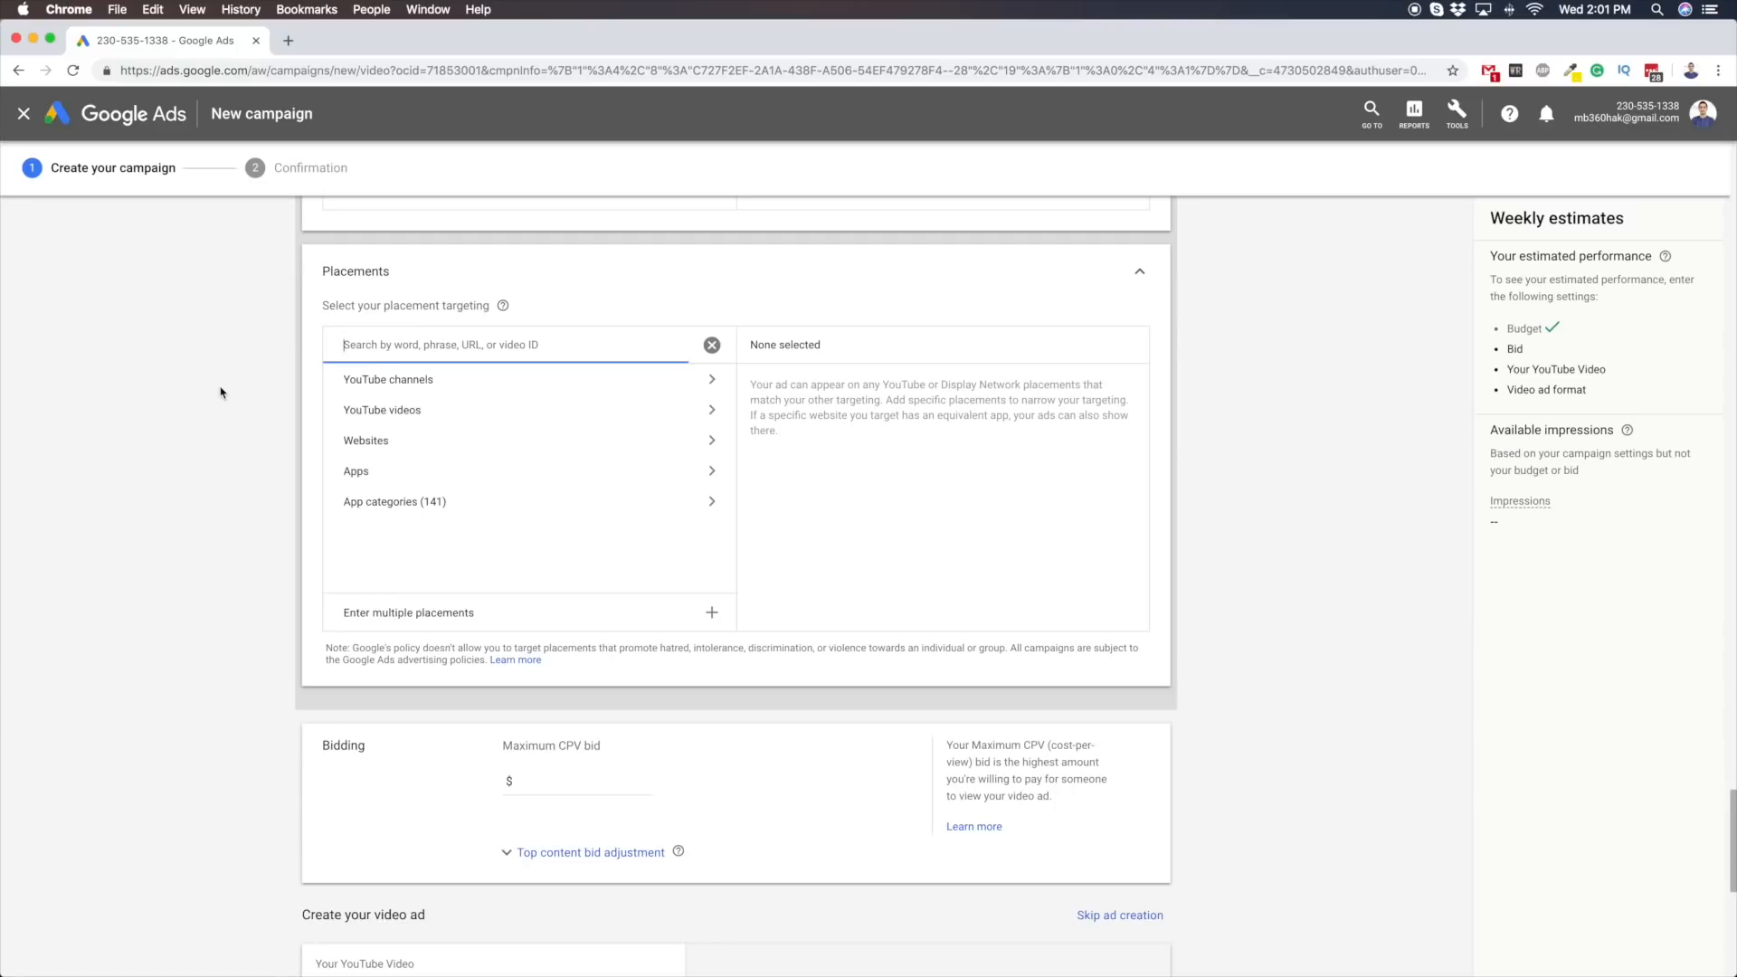
scroll(150, 480, down, 3)
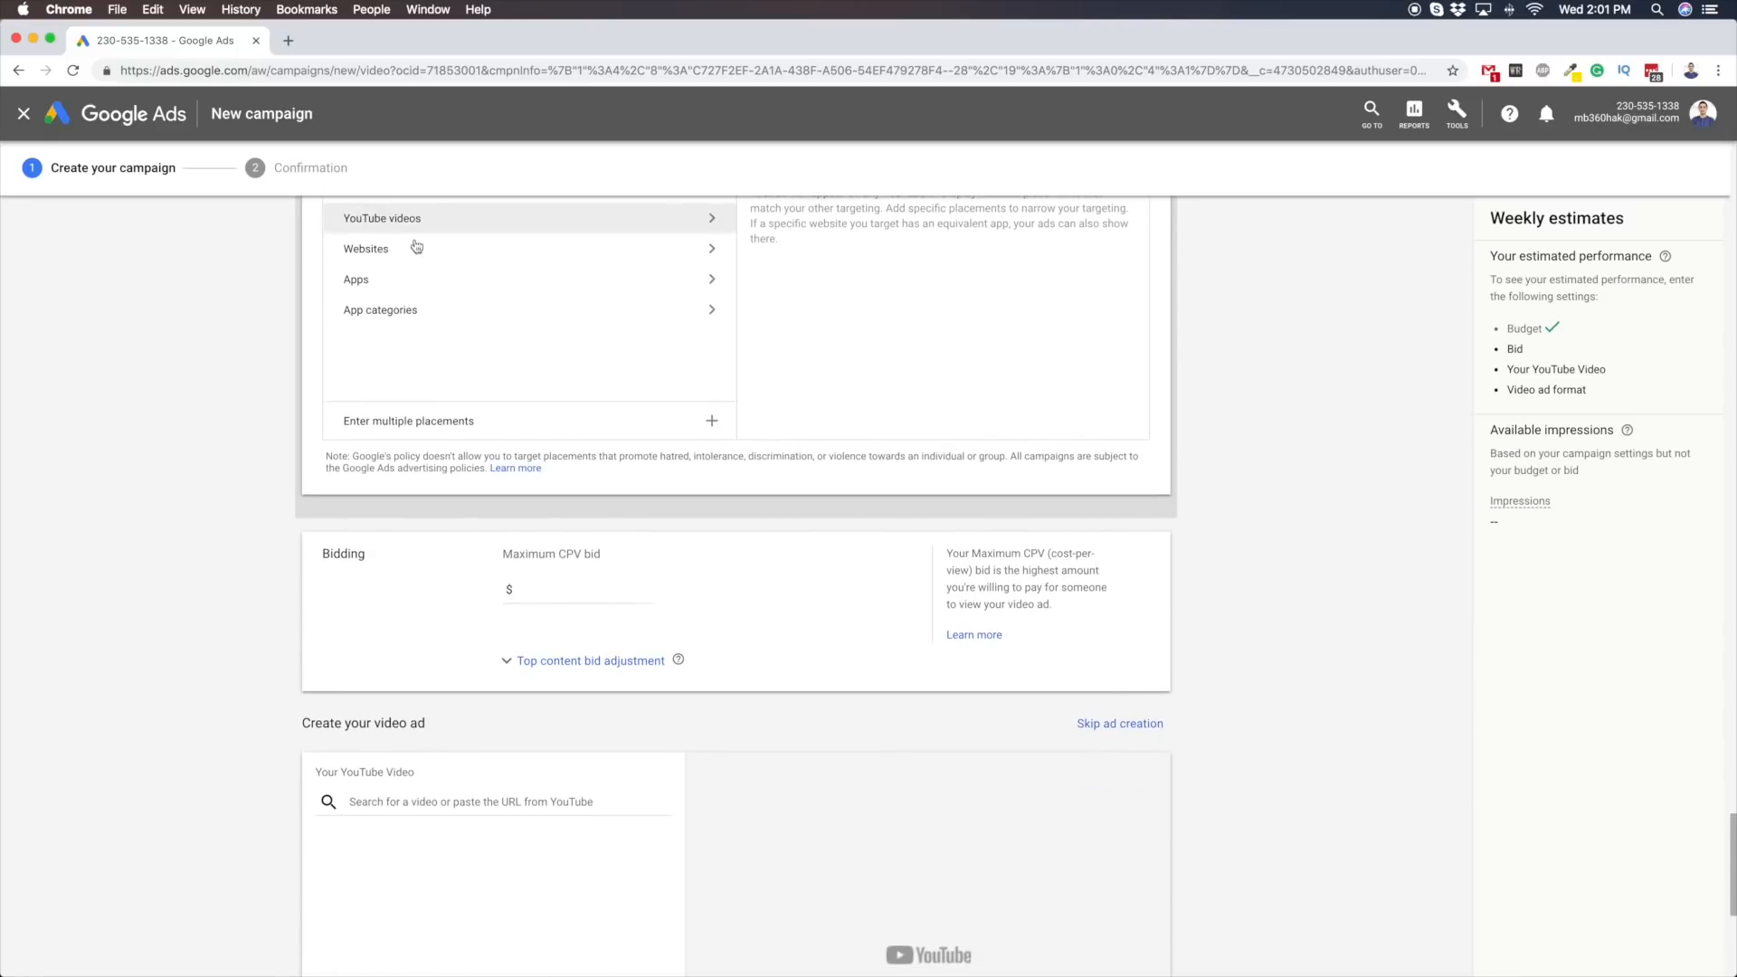
scroll(421, 362, up, 2)
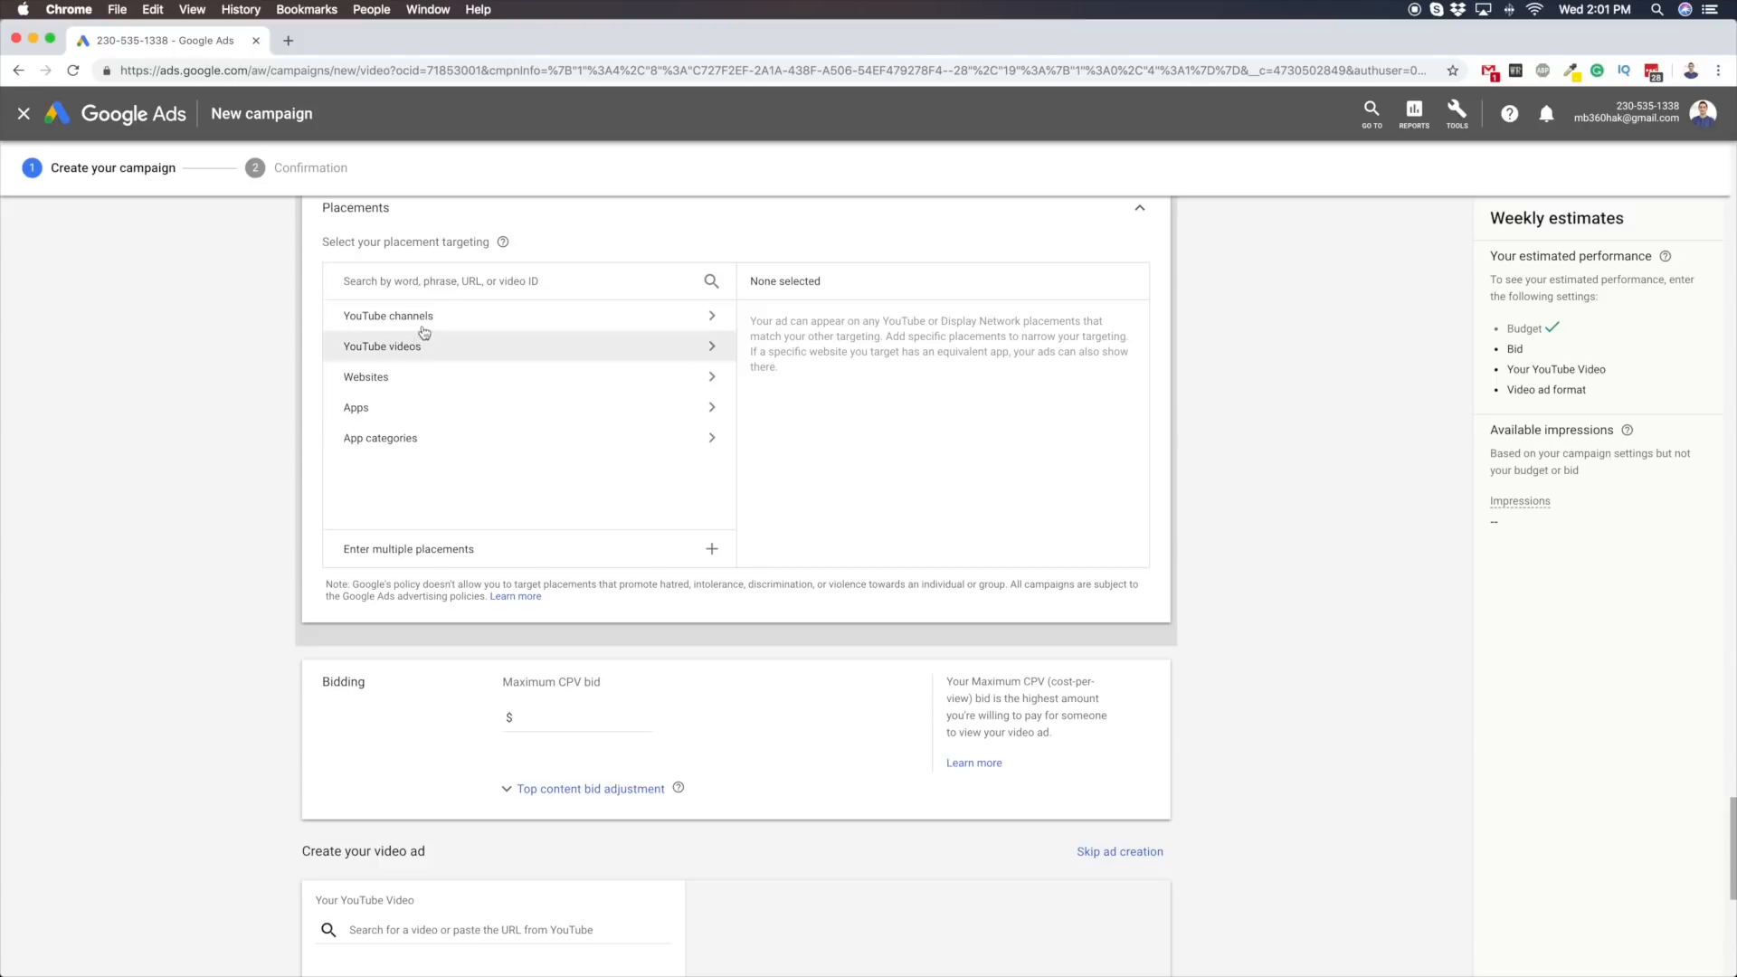
Set the maximum CPV bid to $0.09
scroll(648, 667, down, 3)
click(584, 537)
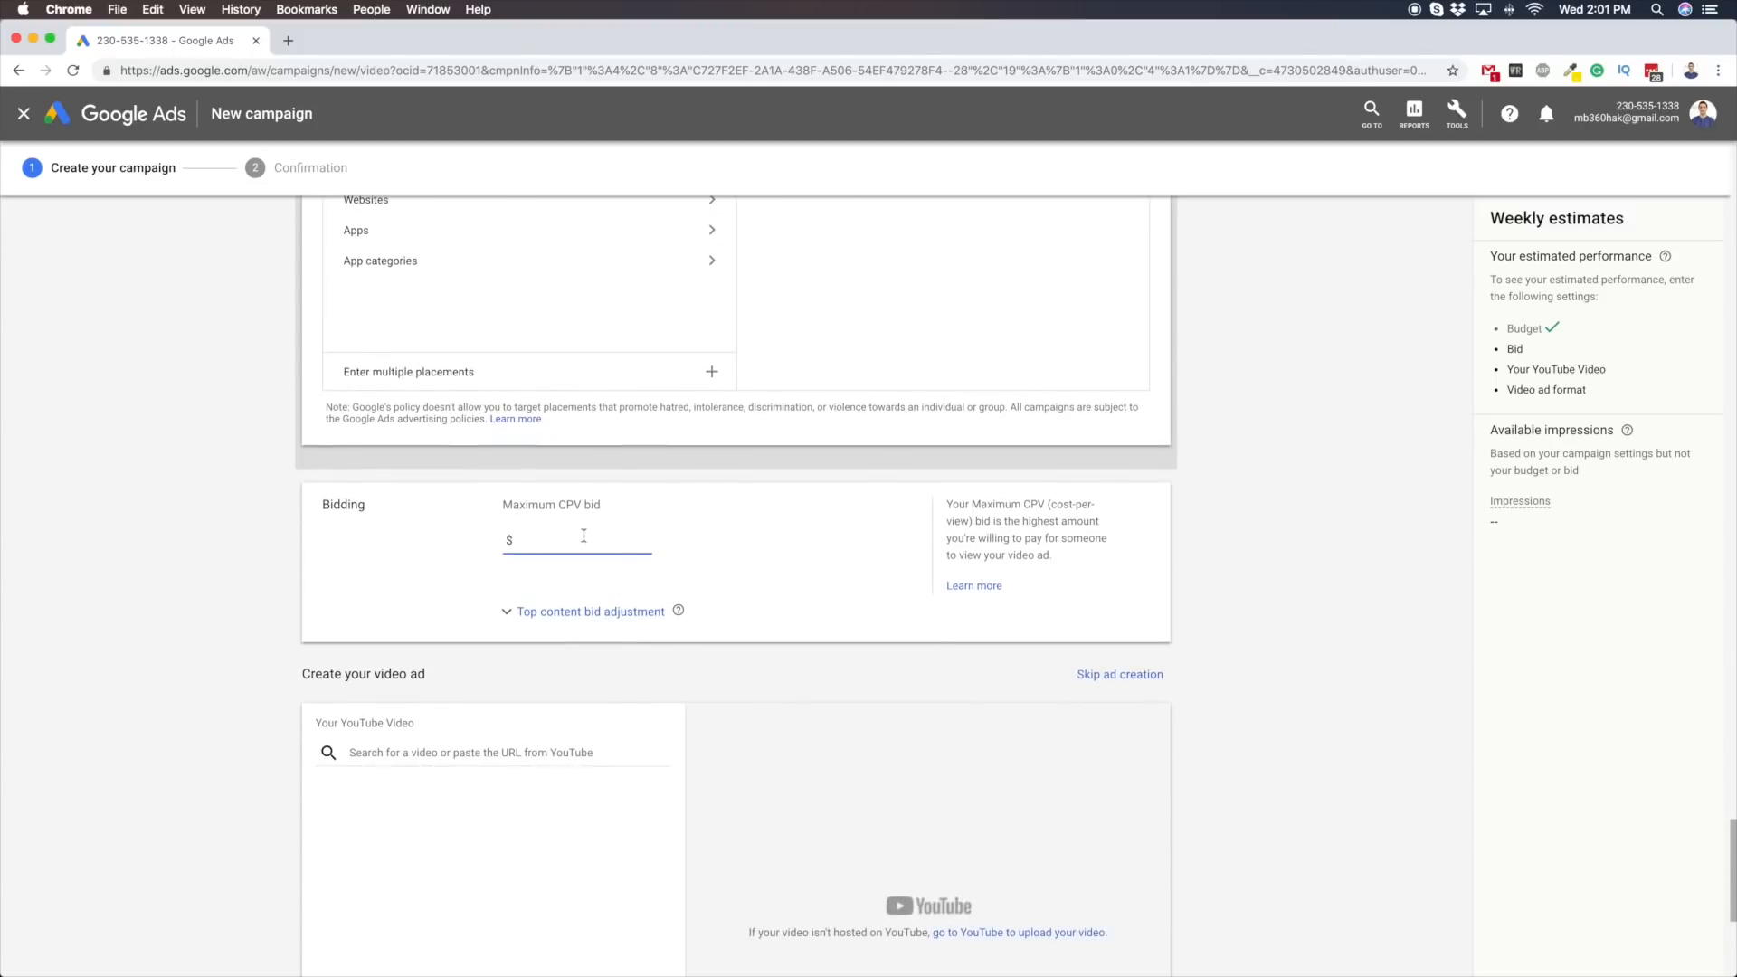
text(0.00)
click(251, 570)
scroll(438, 549, down, 2)
Add a top content bid adjustment of 40% to the ad group's bid
click(642, 515)
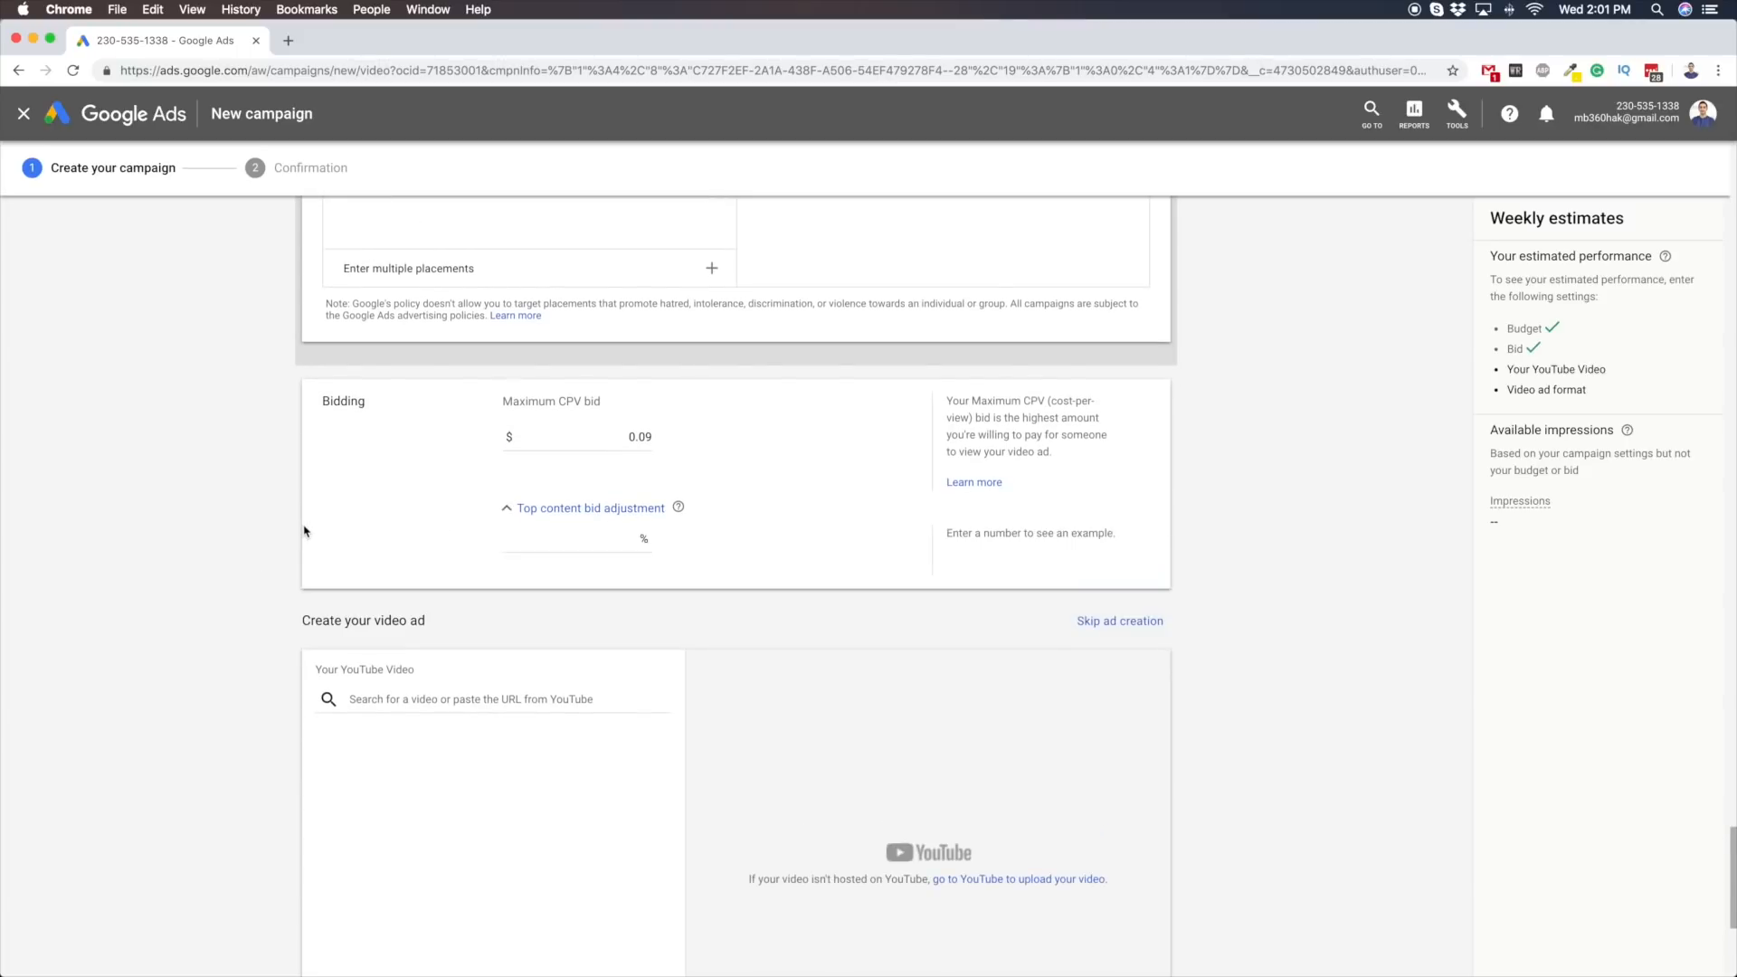
scroll(304, 531, down, 2)
click(539, 358)
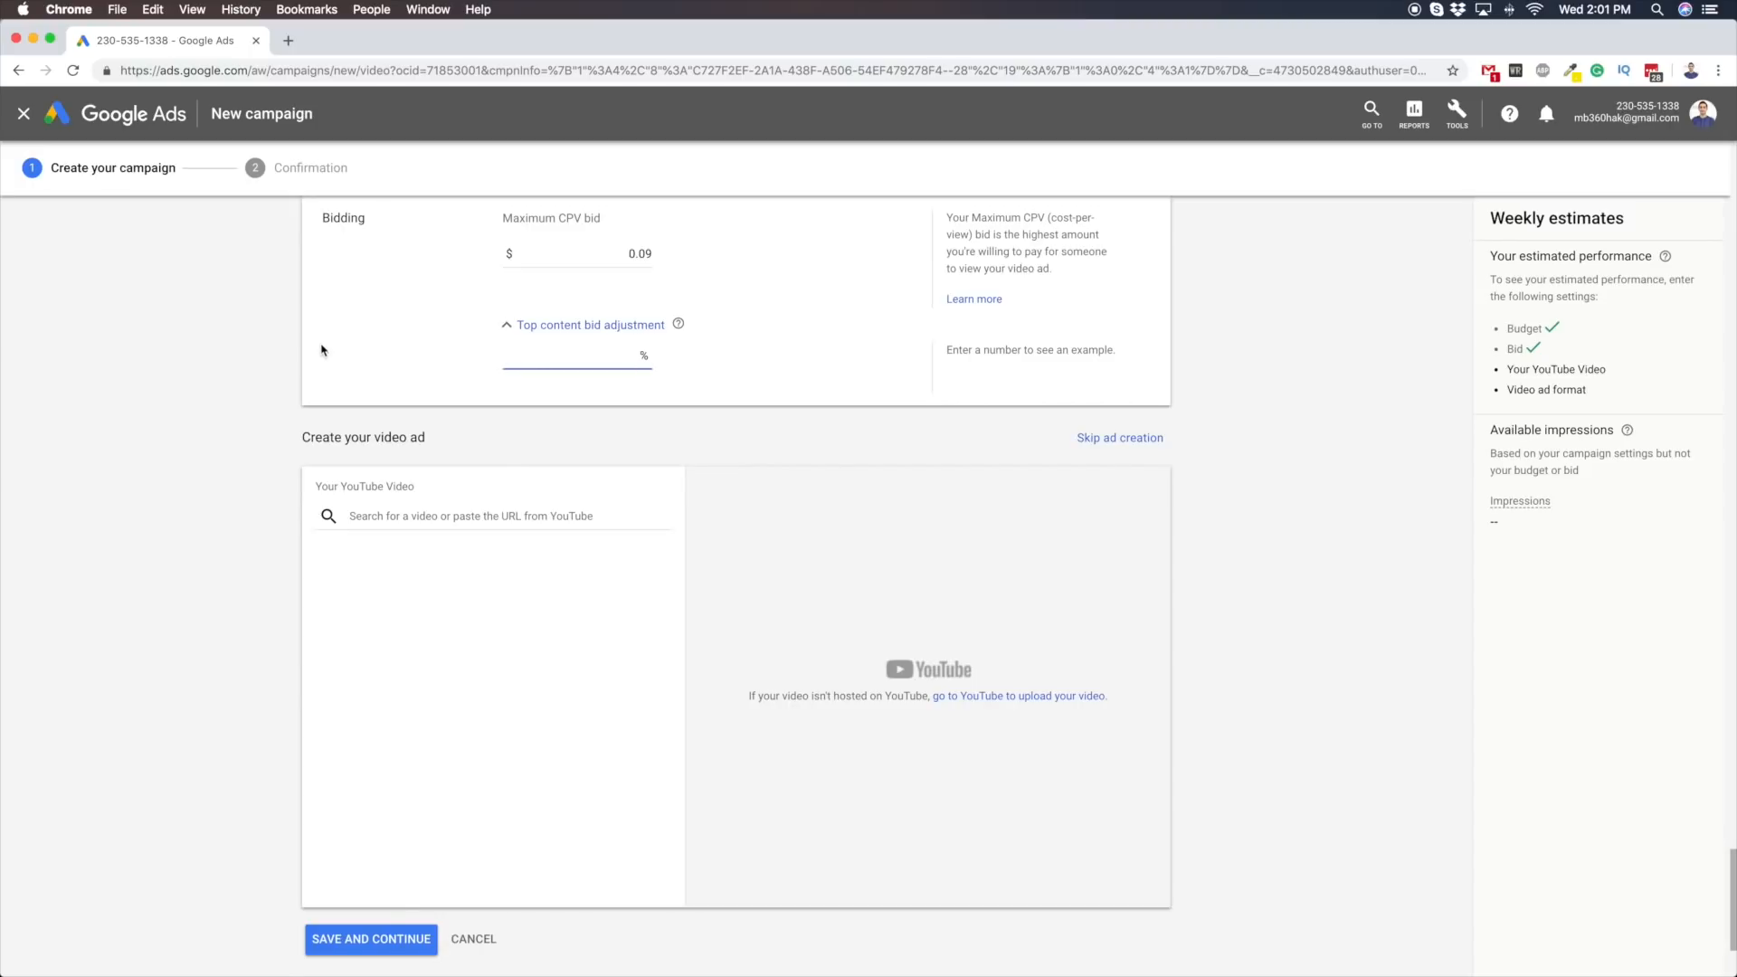
scroll(321, 350, up, 3)
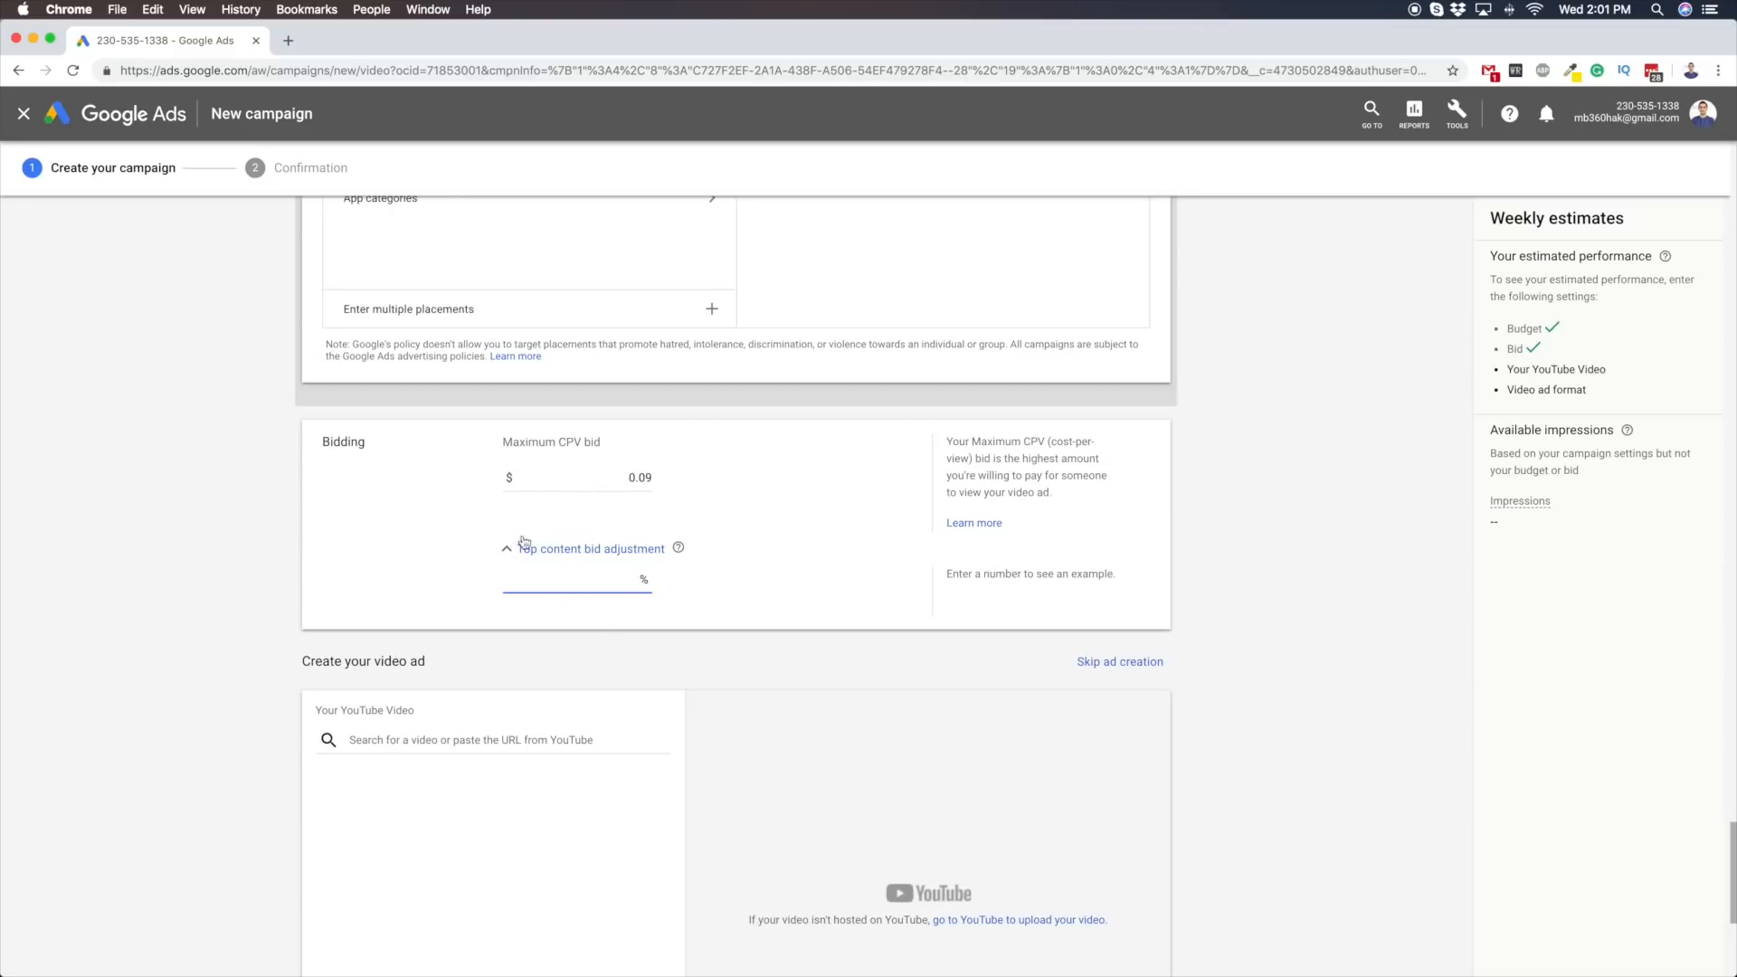
click(721, 555)
click(593, 579)
text(40)
click(731, 570)
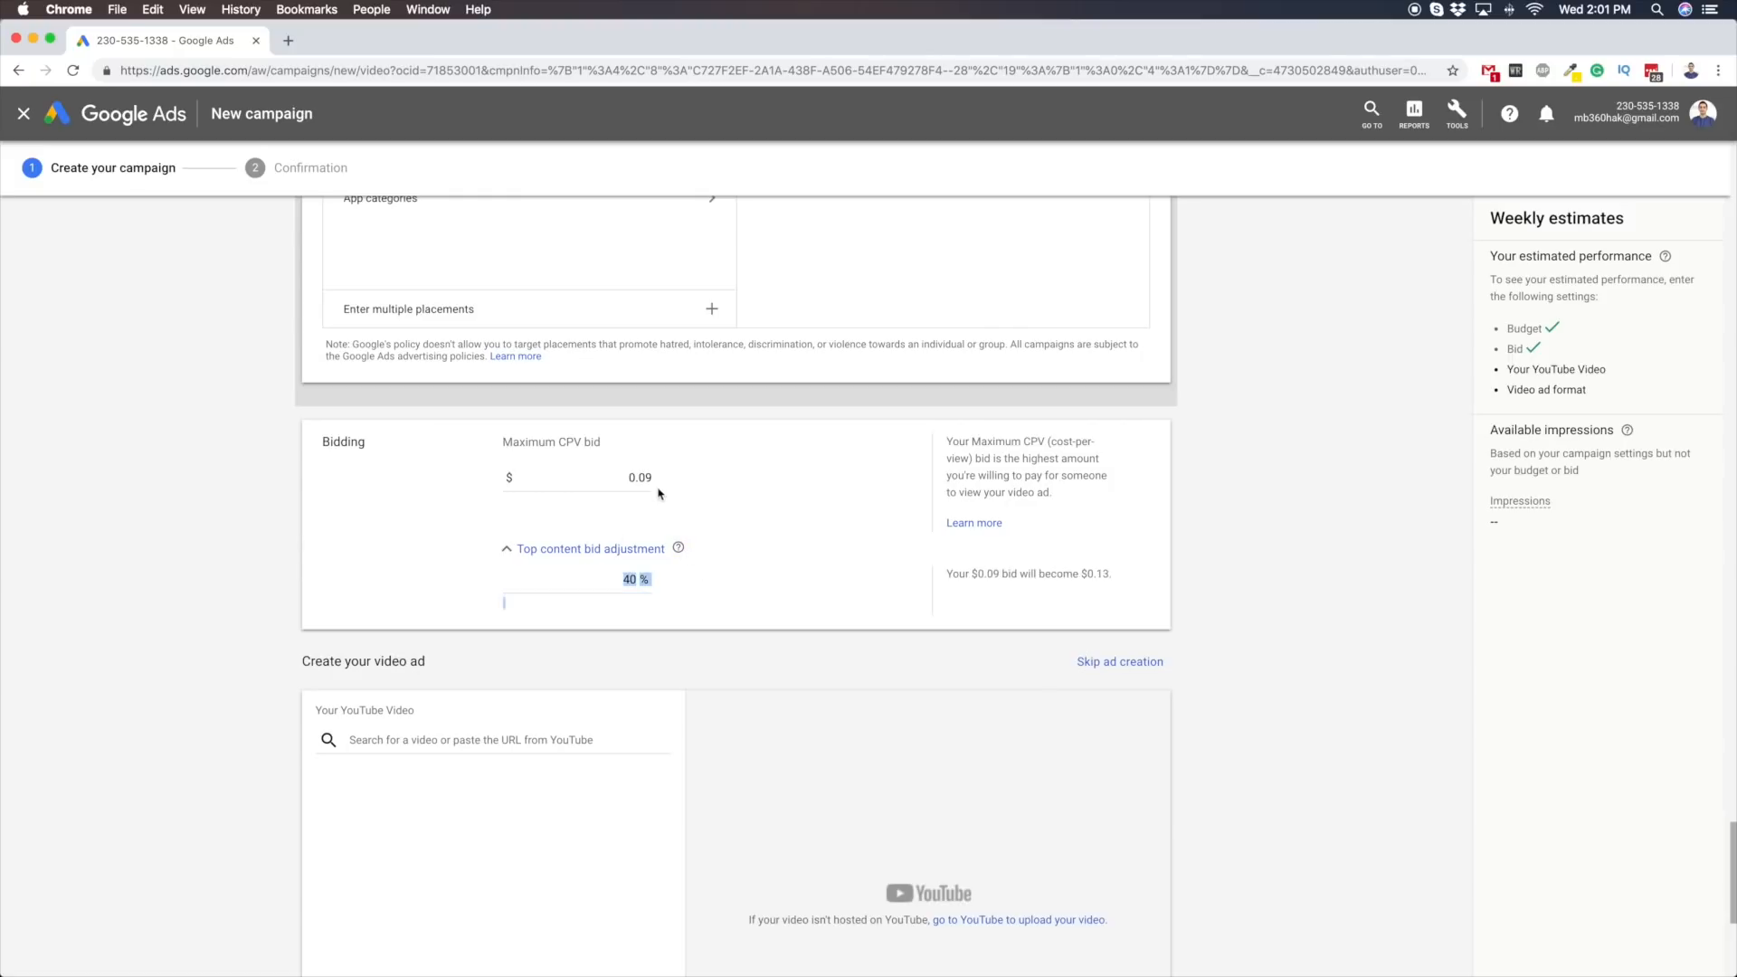
Examine how the maximum CPV bid relates to the top content bid adjustment
drag(636, 478, 651, 481)
click(442, 482)
drag(643, 477, 689, 483)
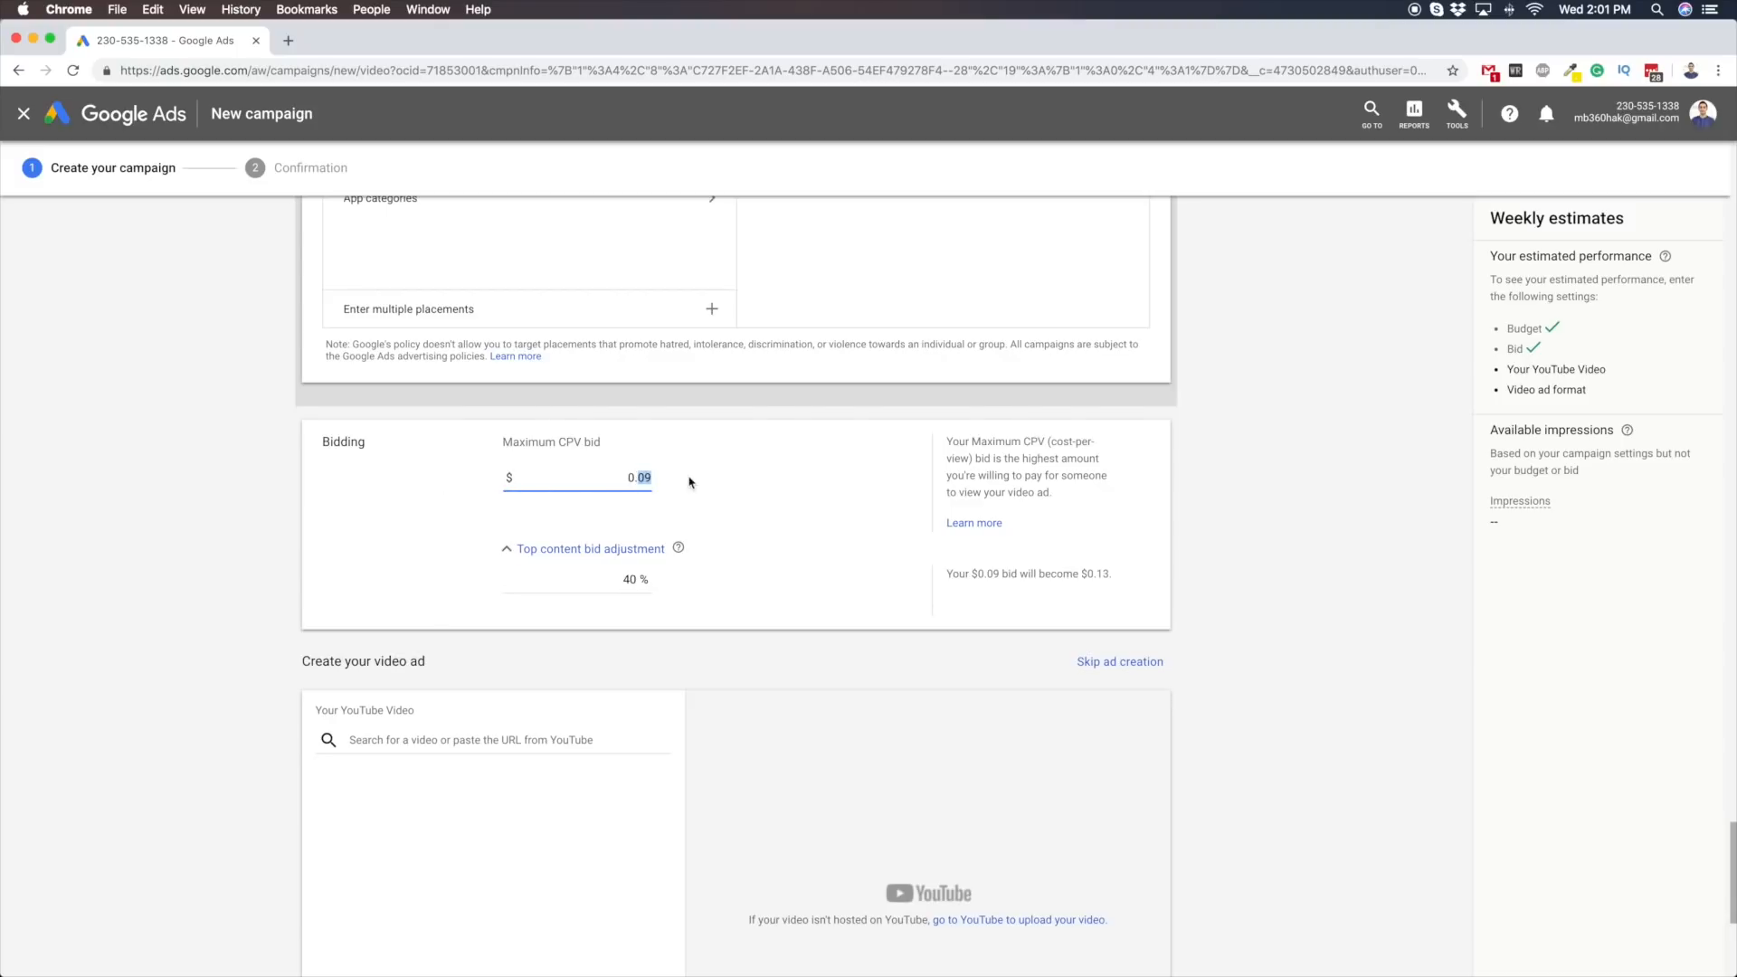
double_click(640, 478)
click(614, 580)
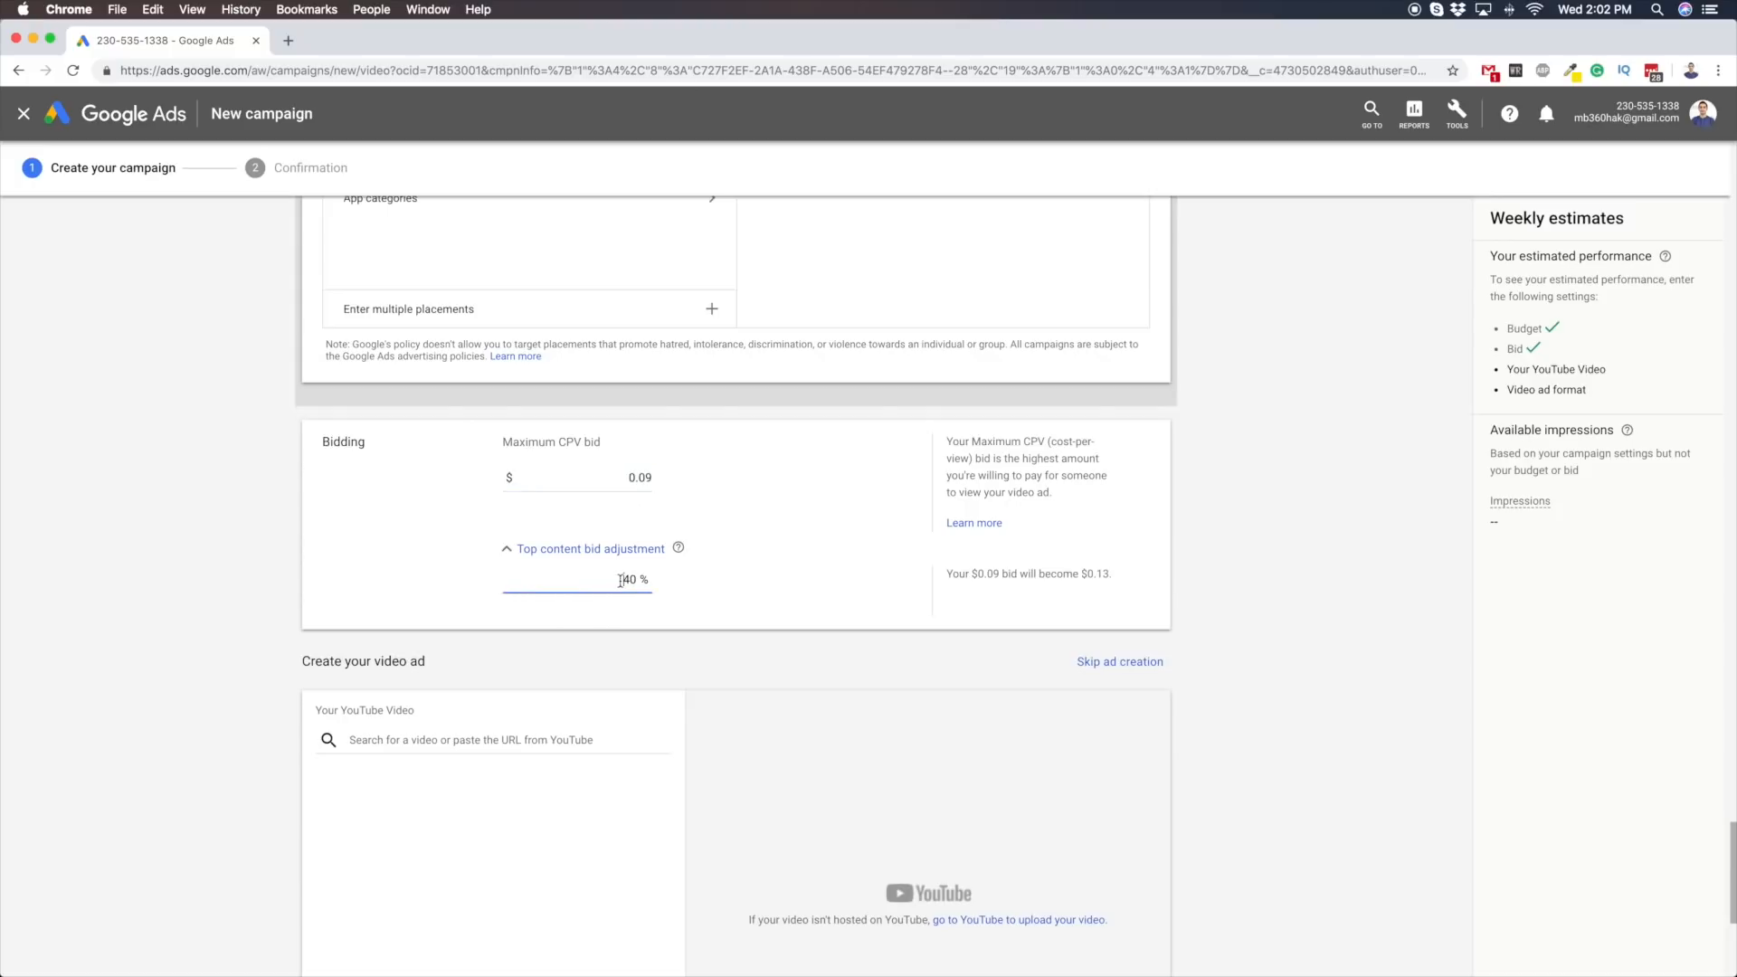
click(722, 589)
Open the YouTube channel in a new browser tab and copy the link of the "30k Subscribers Giveaway!" video
scroll(355, 577, down, 5)
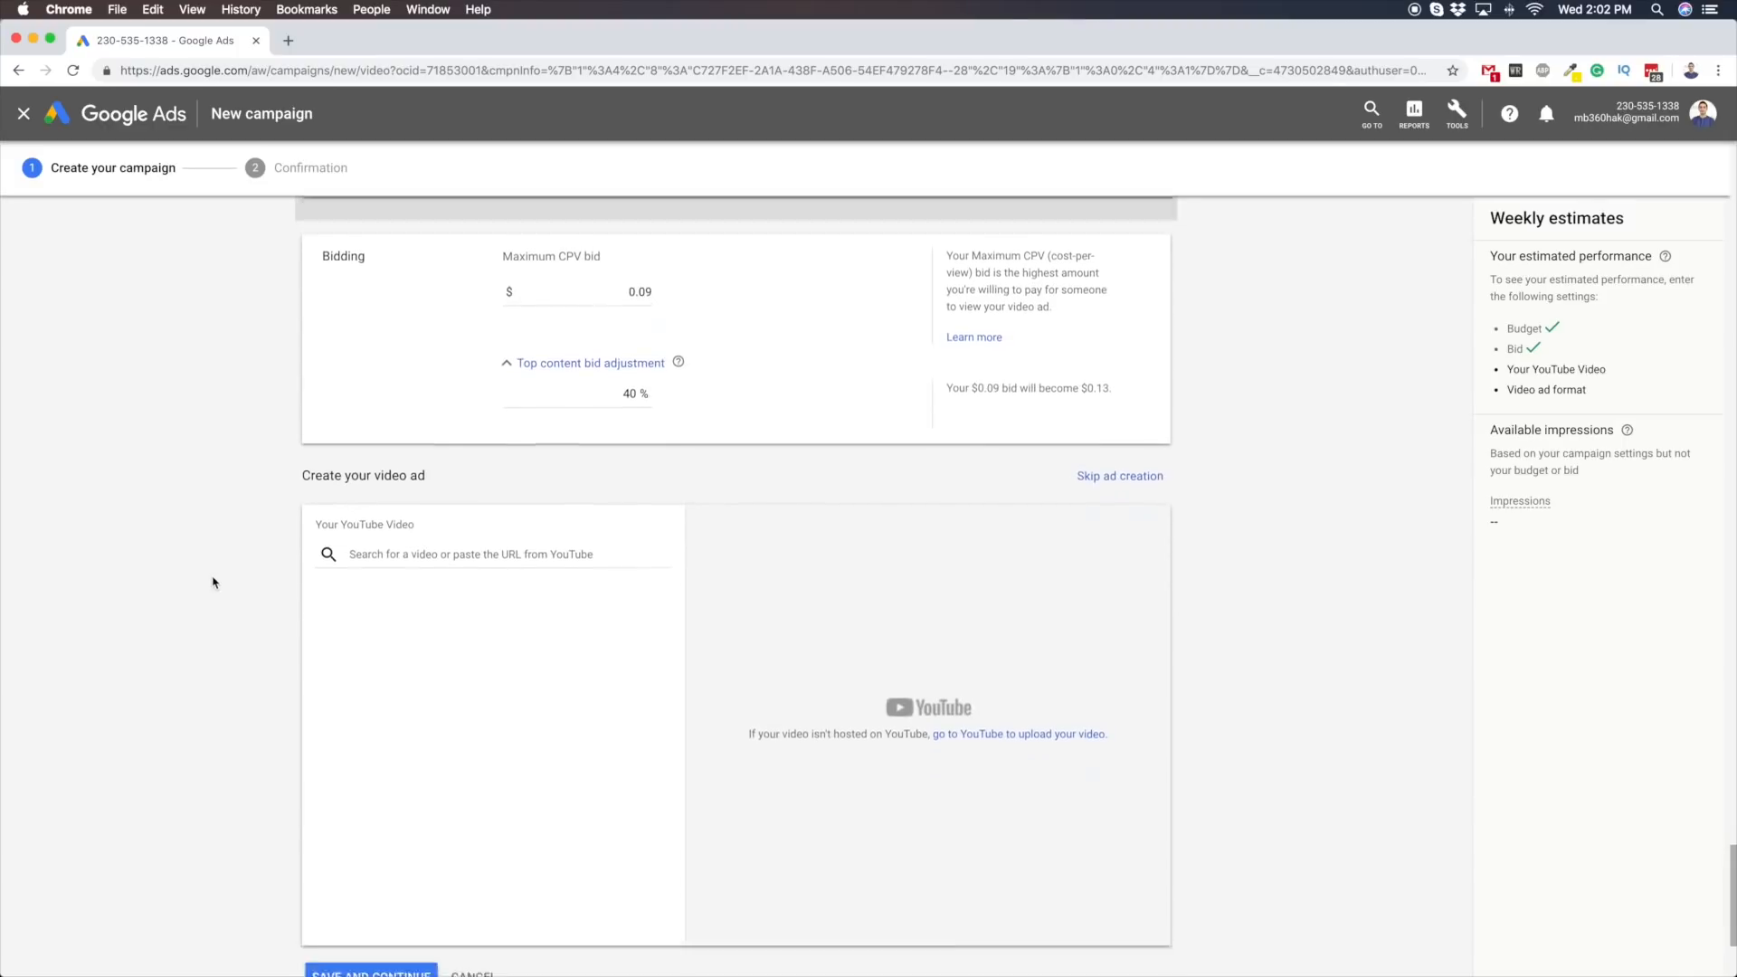
click(524, 467)
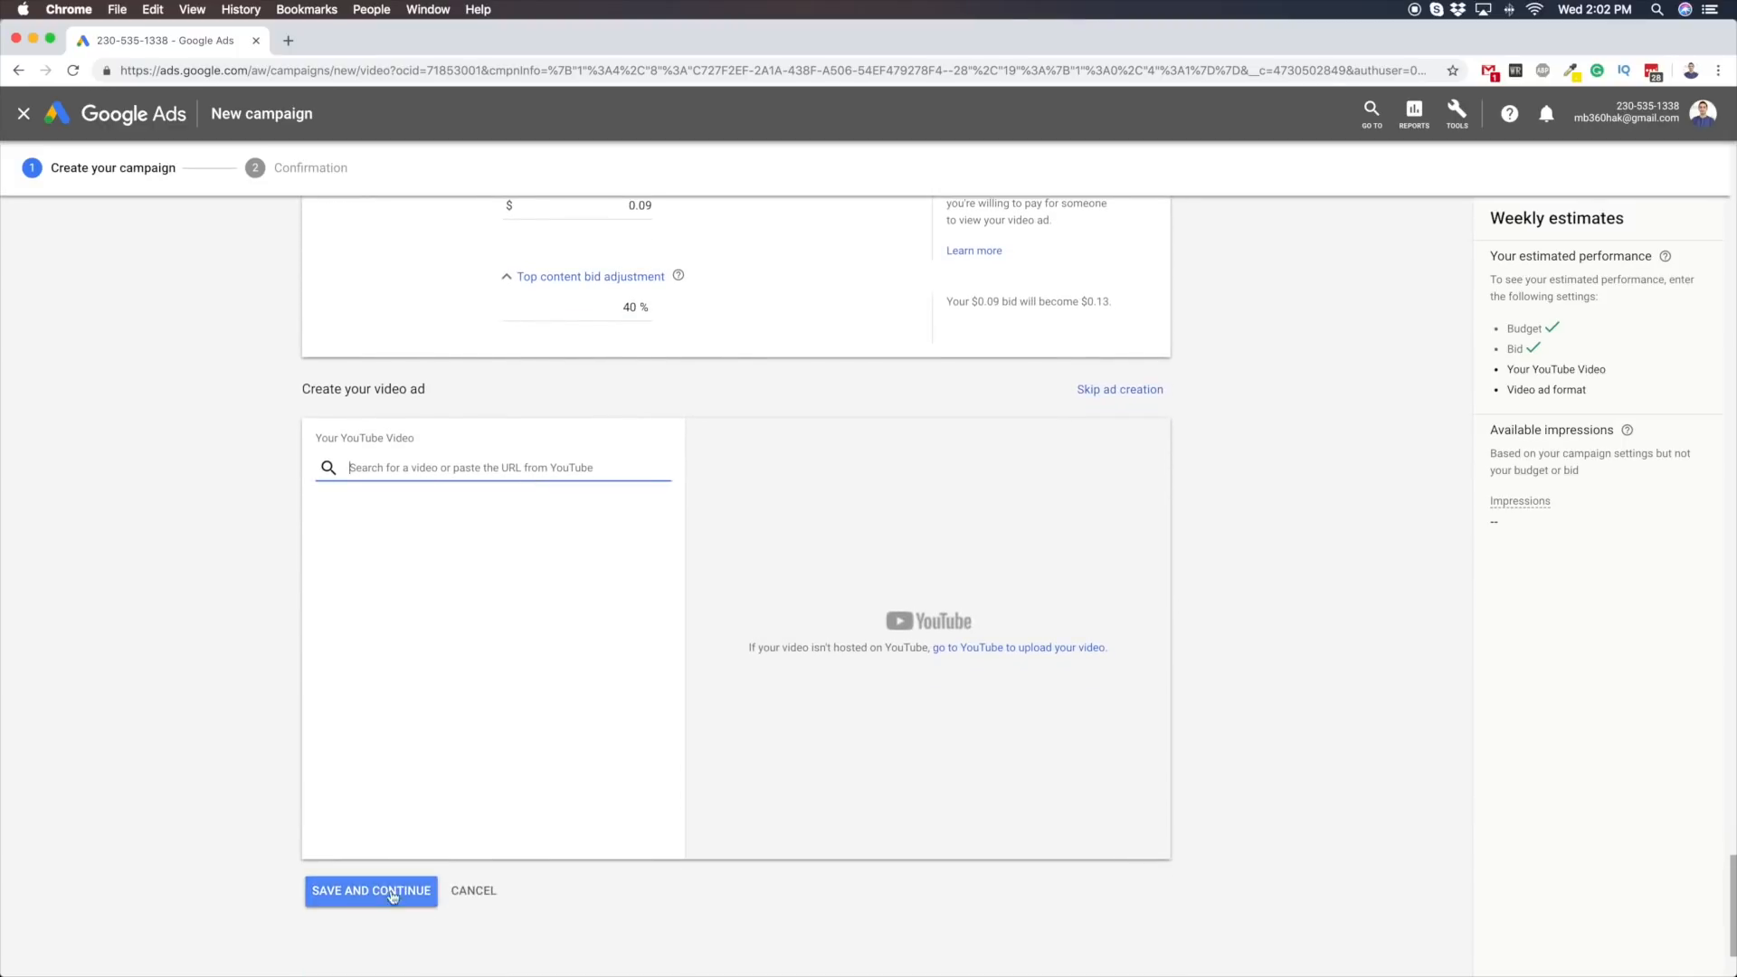
scroll(514, 878, up, 5)
scroll(515, 868, down, 5)
click(288, 40)
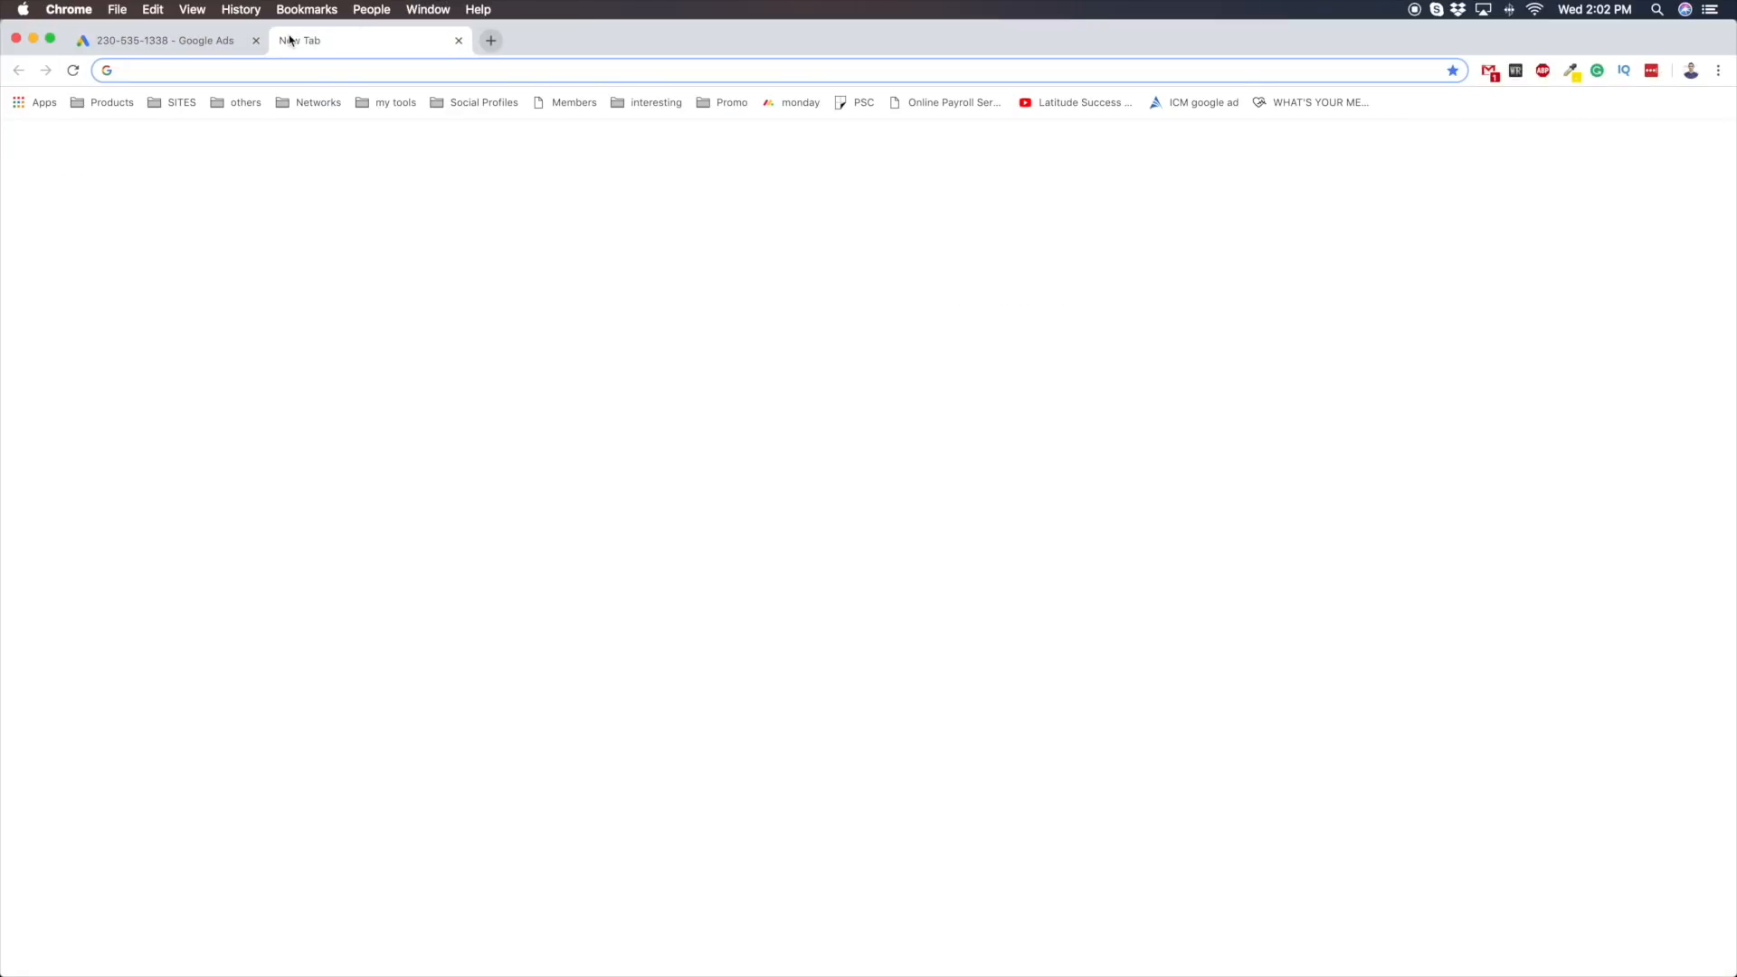
text(youtube.com)
key(Down)
key(Return)
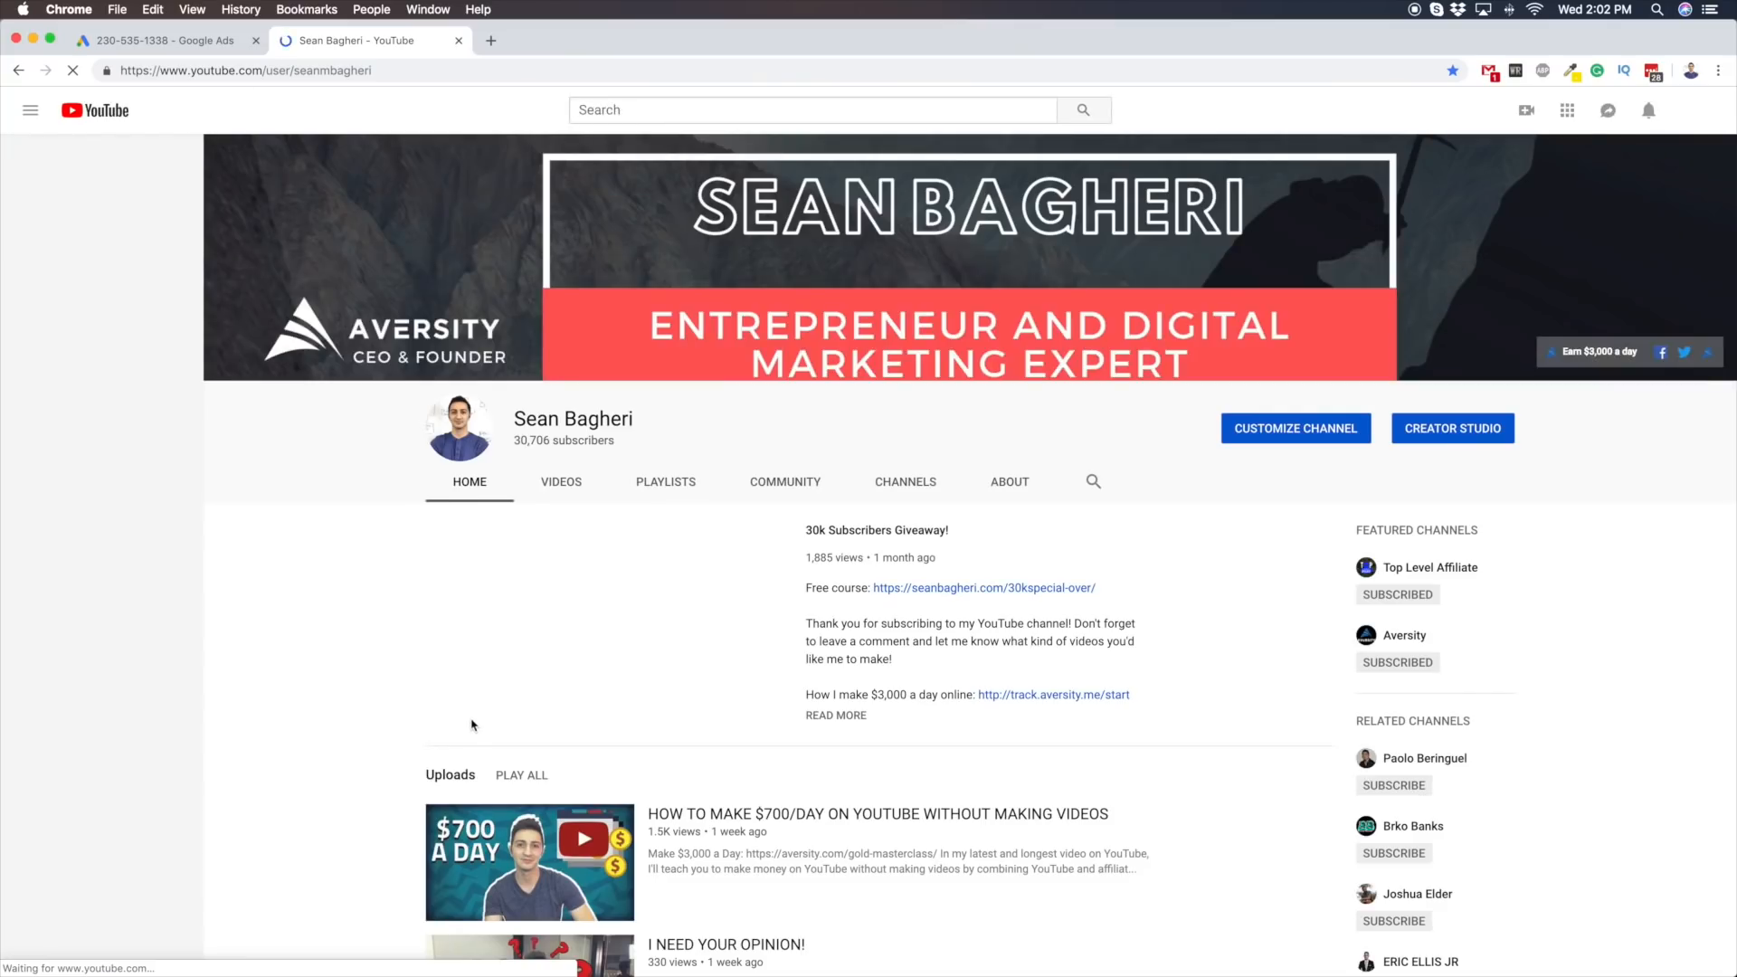
click(465, 715)
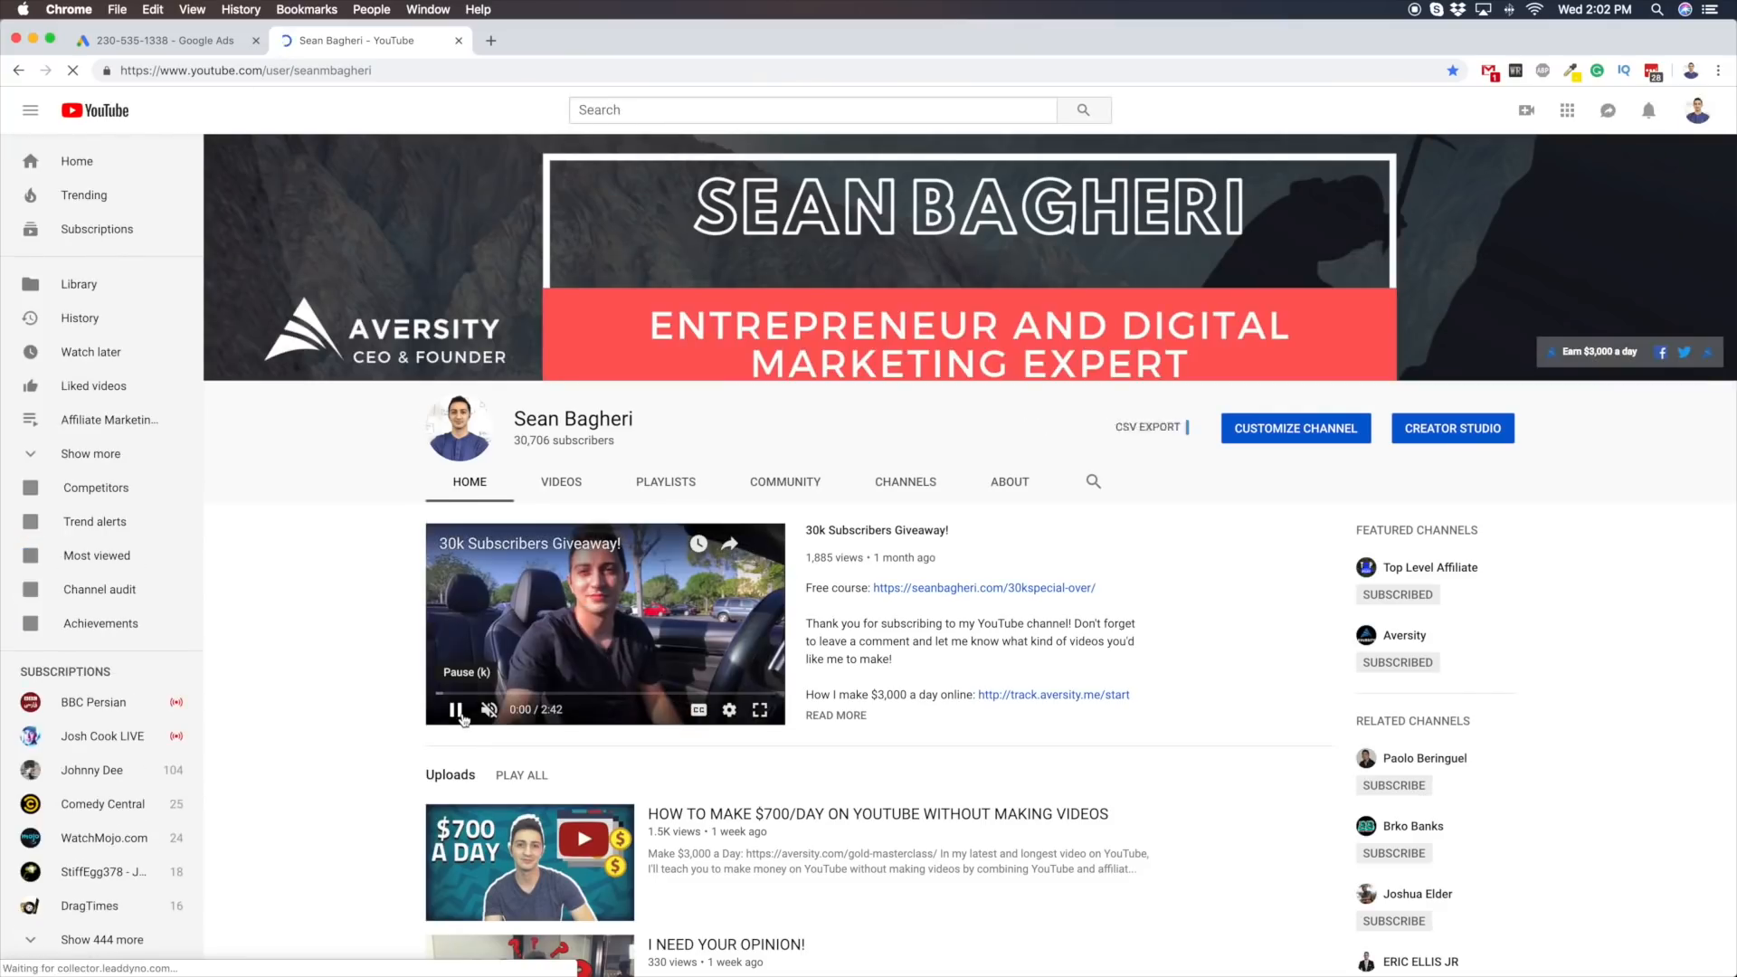
right_click(549, 548)
click(631, 630)
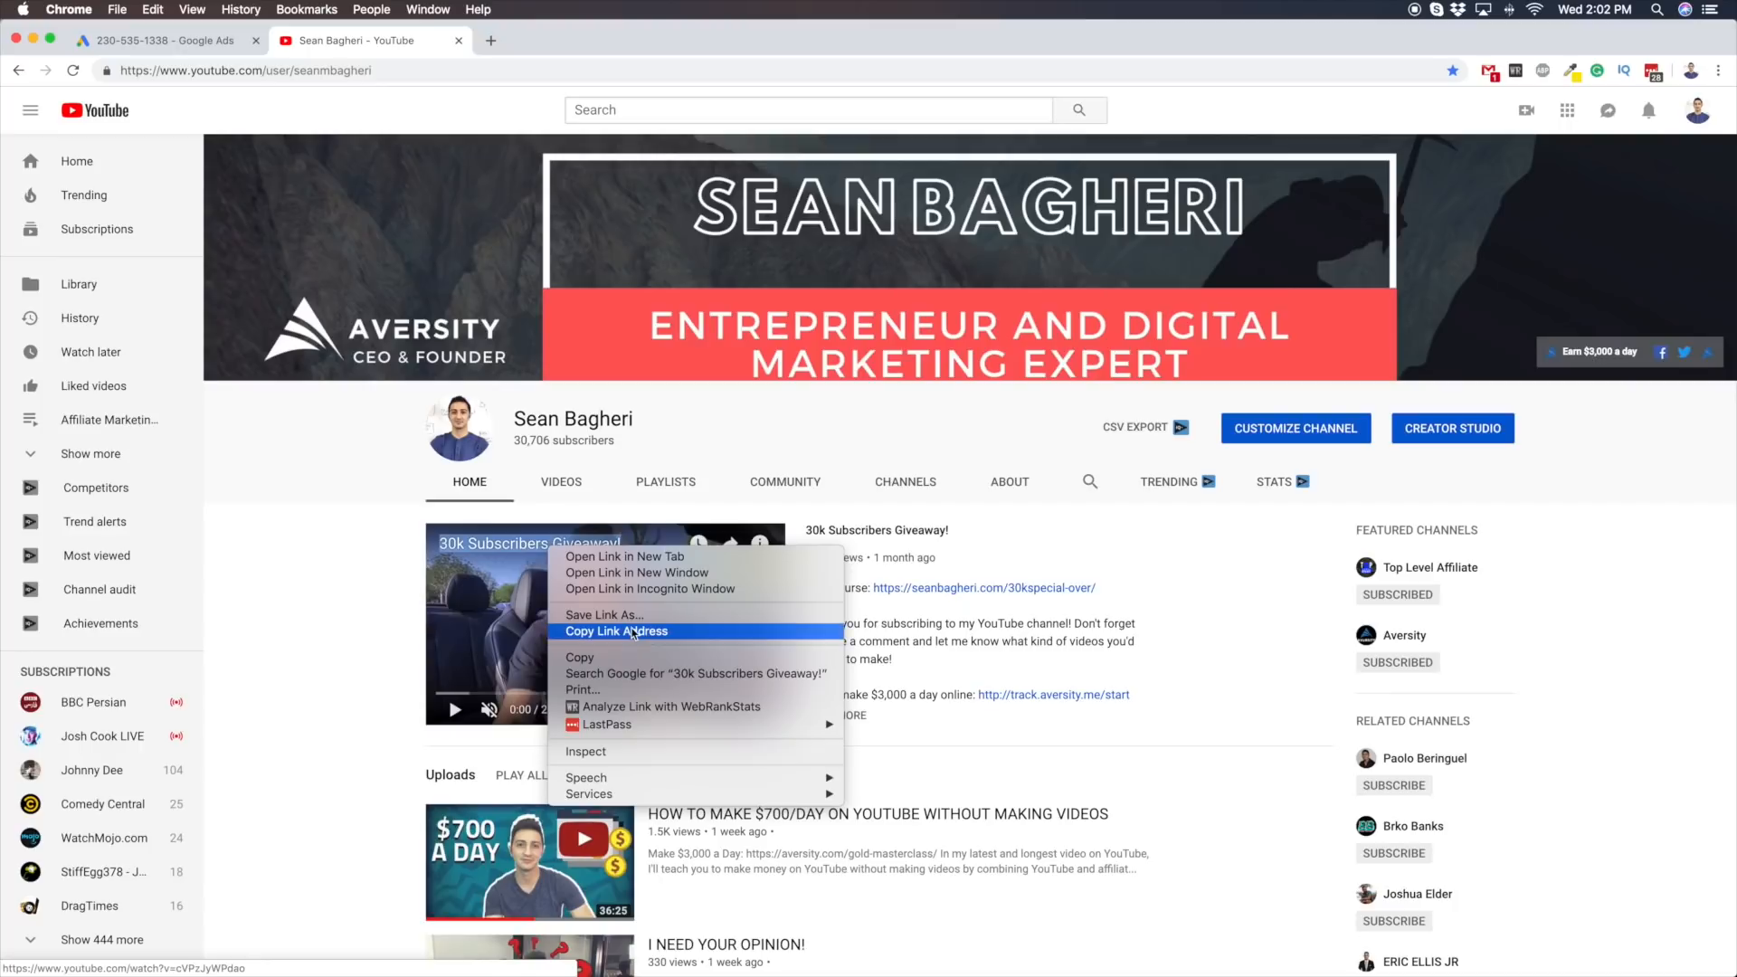
Return to the campaign setup and paste the copied link as the ad's YouTube video
click(459, 40)
right_click(487, 460)
click(534, 579)
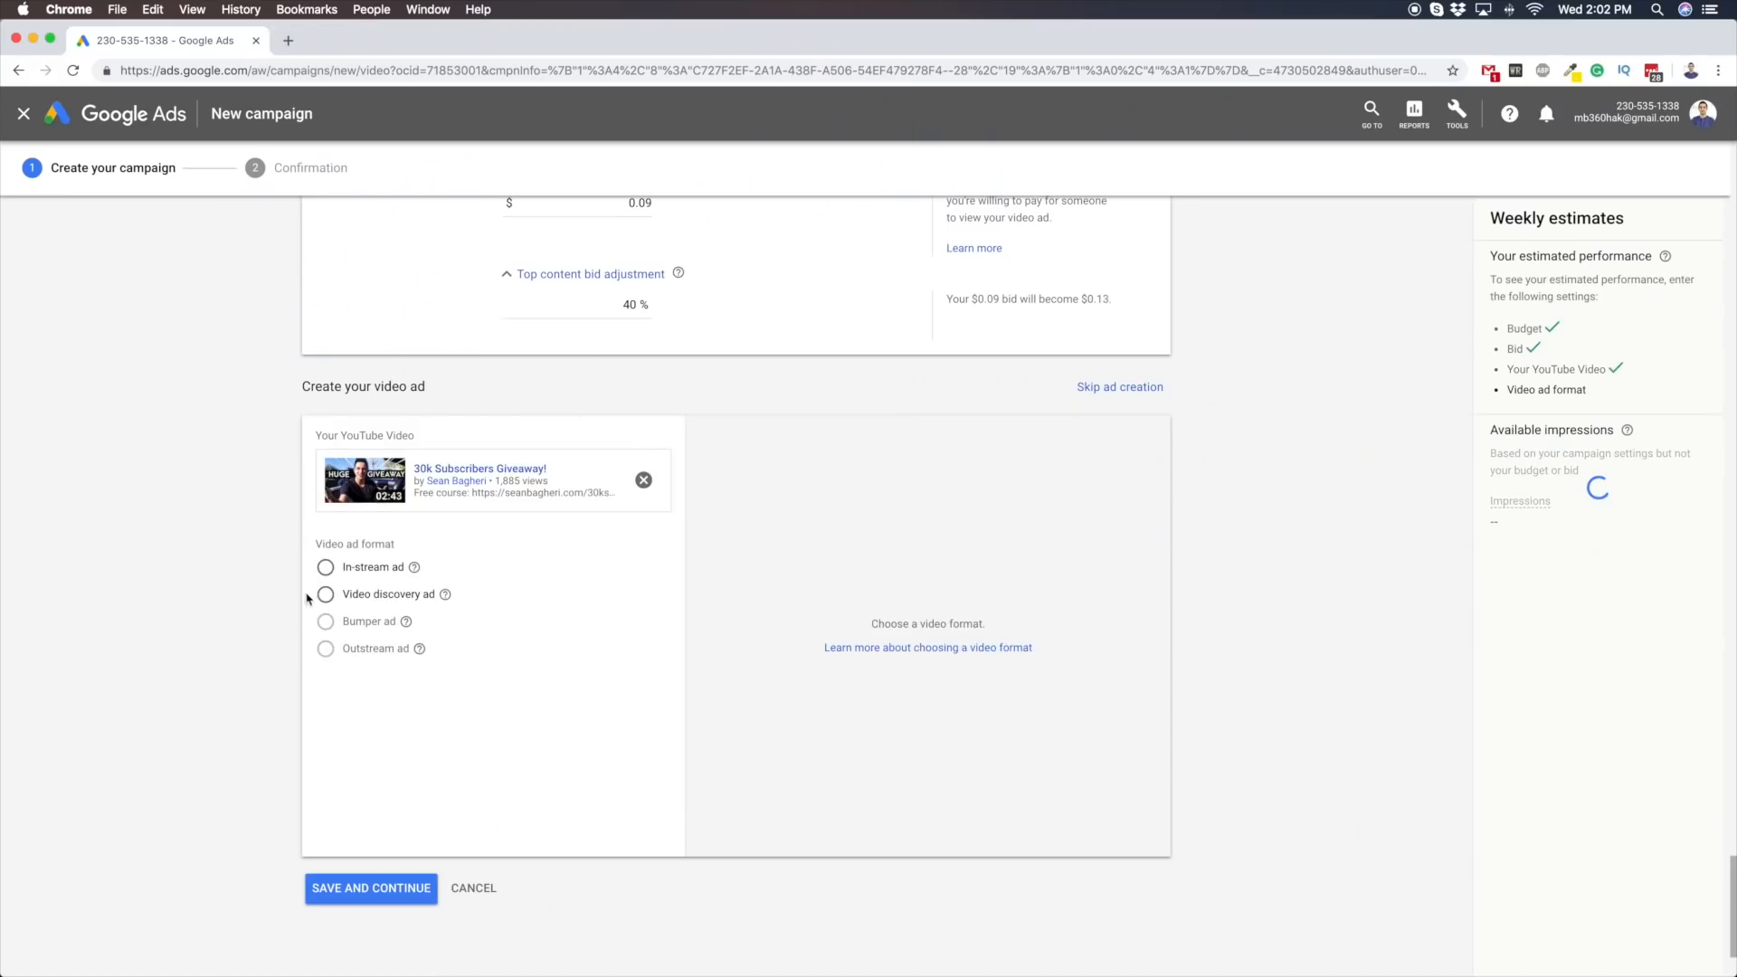
Choose the Video discovery ad format for the video ad
triple_click(322, 543)
click(362, 598)
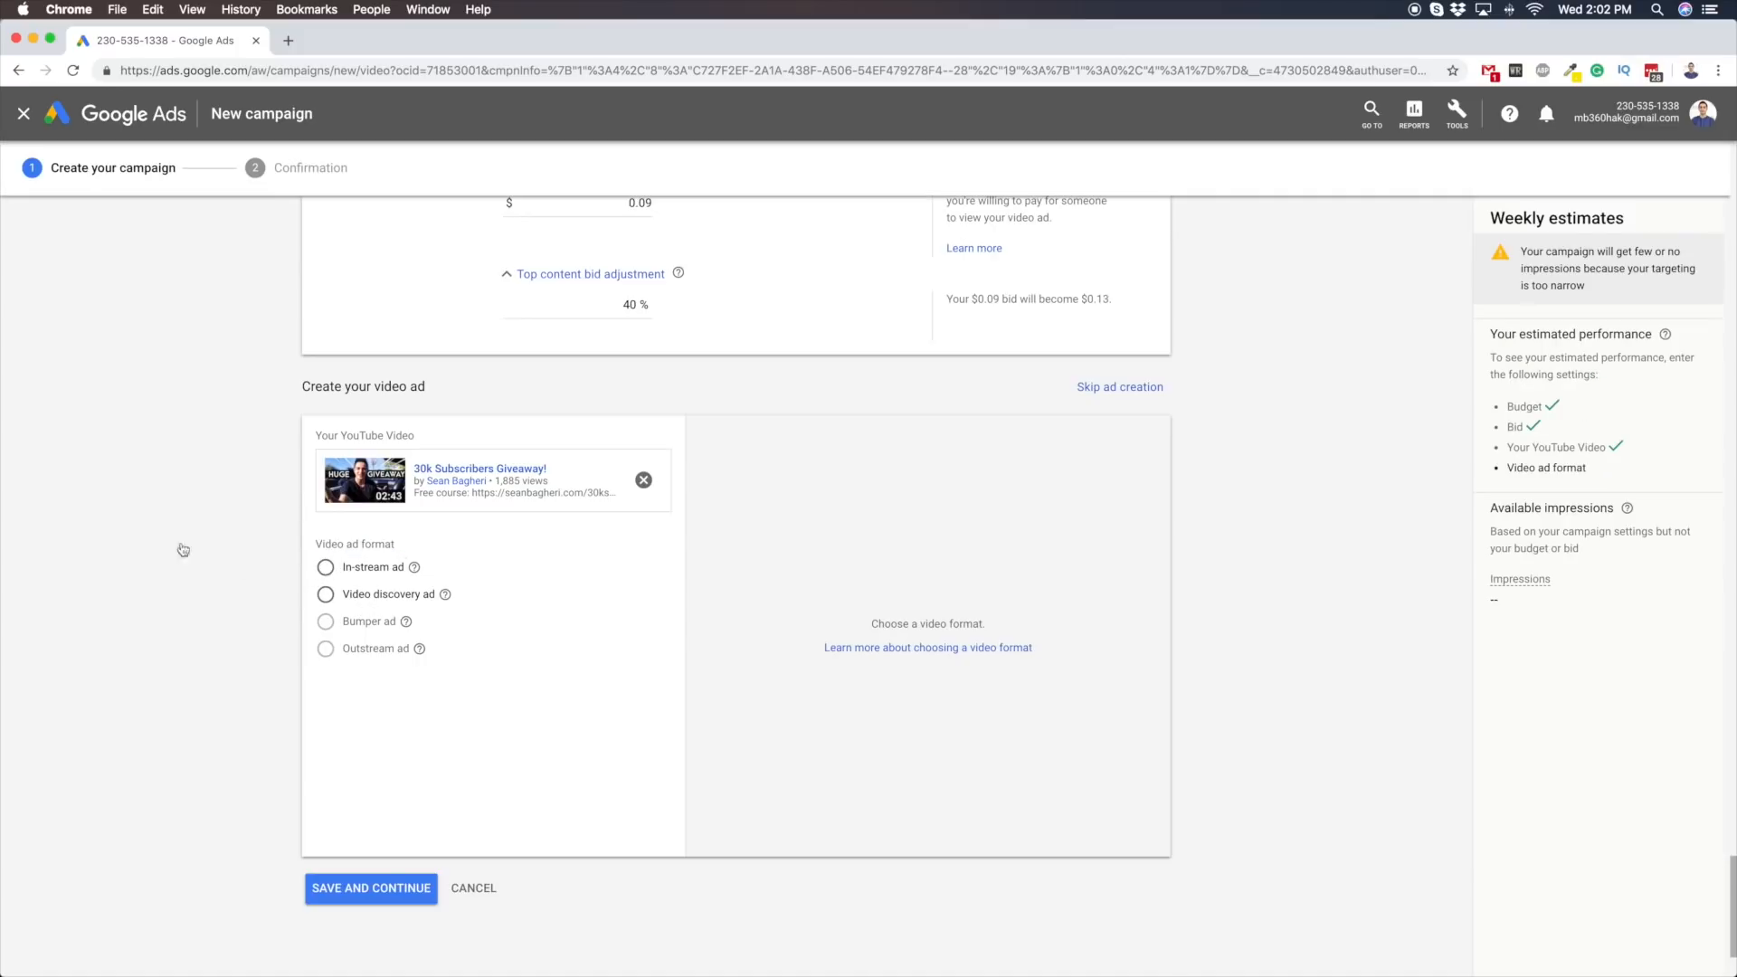
scroll(145, 529, down, 3)
scroll(143, 530, up, 3)
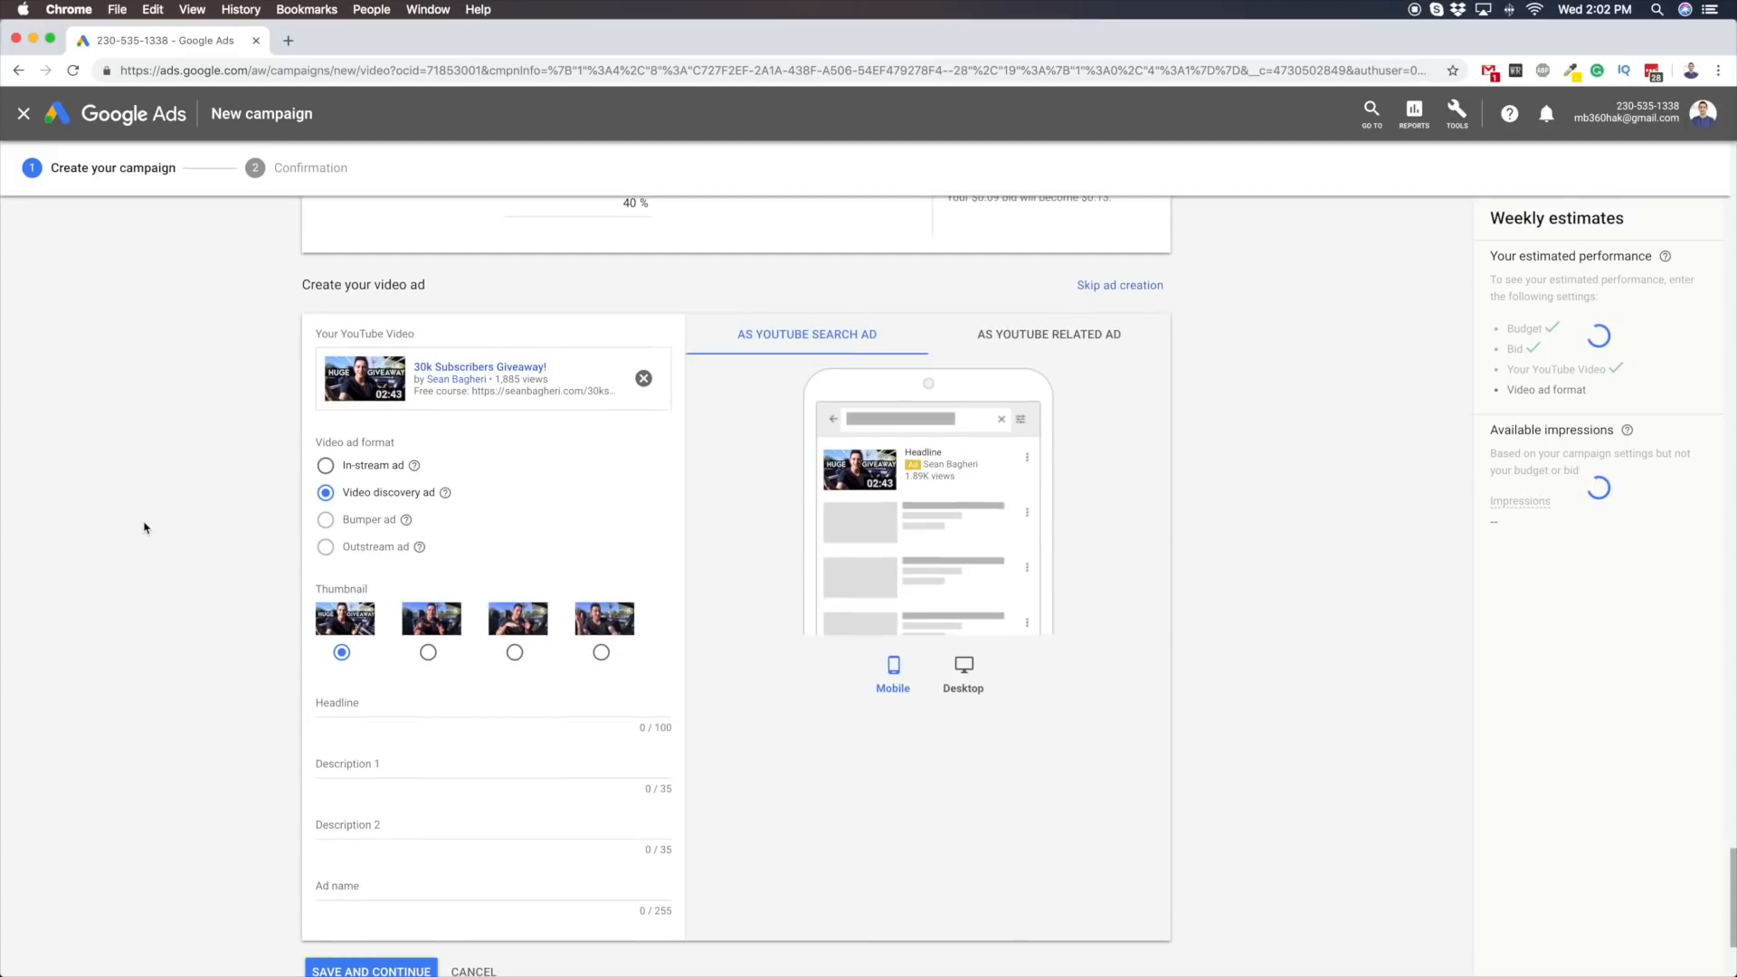
Fill in the ad with headline 76576yg7, description 1 y8uhin and ad name uhvuh, leaving description 2 empty
click(334, 617)
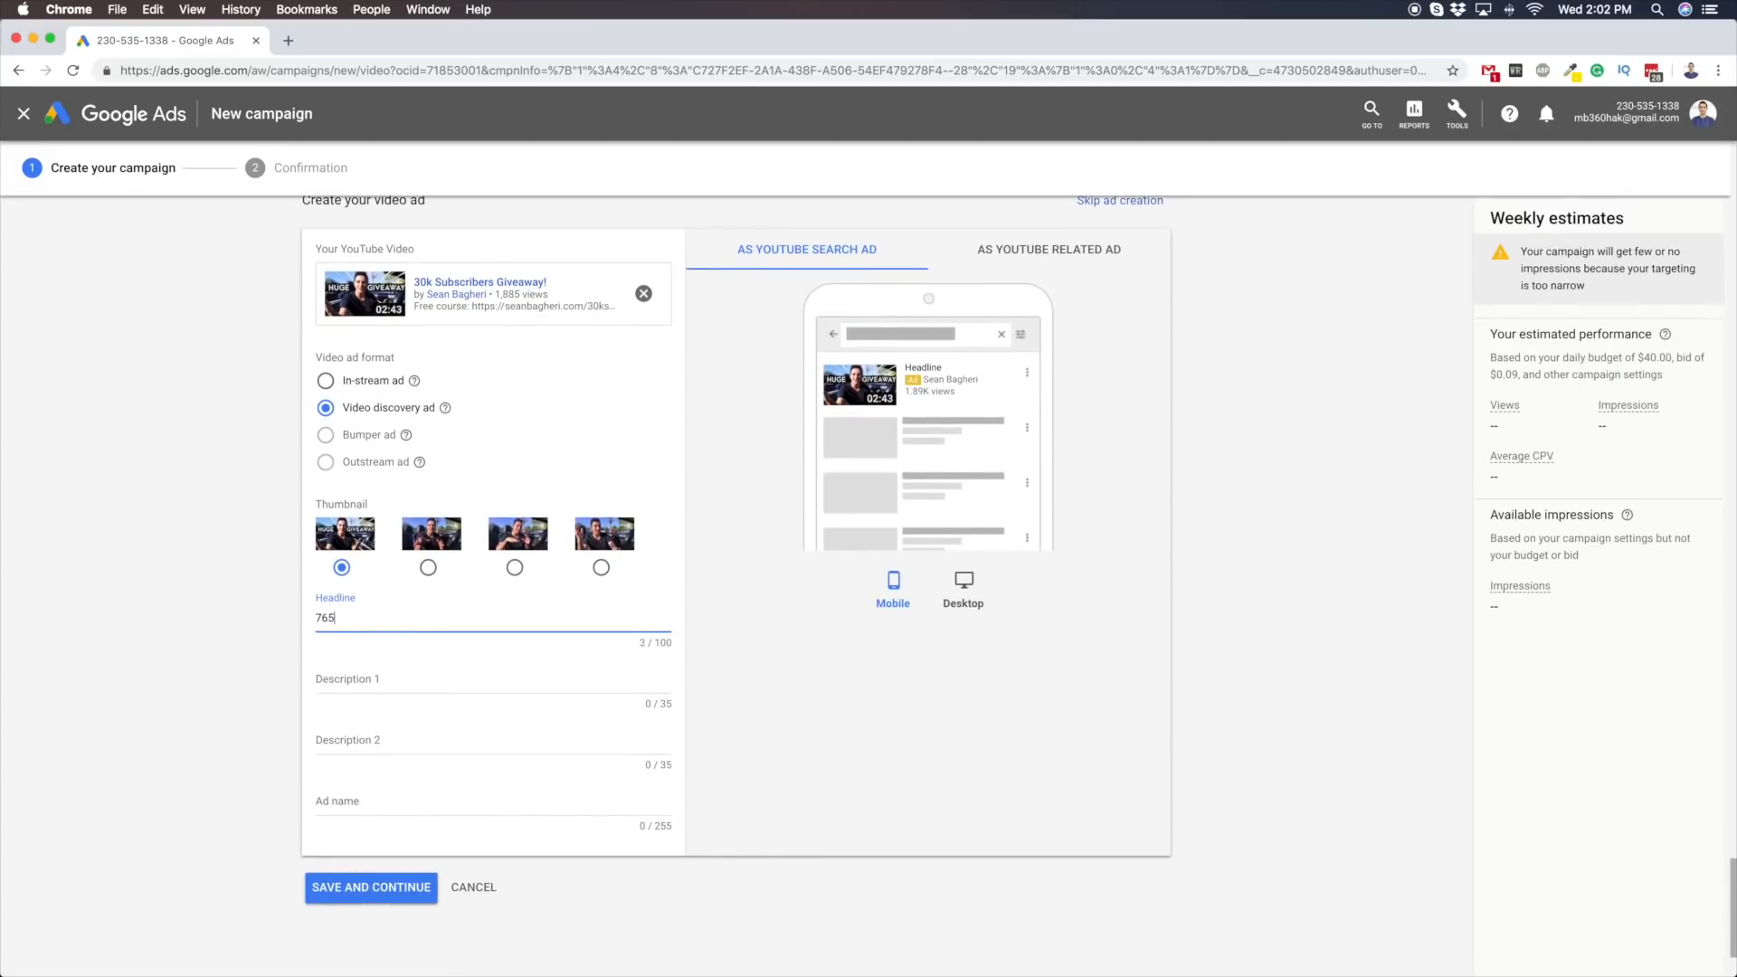
key(Tab)
text(y8uh)
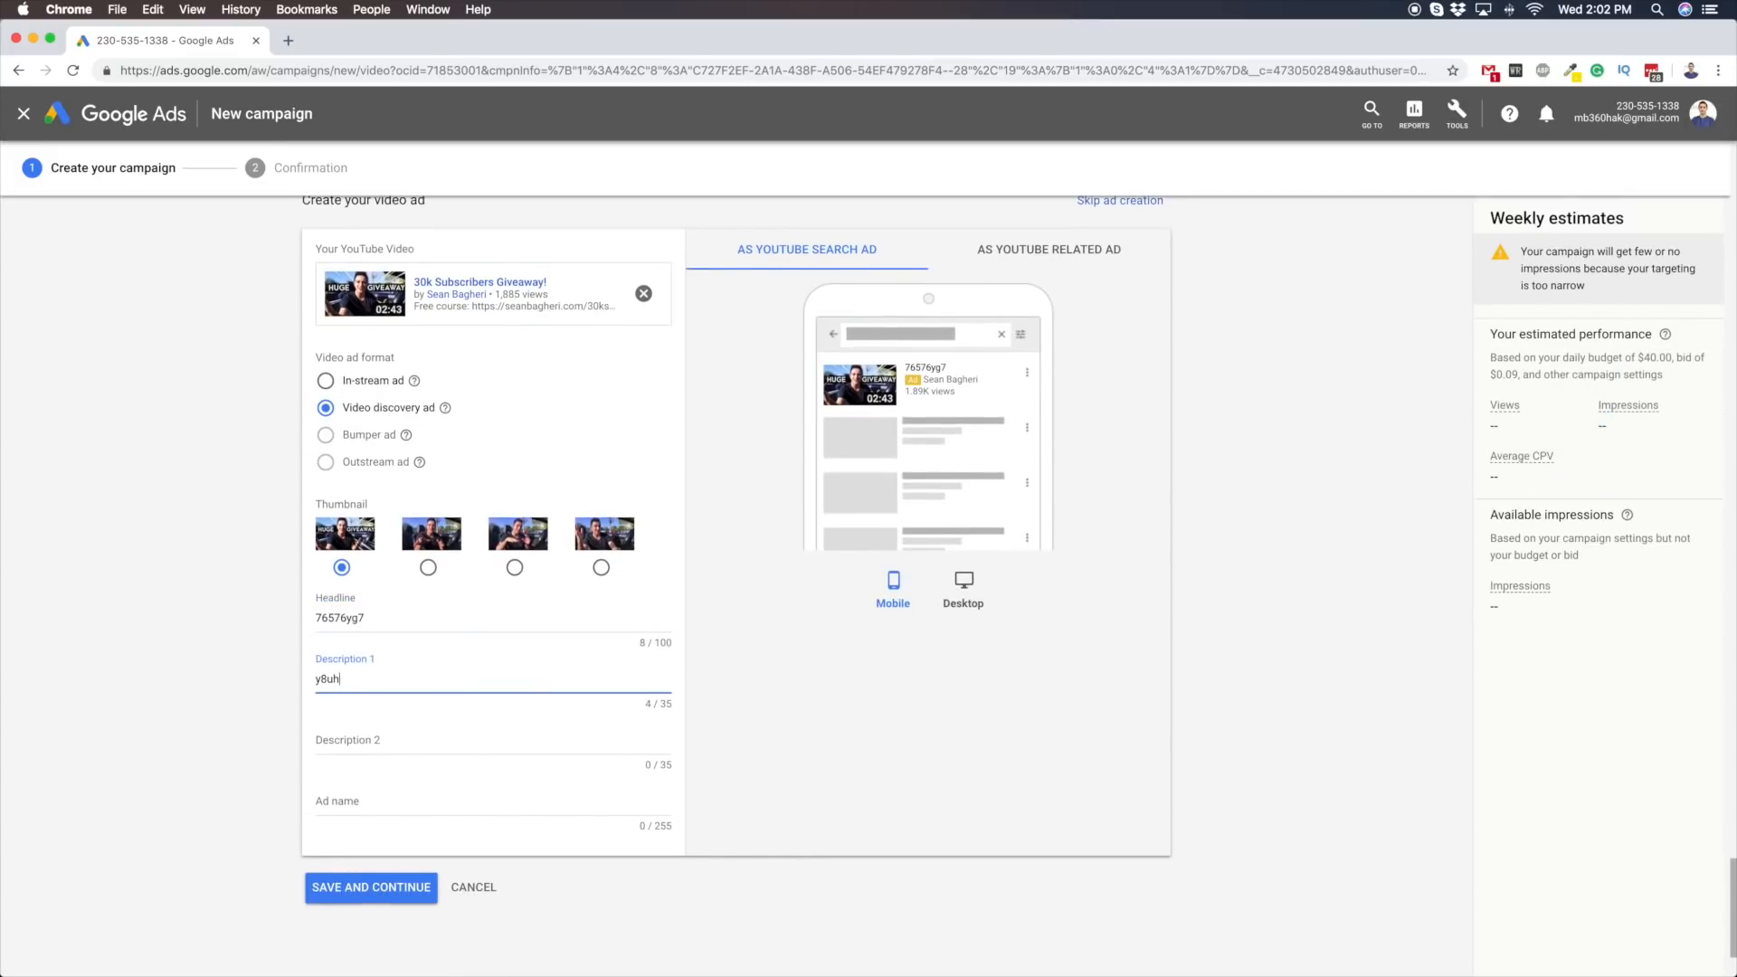
text(in)
click(457, 800)
text(uhvuh)
click(819, 835)
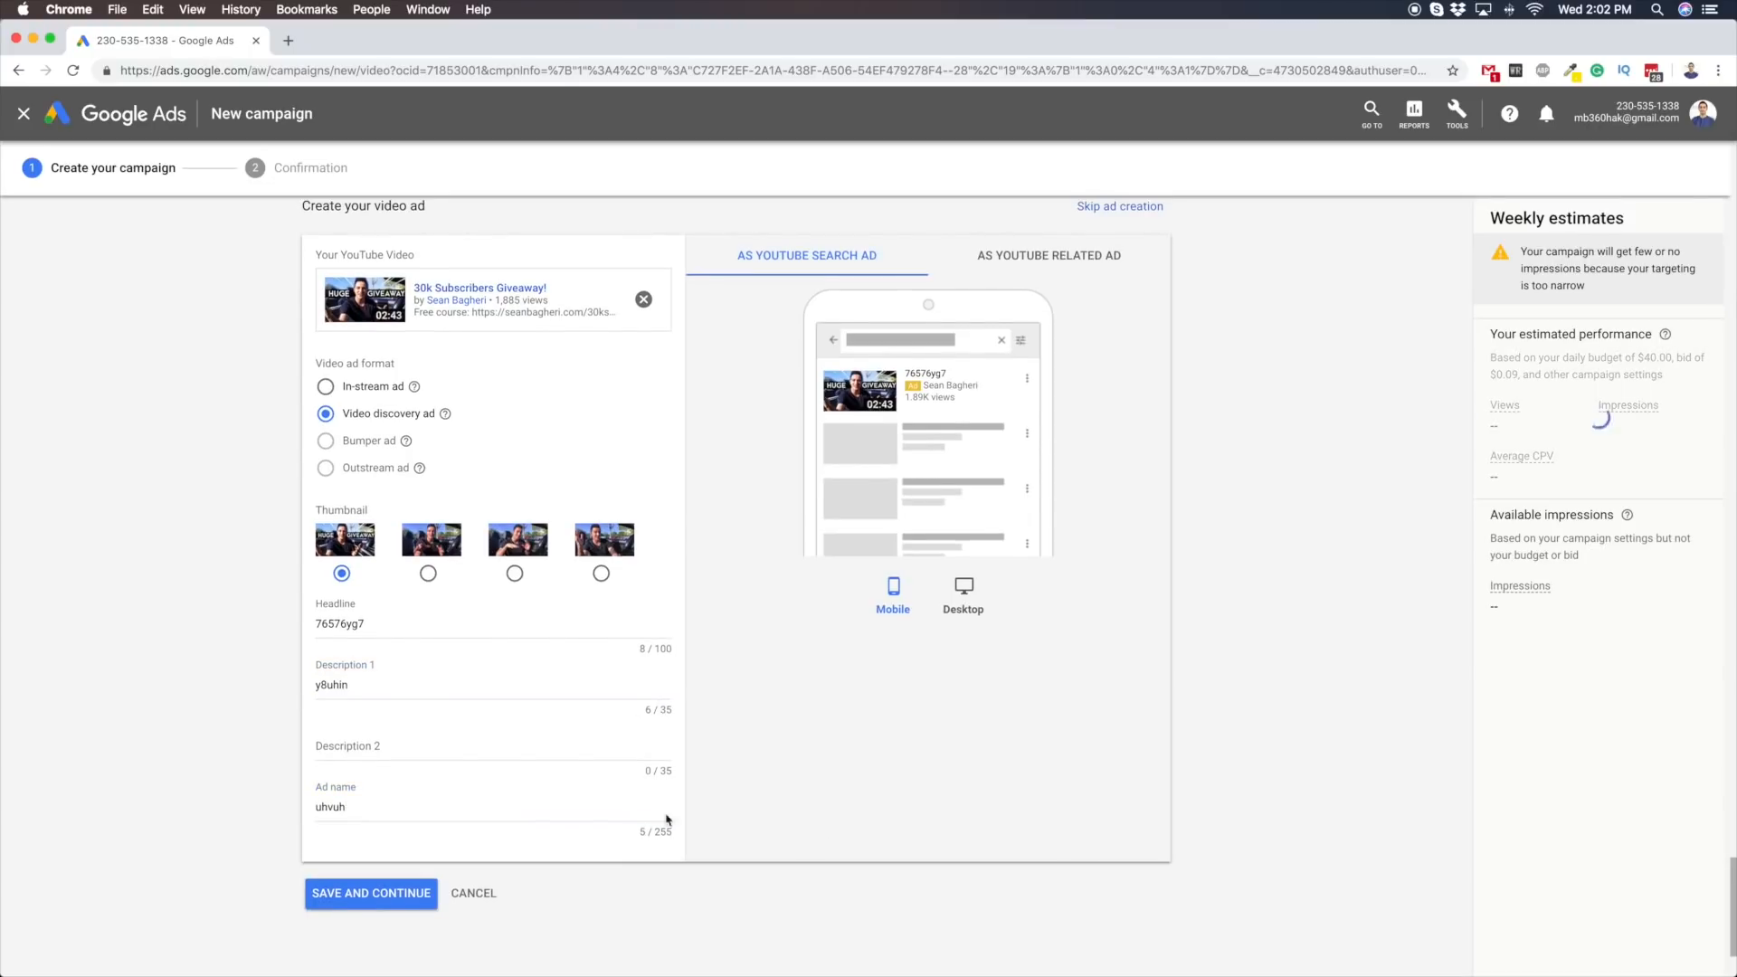
Discard the unsaved video campaign and start creating another new campaign
scroll(633, 806, up, 2)
scroll(638, 808, down, 3)
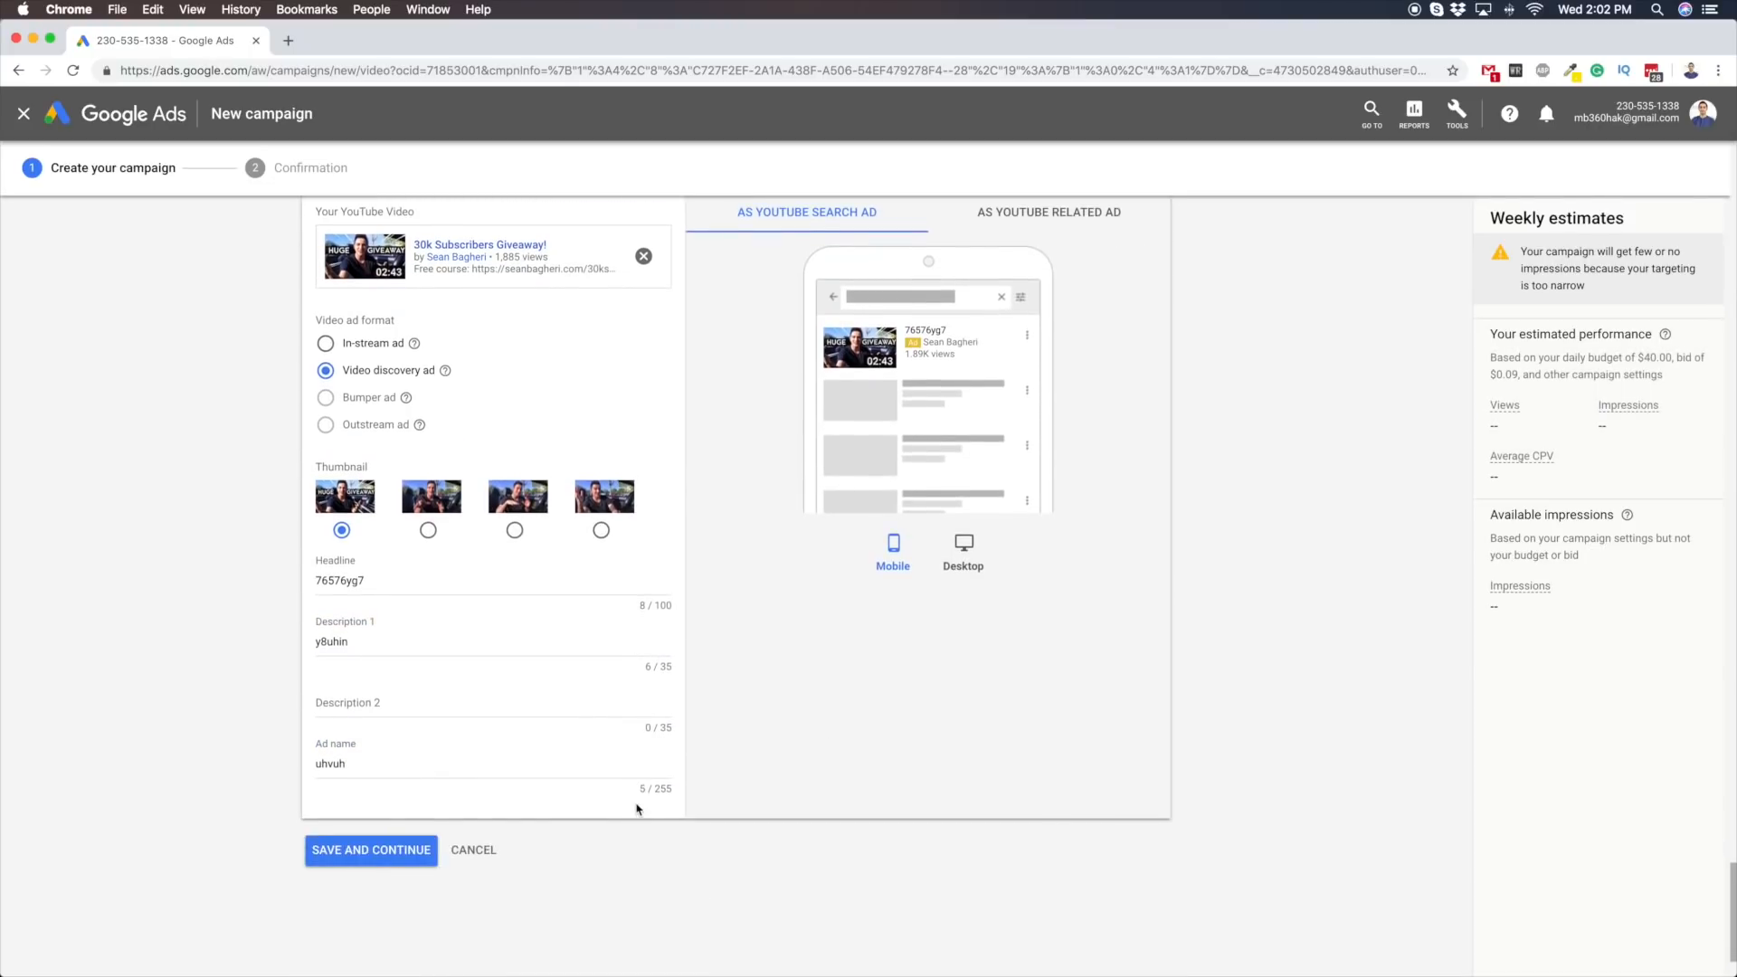
click(471, 851)
click(1037, 586)
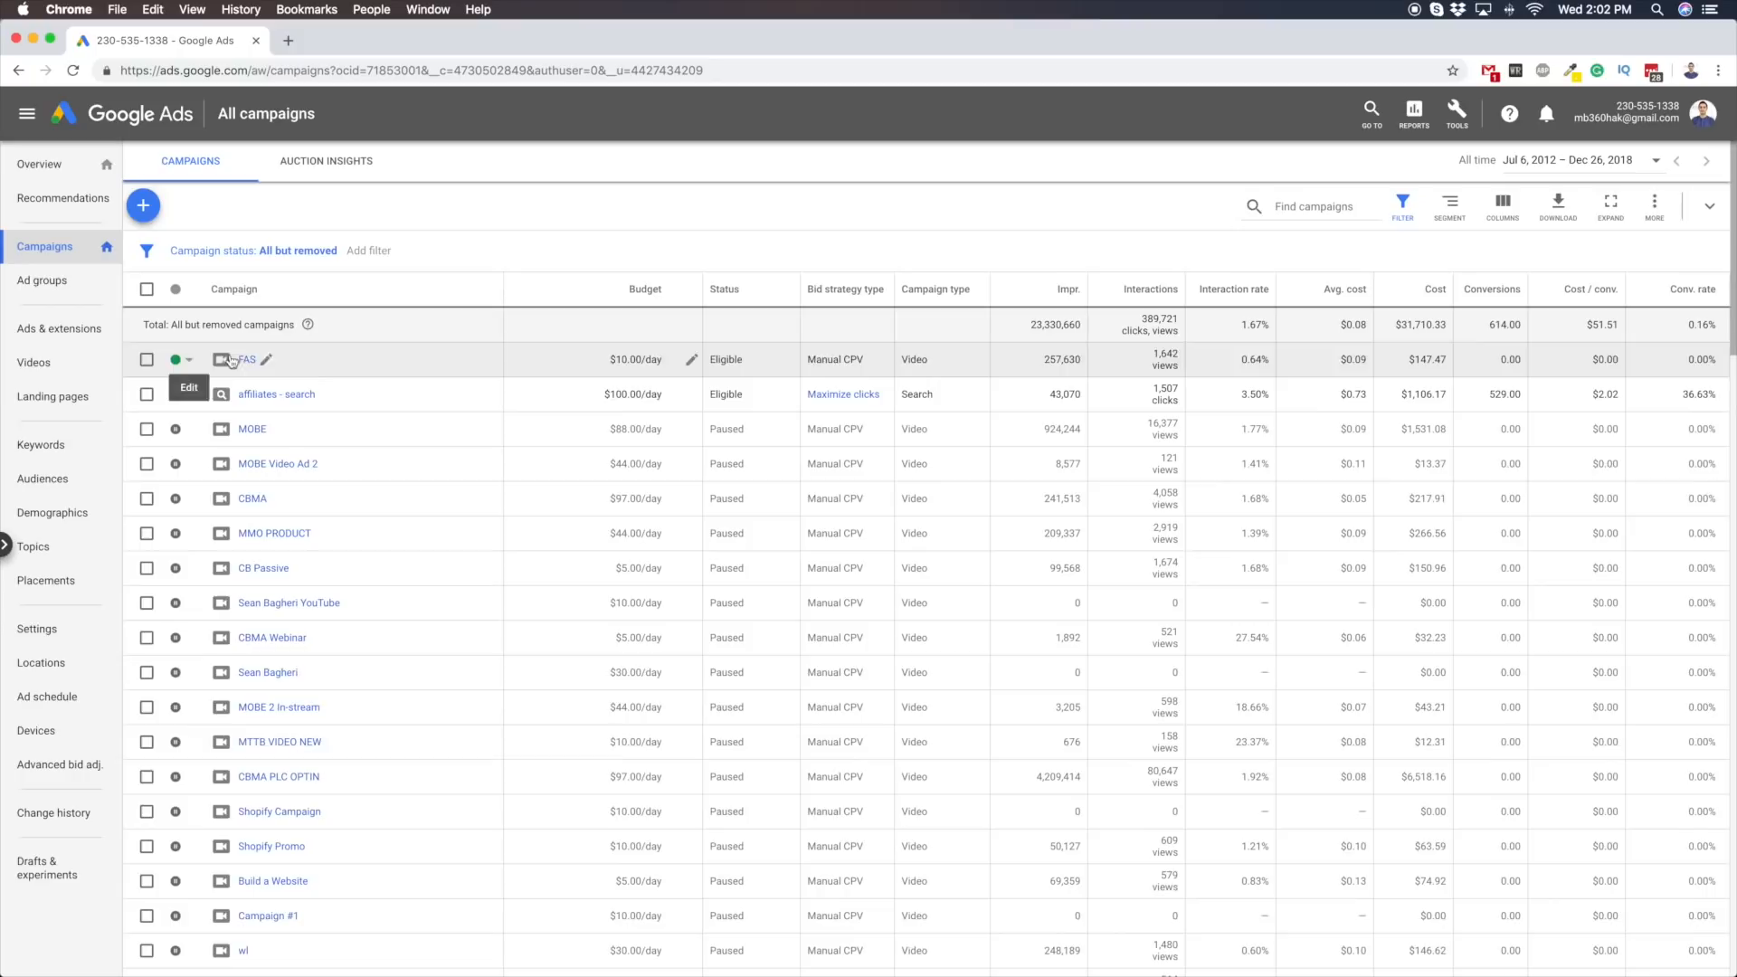
click(143, 207)
click(244, 270)
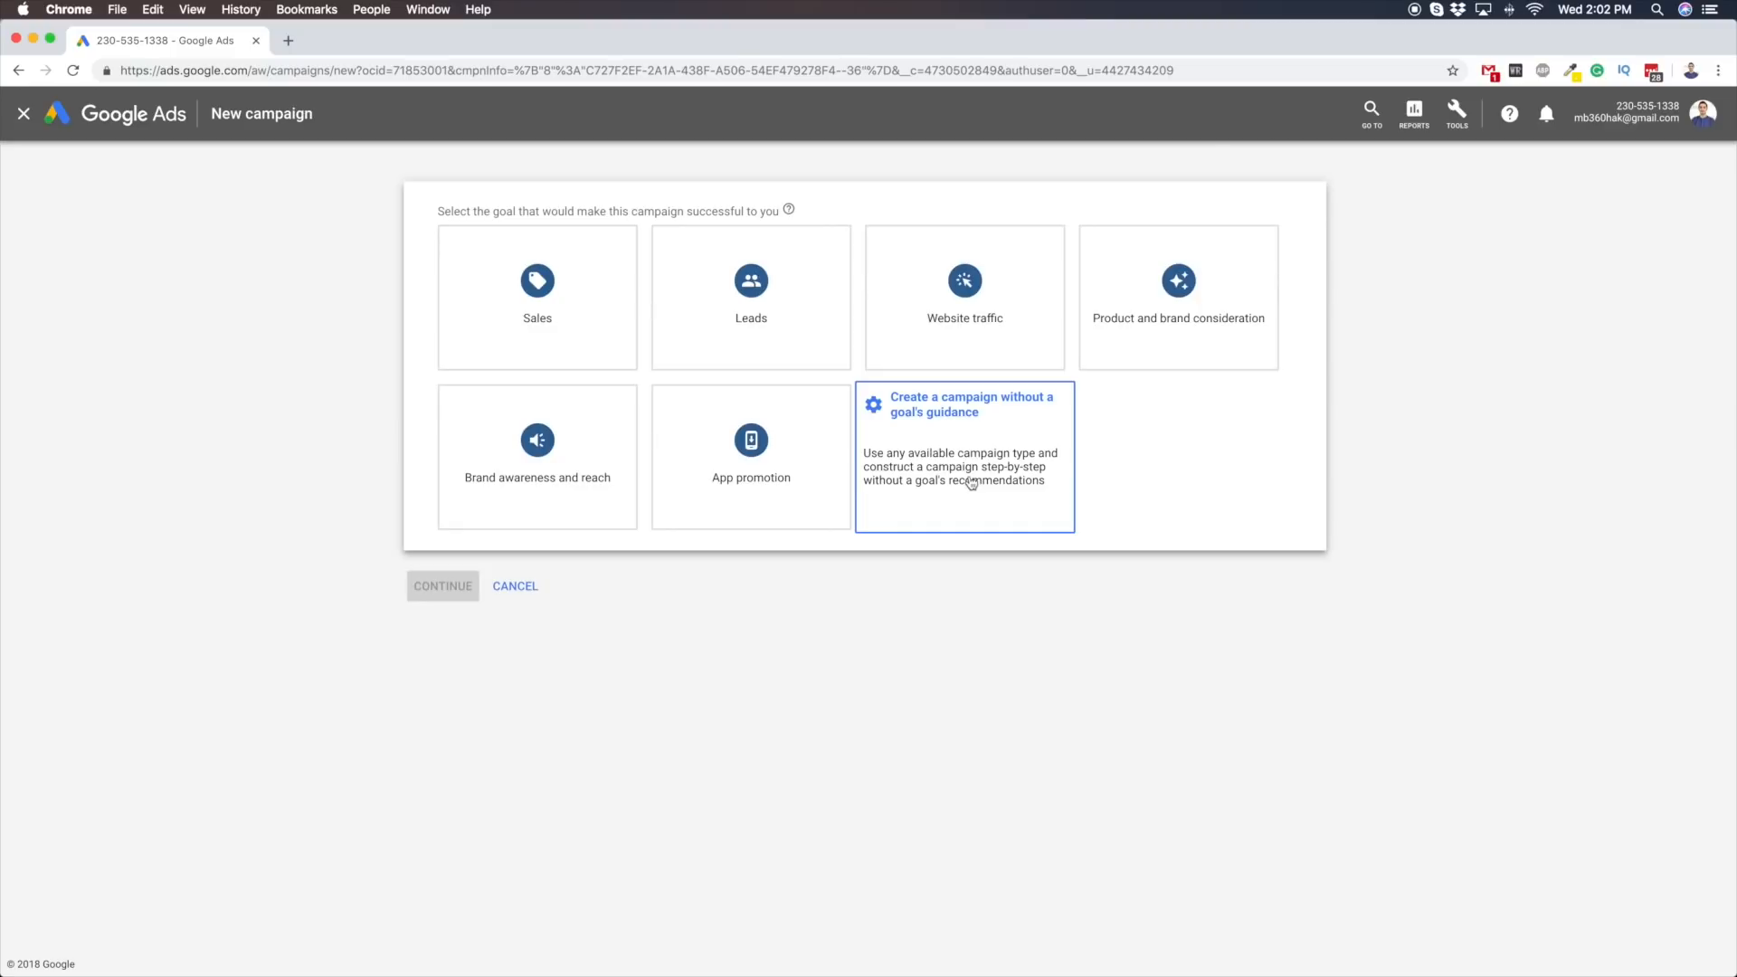
Choose a Search campaign without a goal's guidance and select website visits as the desired result
click(1023, 464)
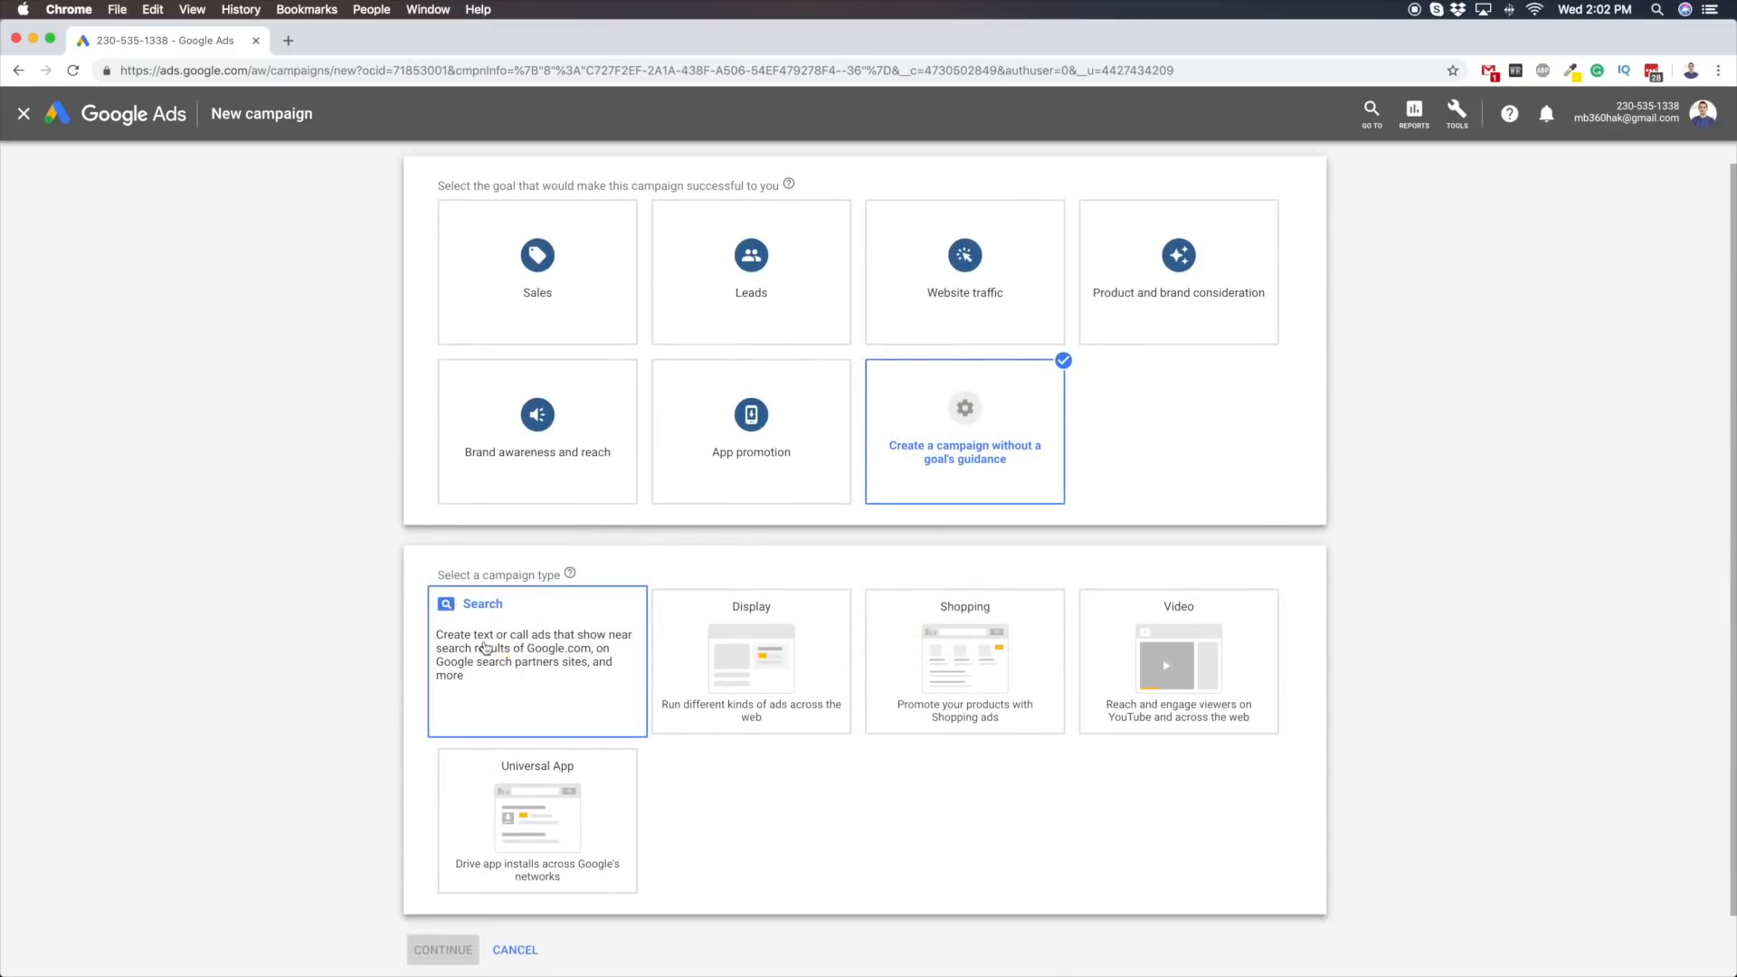
click(486, 648)
click(475, 748)
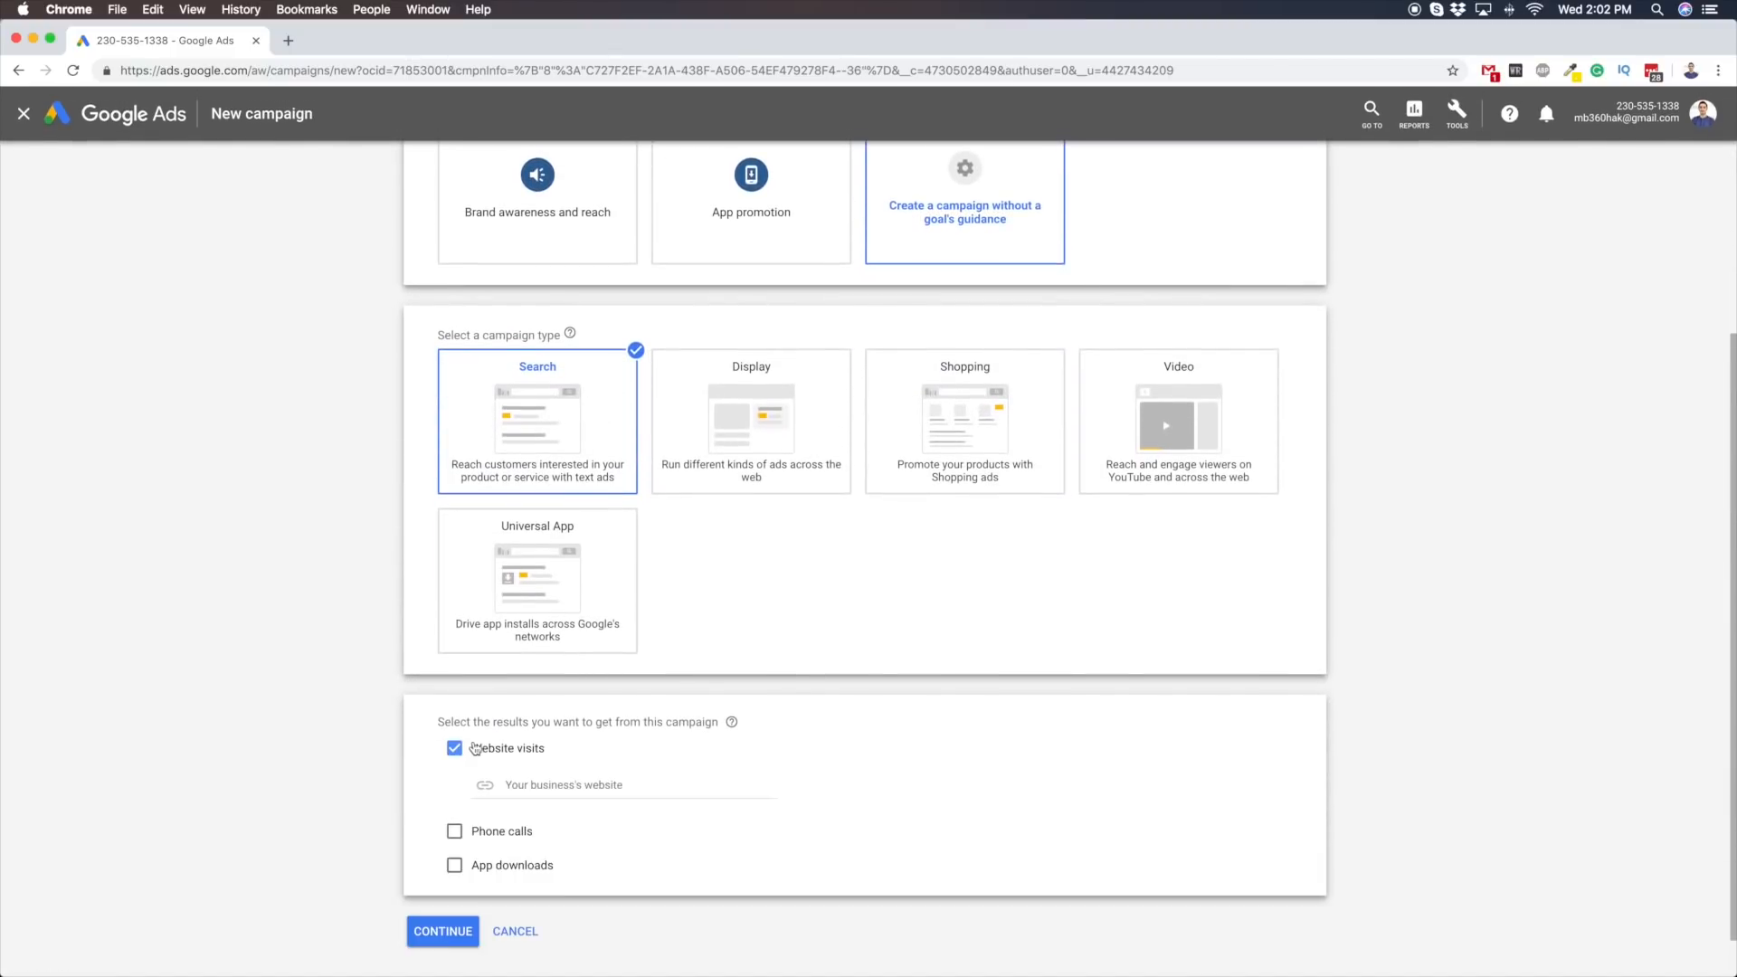
scroll(598, 763, down, 1)
click(550, 740)
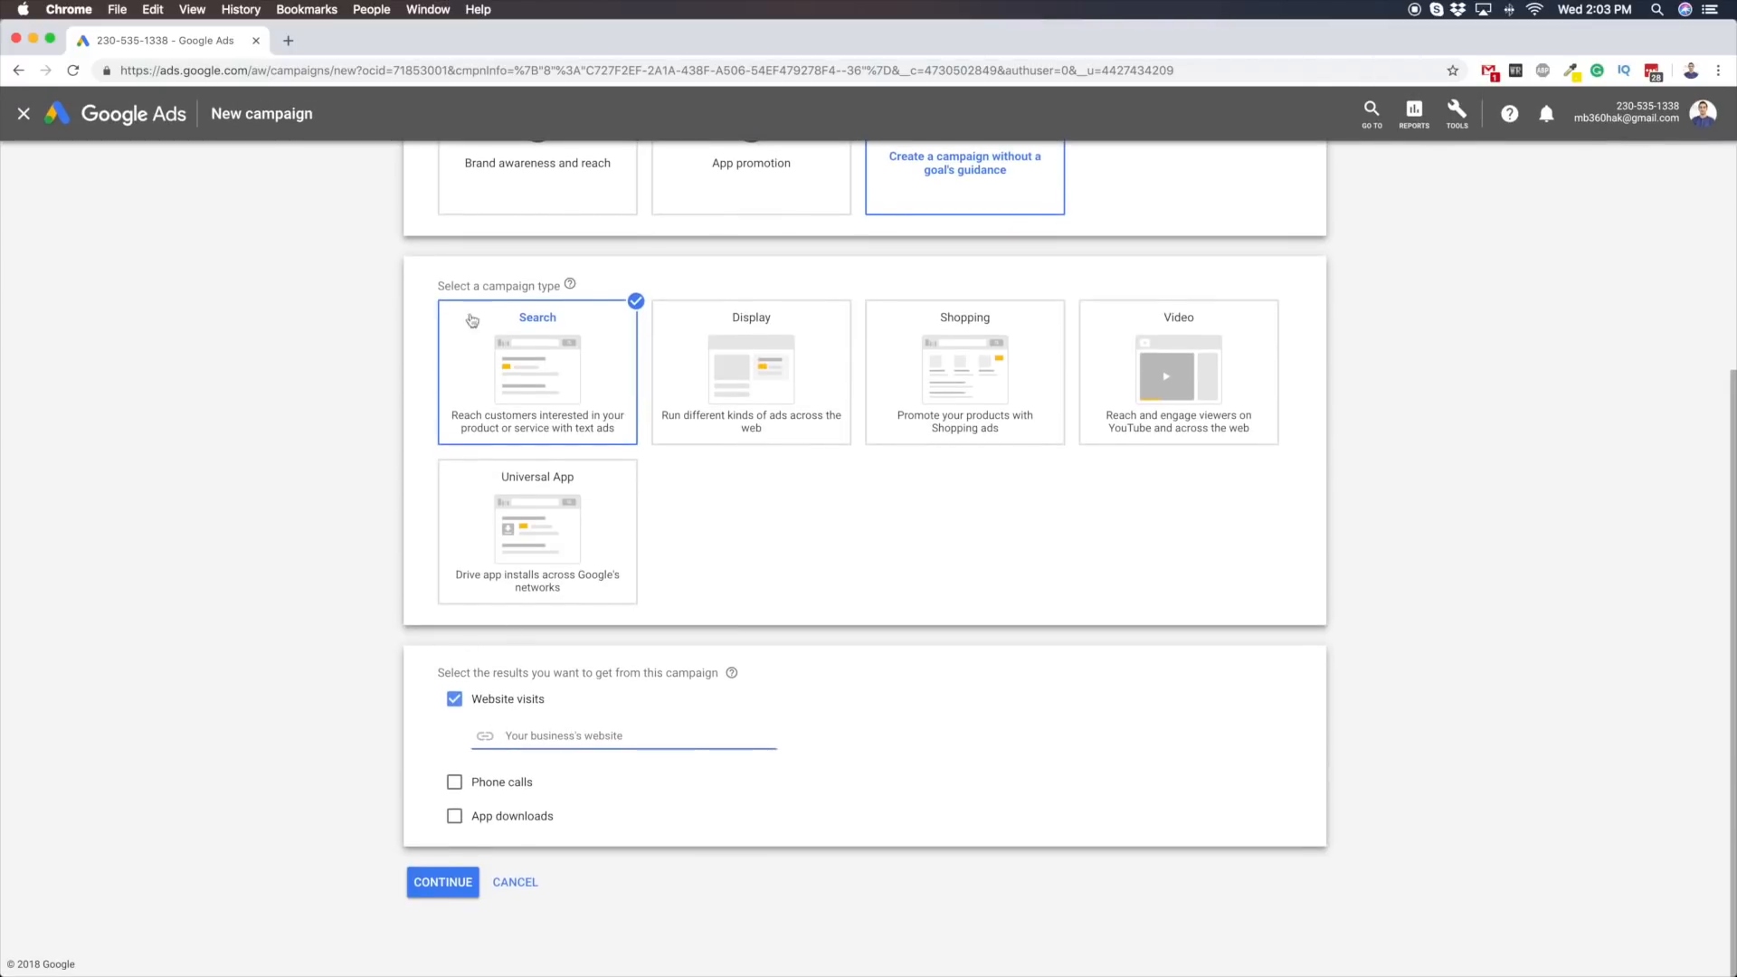
Open the Aversity blog in a new browser tab and copy its web address
click(288, 41)
text(av)
key(Down)
key(Return)
click(203, 70)
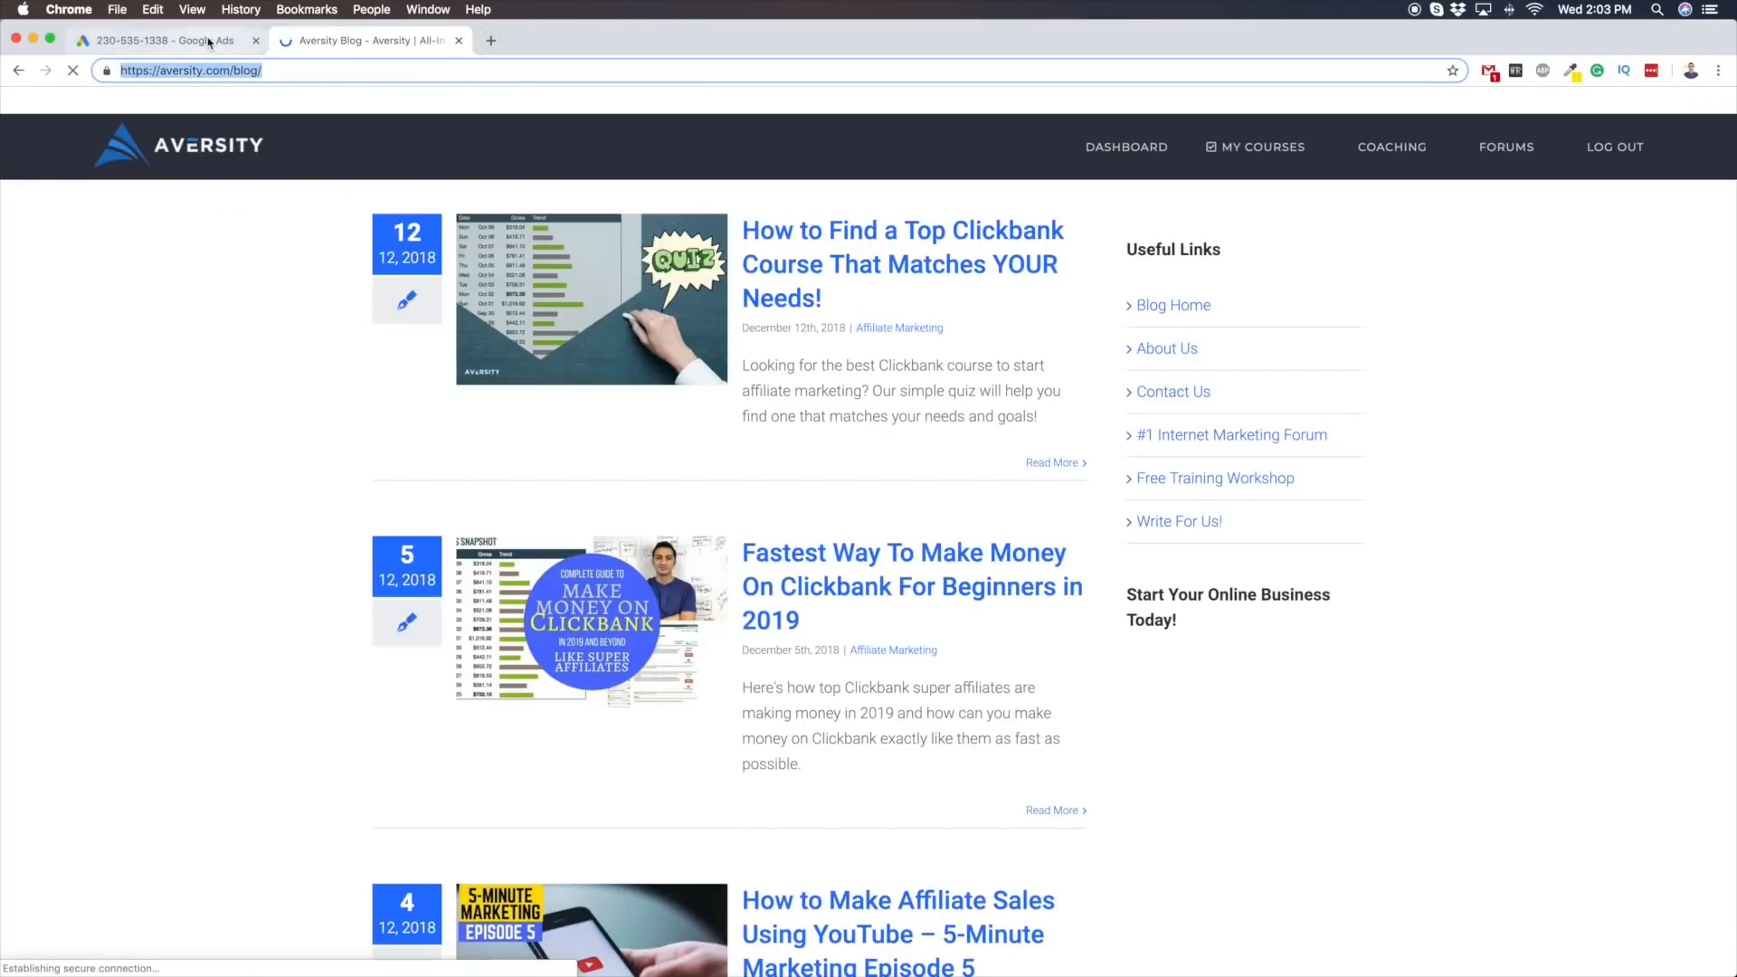
key(super+1)
key(super+v)
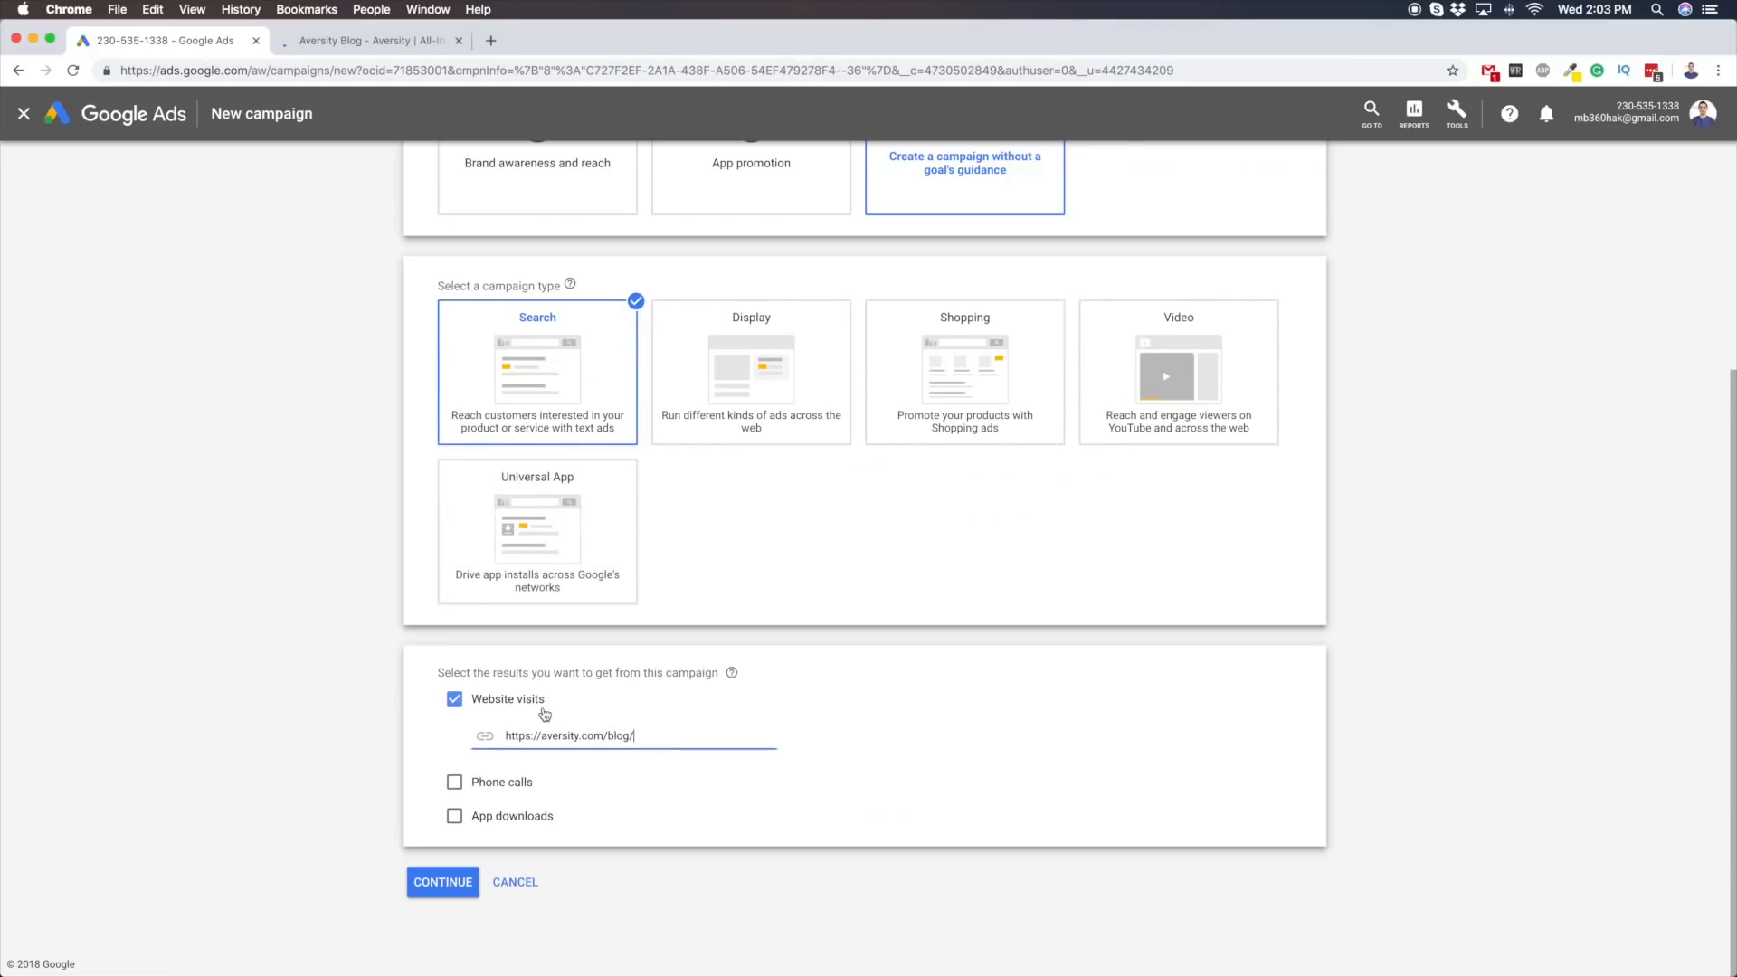
click(437, 882)
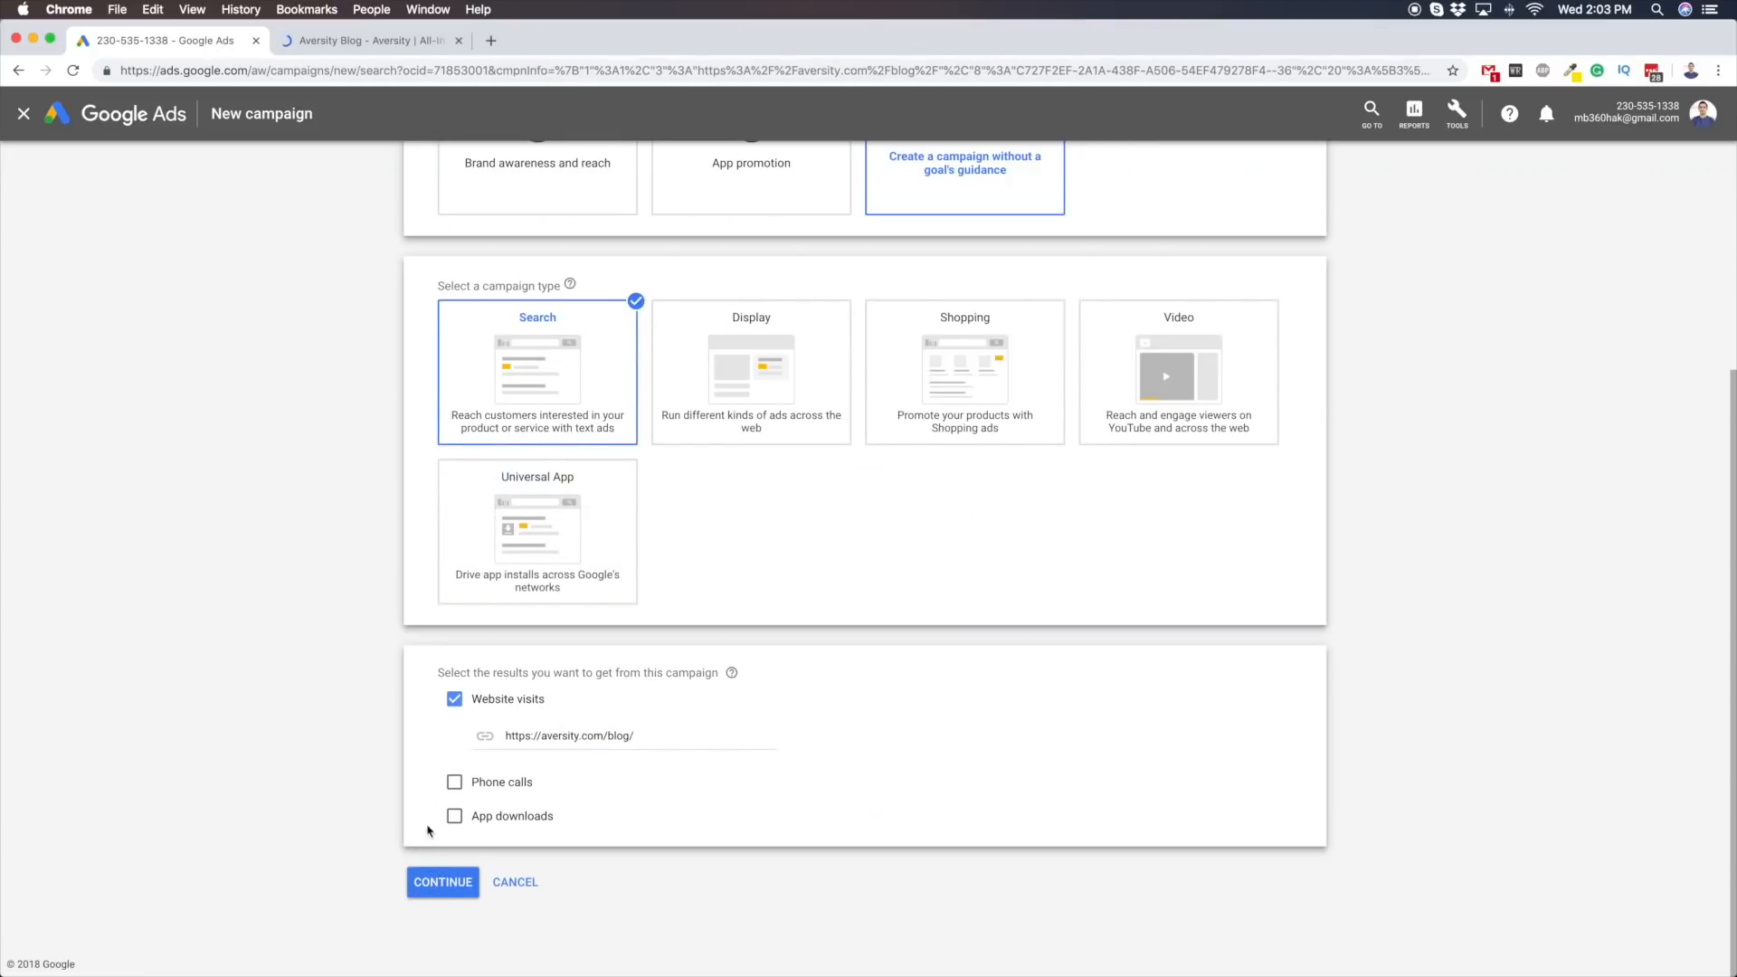
click(459, 41)
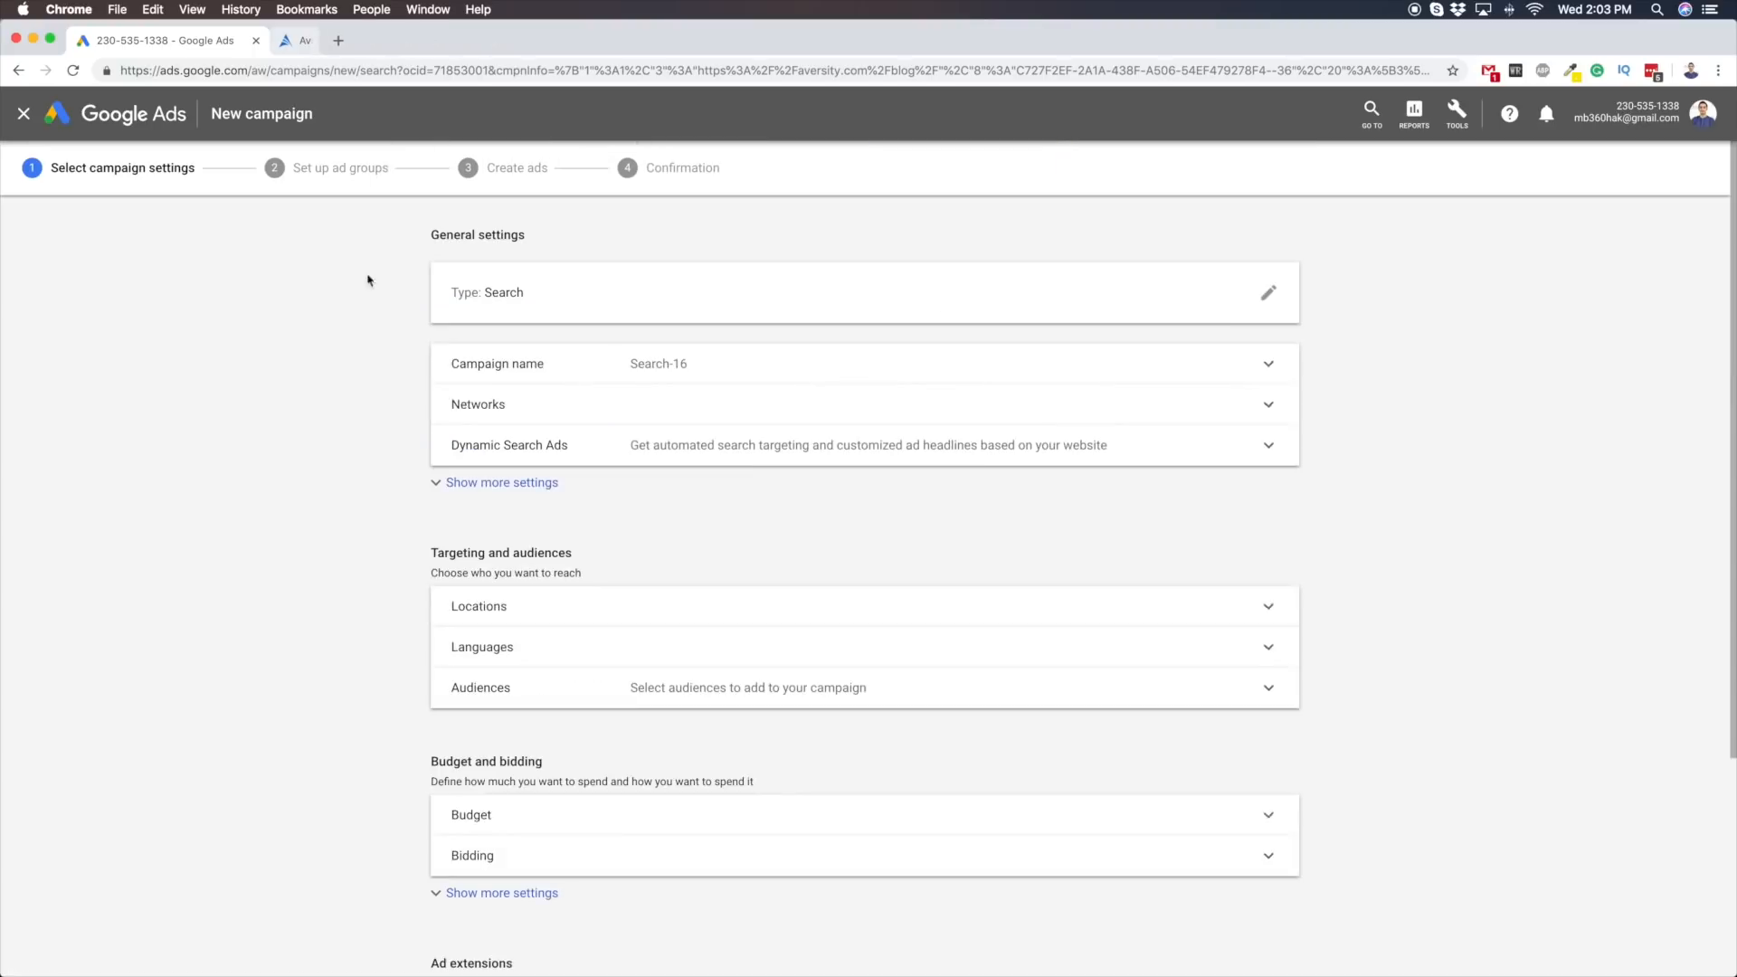
Exclude the Google Display Network from the search campaign's networks
scroll(504, 446, down, 3)
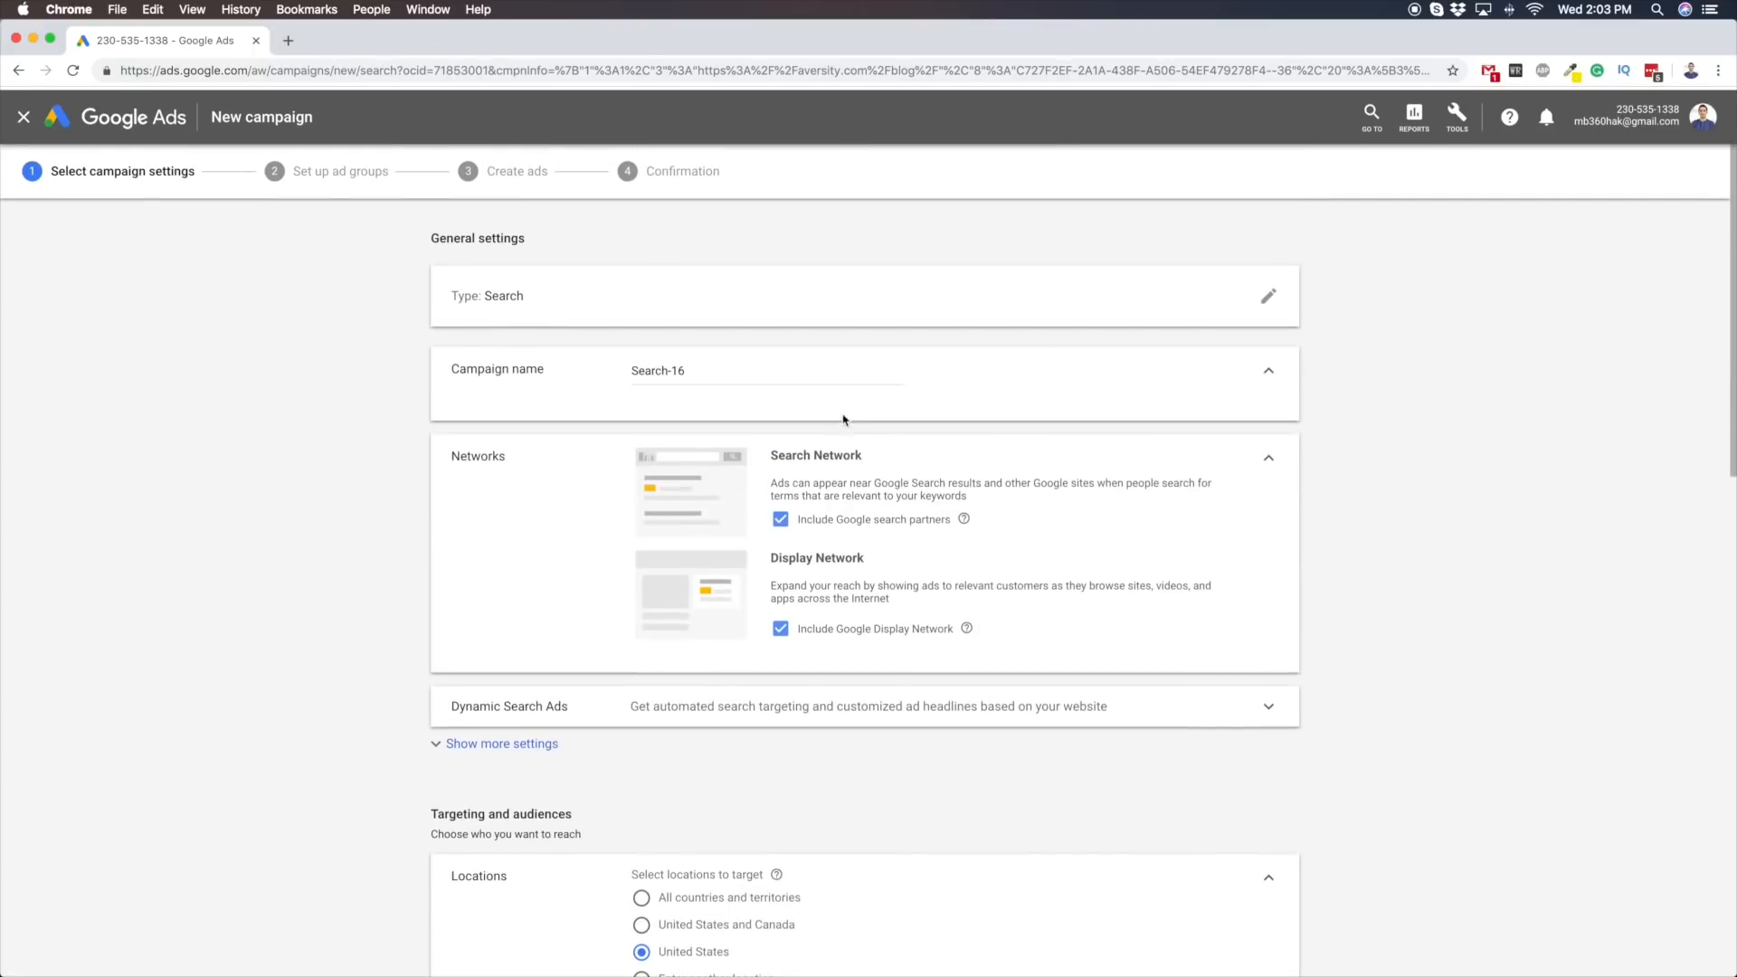
drag(789, 556, 864, 557)
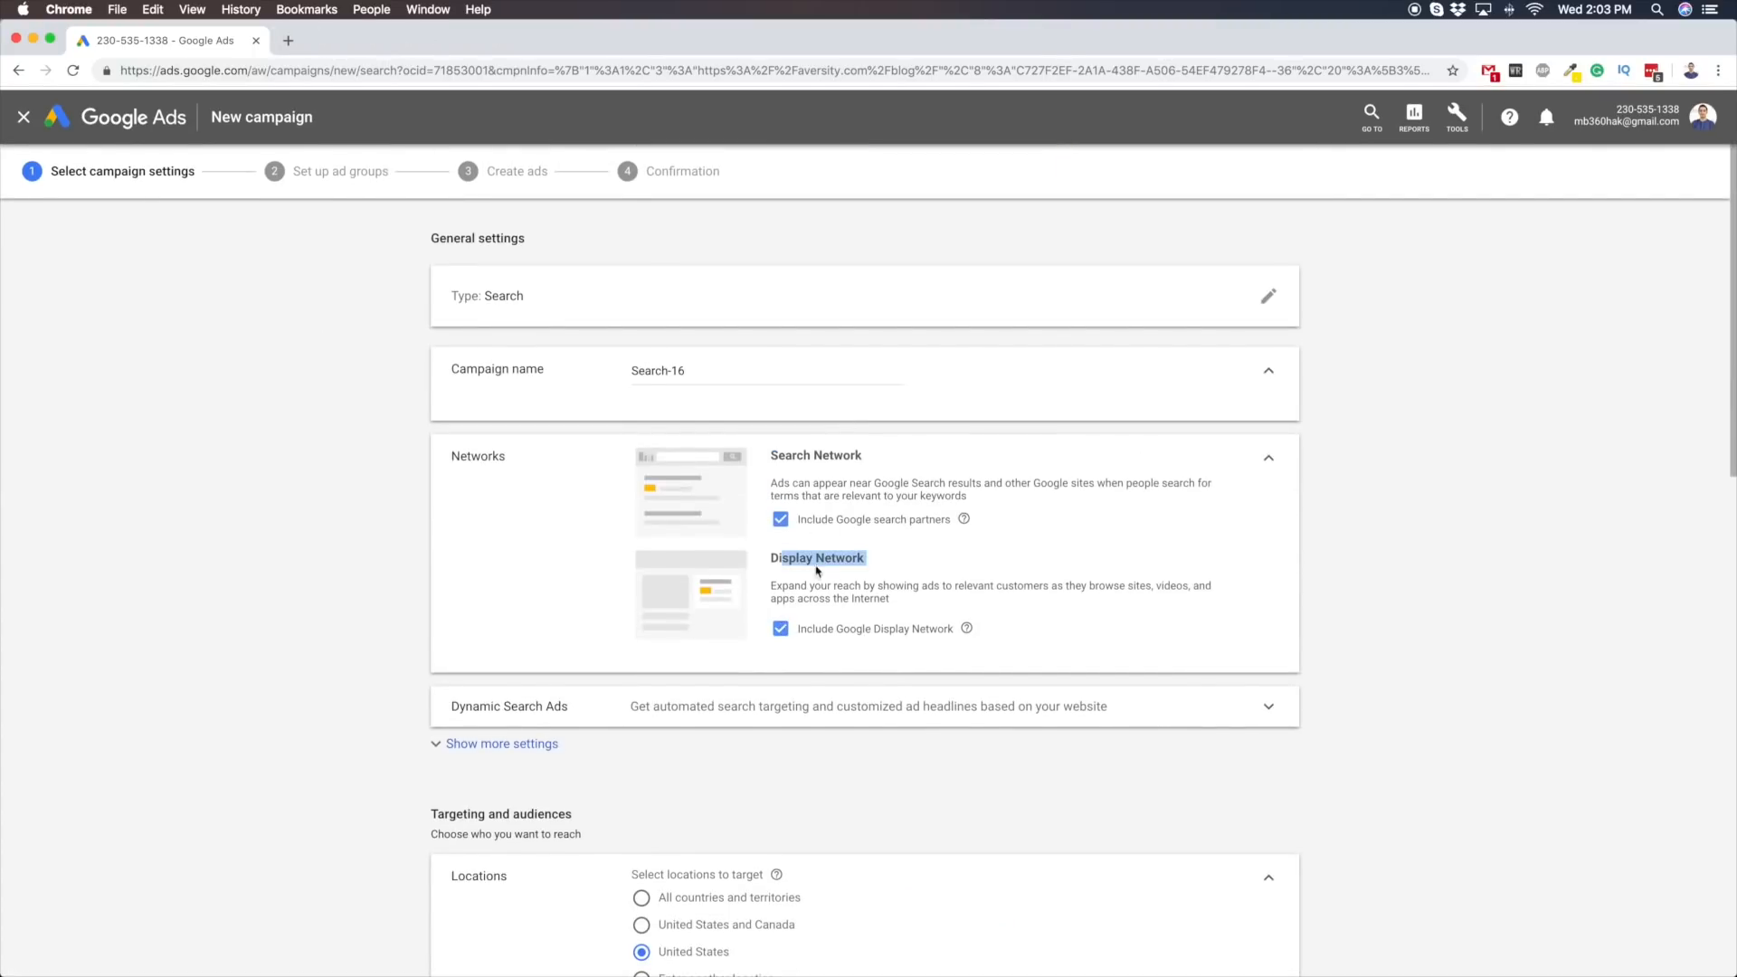
click(912, 625)
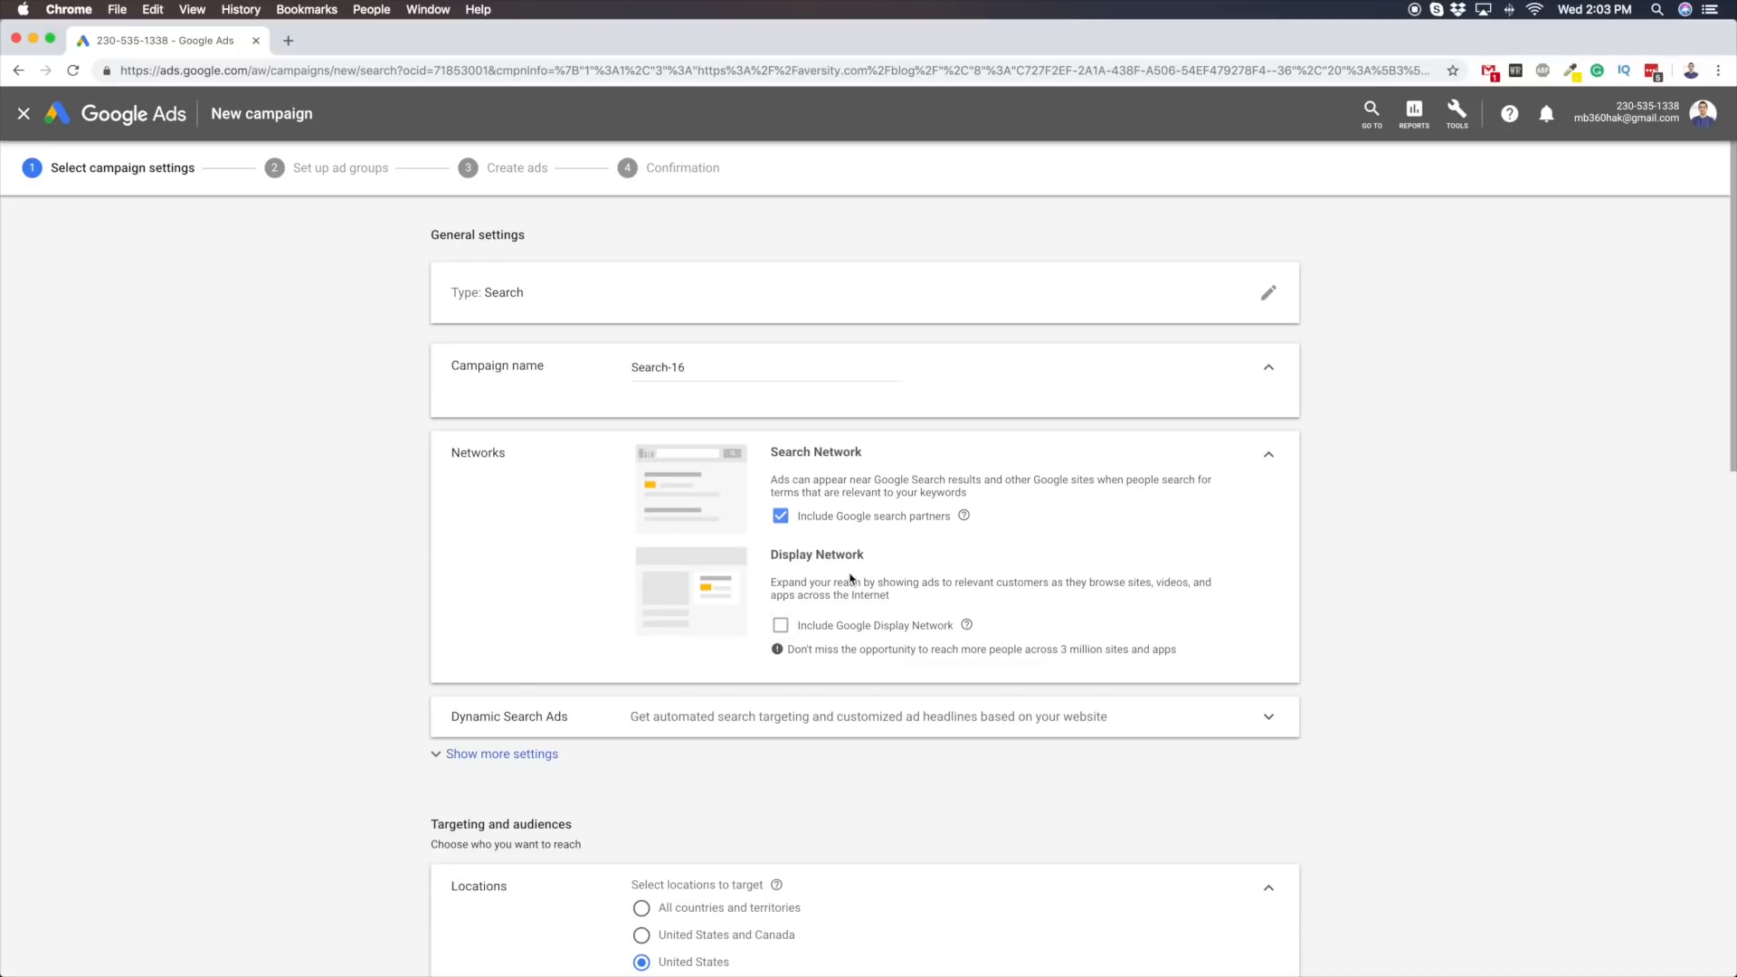
Set the average daily budget to $200 and save the campaign settings to reach the ad group setup
scroll(851, 579, down, 10)
scroll(733, 654, down, 7)
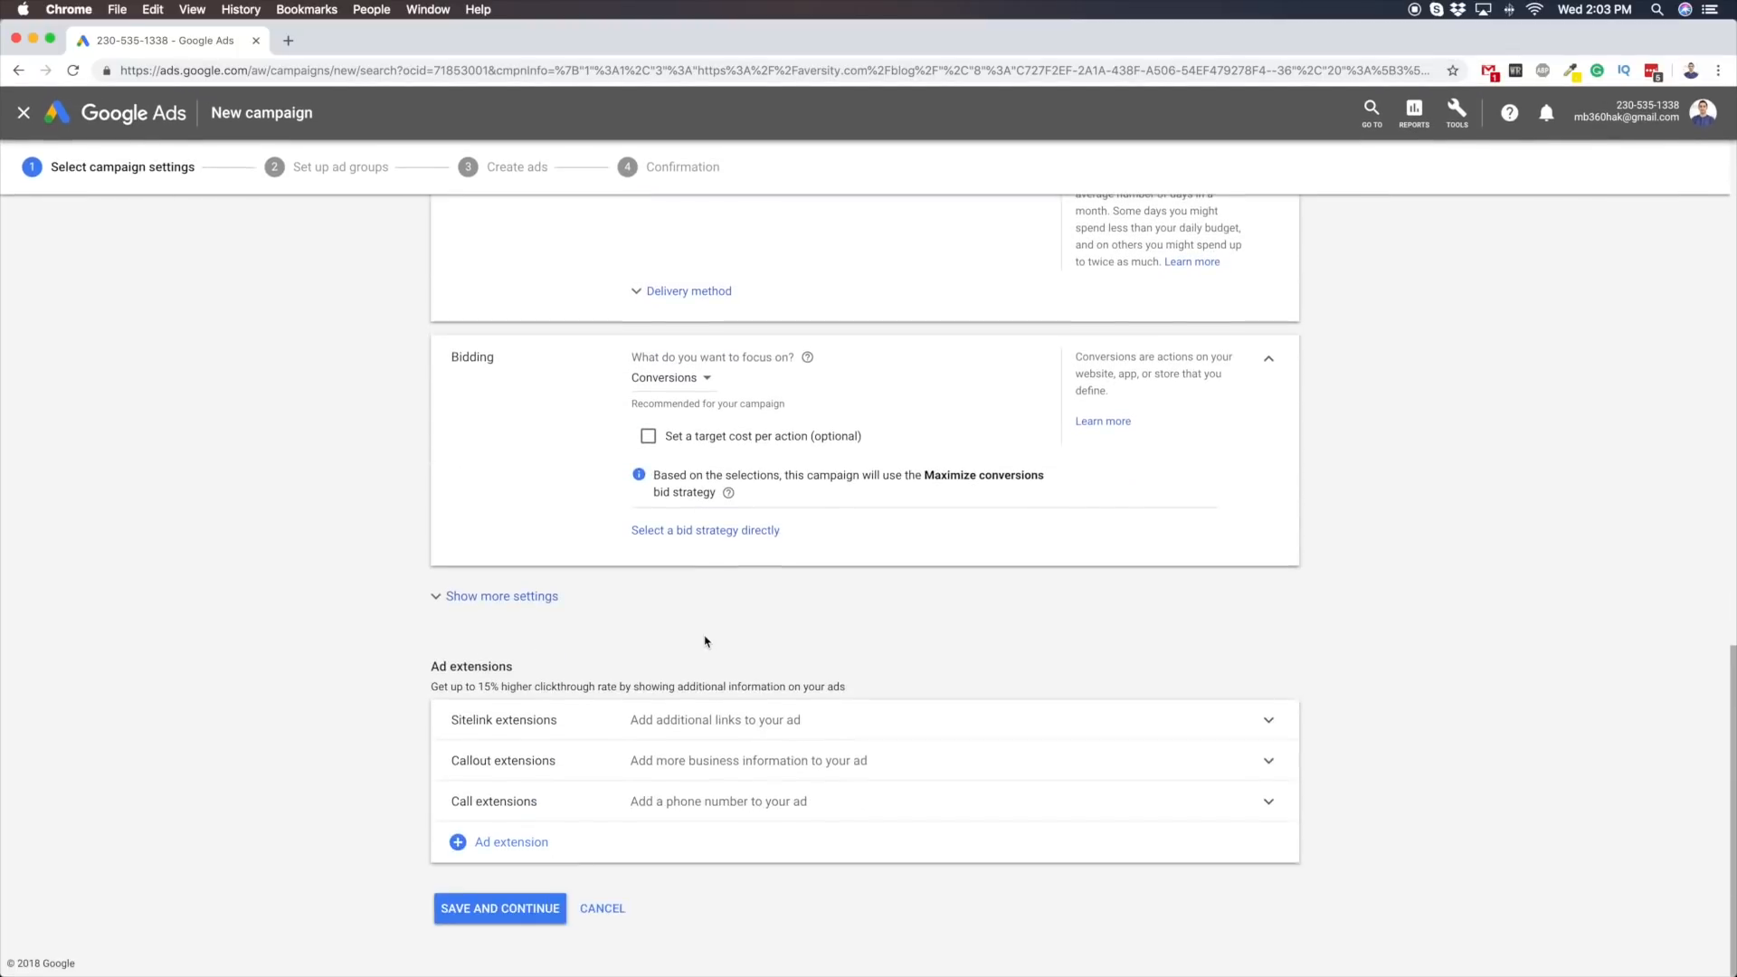
scroll(578, 709, up, 7)
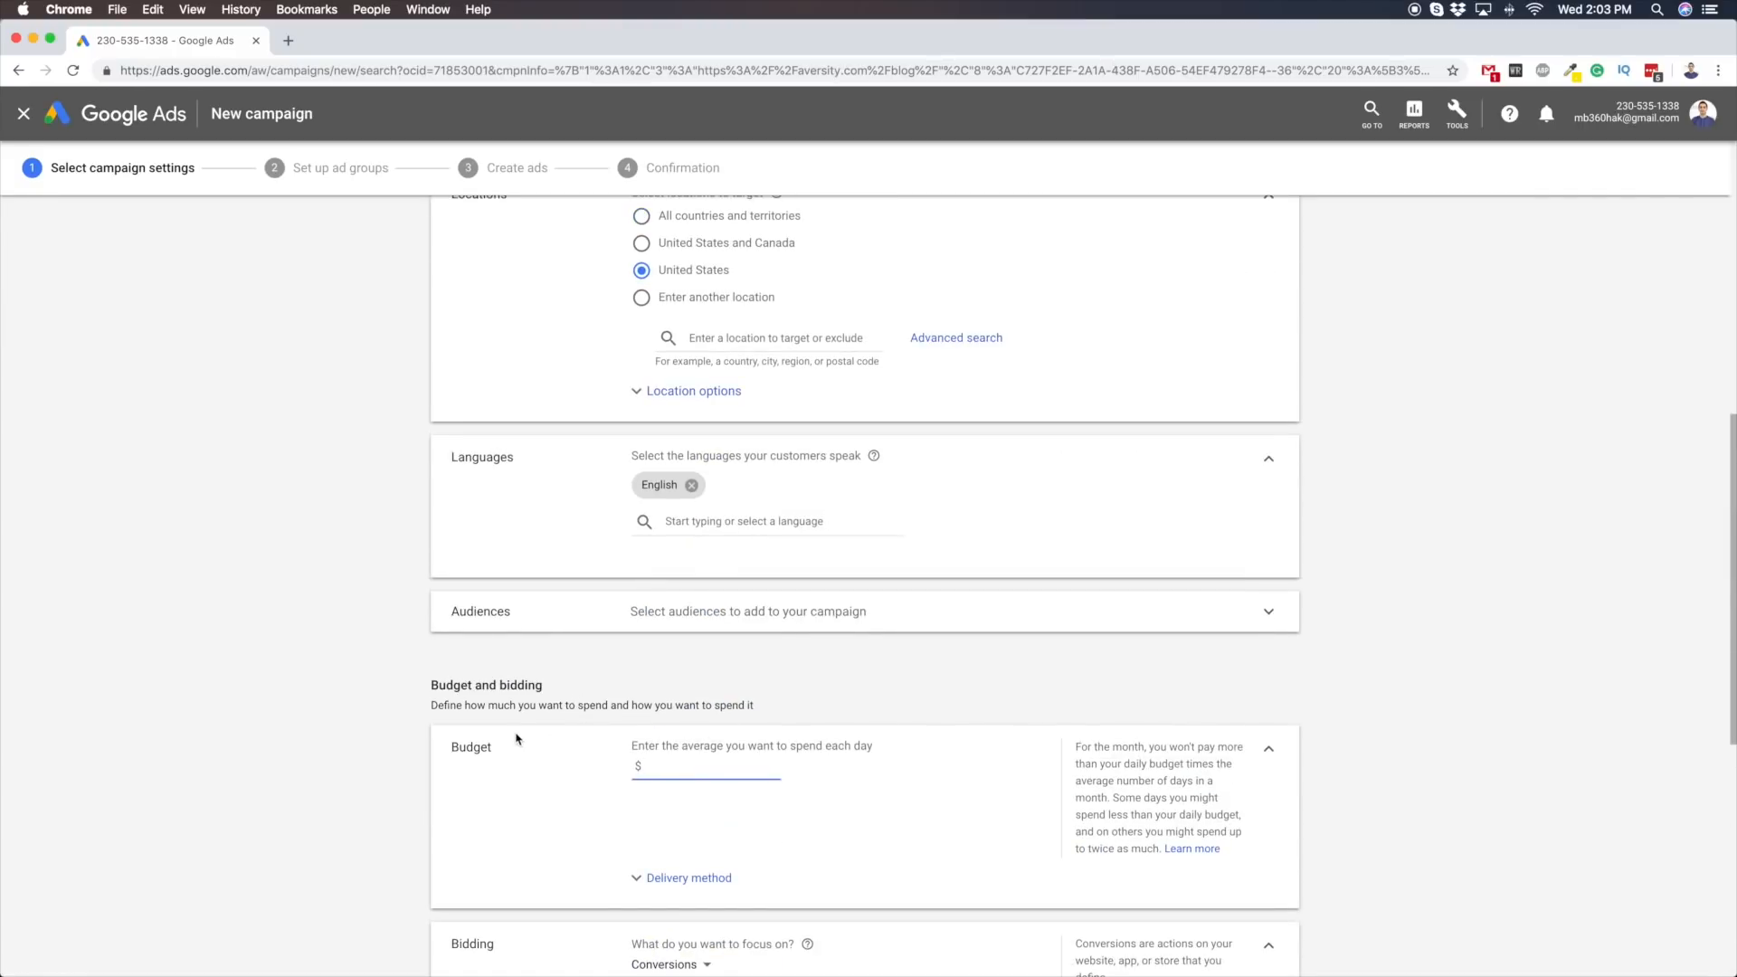
scroll(547, 504, up, 8)
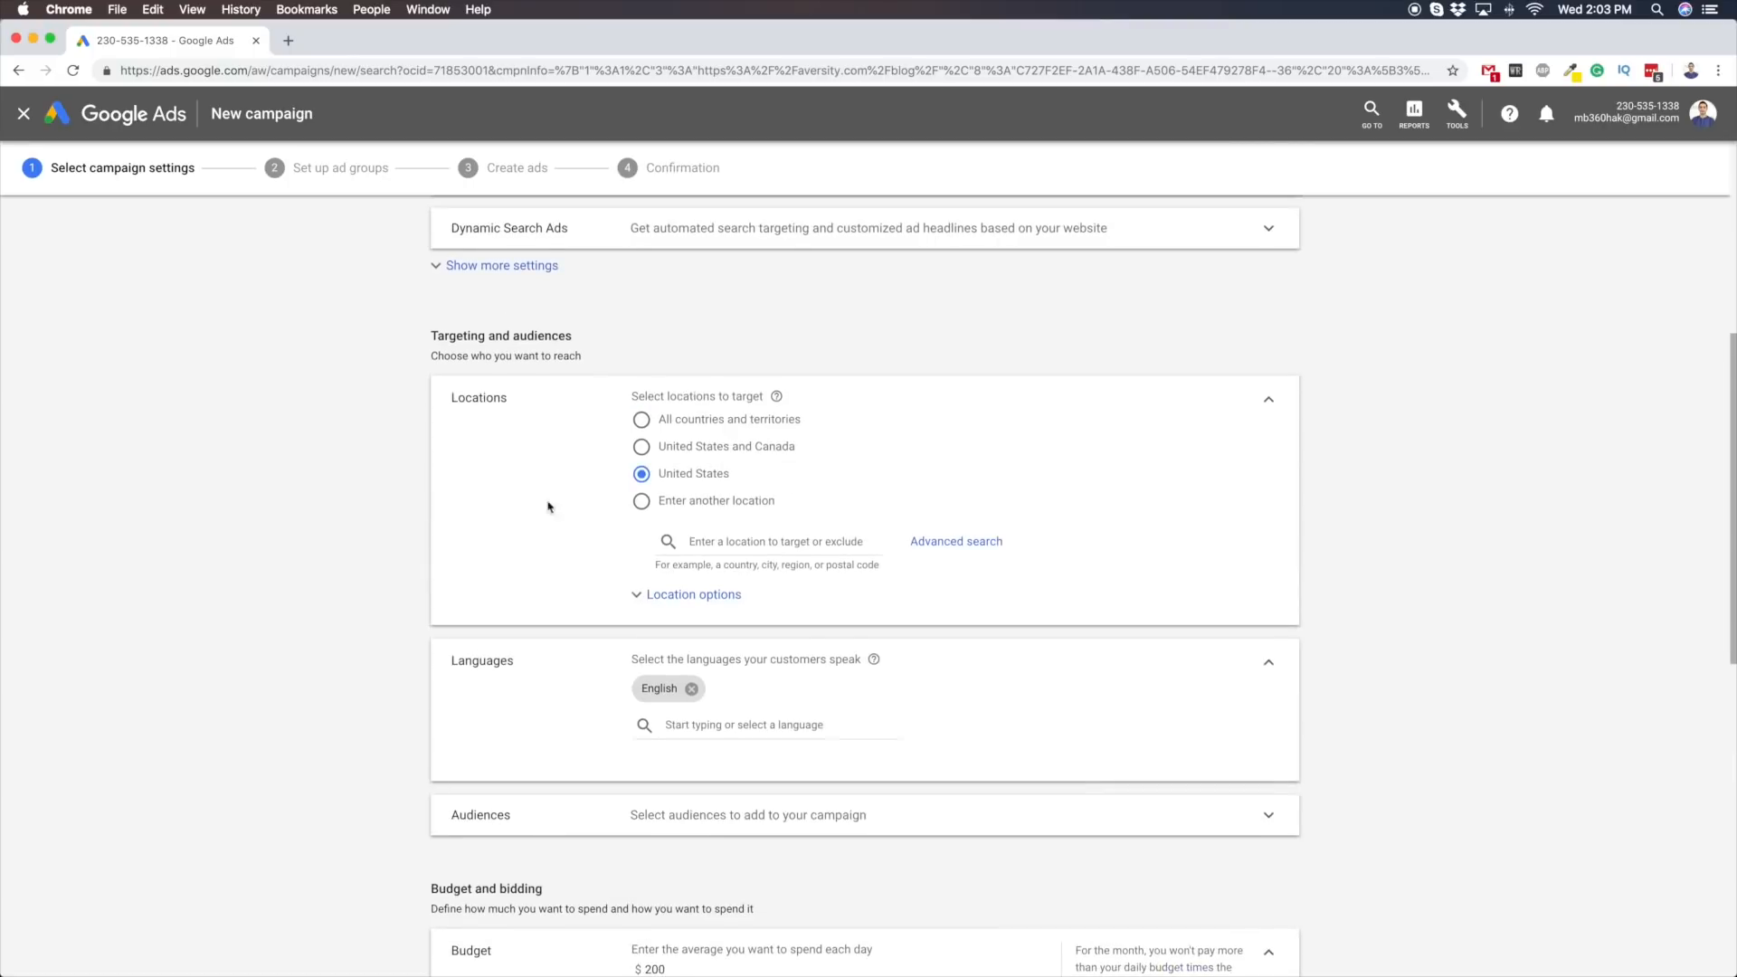
scroll(579, 517, down, 5)
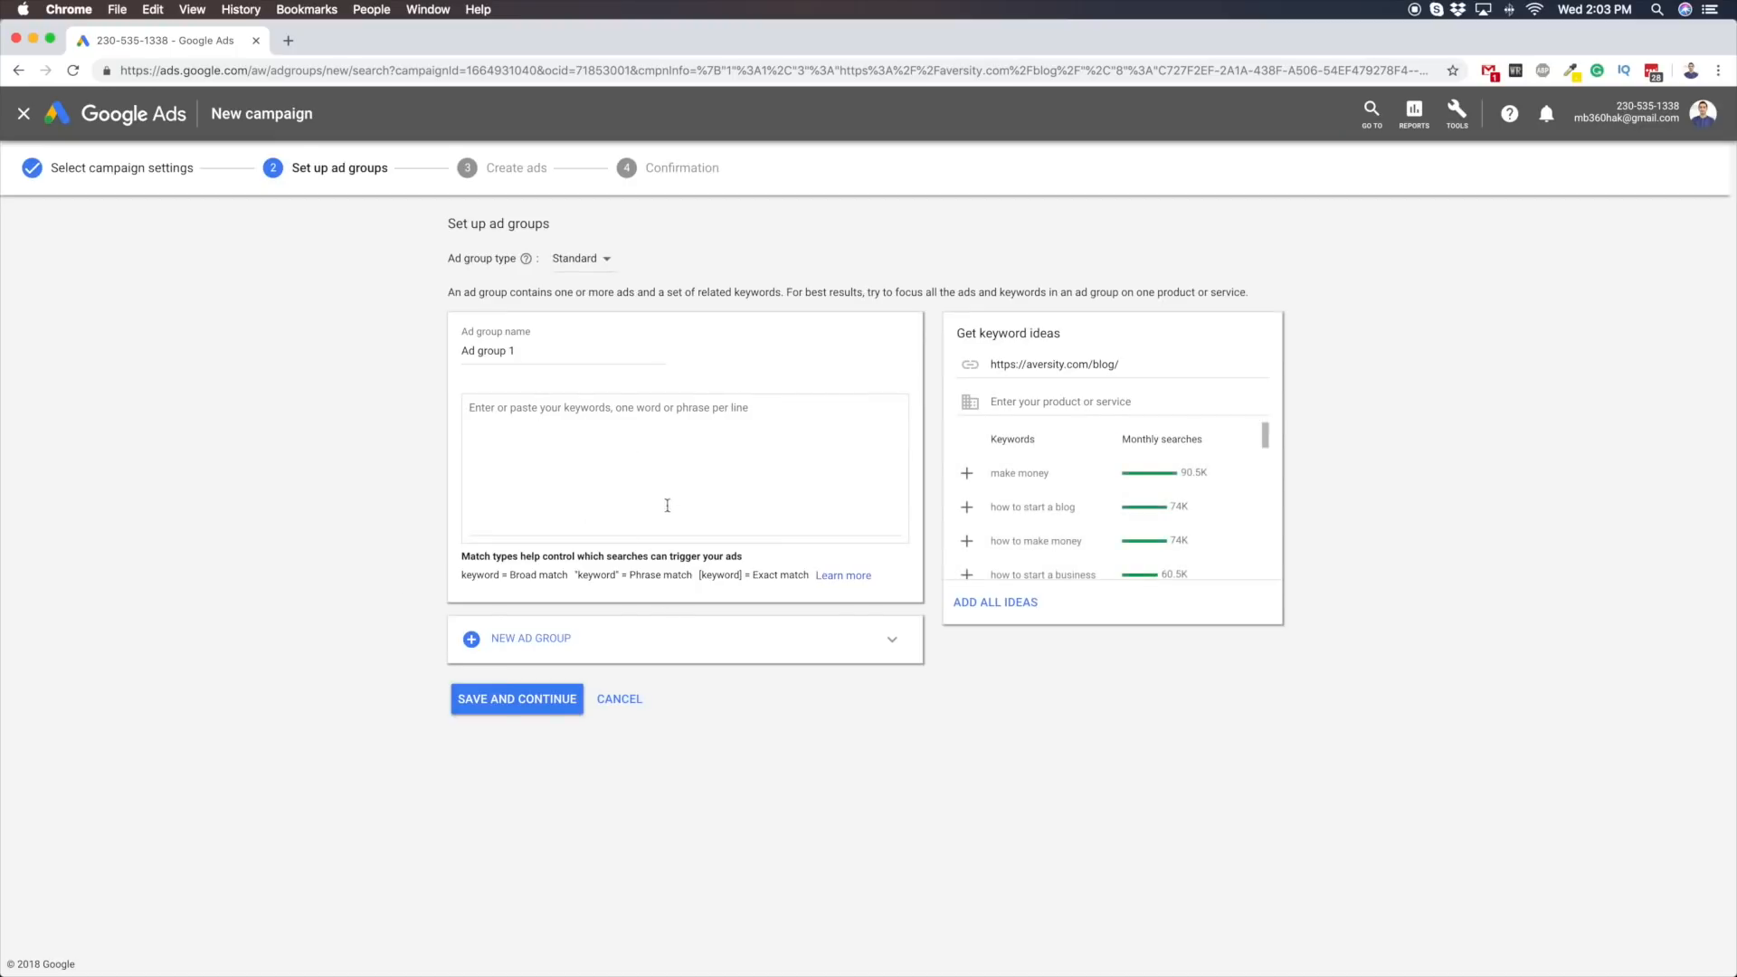
Look through the keyword ideas for the blog and leave the ad group setup without saving
scroll(1077, 514, down, 5)
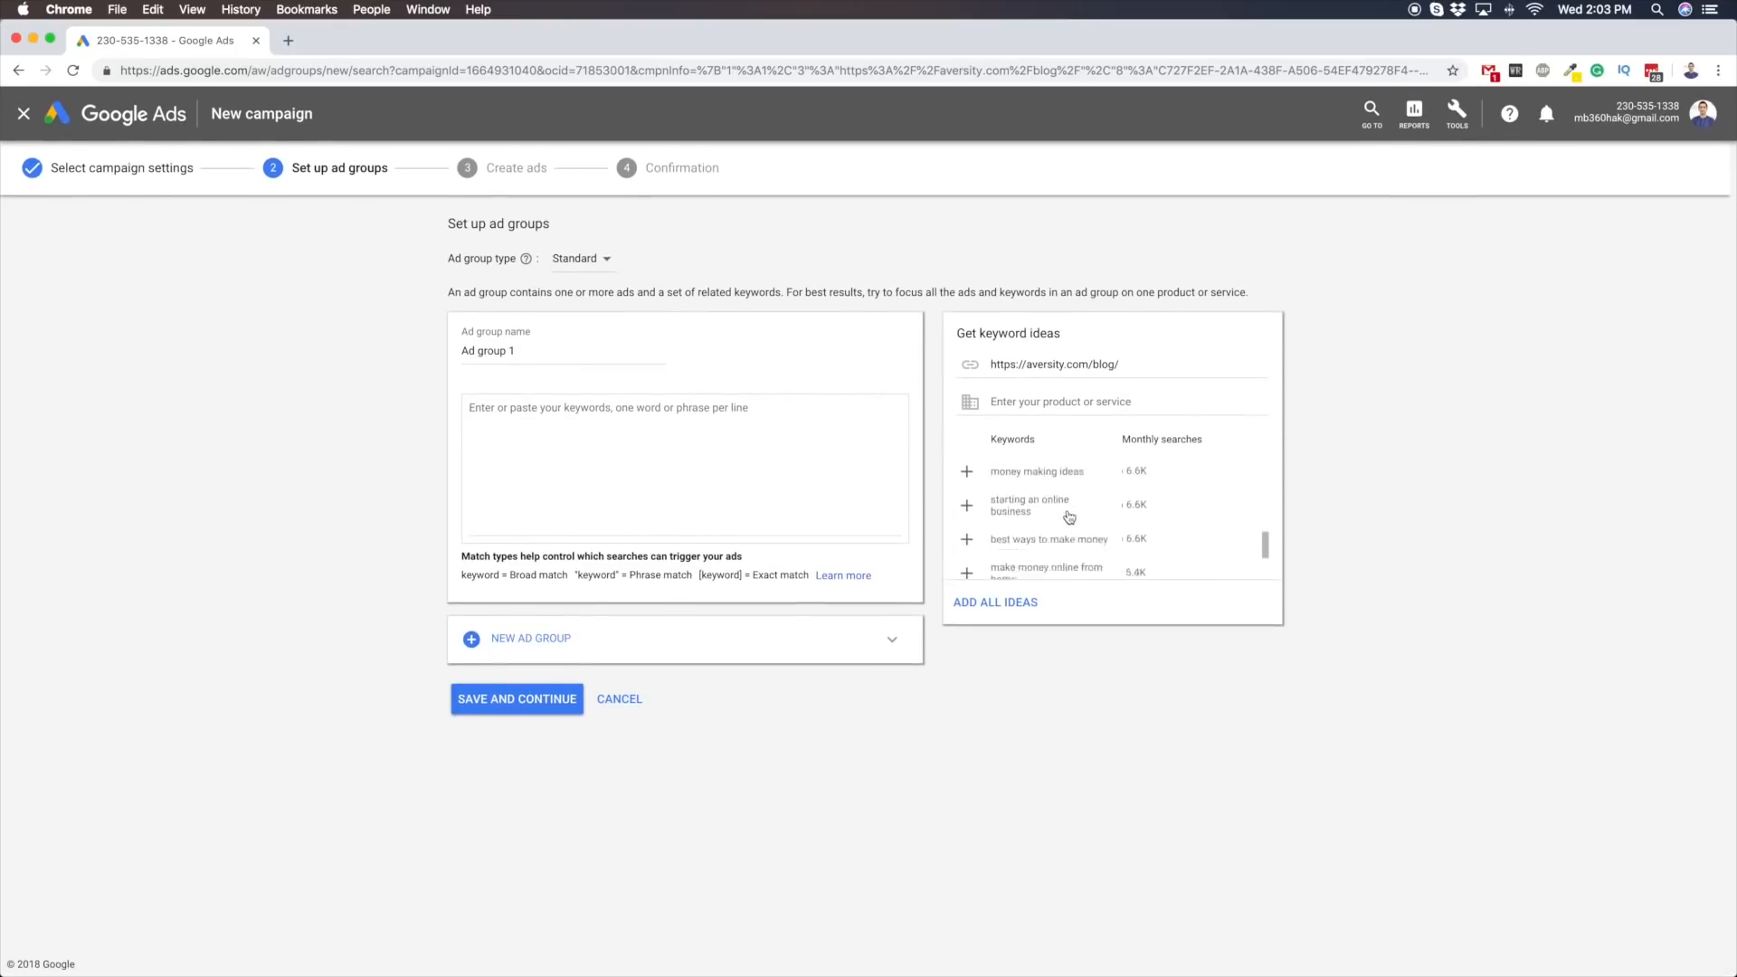
click(619, 699)
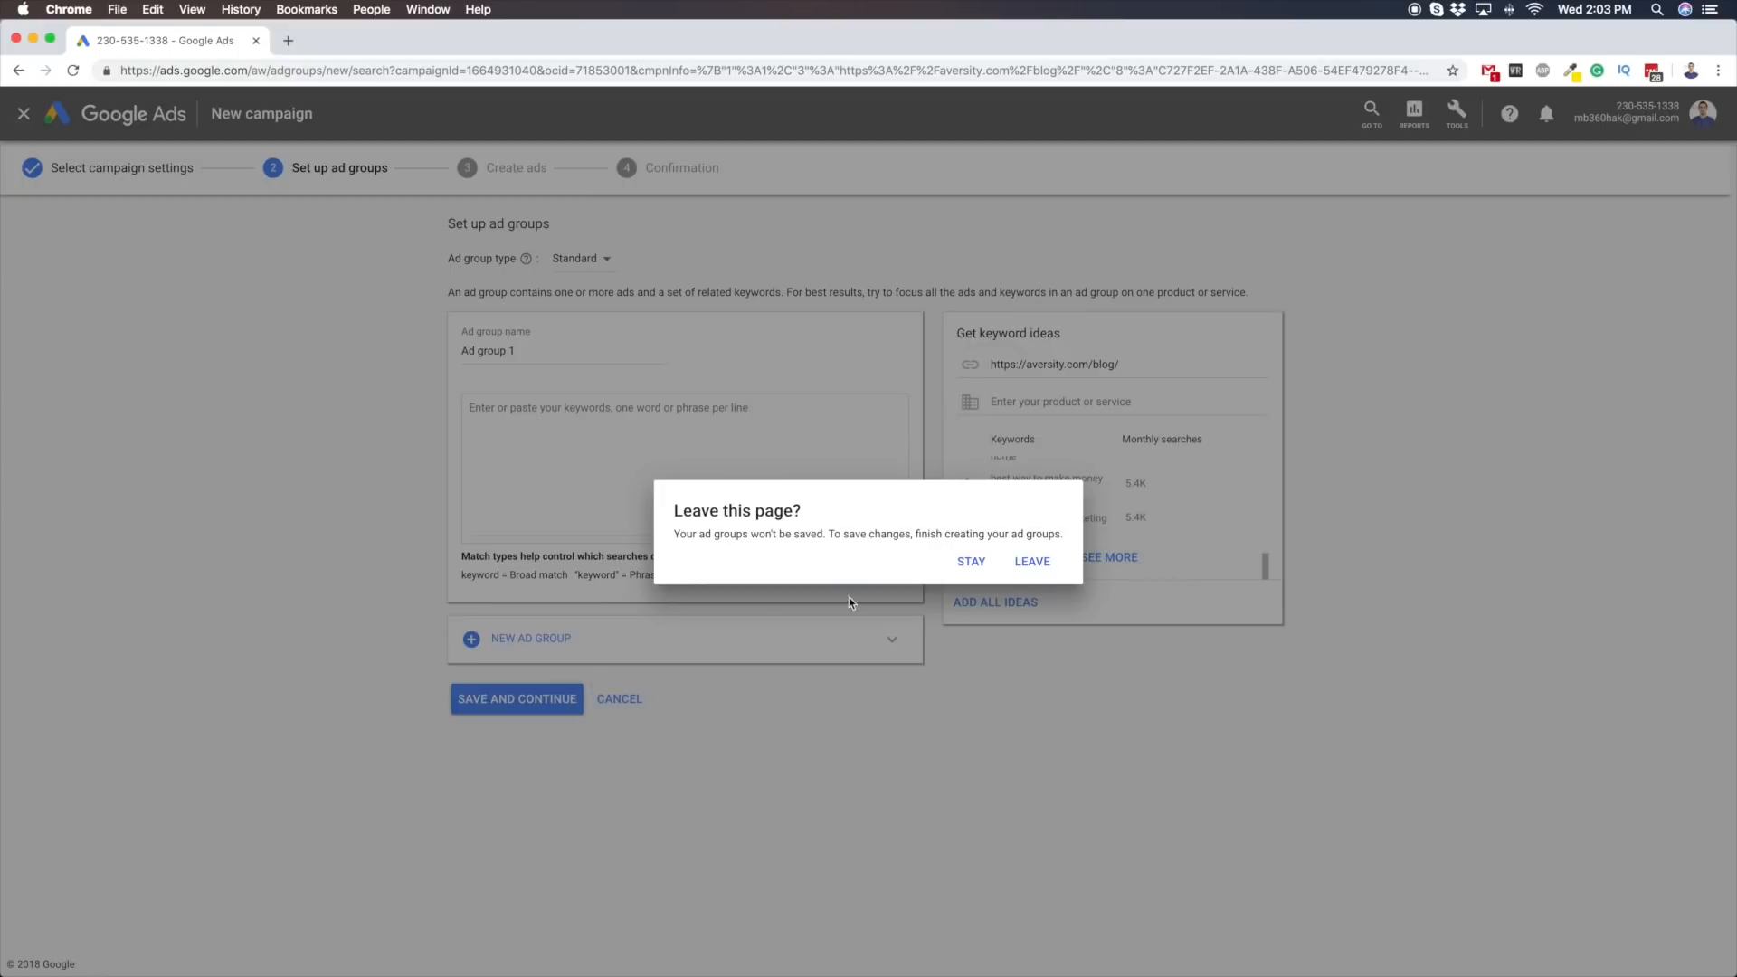
click(1026, 561)
click(244, 106)
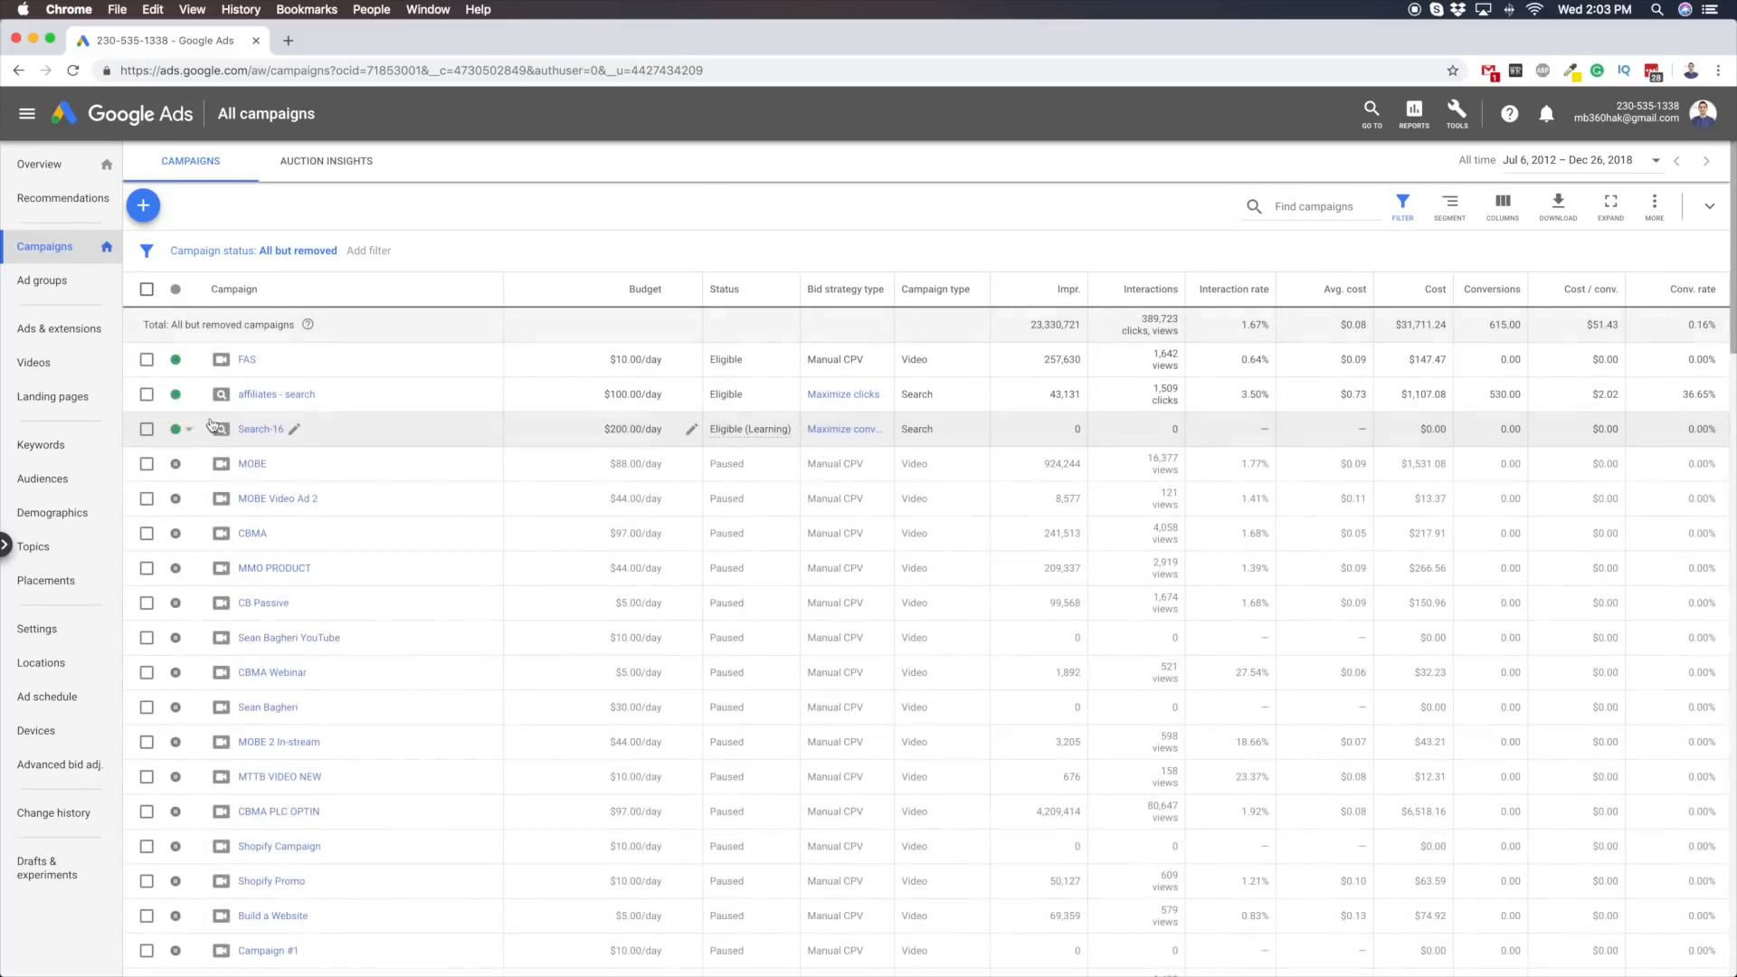
Pause the Search-16 campaign and open the "affiliates - search" campaign
click(192, 432)
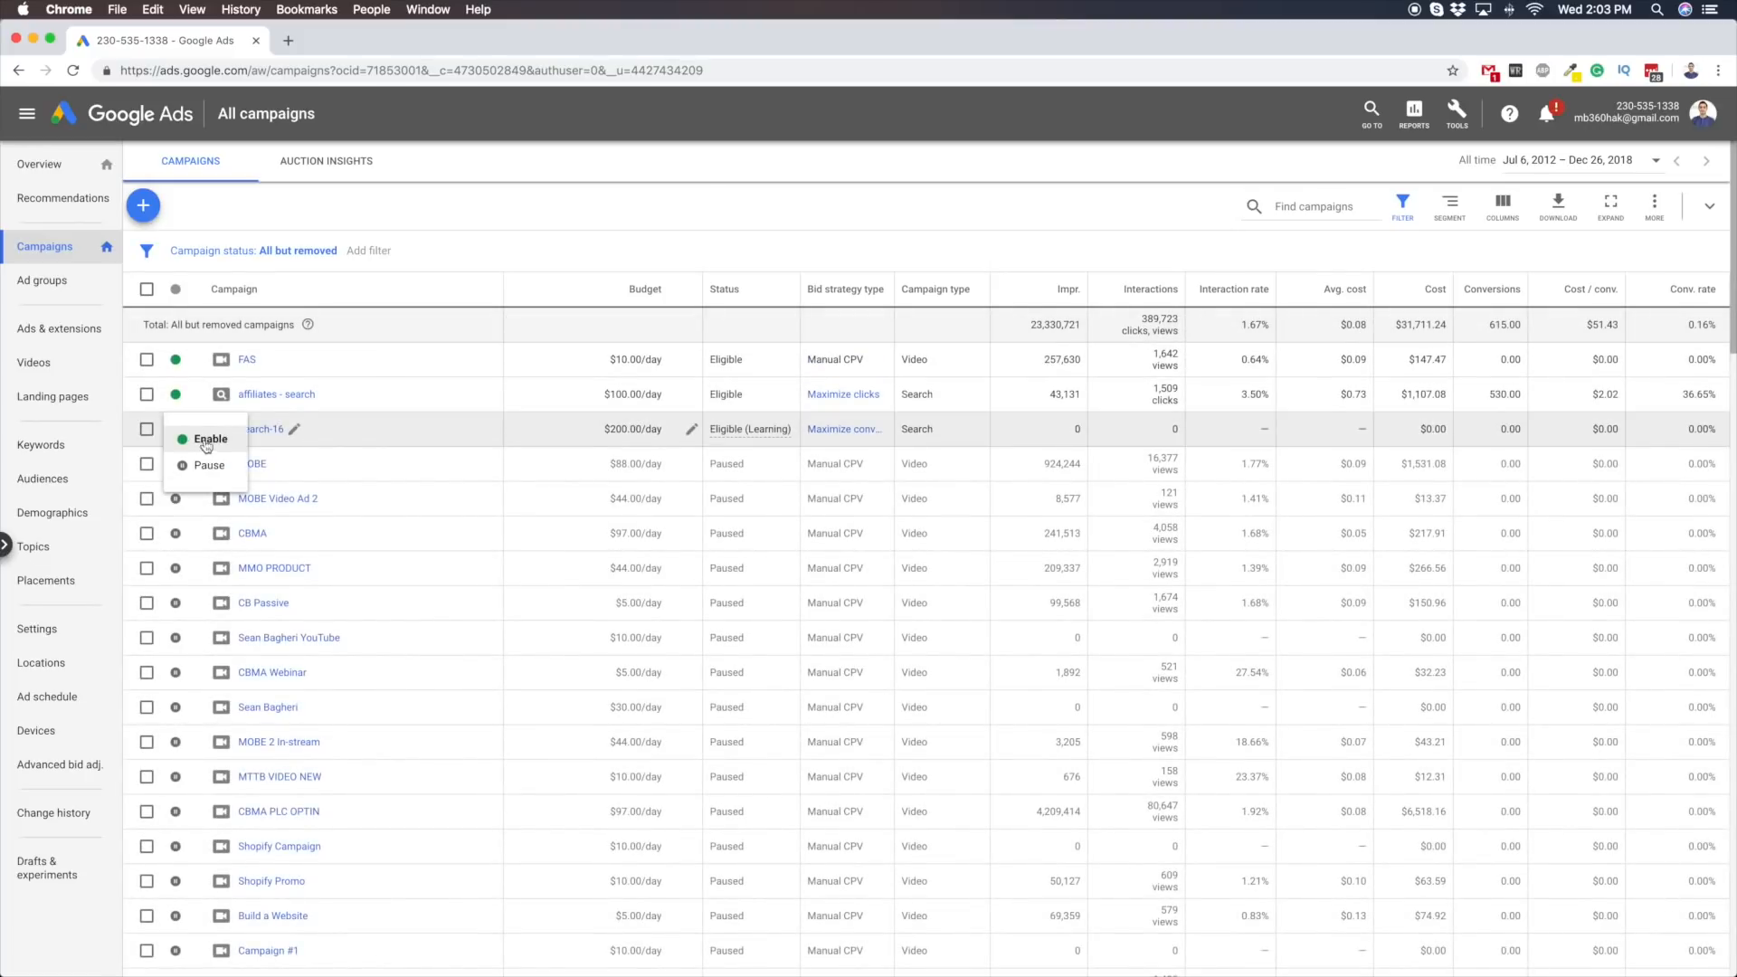
click(208, 464)
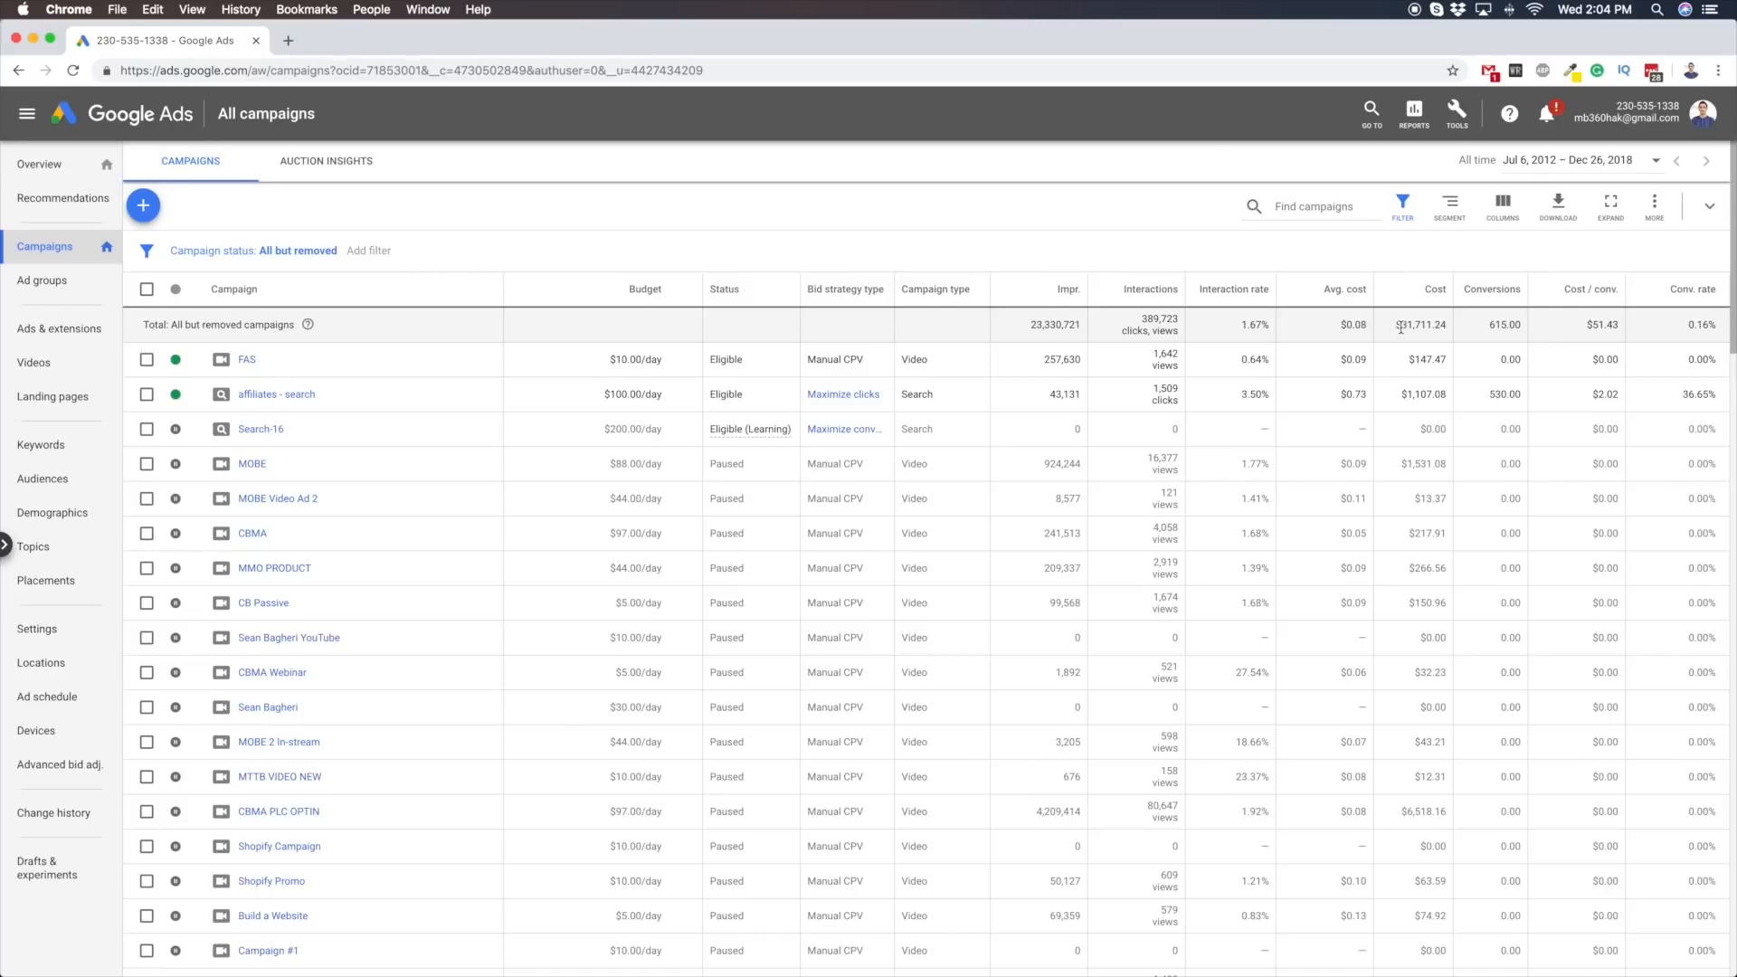
click(282, 396)
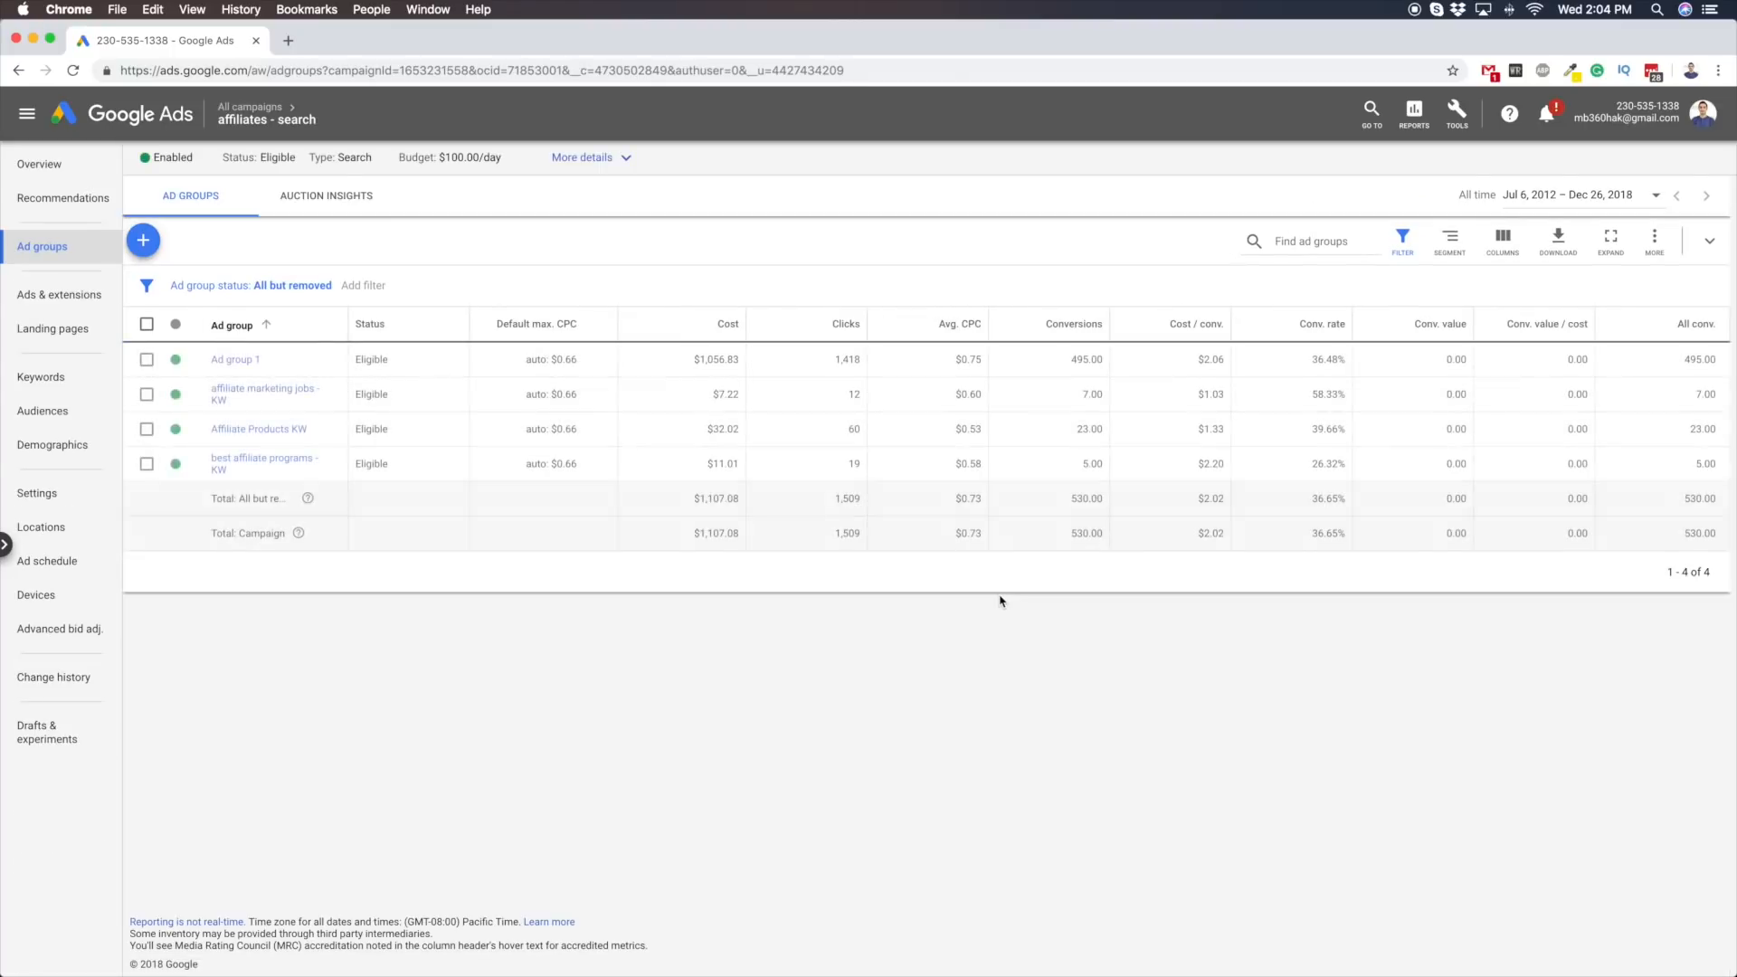